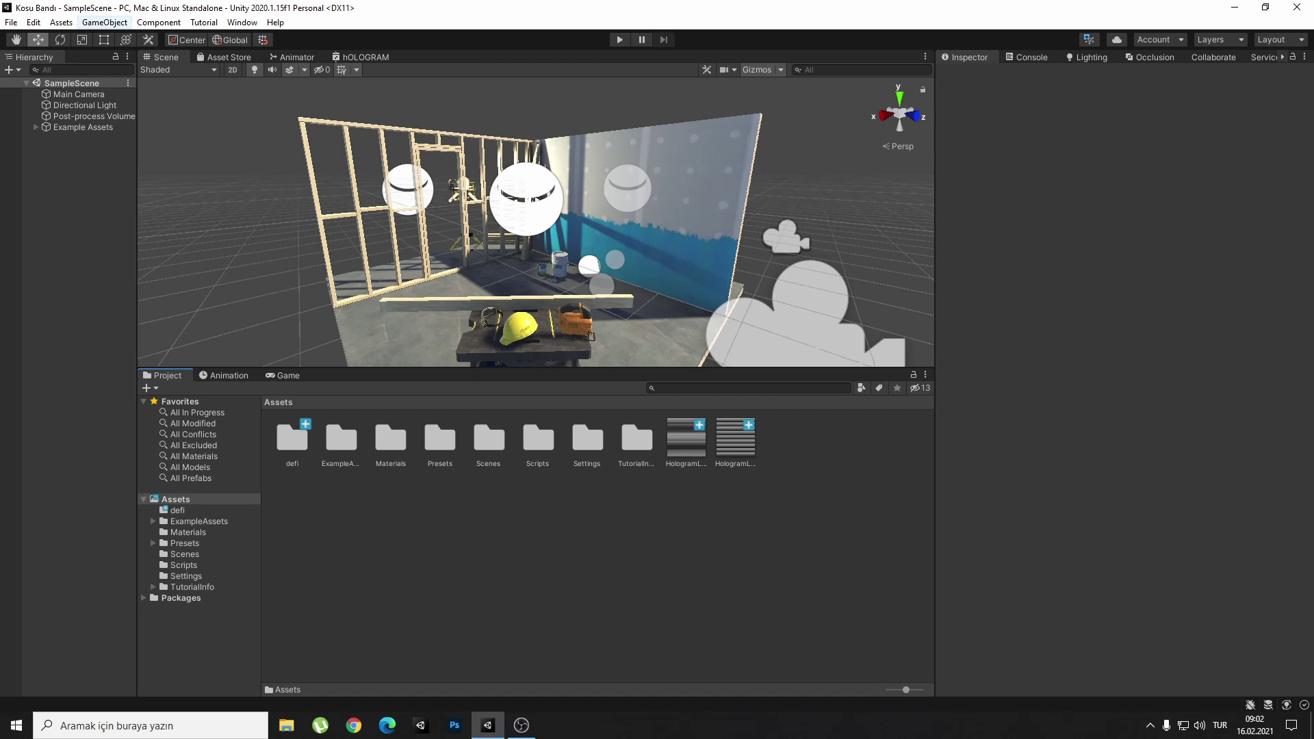
Browse the object creation menu without choosing anything, and nudge the scene view.
left_click(104, 22)
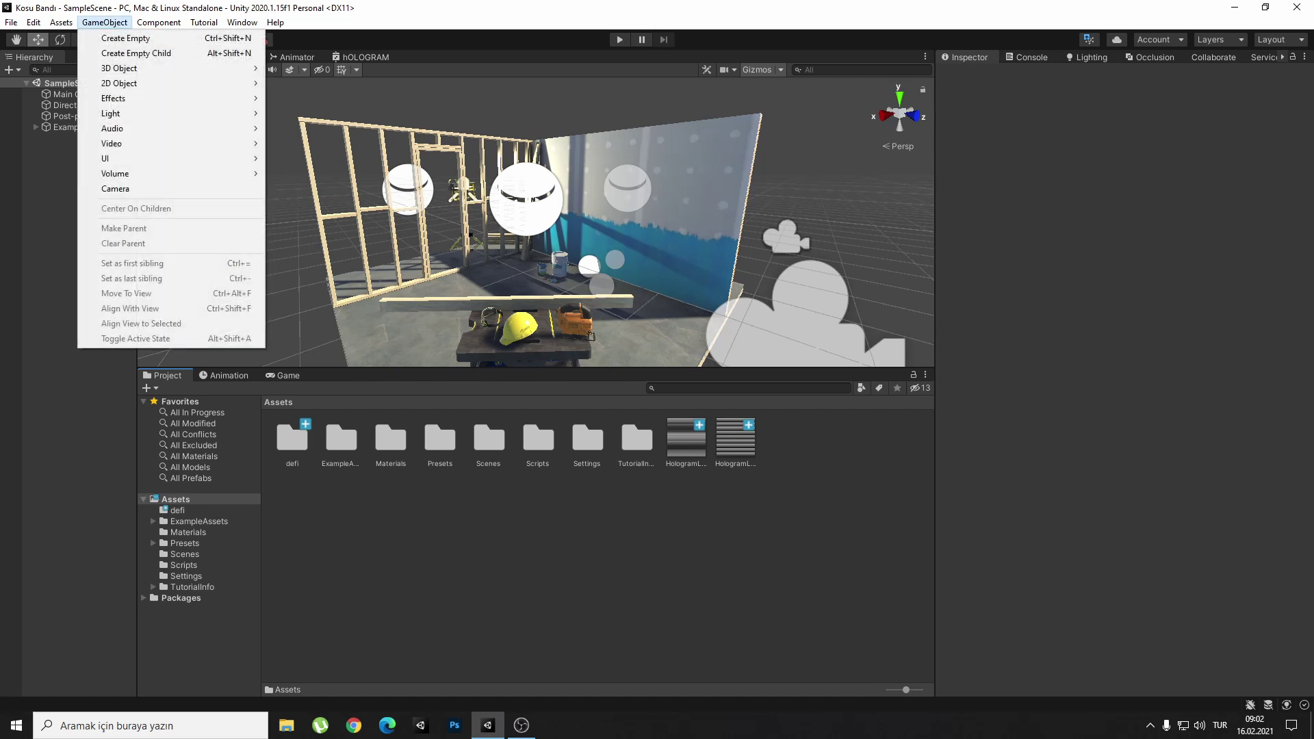
key("Escape")
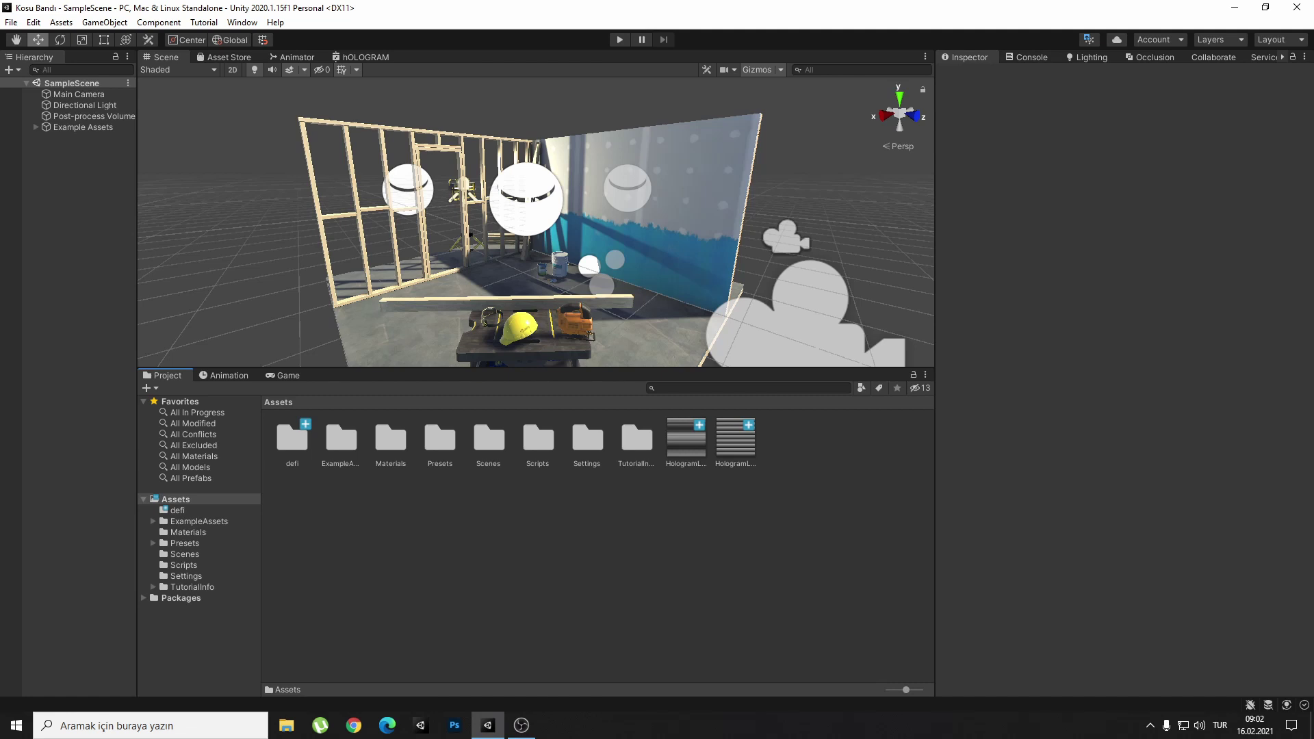
key("Right")
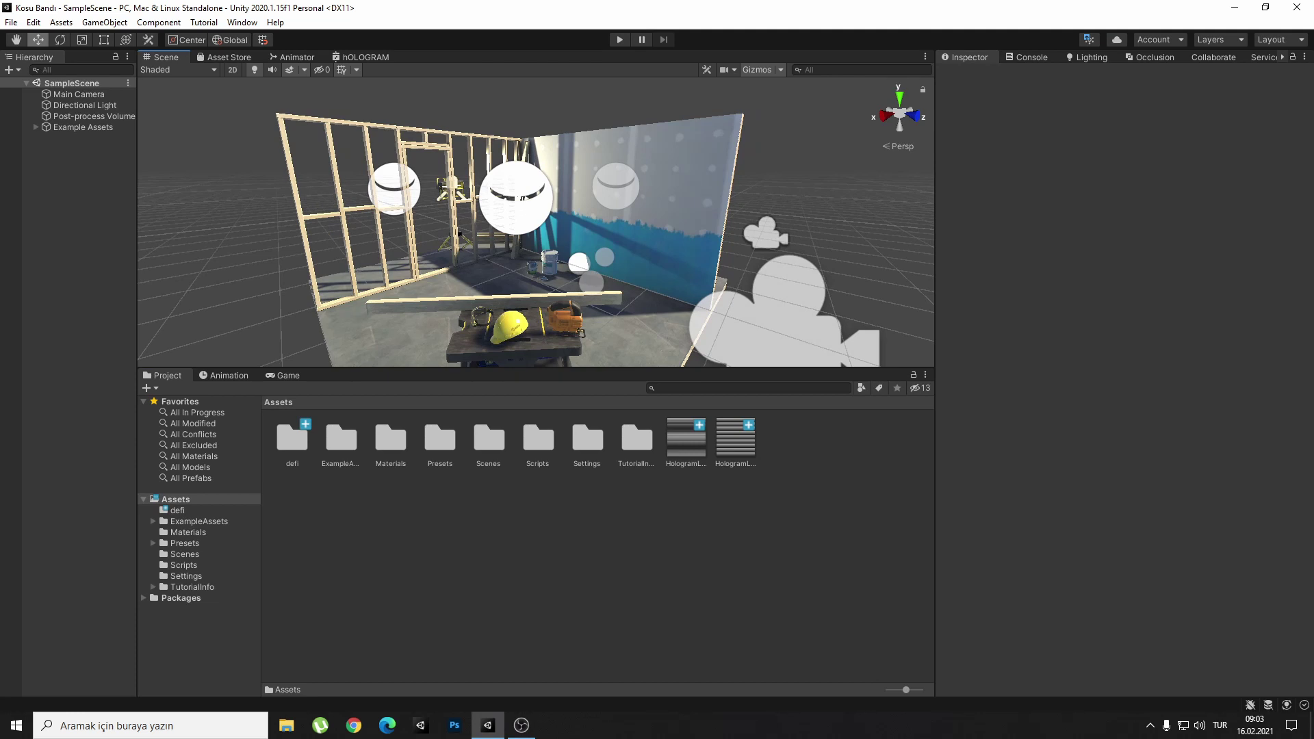
key("Left")
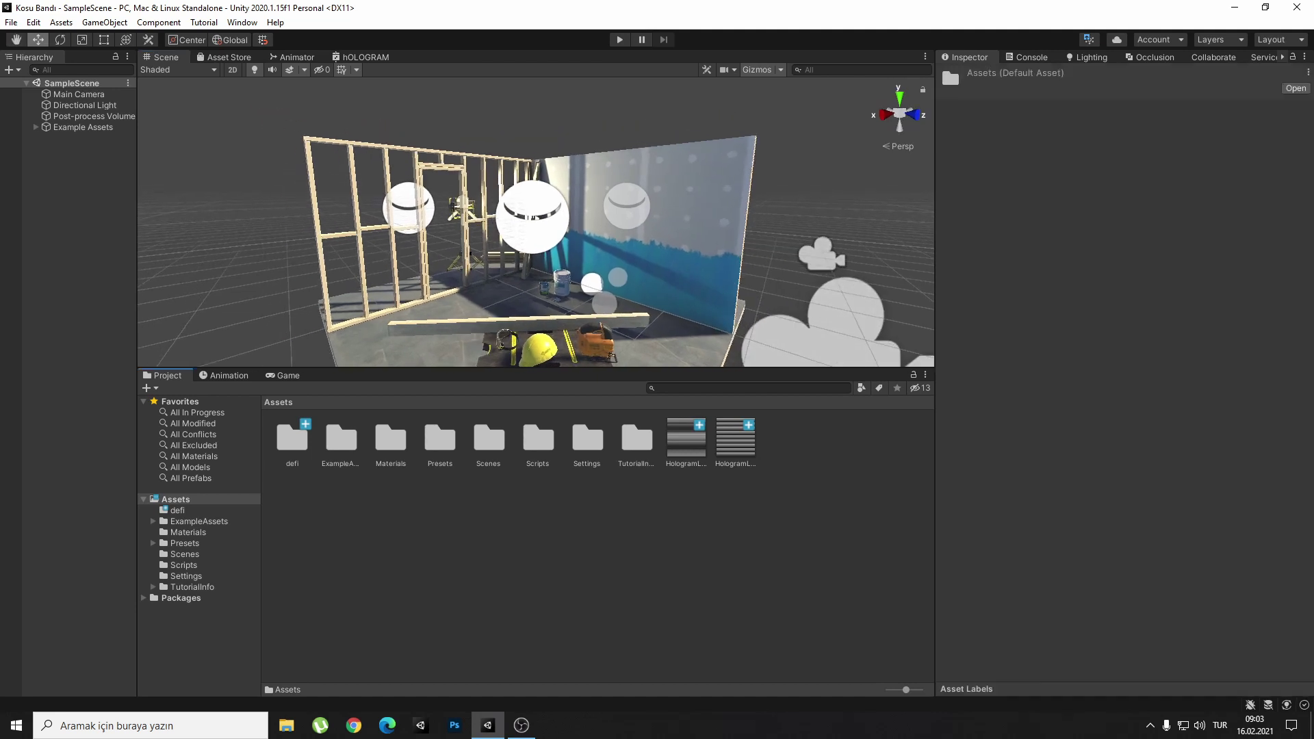
Create a PBR Graph in Assets named 'Hologram' and open it in Shader Graph.
right_click(706, 554)
mouse_move(753, 180)
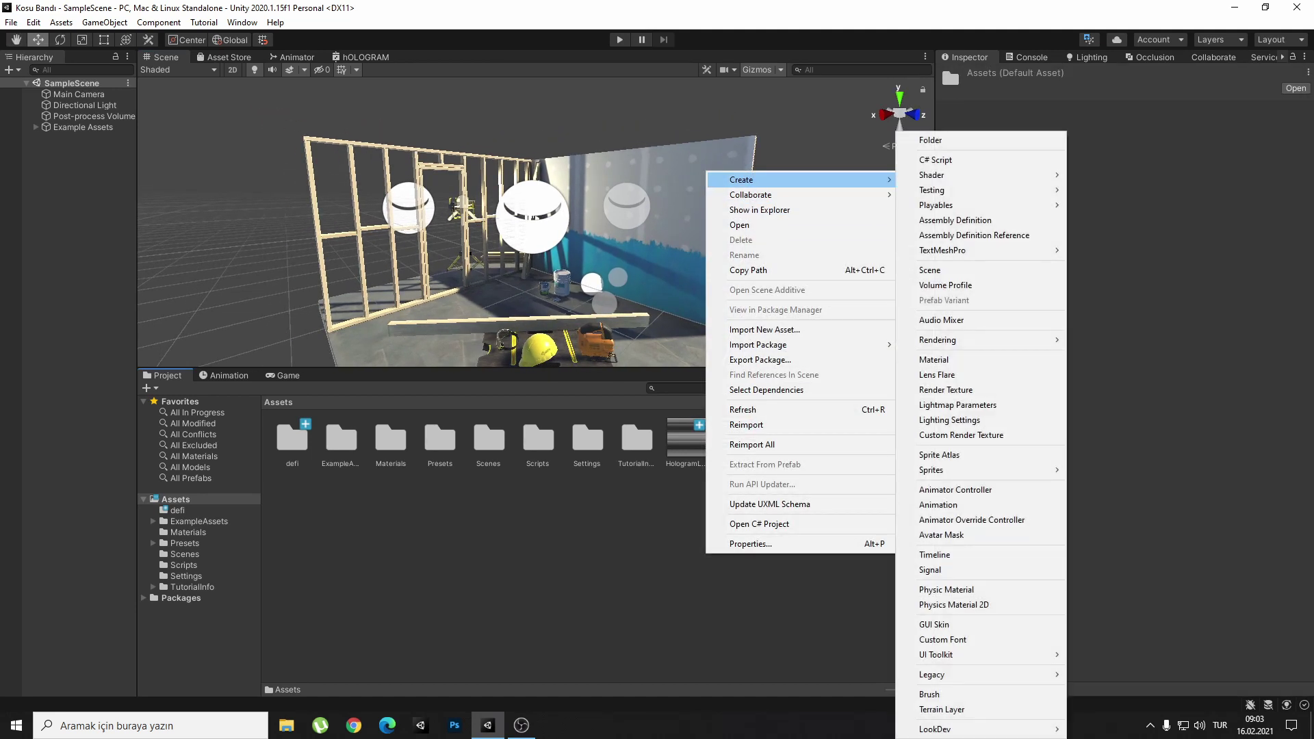
mouse_move(958, 175)
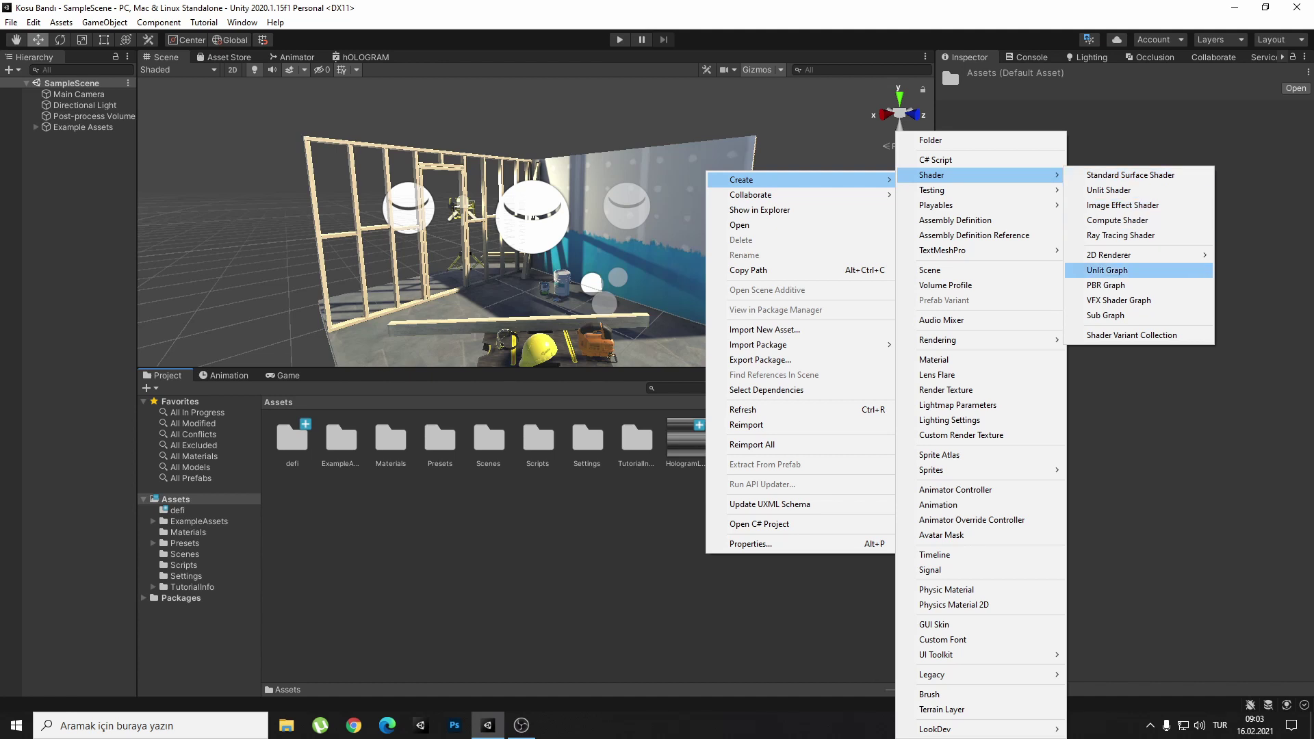
left_click(1105, 285)
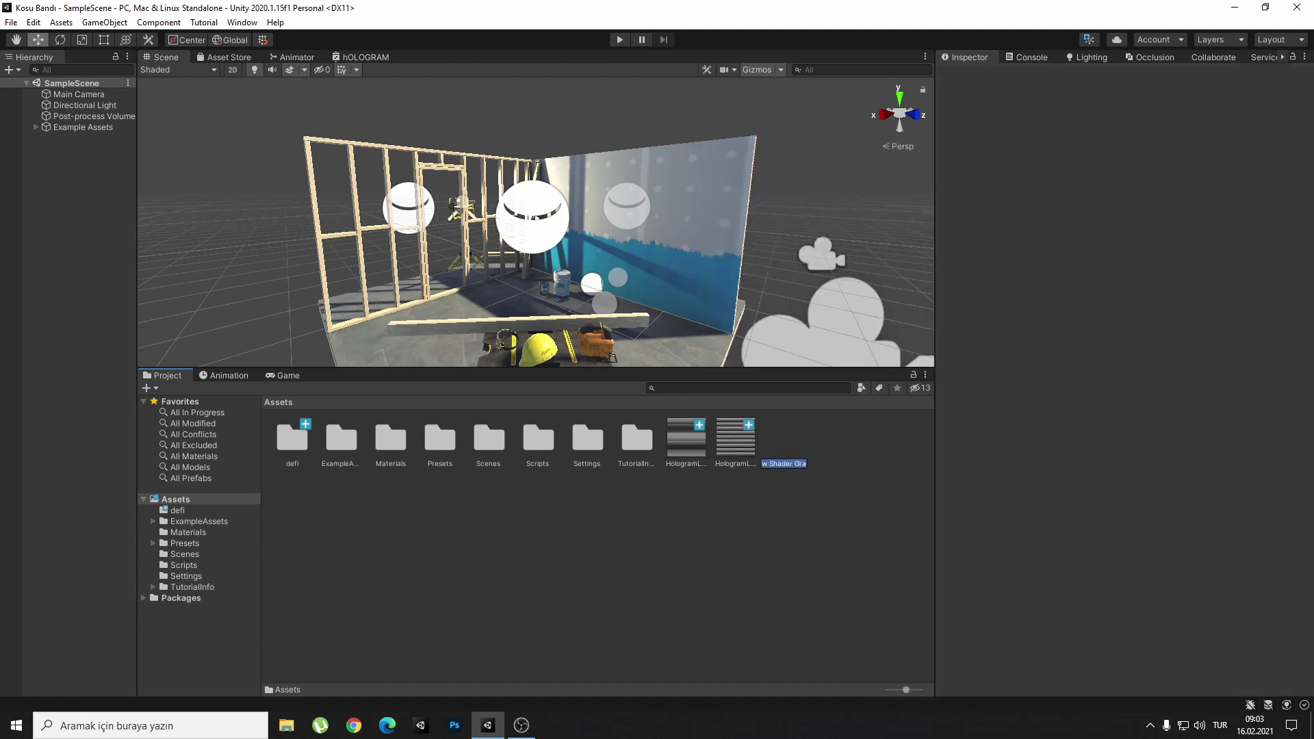
type("Hologram")
key("Return")
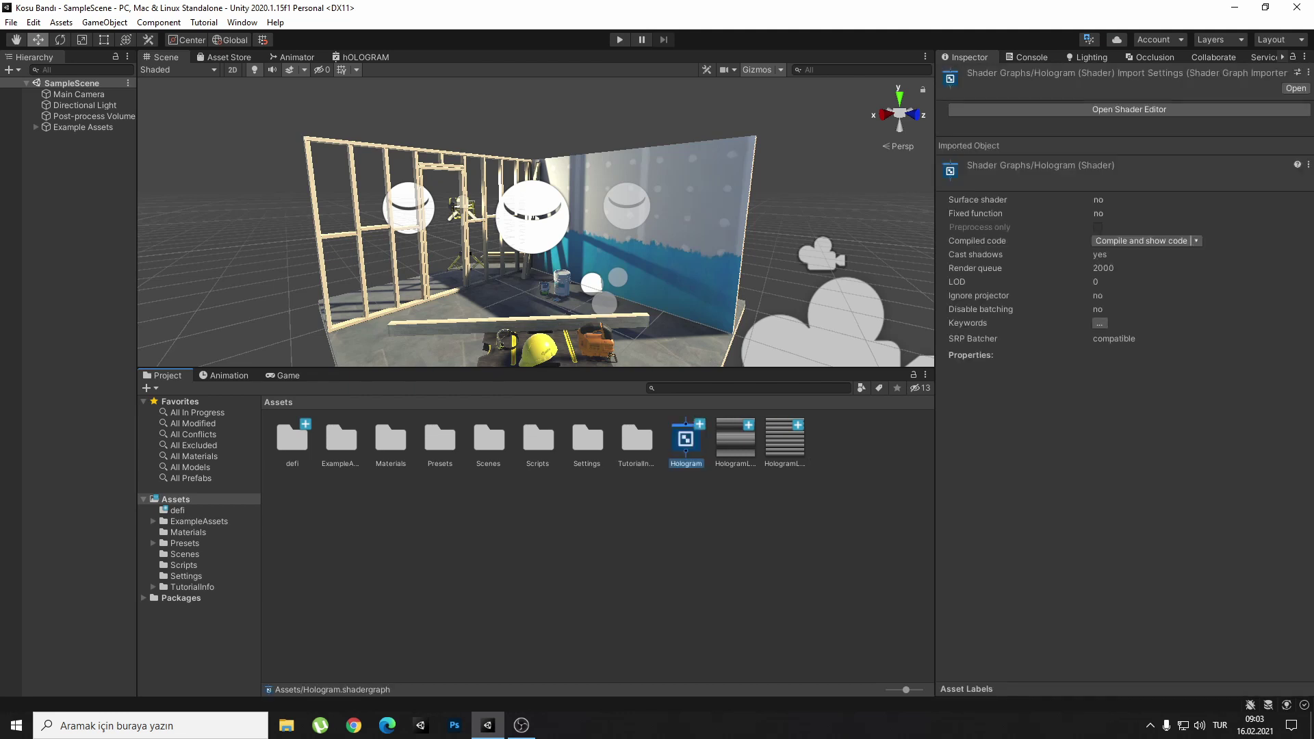
key("Return")
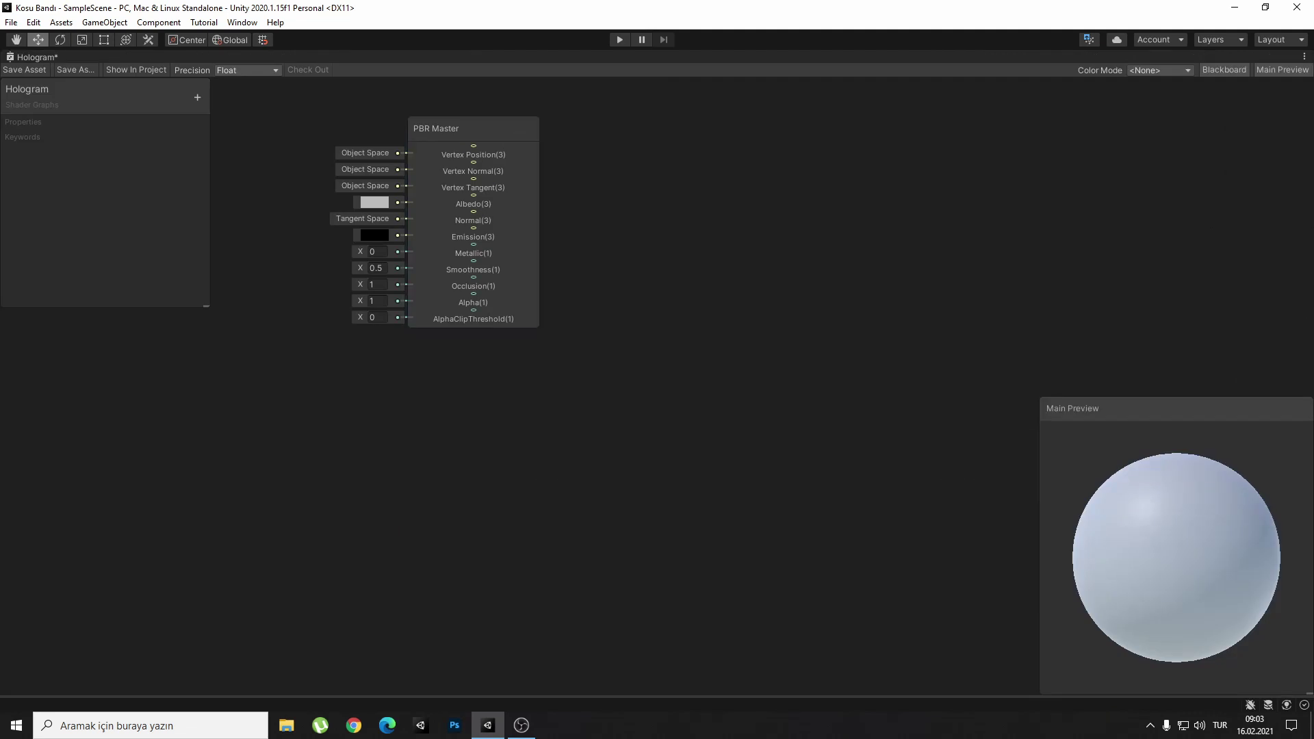
Pan the graph and move the PBR Master node further right.
middle_click_drag(473, 219, 707, 295)
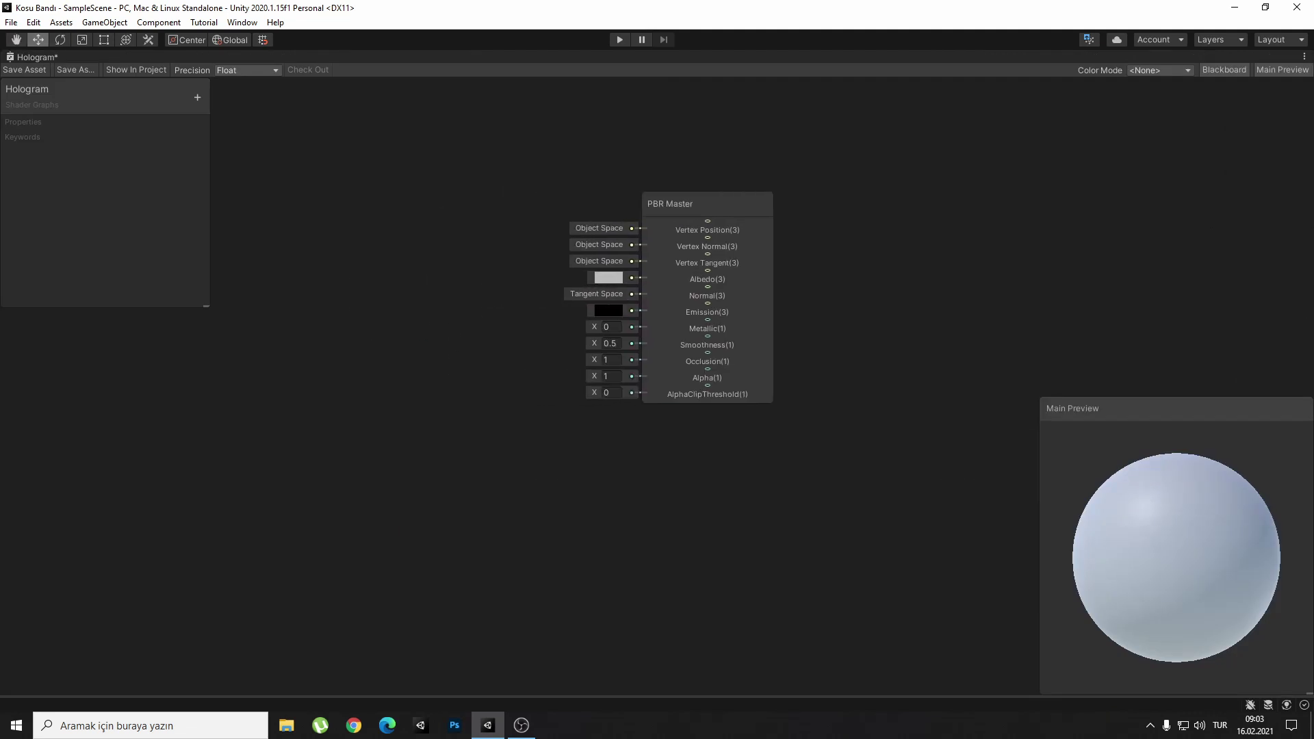
left_click_drag(684, 203, 806, 207)
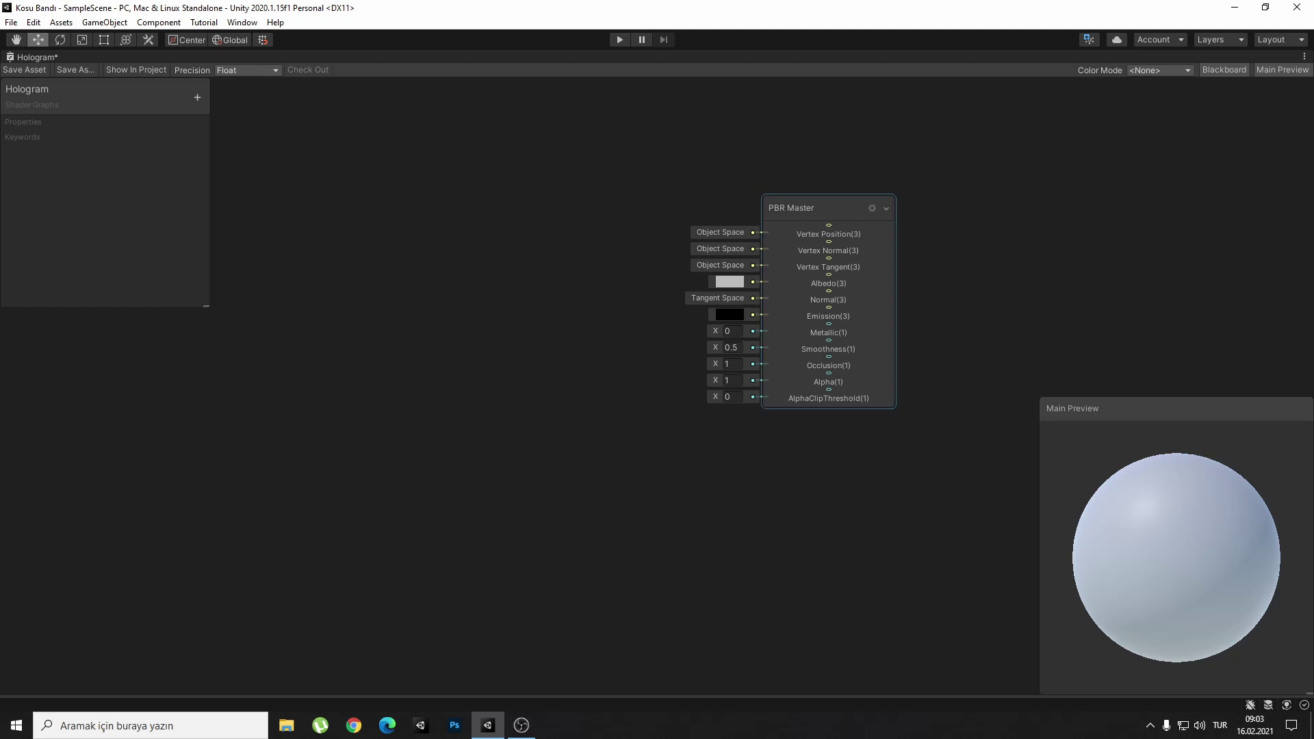
middle_click_drag(707, 294, 715, 303)
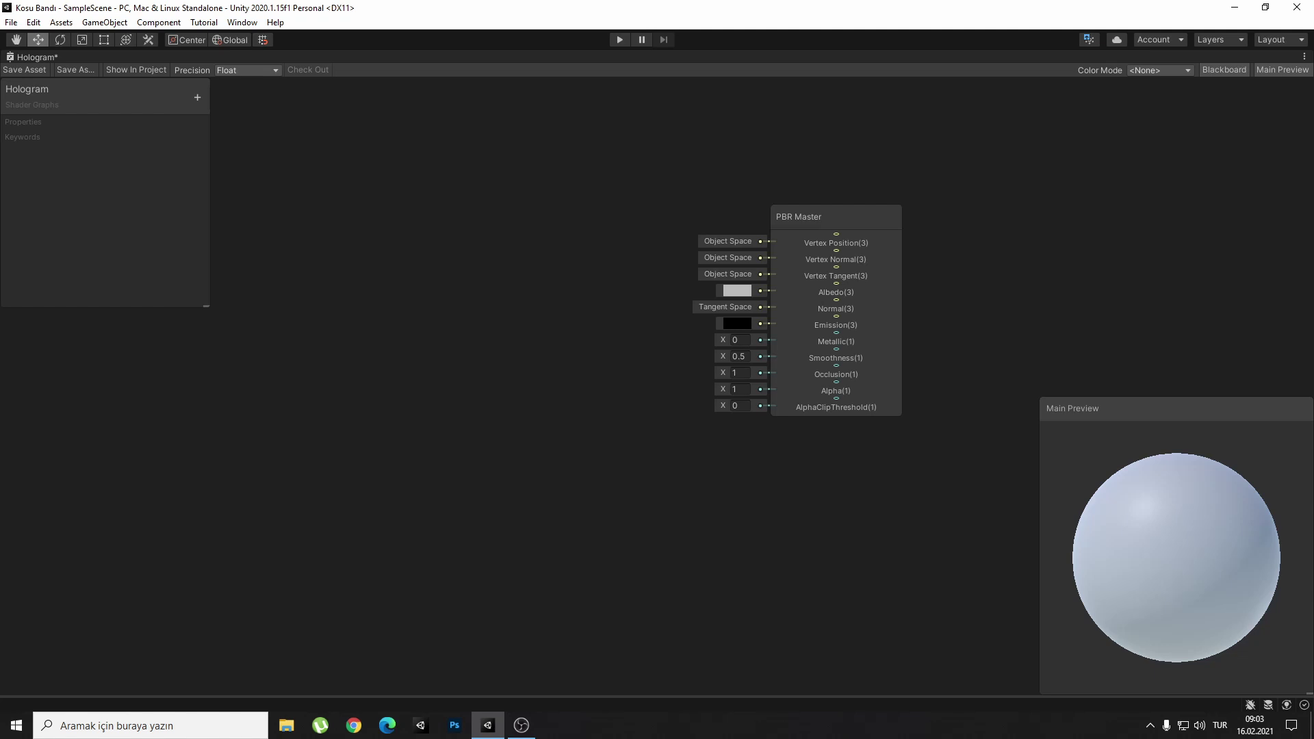
key("space")
key("Escape")
Add an HDR Color property named 'Base Color' and place its node on the canvas.
left_click(197, 97)
left_click(226, 164)
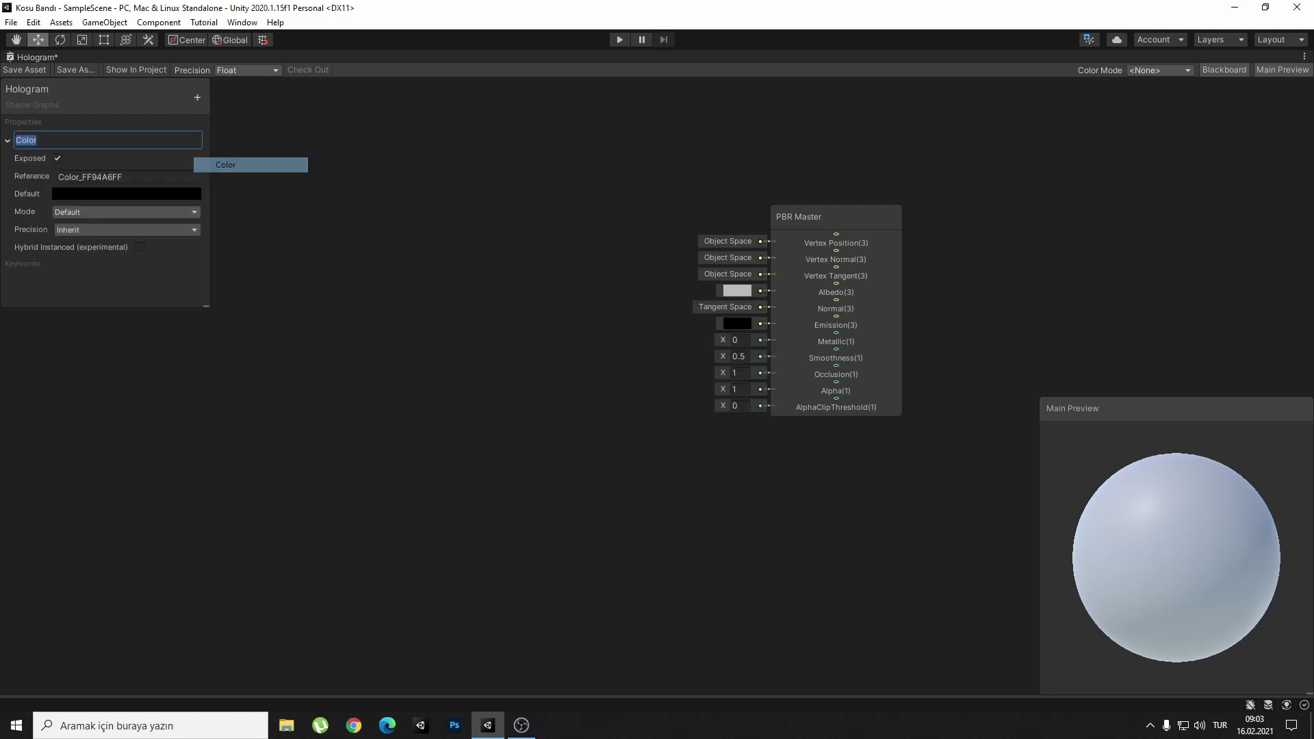
type("Base")
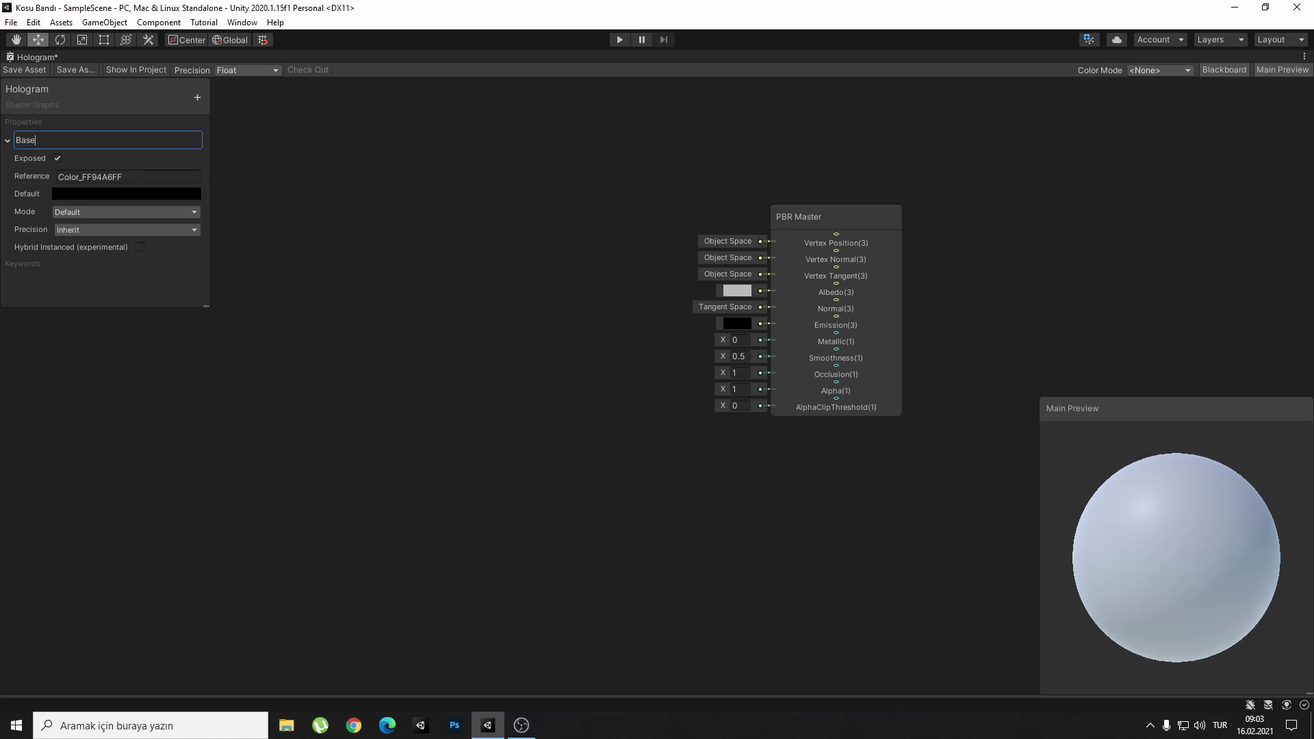
type(" Color")
left_click(123, 212)
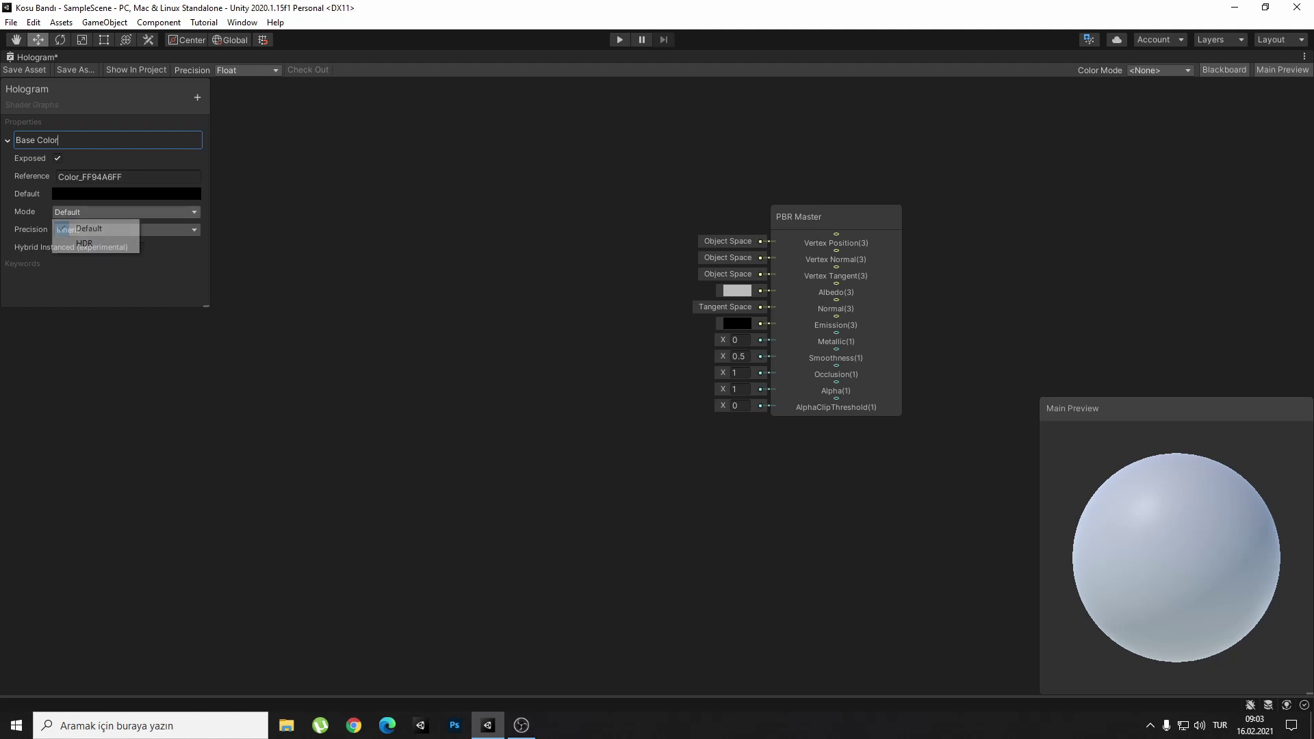
left_click(86, 243)
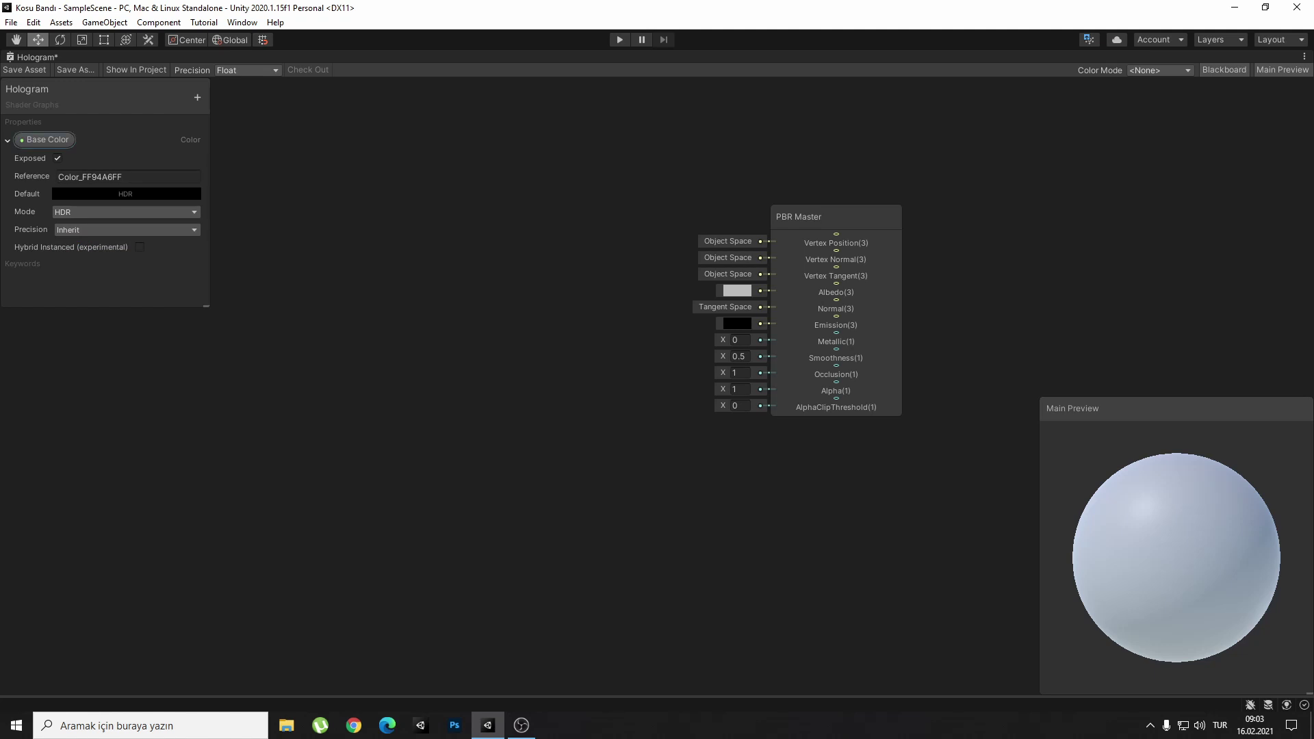
mouse_move(48, 140)
left_mouse_down()
mouse_move(602, 287)
mouse_move(582, 287)
left_mouse_up()
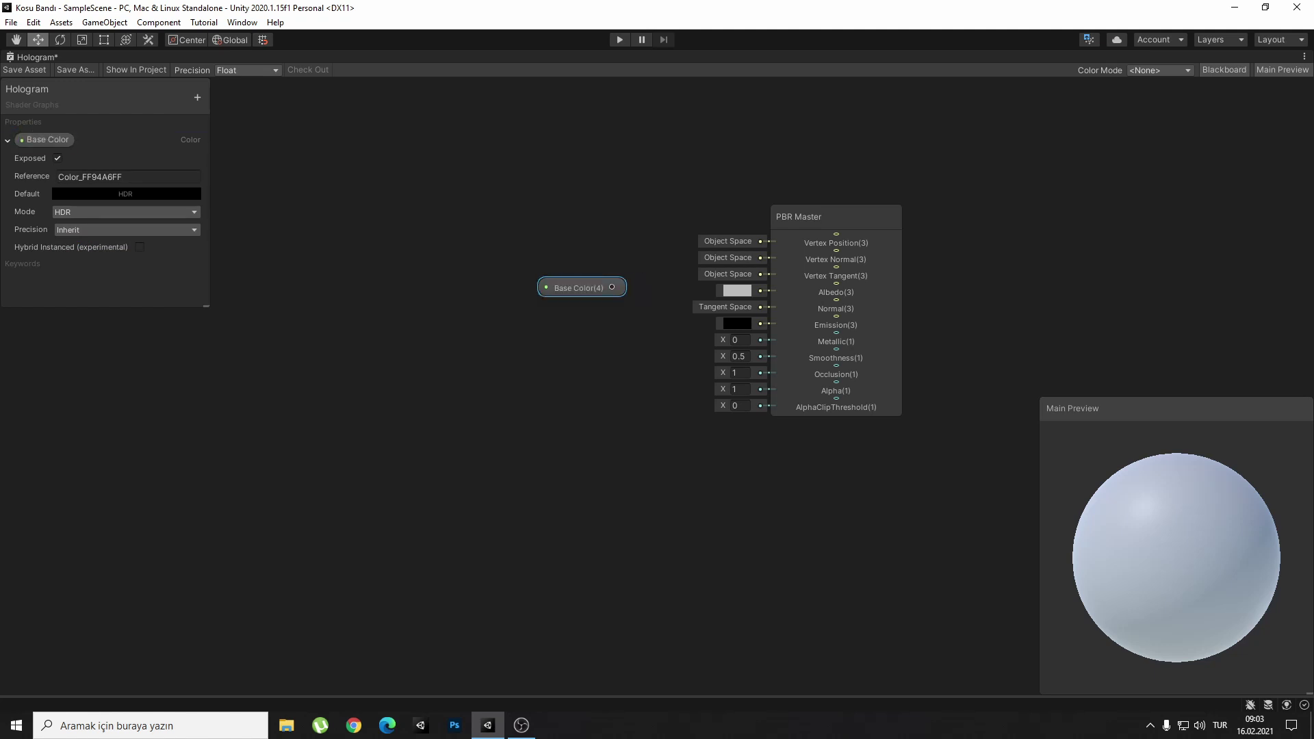
Set the Base Color default to red and drag its output toward Albedo.
left_click(125, 194)
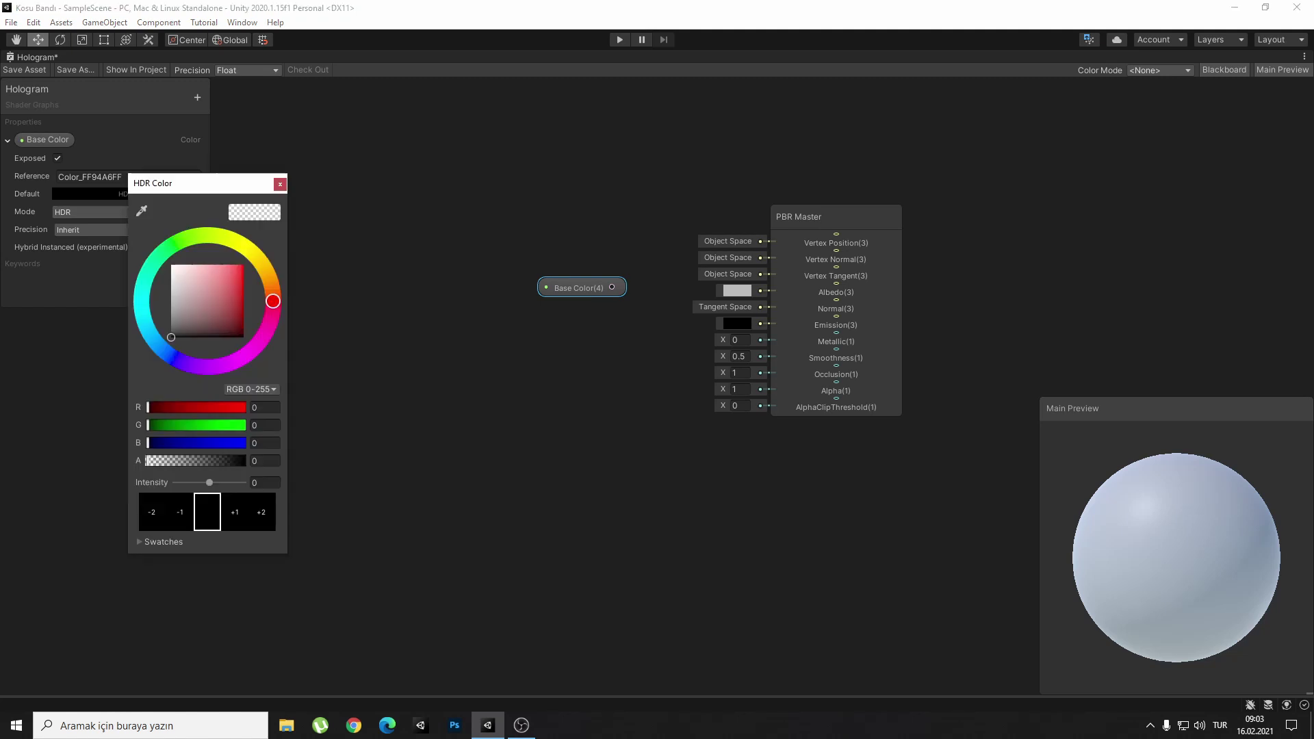
left_click(244, 265)
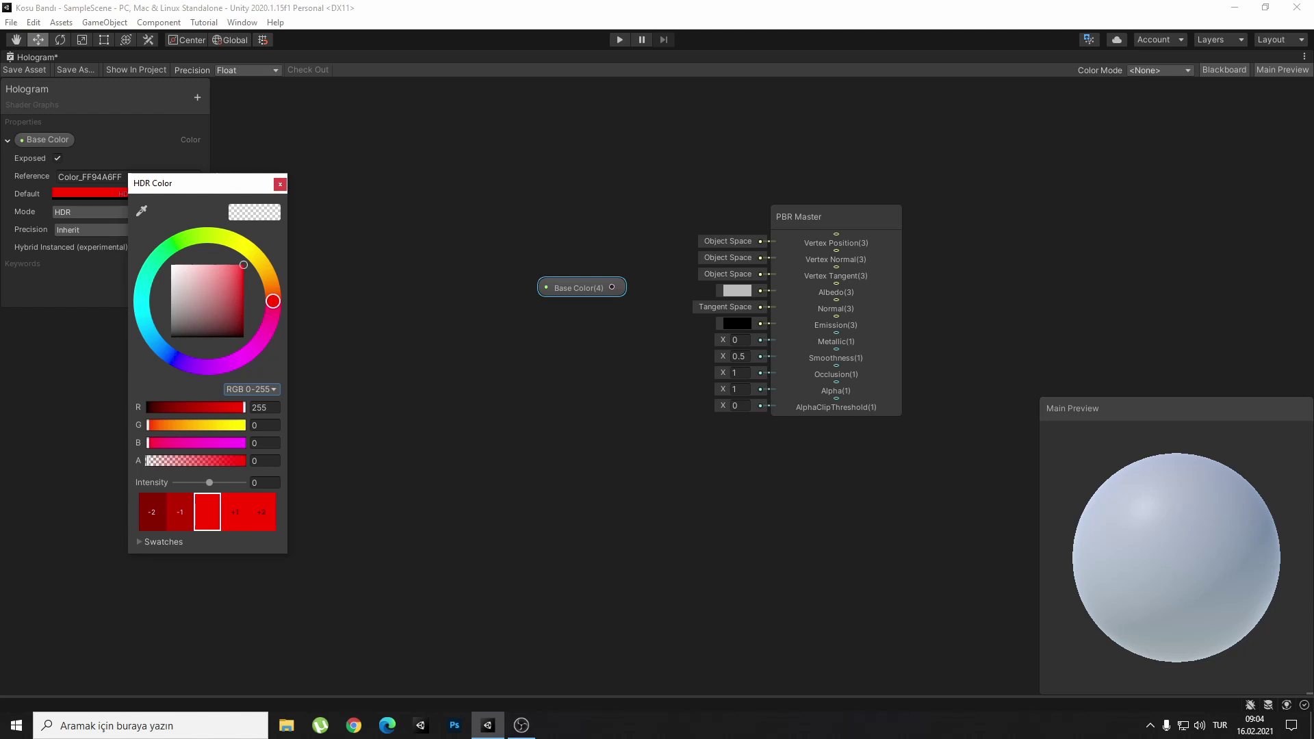
left_click(280, 183)
mouse_move(612, 287)
left_mouse_down()
mouse_move(761, 289)
mouse_move(712, 275)
left_mouse_up()
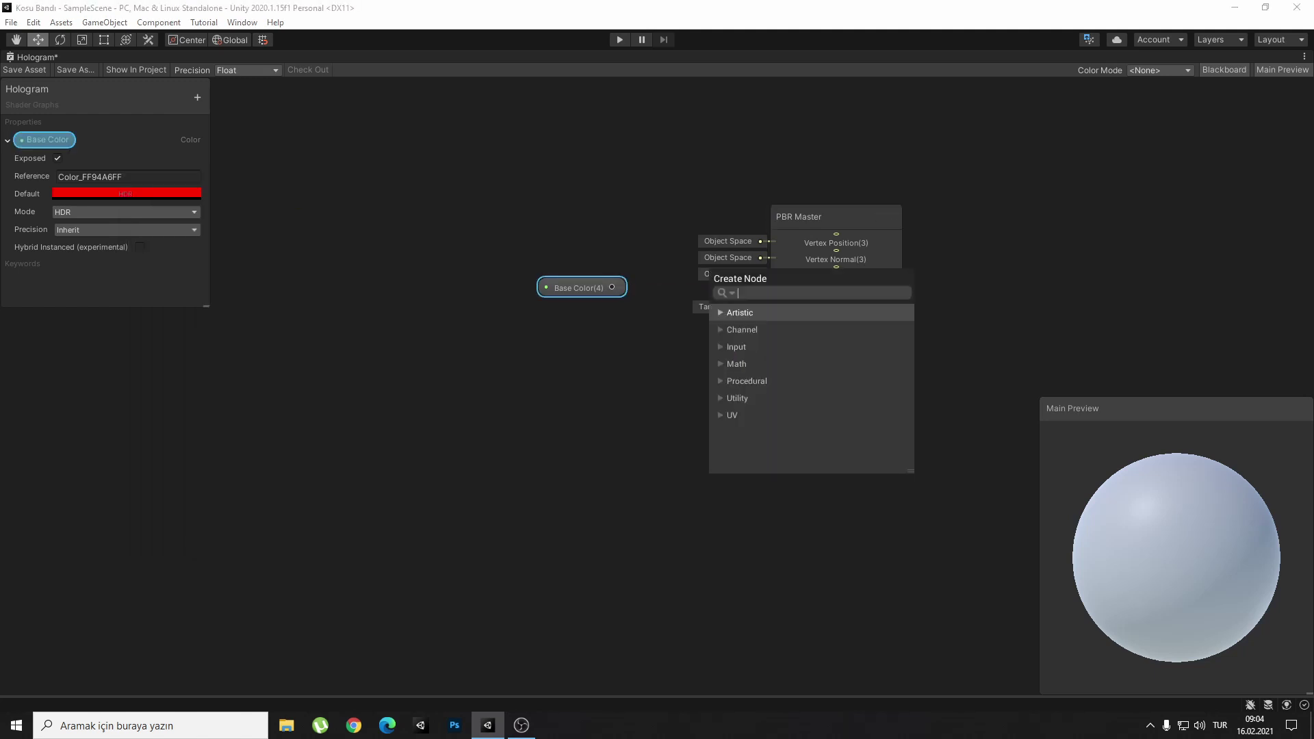
Connect Base Color to the PBR Master's Albedo and change its default to teal (R0 G255 B150).
key("Escape")
left_click_drag(612, 286, 761, 291)
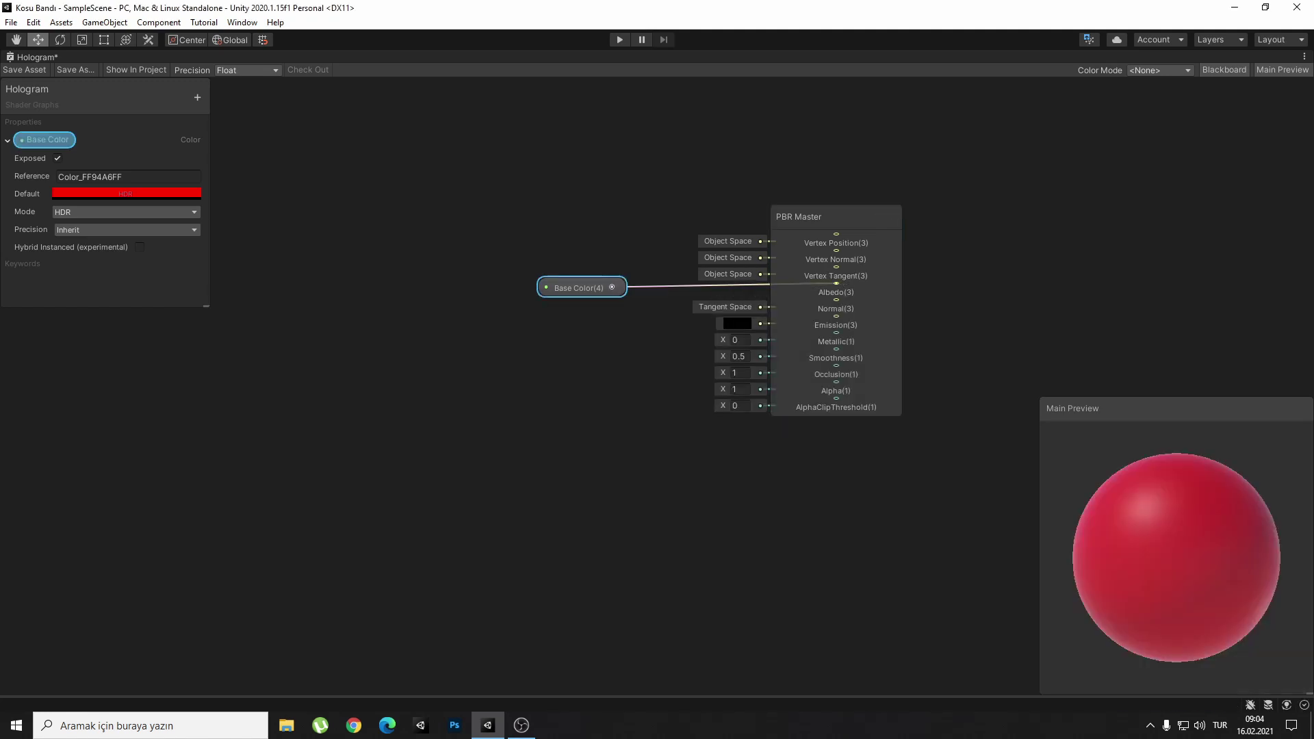
left_click_drag(578, 288, 592, 280)
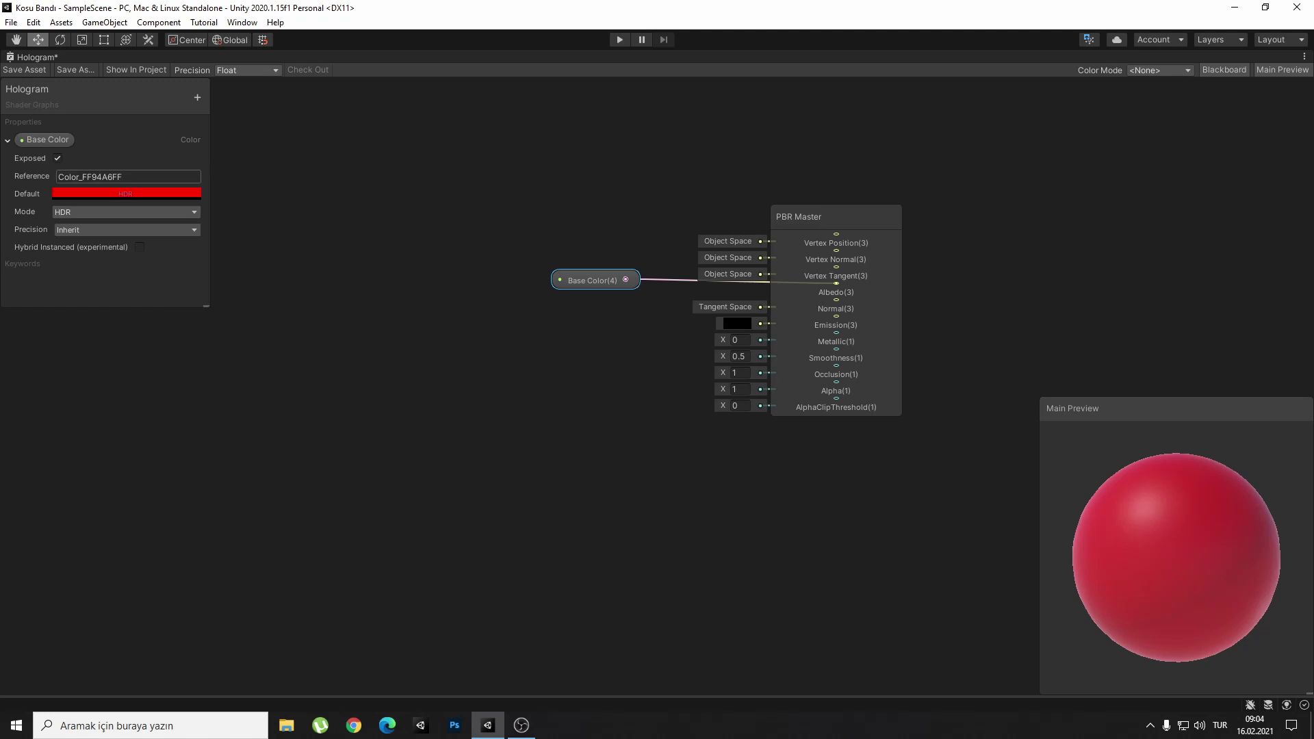
left_click(89, 193)
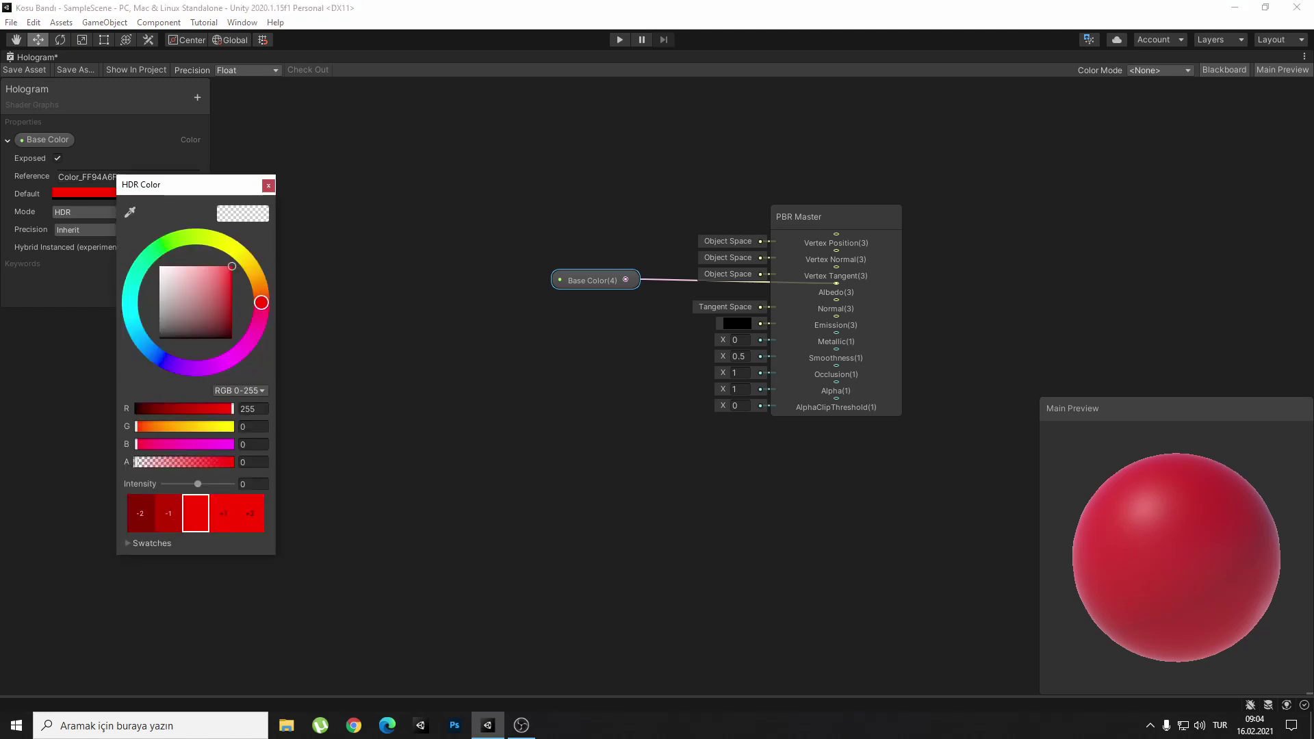
left_click_drag(138, 277, 137, 274)
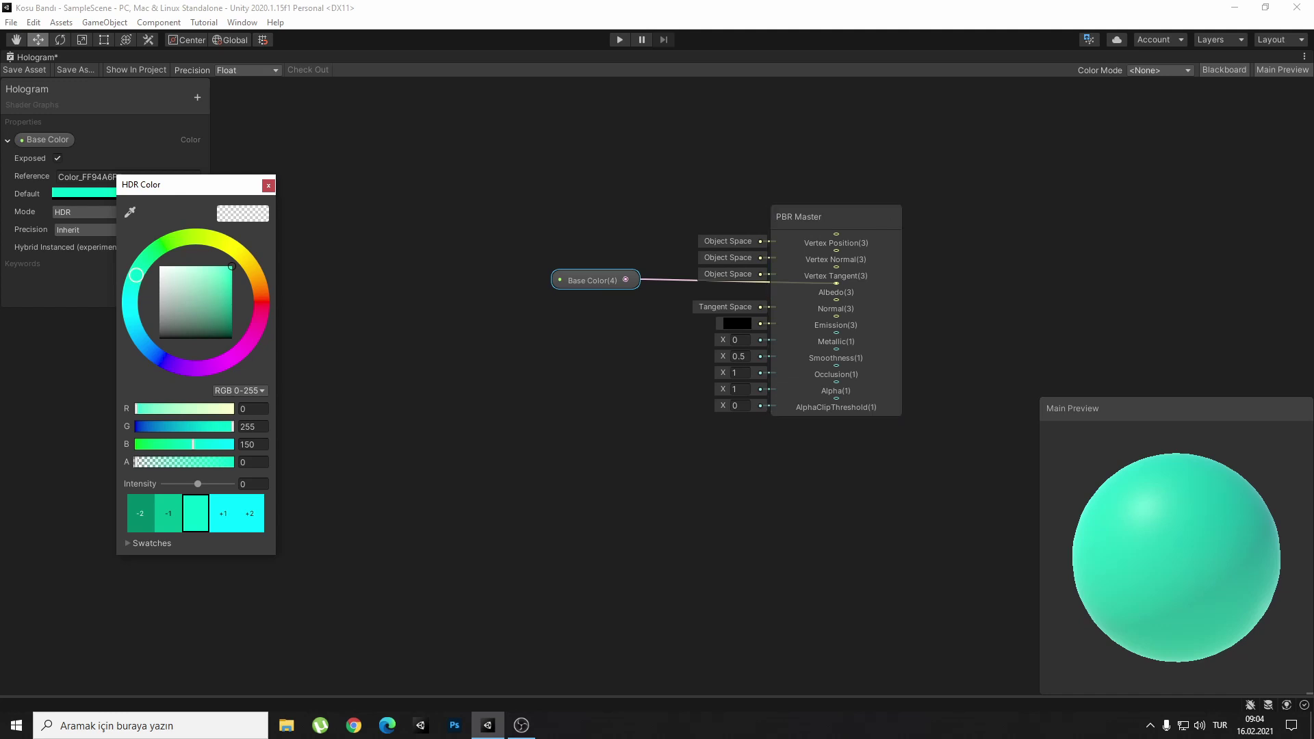
key("Return")
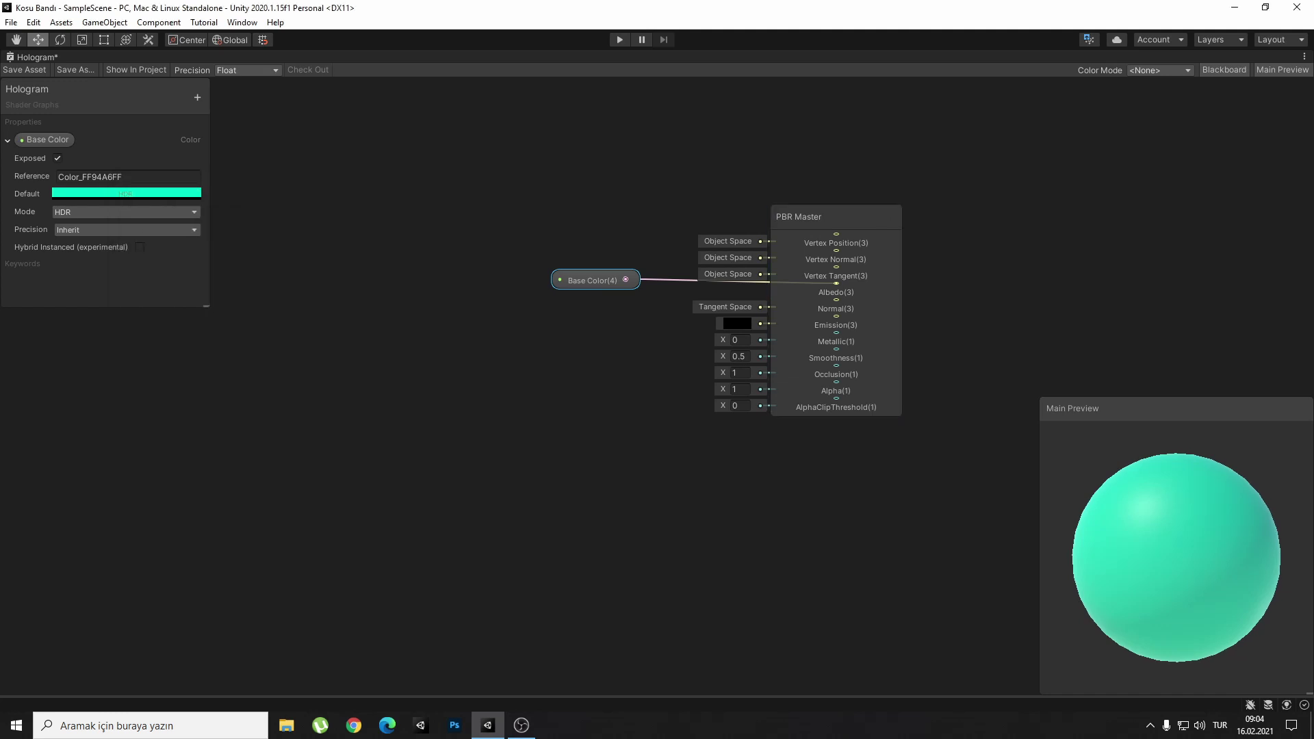
Collapse the Base Color property details, tidy its node, and pan the graph right.
left_click(625, 280)
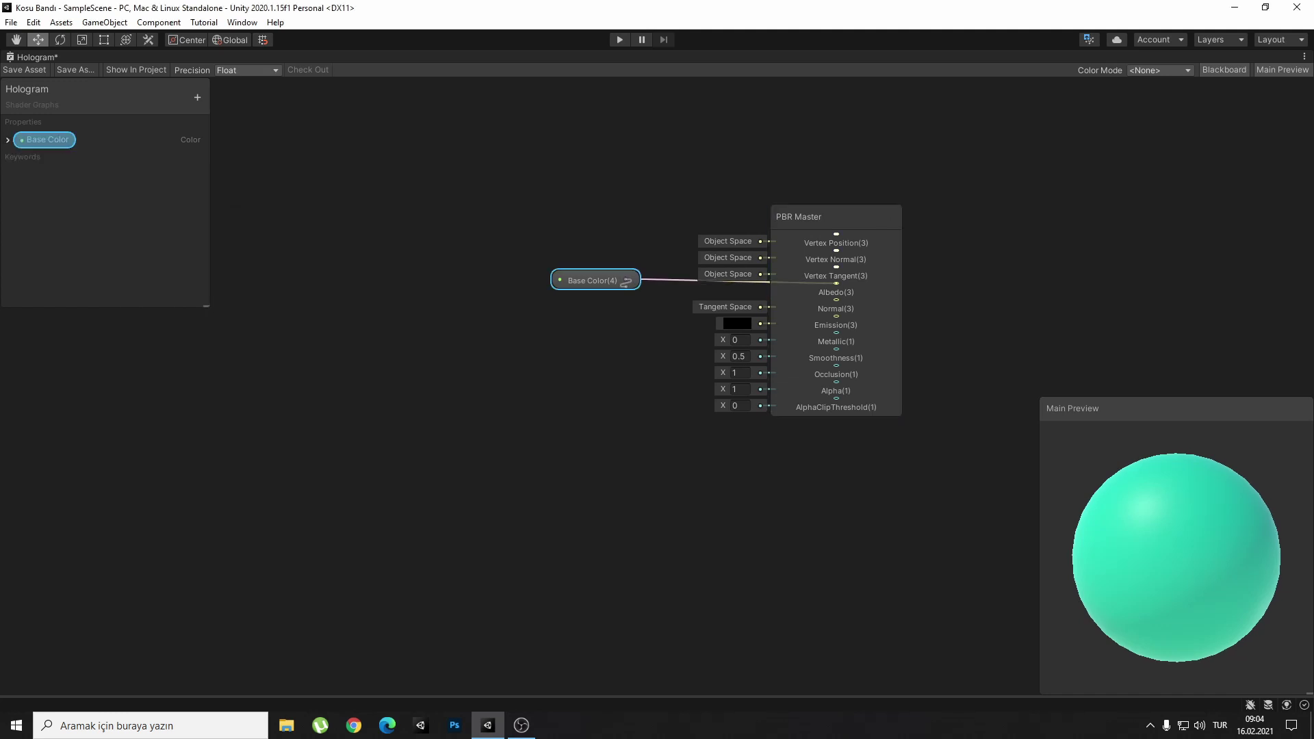
left_click_drag(625, 280, 632, 285)
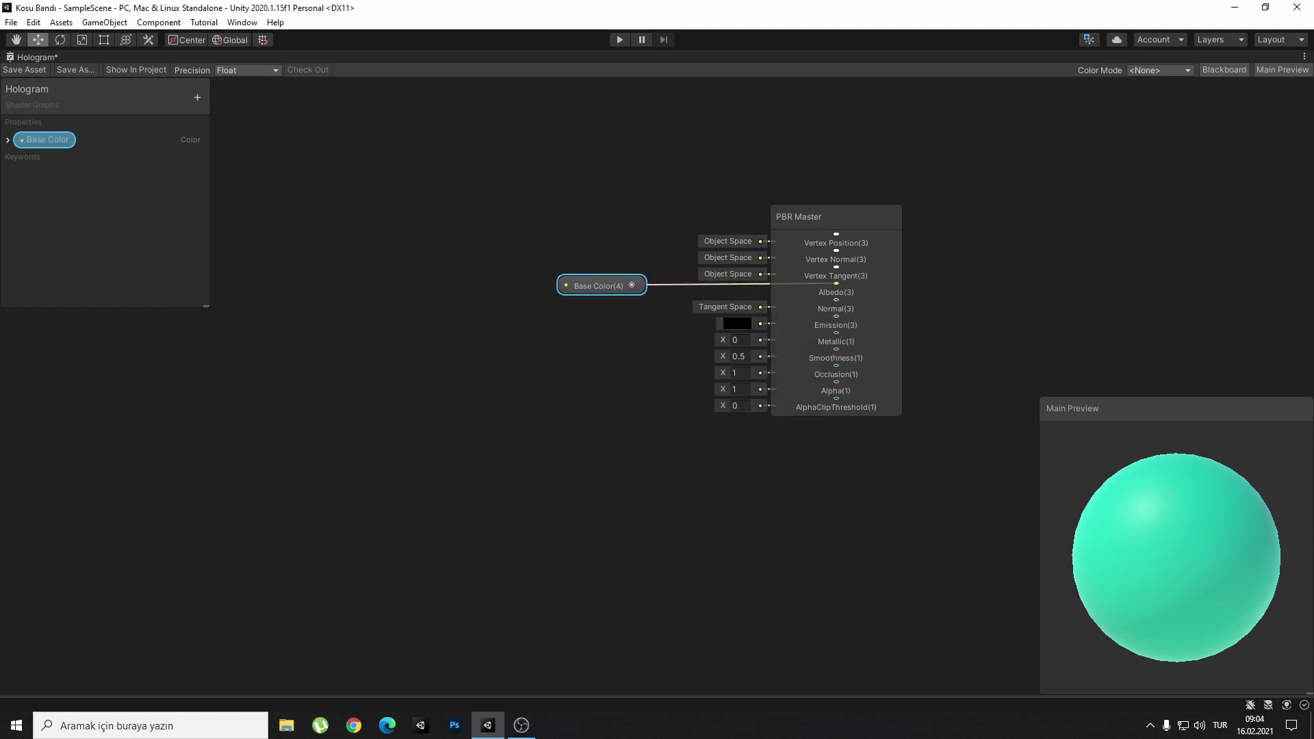
left_click(479, 410)
middle_click_drag(479, 411, 715, 411)
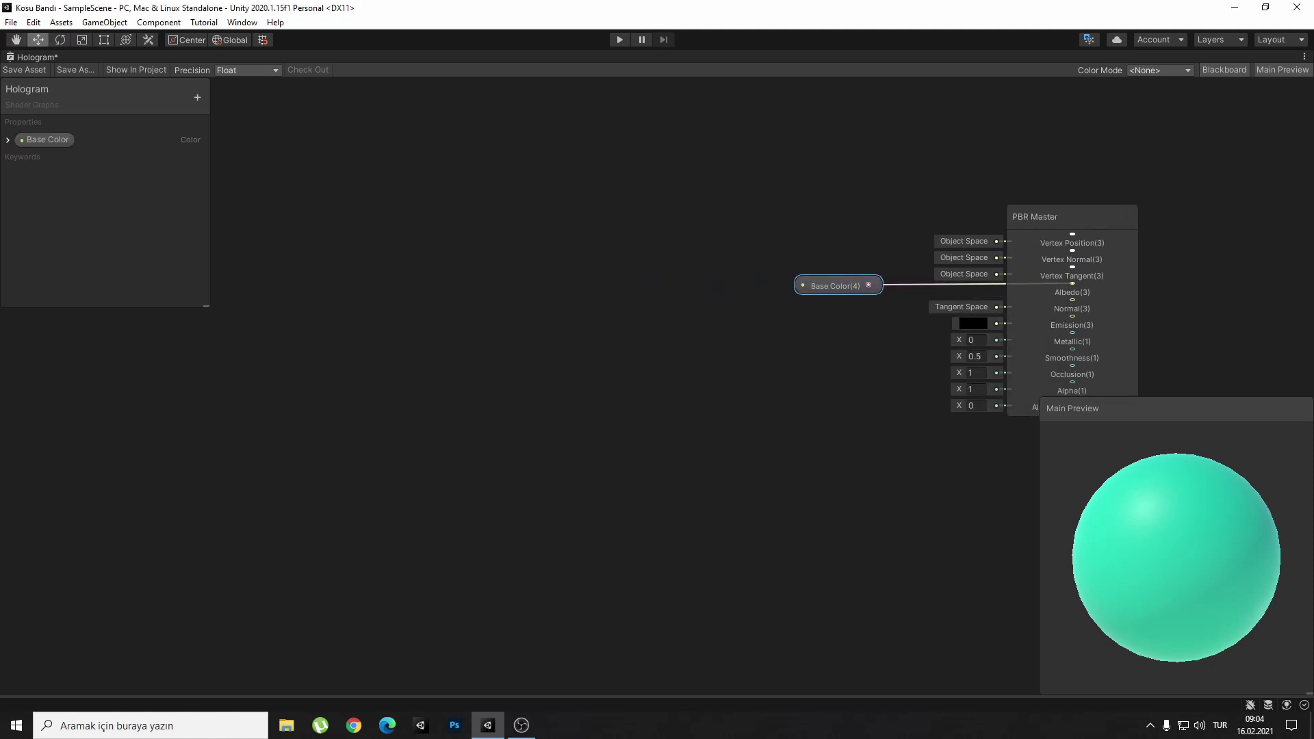
left_click(197, 97)
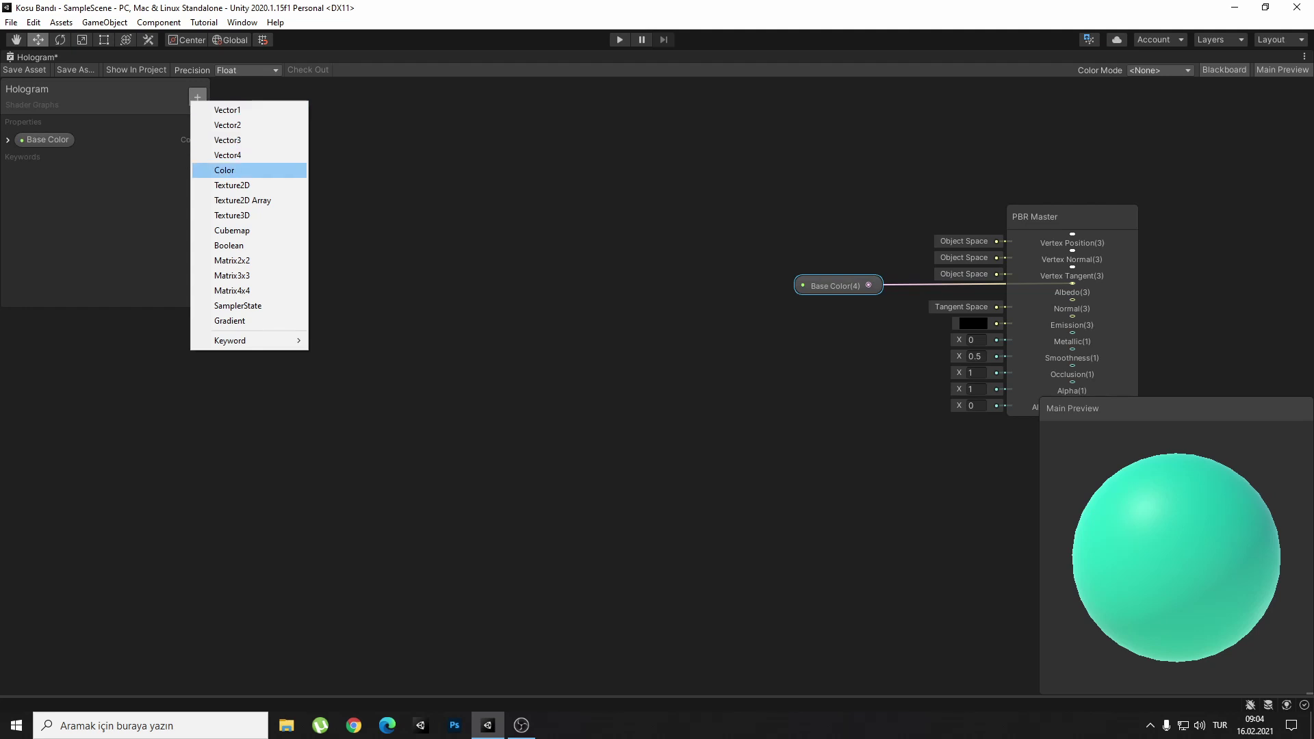
Add a Texture2D property named 'Hologram Texture' and place it on the canvas.
left_click(231, 185)
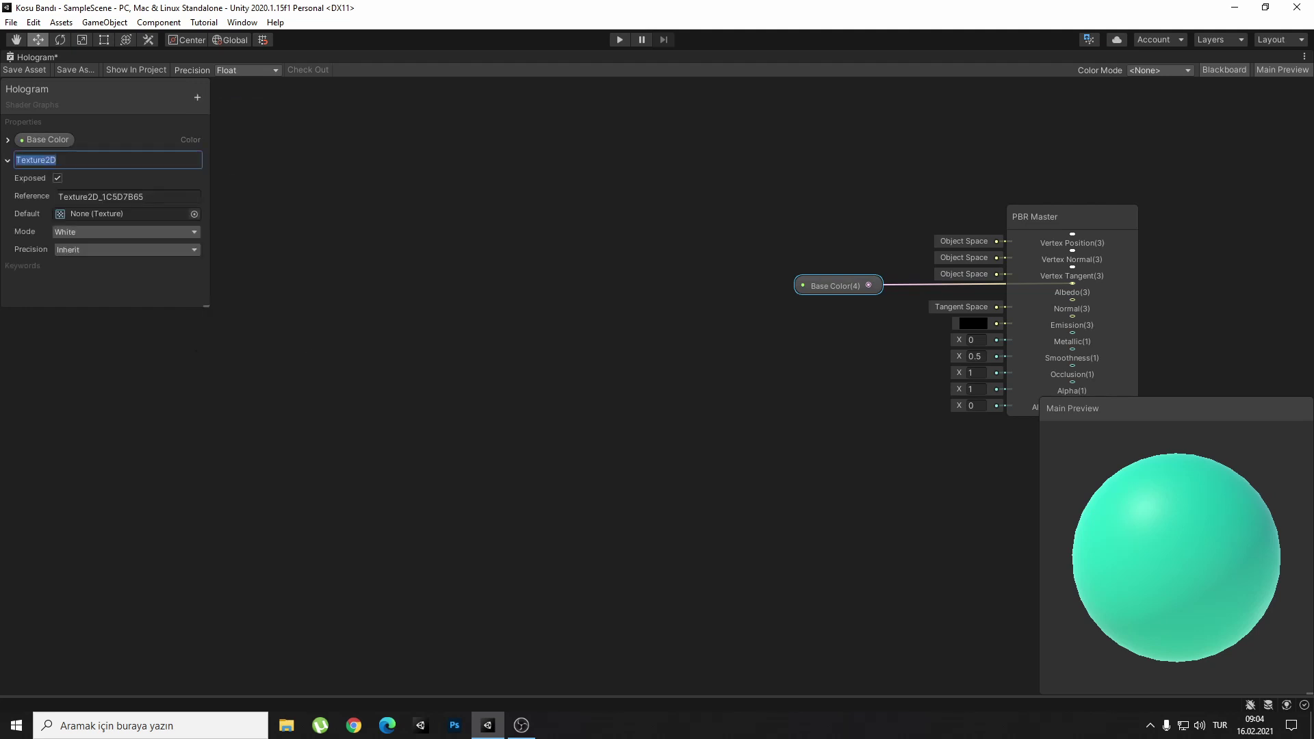
type("Hologram ")
type("Texture")
key("Return")
left_click(60, 159)
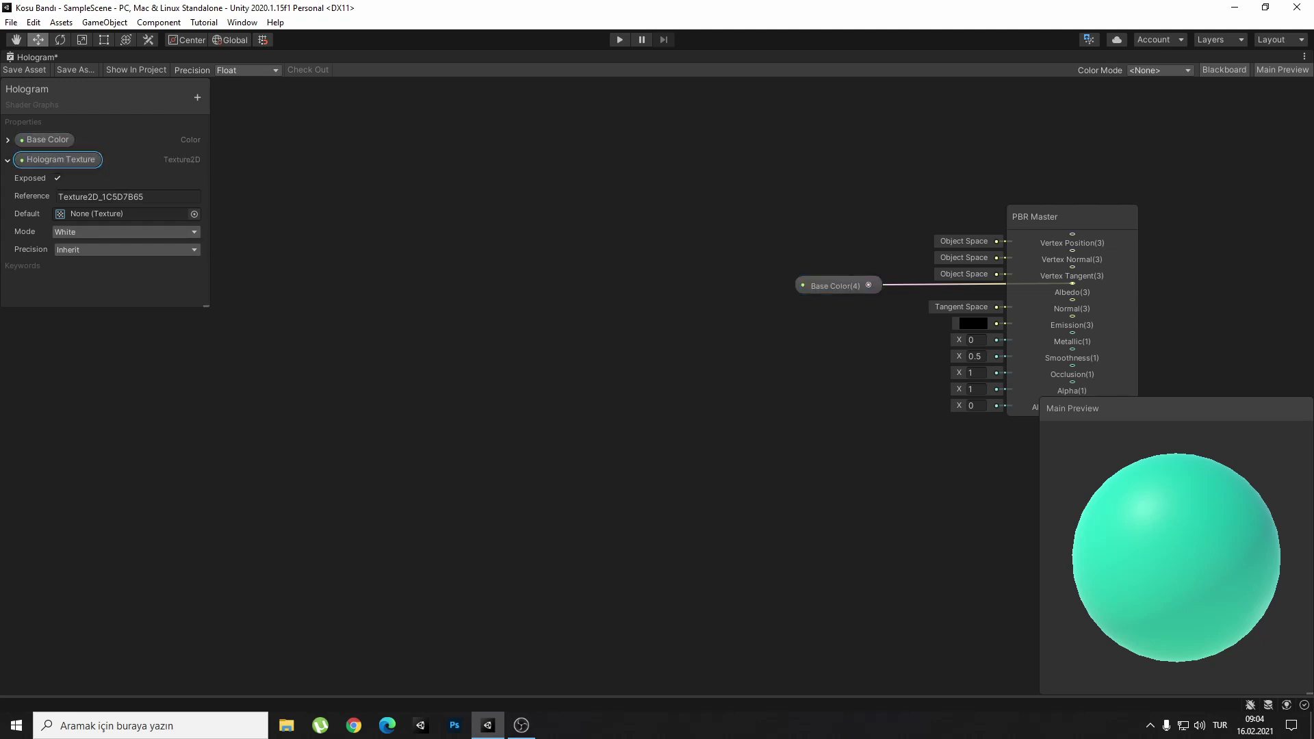
left_click_drag(60, 159, 507, 301)
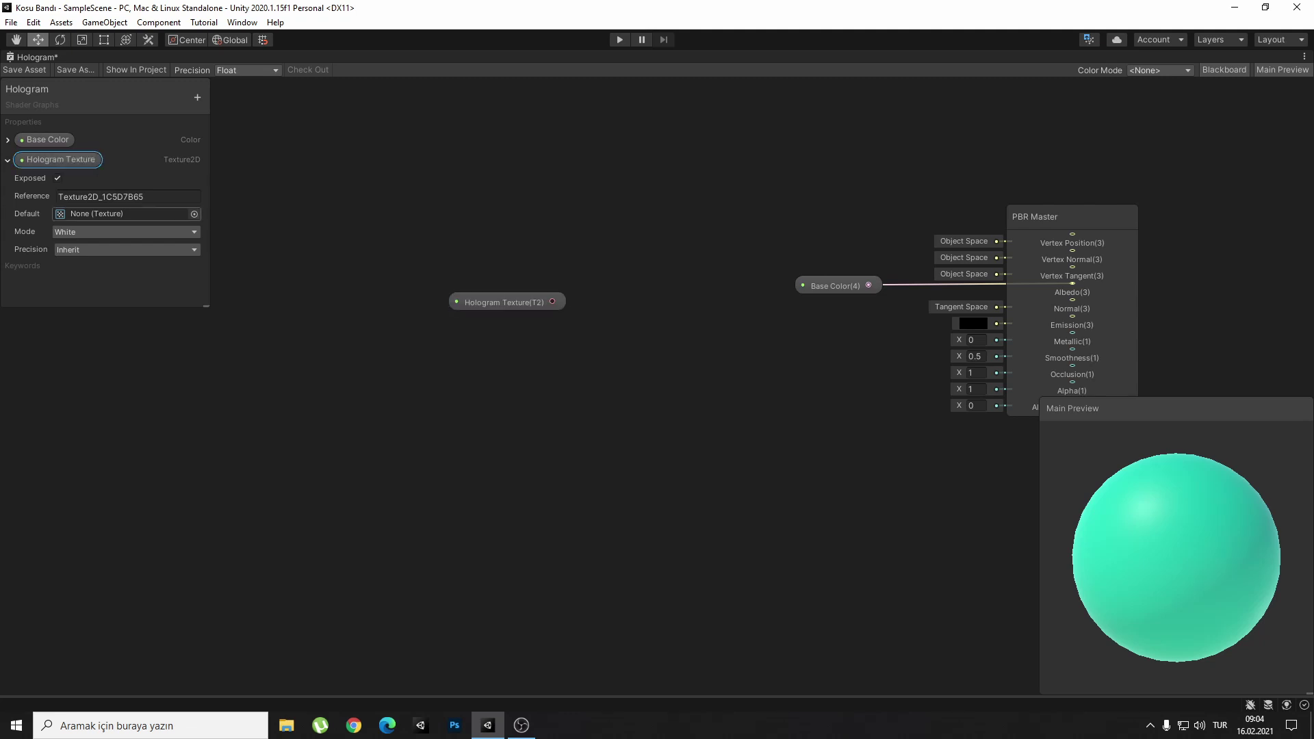
Set the Hologram Texture default to HologramLines_Simple and move its node left.
left_click(194, 215)
type("o")
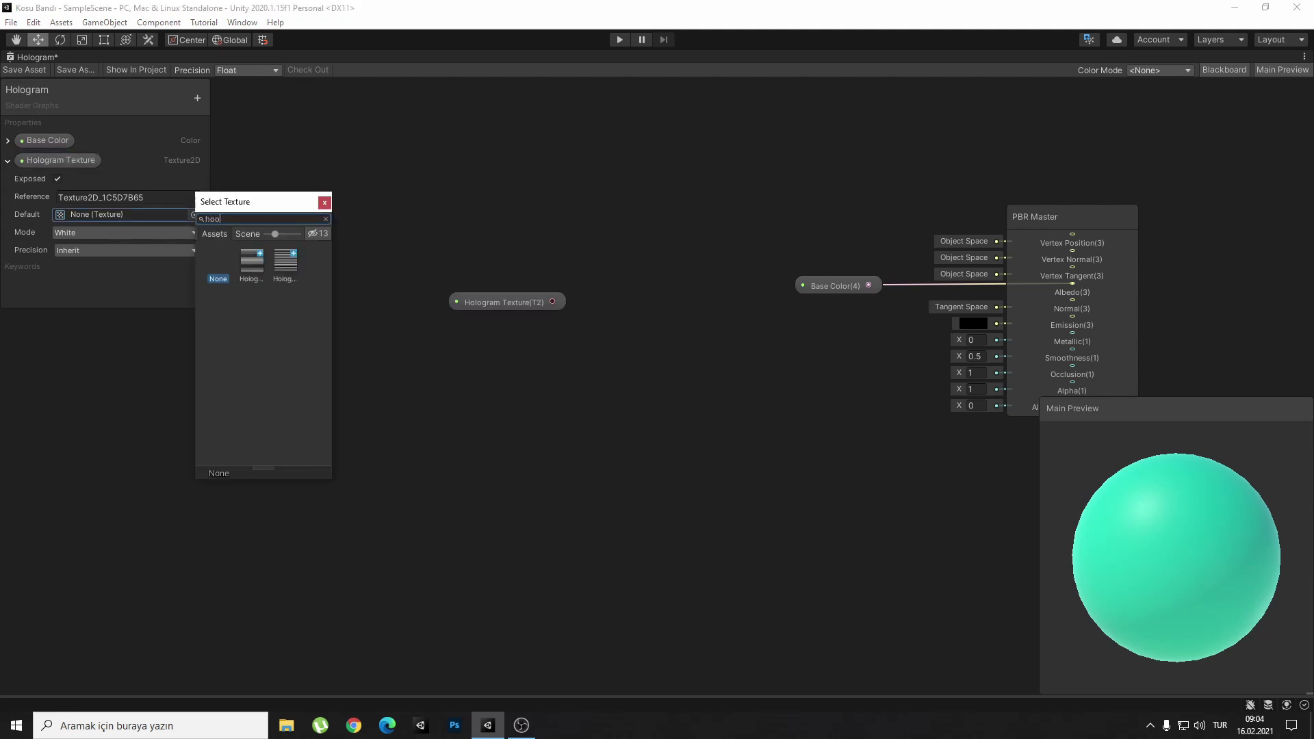
type("o")
key("BackSpace")
key("Return")
left_click(285, 263)
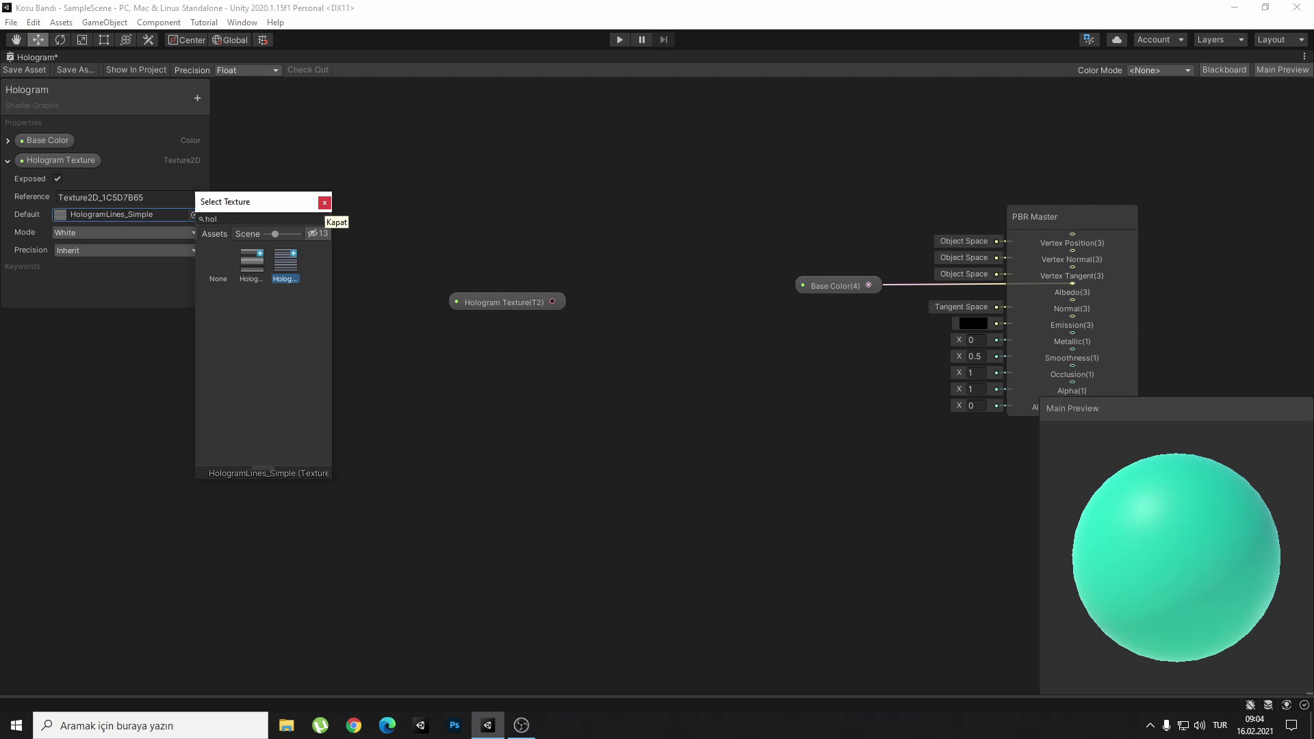
left_click(324, 203)
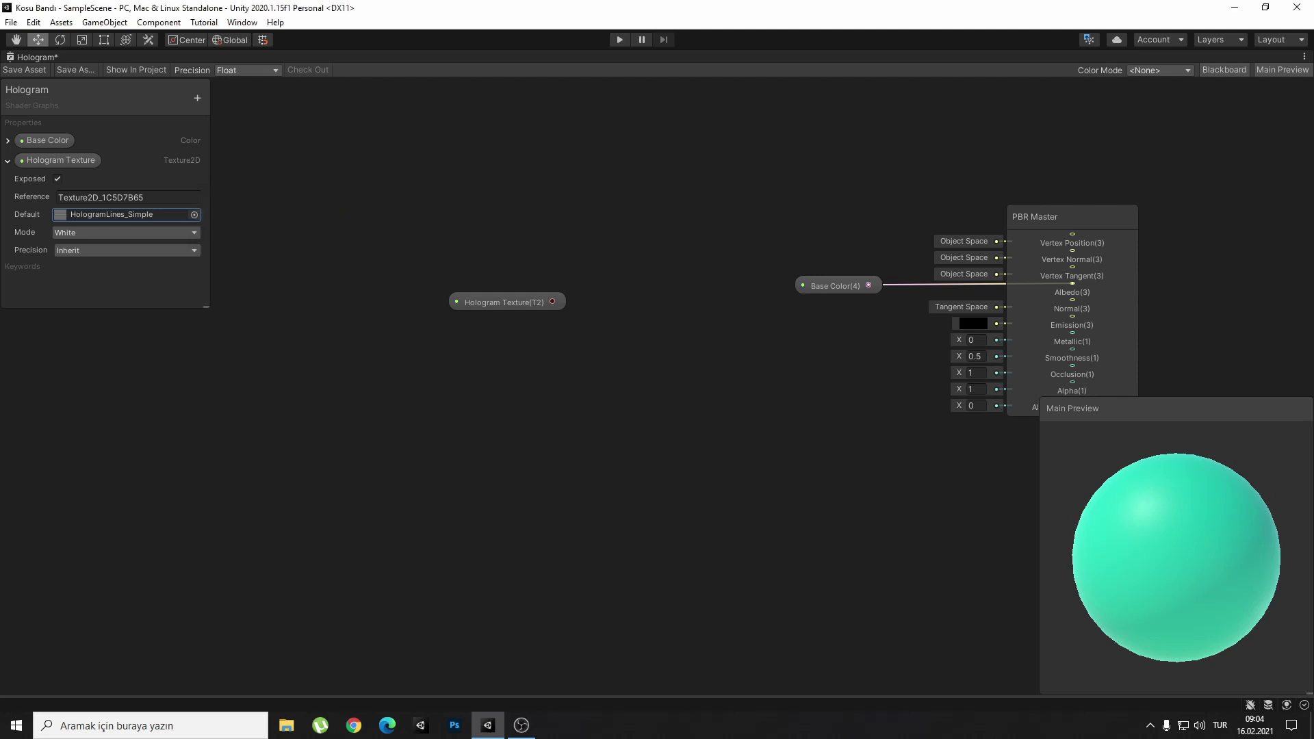
mouse_move(507, 302)
left_mouse_down()
mouse_move(458, 297)
mouse_move(595, 238)
left_mouse_up()
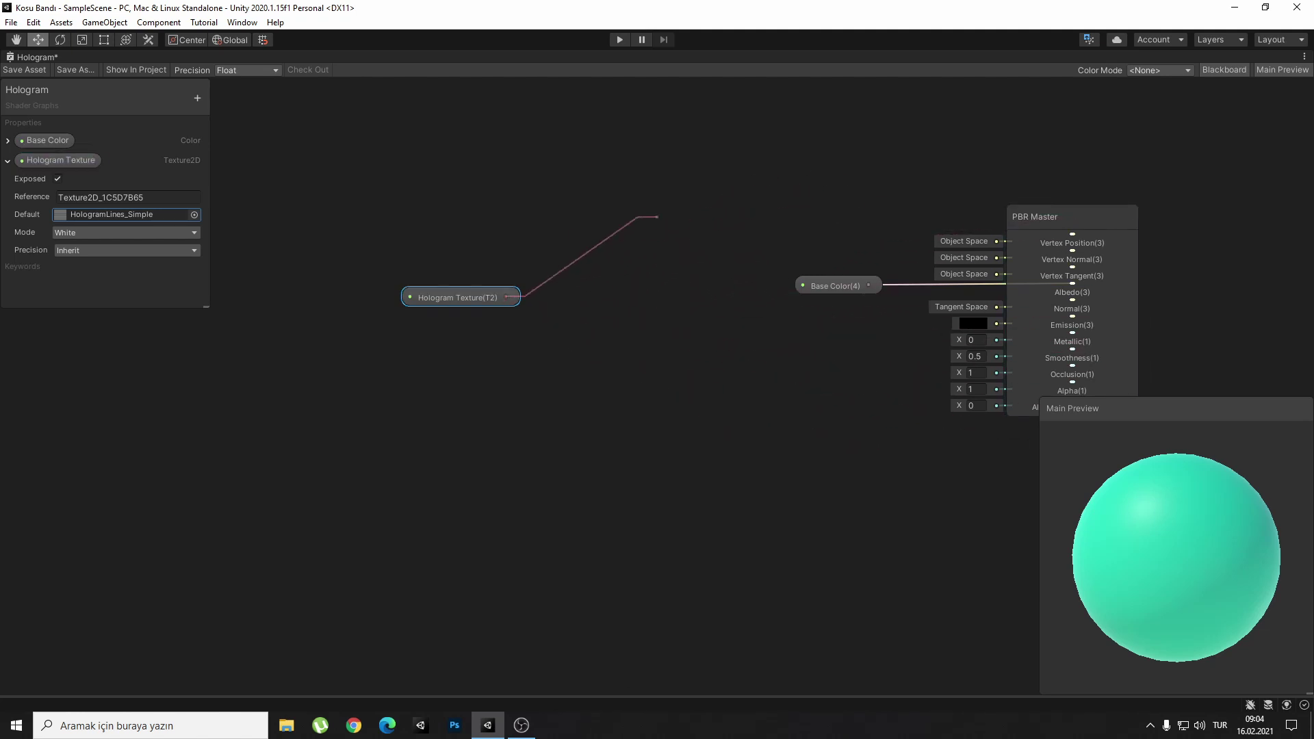
Add a Sample Texture 2D from Hologram Texture, trying HologramLines_Cool before keeping HologramLines_Simple.
left_click_drag(596, 238, 616, 250)
type("sampl")
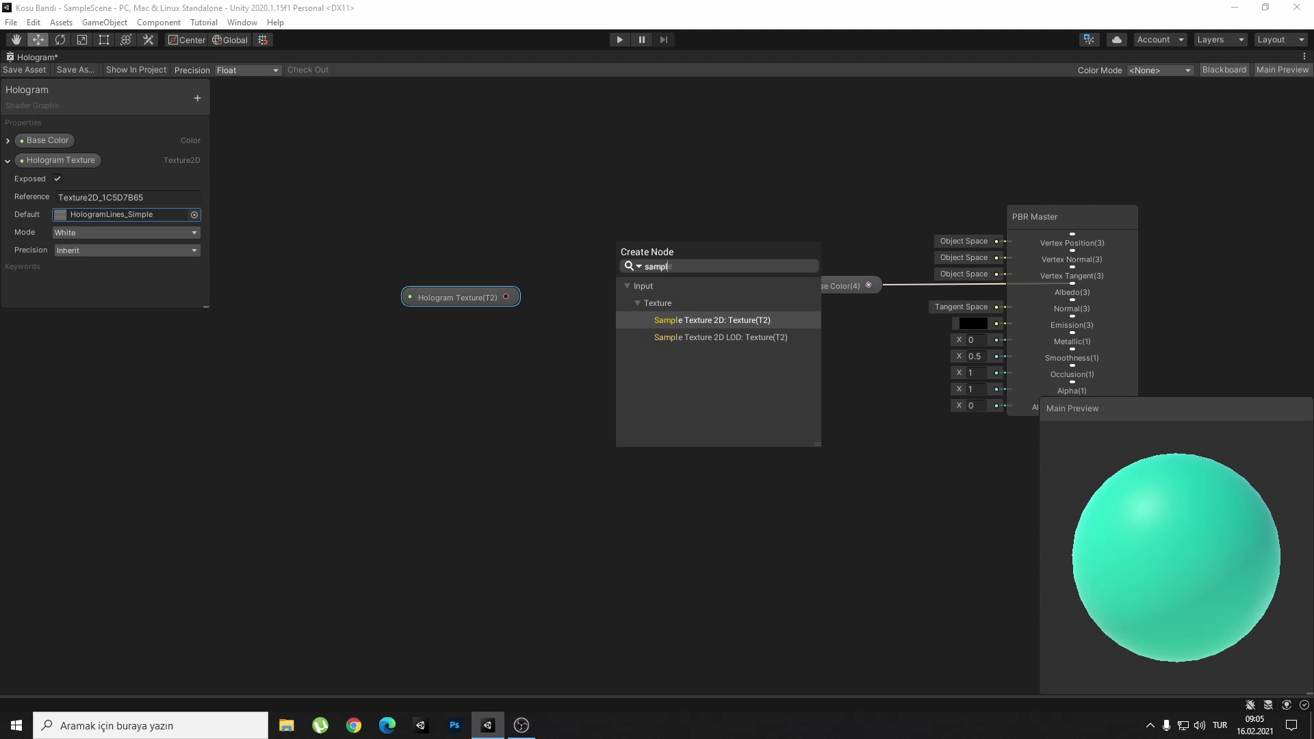
type("e")
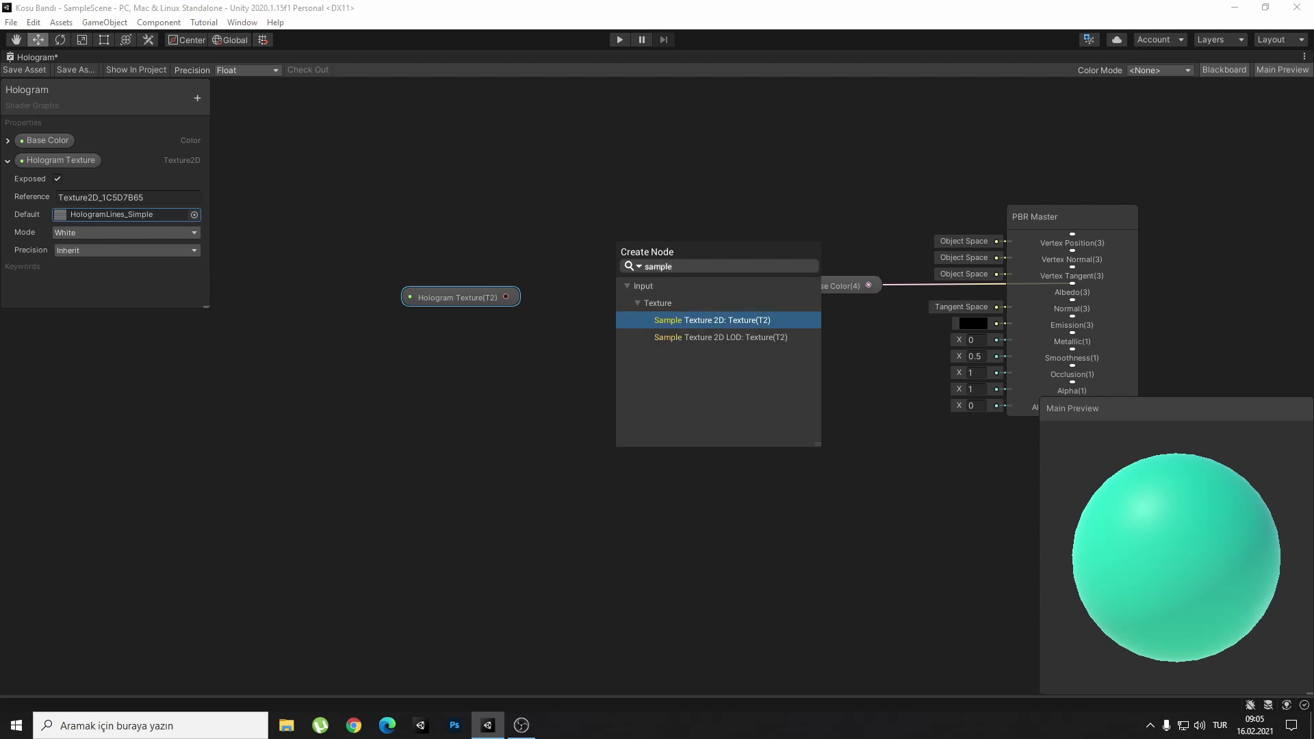
key("Return")
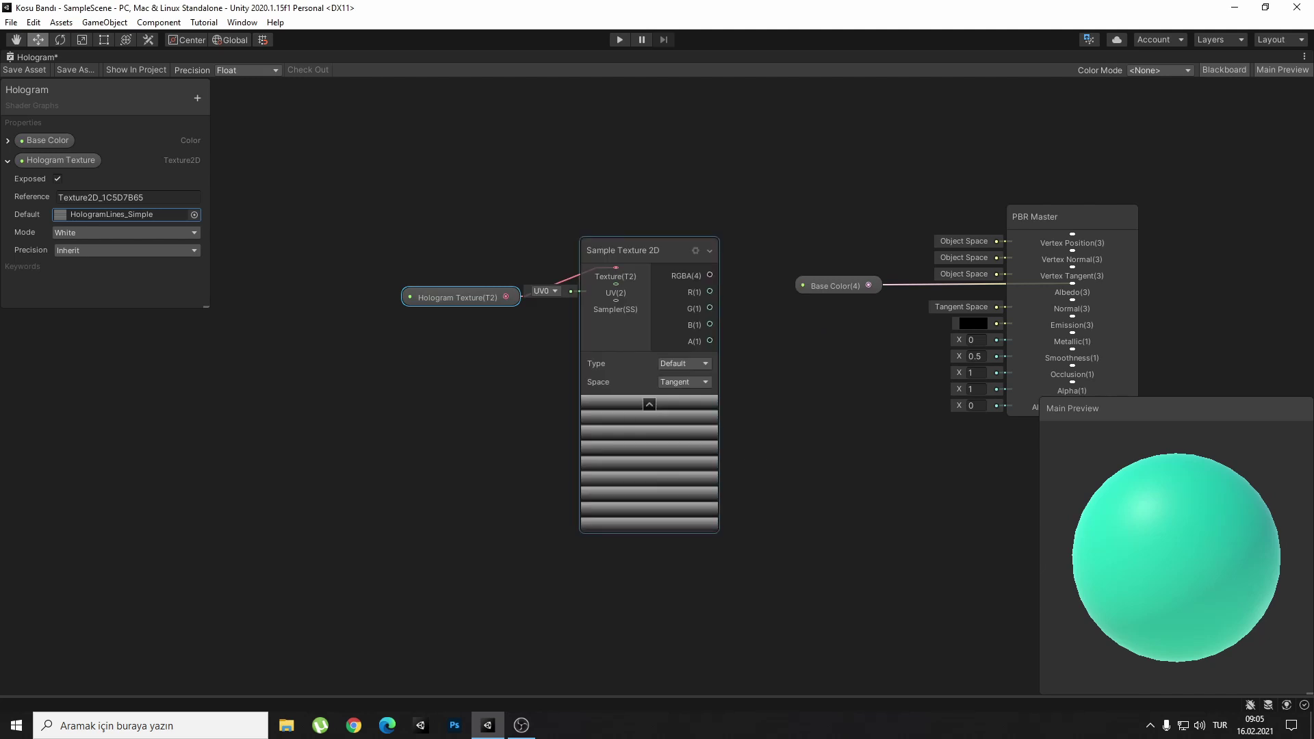
left_click(194, 214)
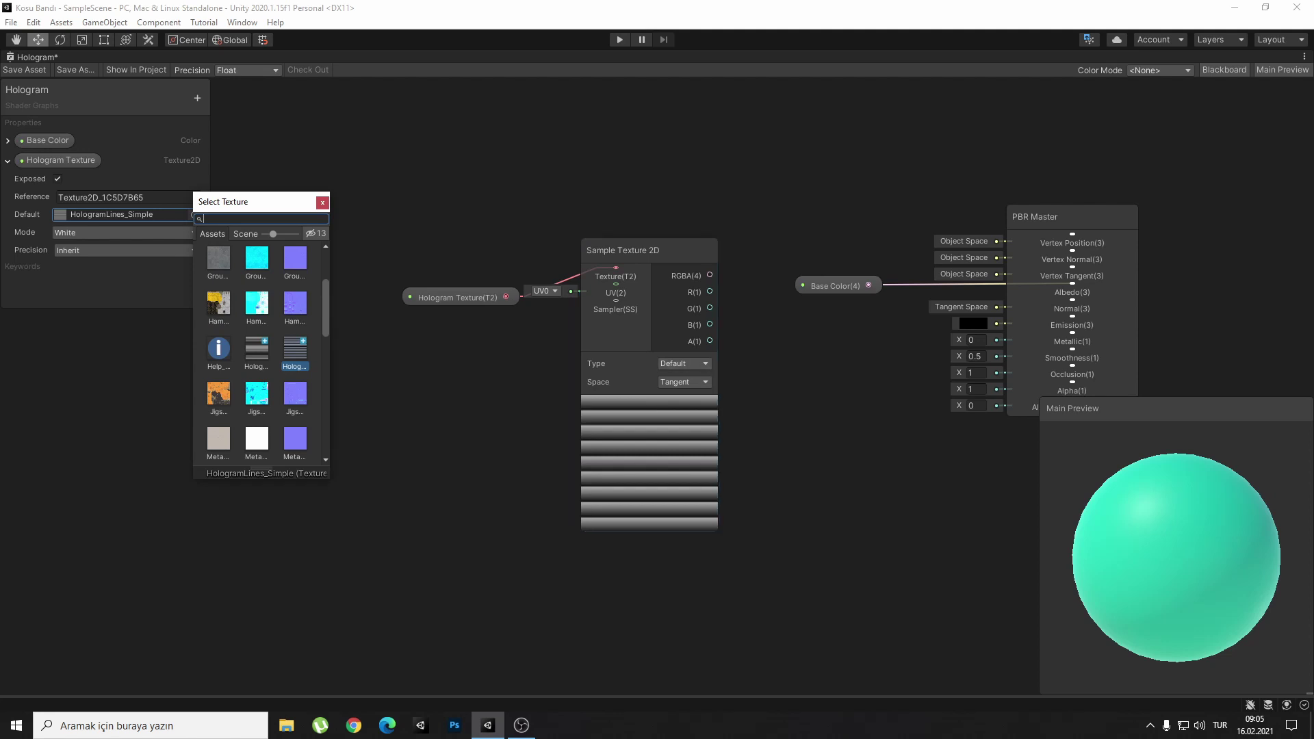
type("hol")
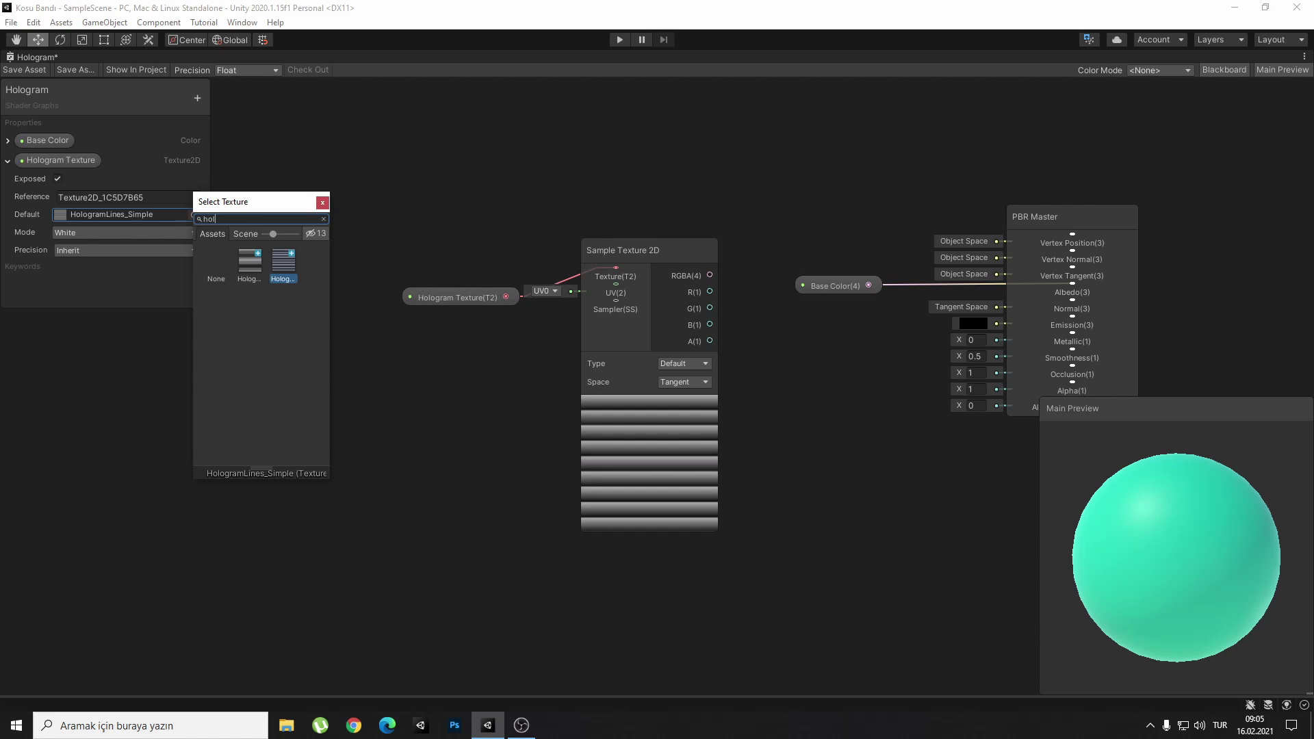
left_click(250, 263)
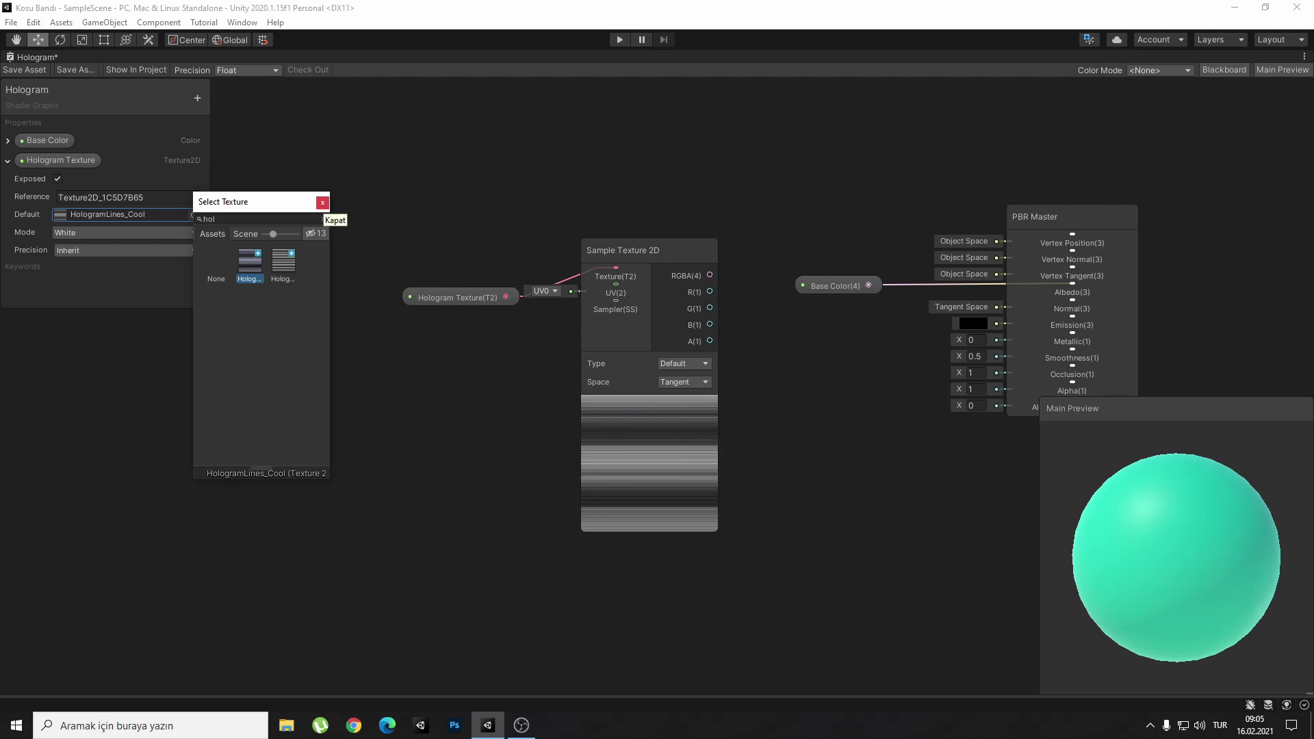
left_click(283, 263)
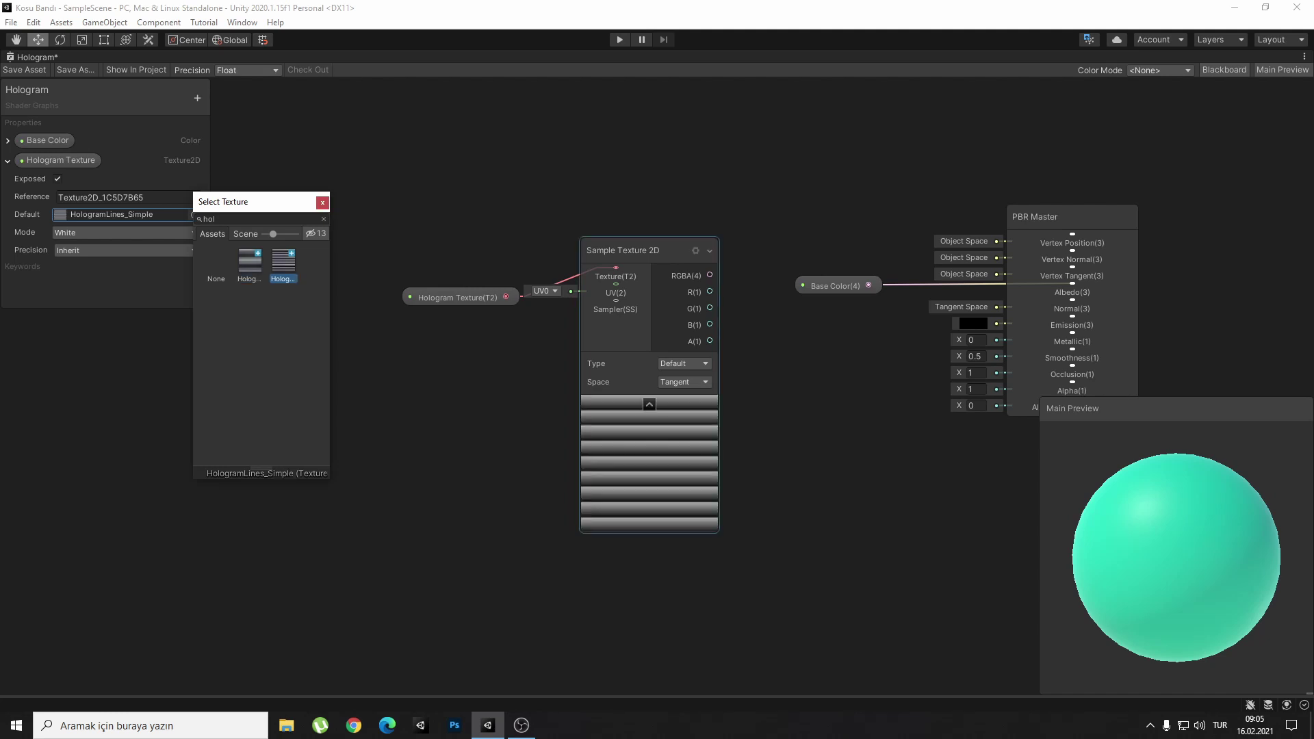
key("Escape")
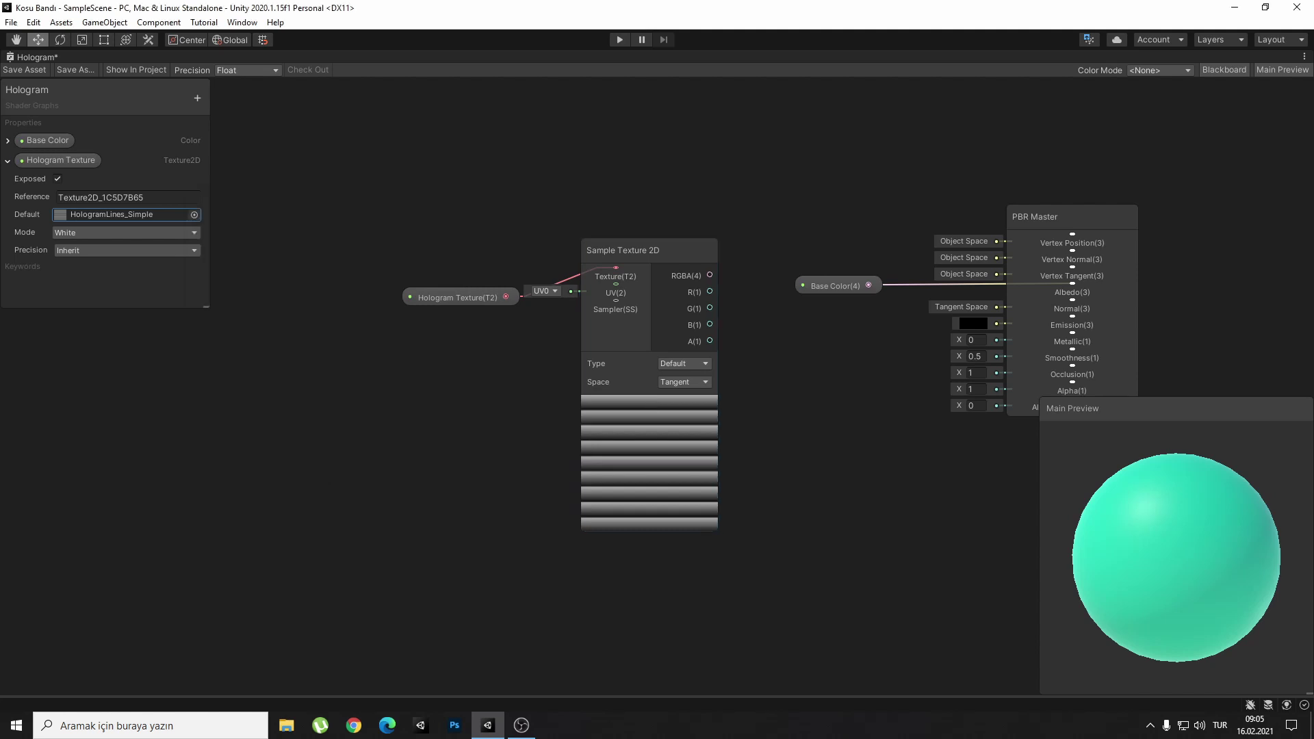
Tidy the nodes and wire the sampler's RGBA output into the PBR Master's Alpha.
left_click(8, 160)
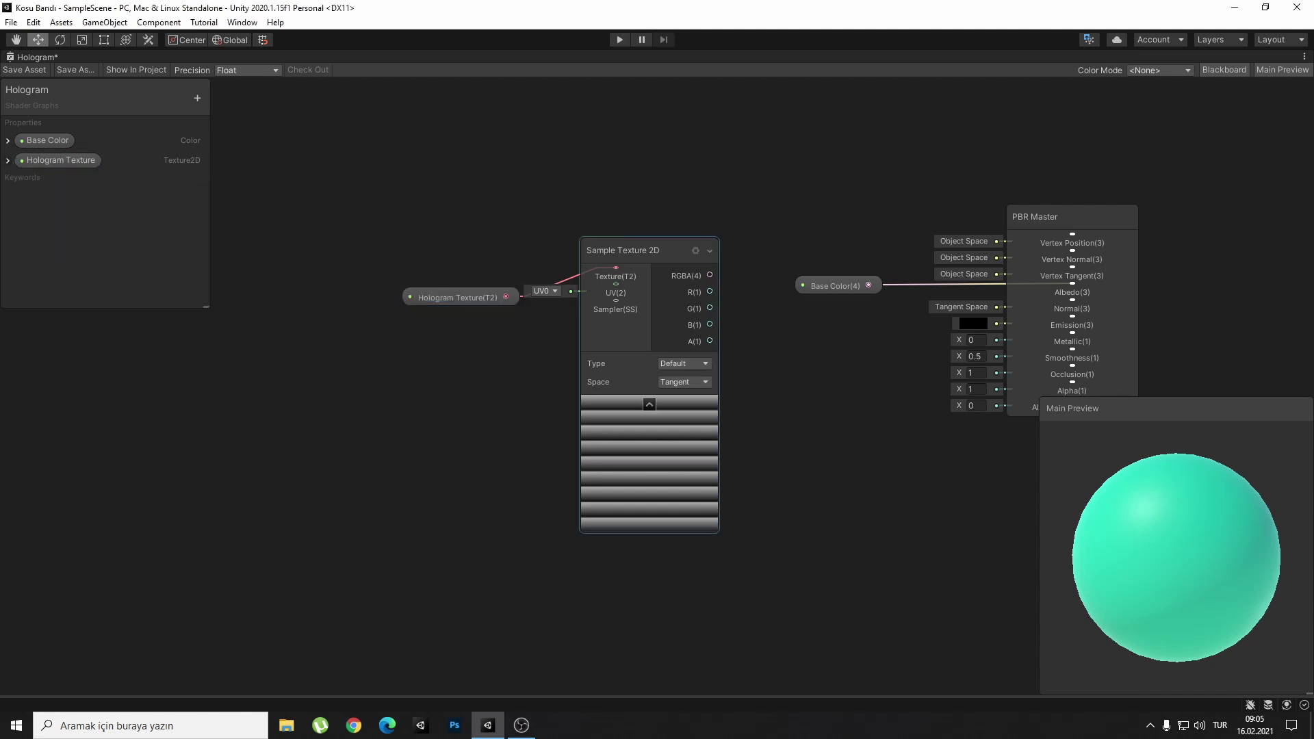
left_click_drag(455, 297, 460, 267)
left_click(650, 445)
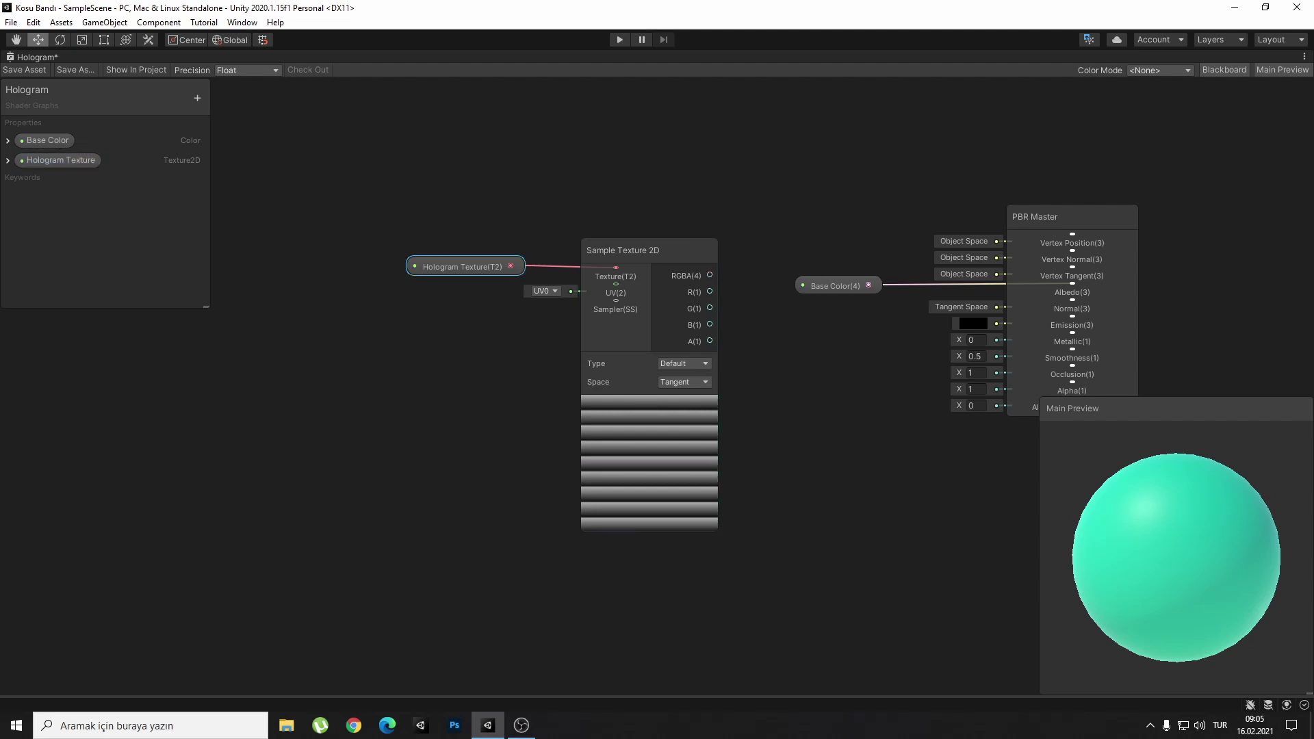
middle_click_drag(709, 275, 626, 254)
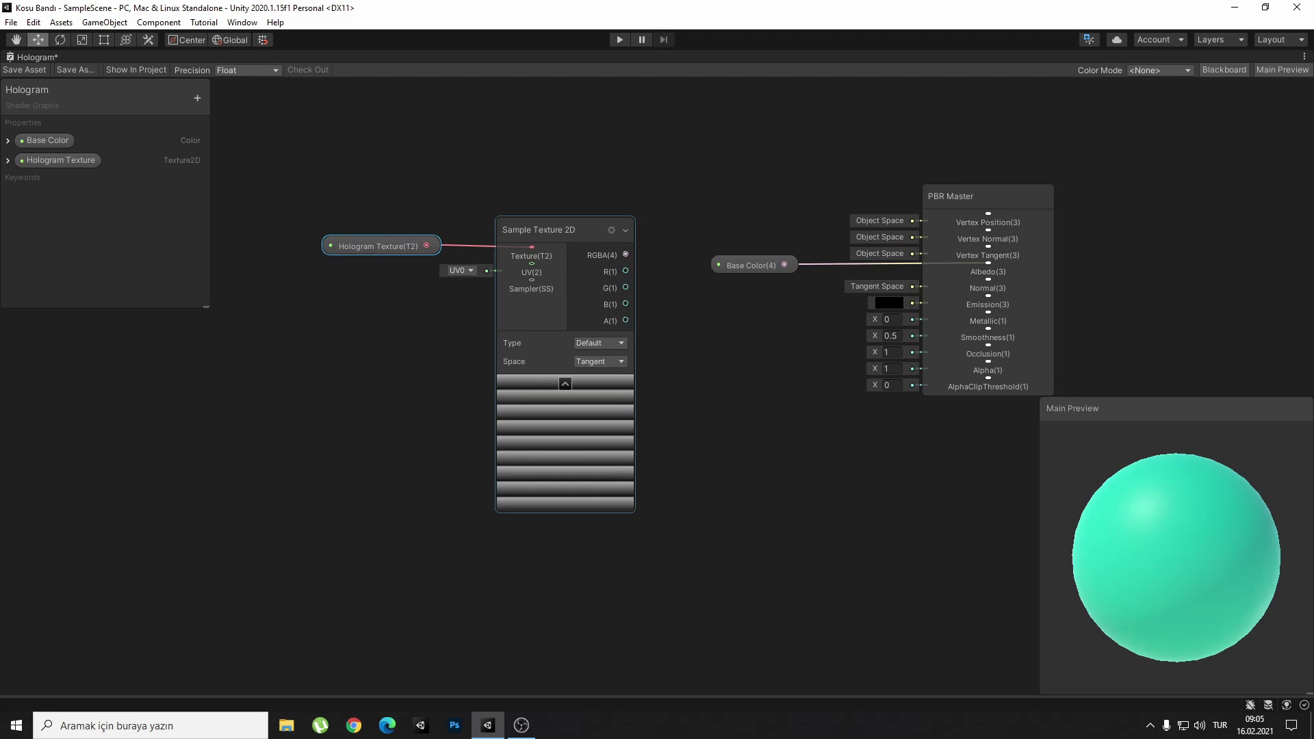
left_click_drag(625, 255, 988, 369)
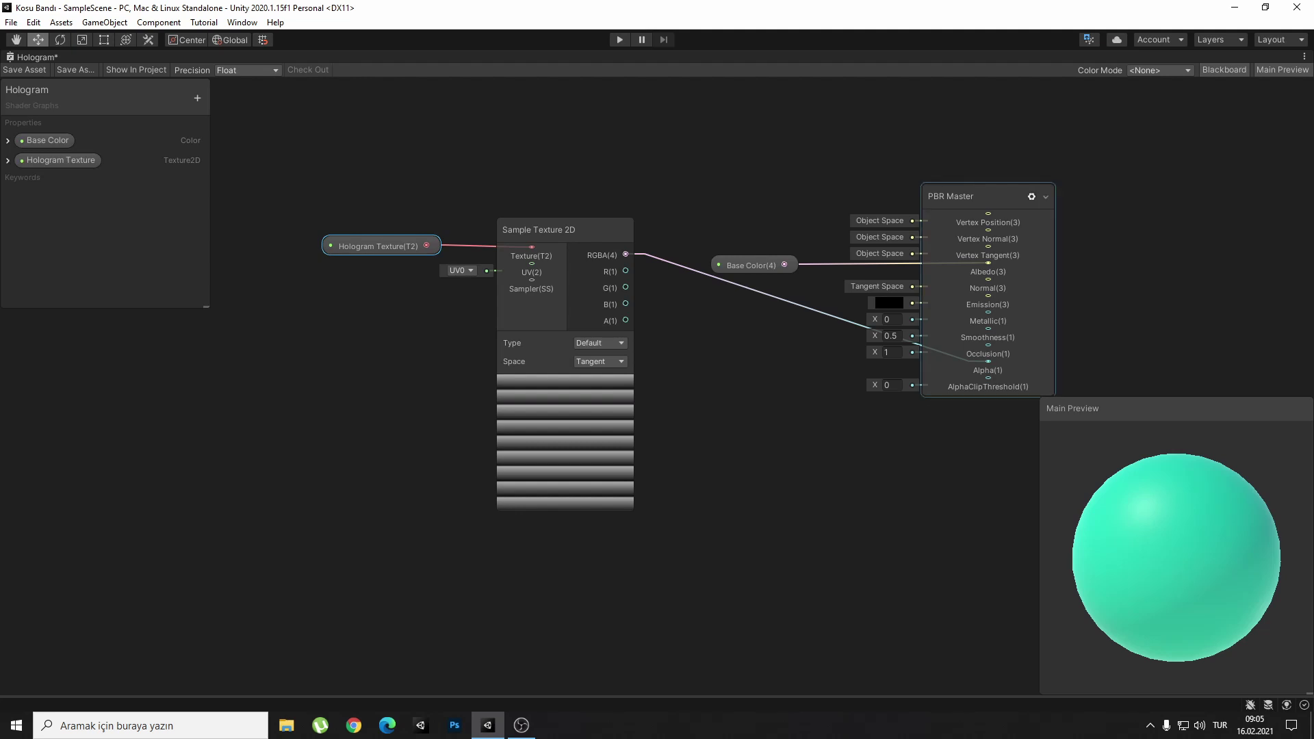
Set the PBR Master surface to Transparent and switch the Main Preview mesh to Cube.
left_click(1031, 197)
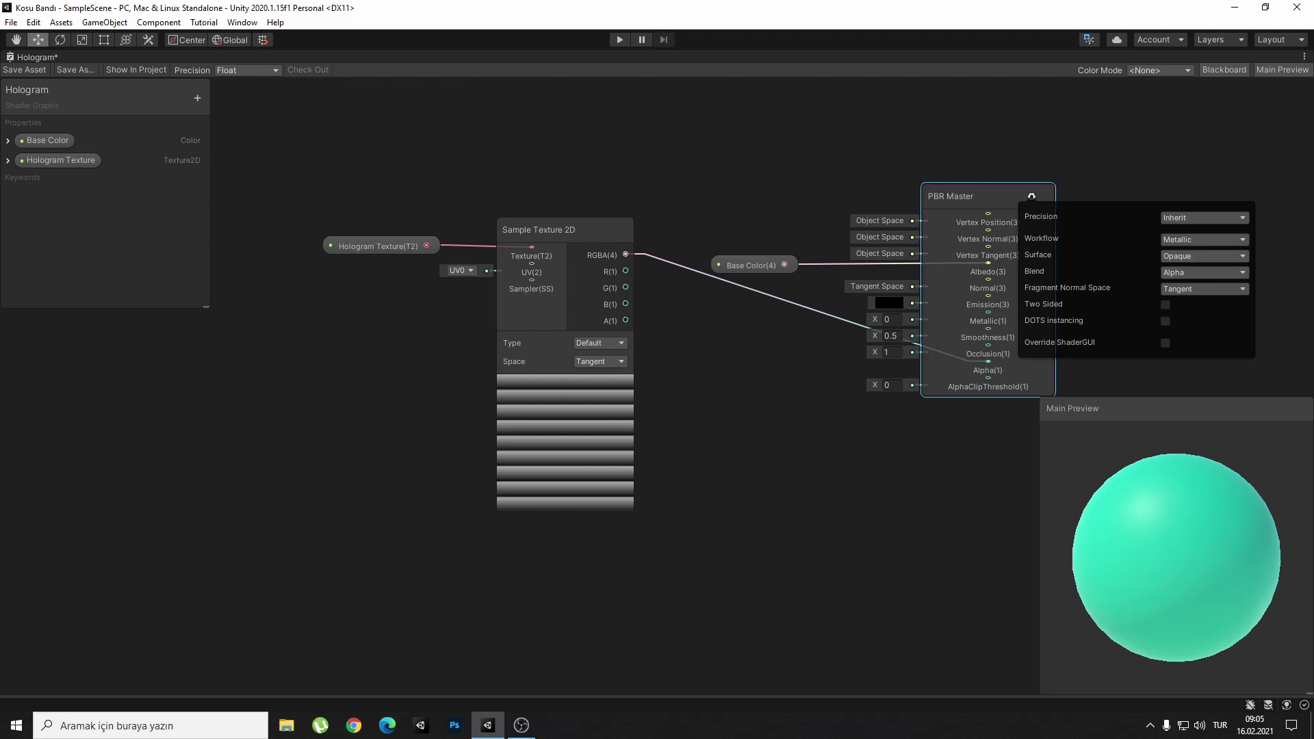
left_click(1203, 255)
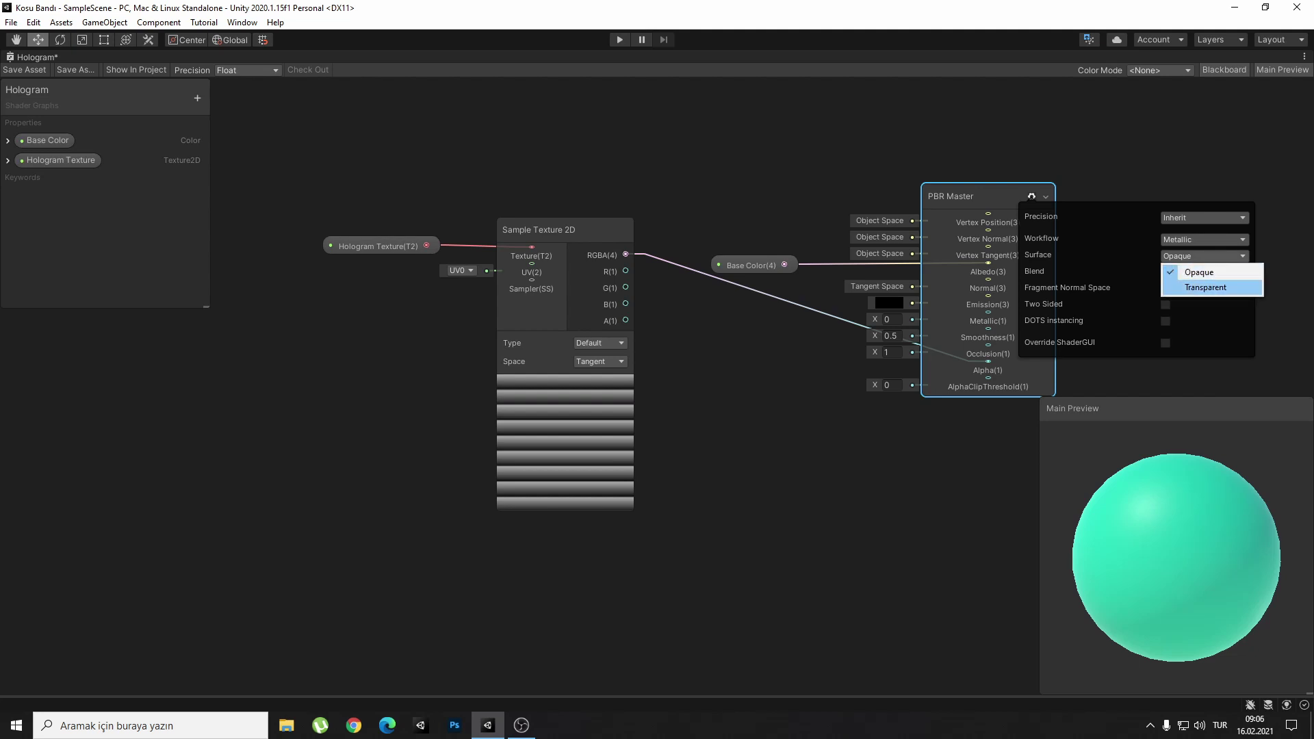
left_click(1205, 288)
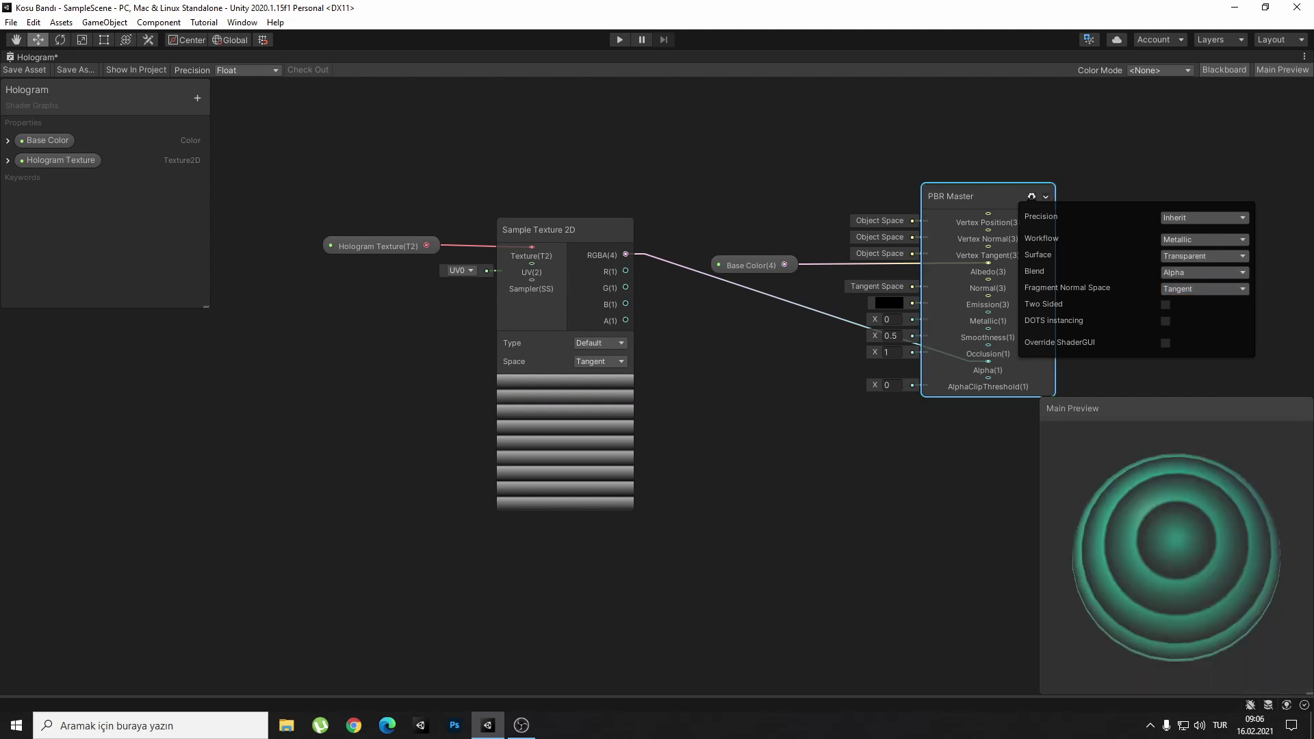
left_click(1031, 197)
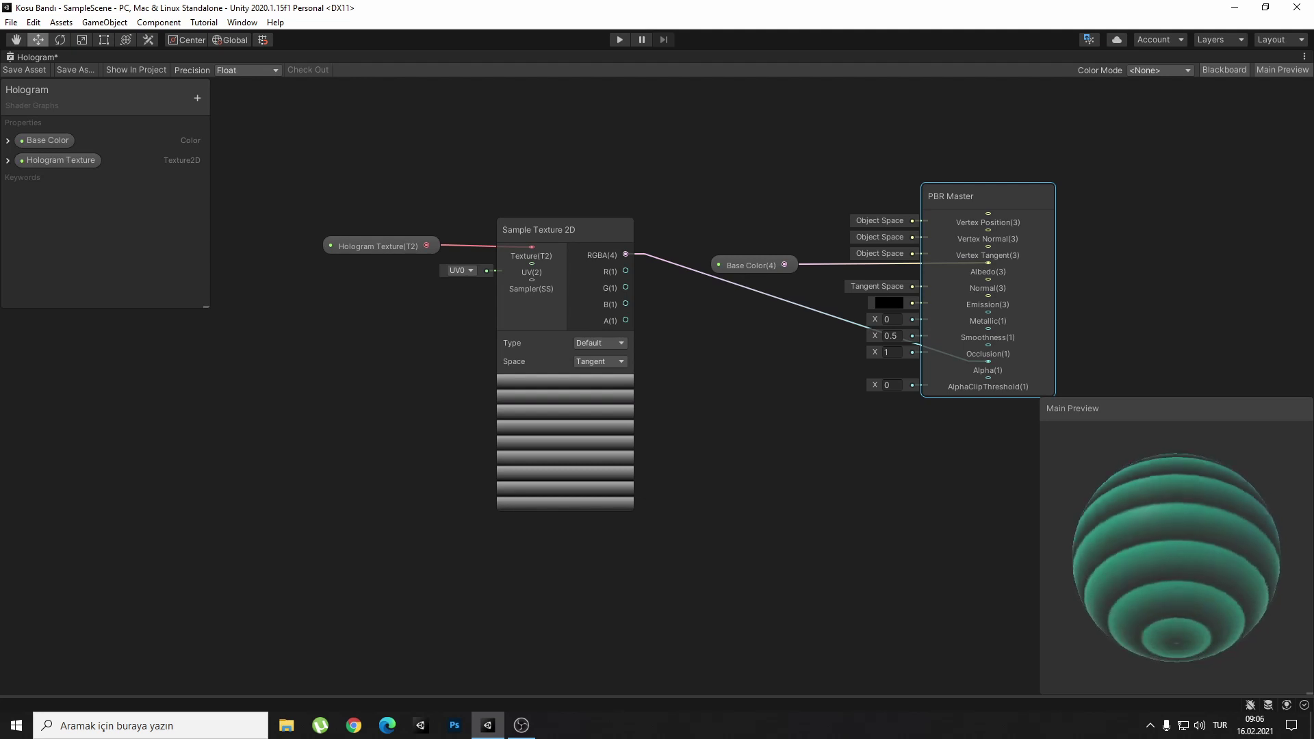
right_click(1169, 524)
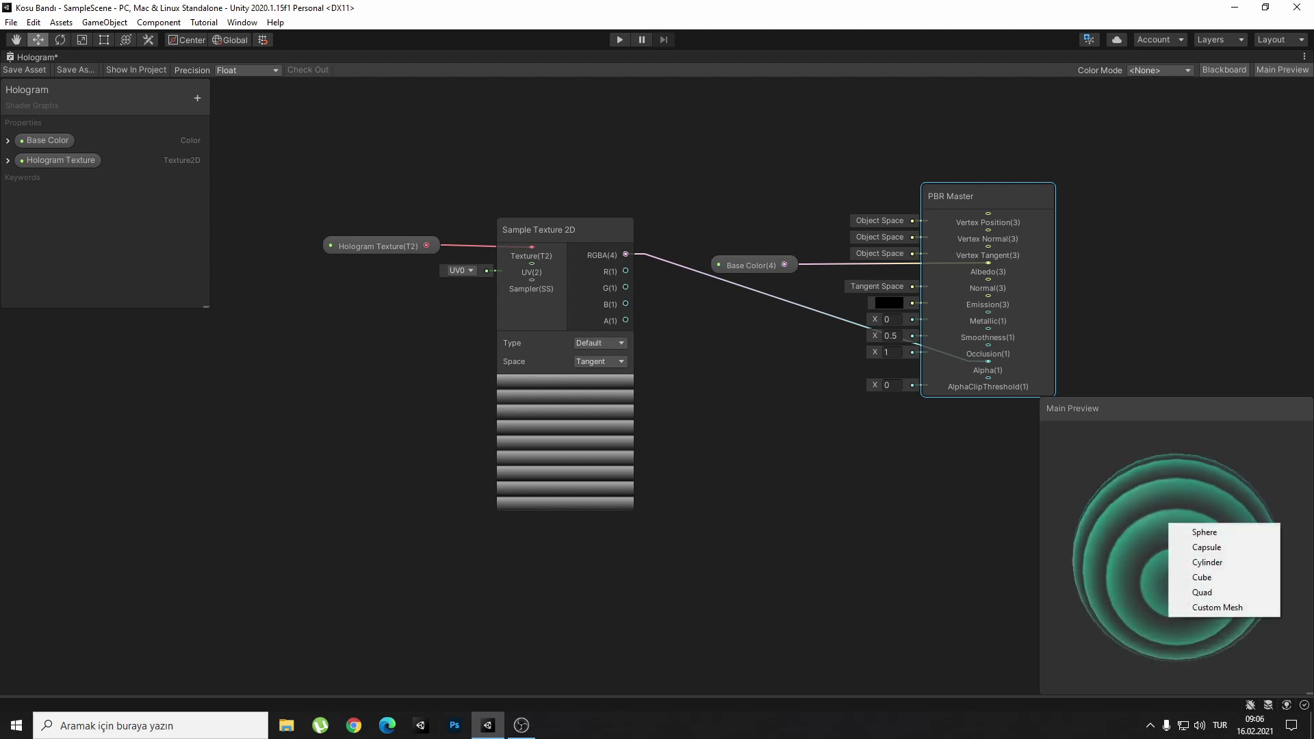
left_click(1202, 577)
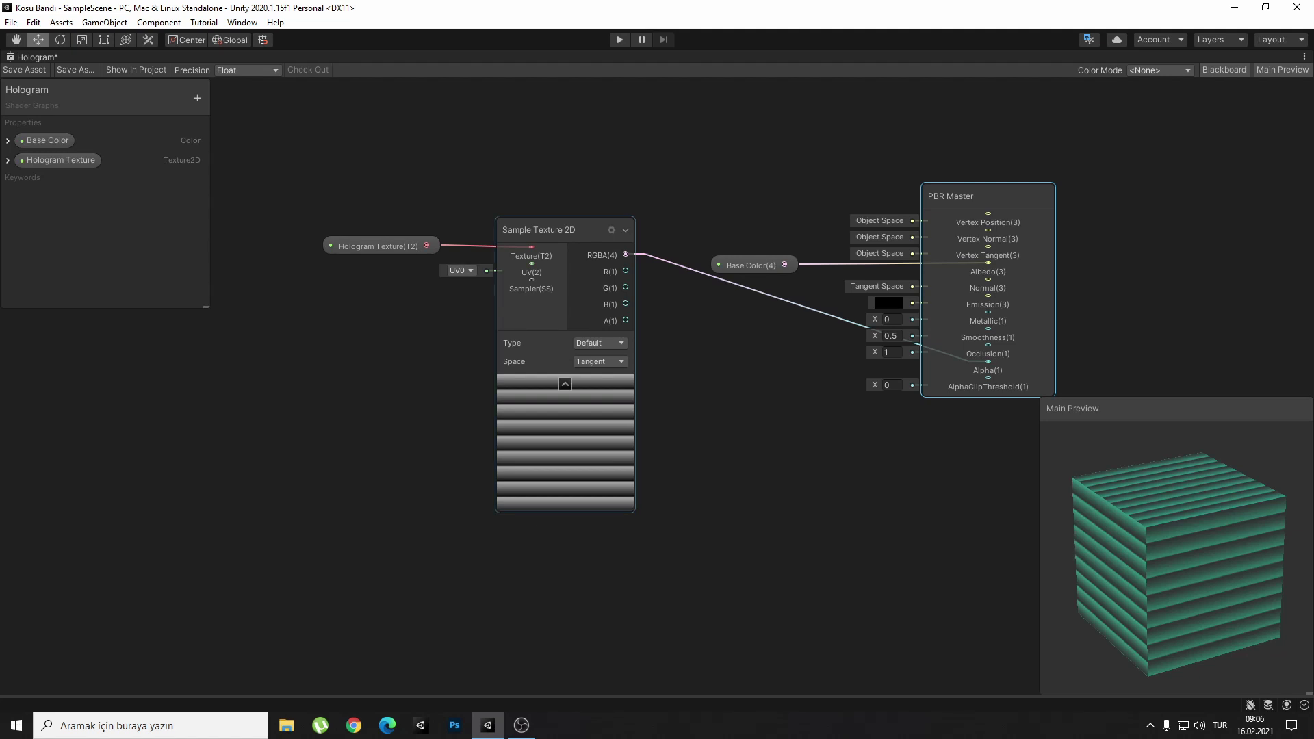
Add a Tiling And Offset node feeding the Sample Texture 2D's UV input.
left_click_drag(531, 264, 372, 316)
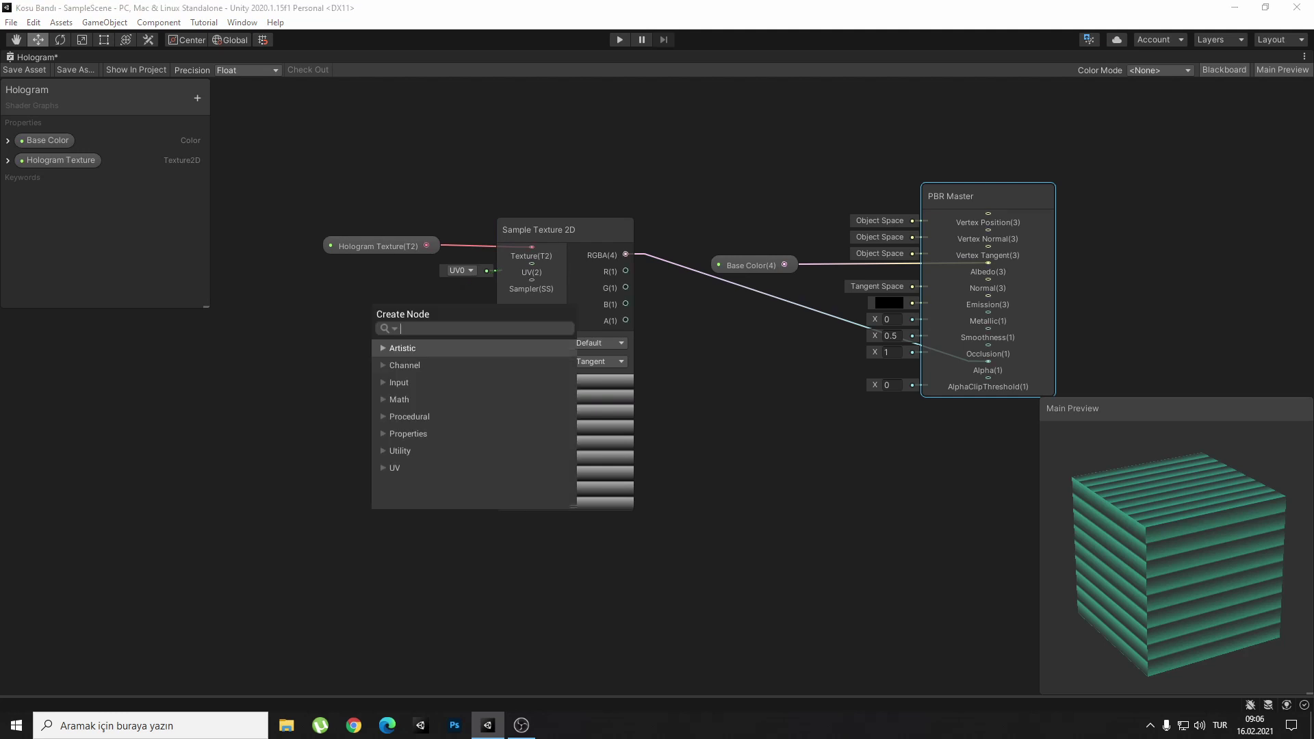
type("ti")
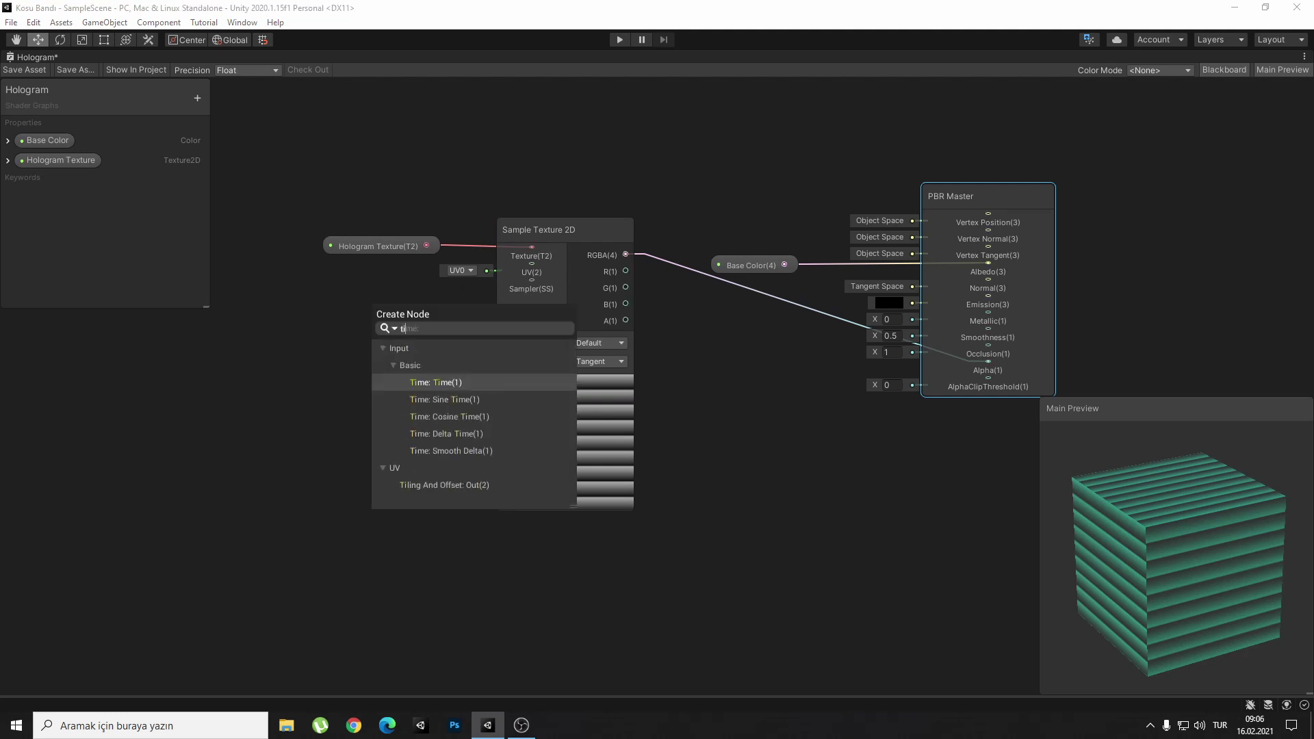
type("ling")
key("Return")
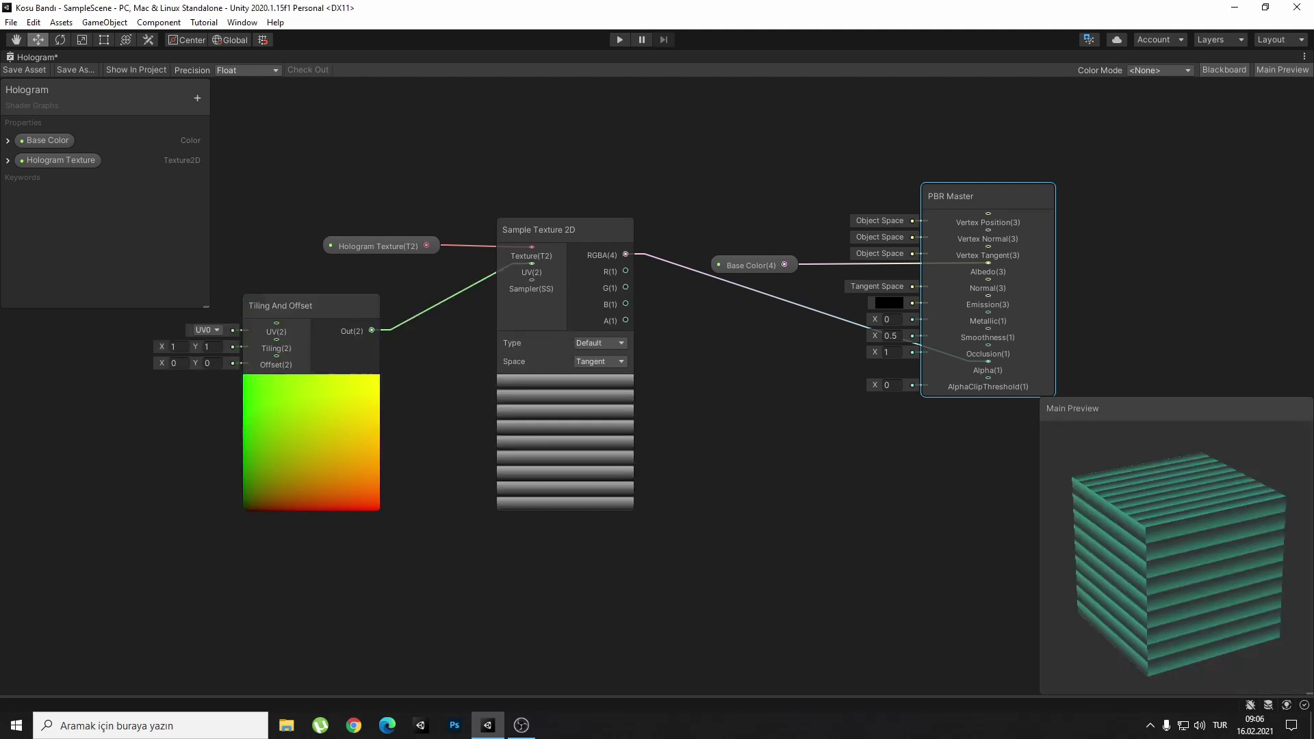
Collapse the sampler's preview and unused ports, reposition Tiling And Offset, and drag from its UV input.
middle_click_drag(565, 418, 765, 410)
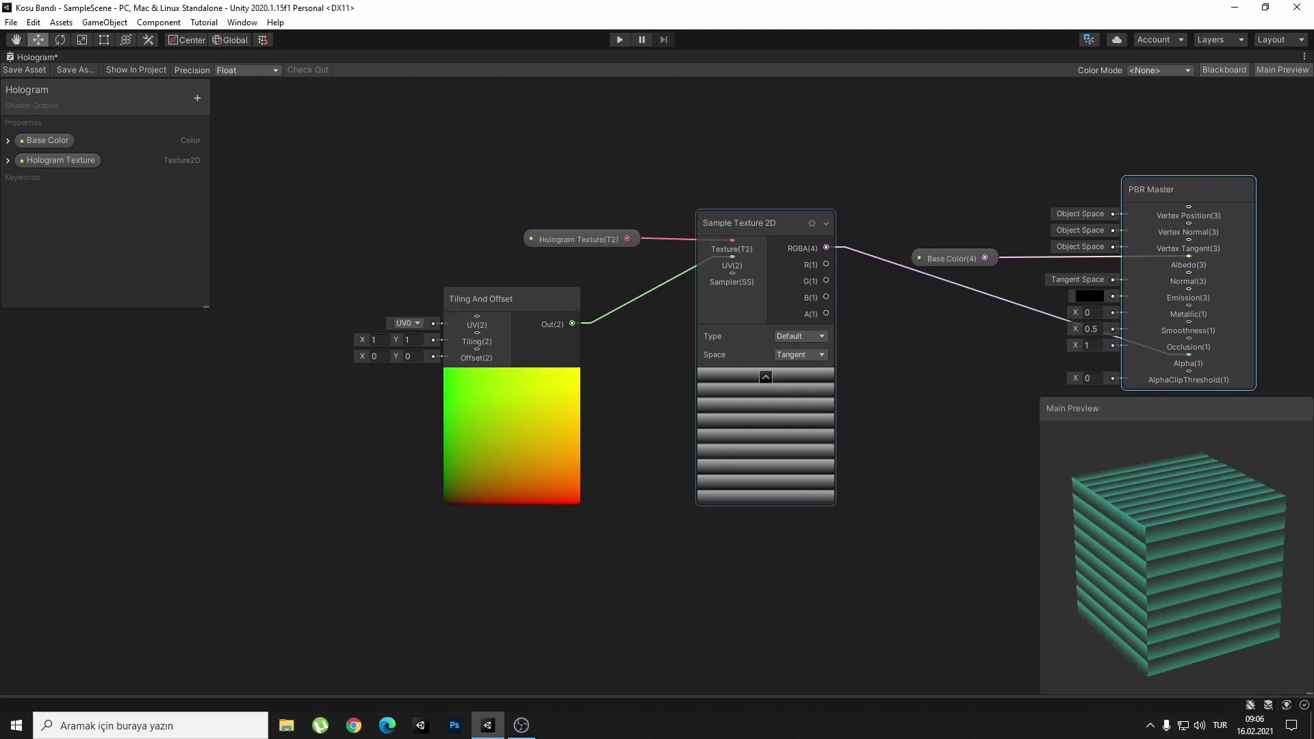
left_click(765, 377)
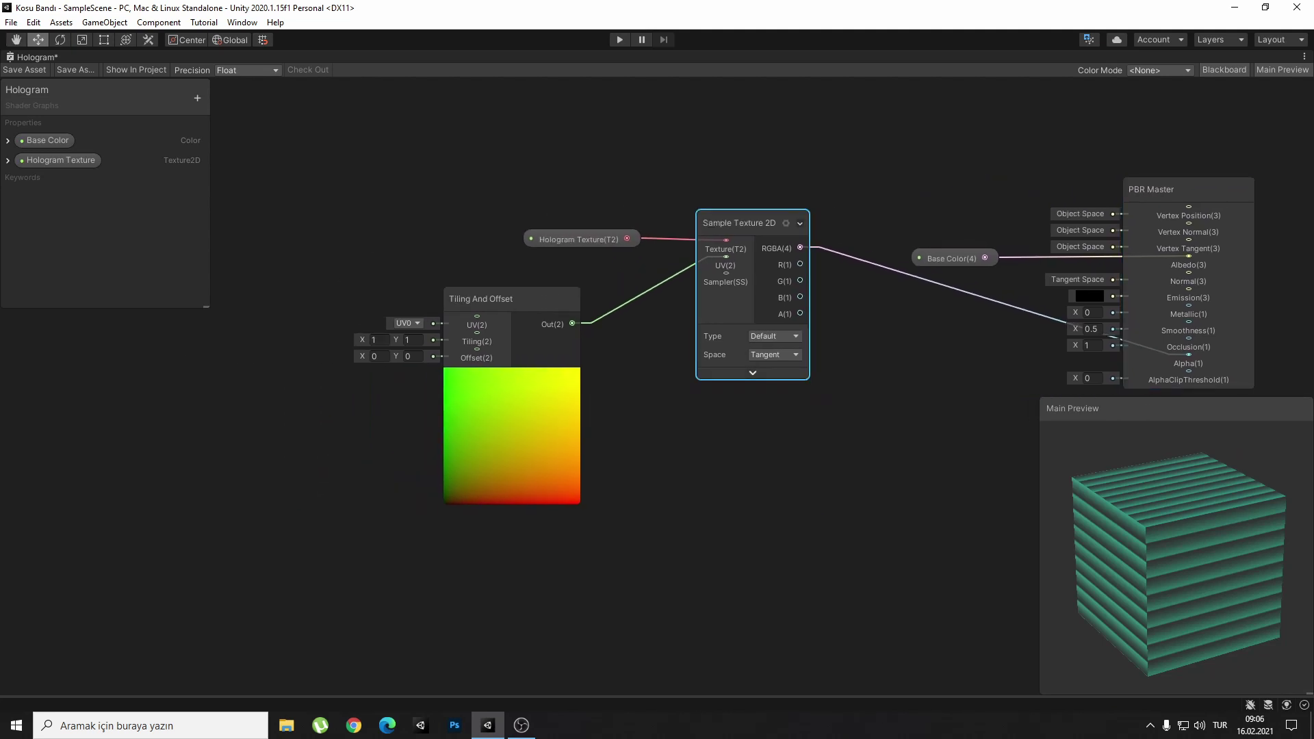
left_click(799, 223)
left_click_drag(493, 299, 574, 285)
middle_click_drag(574, 284, 643, 287)
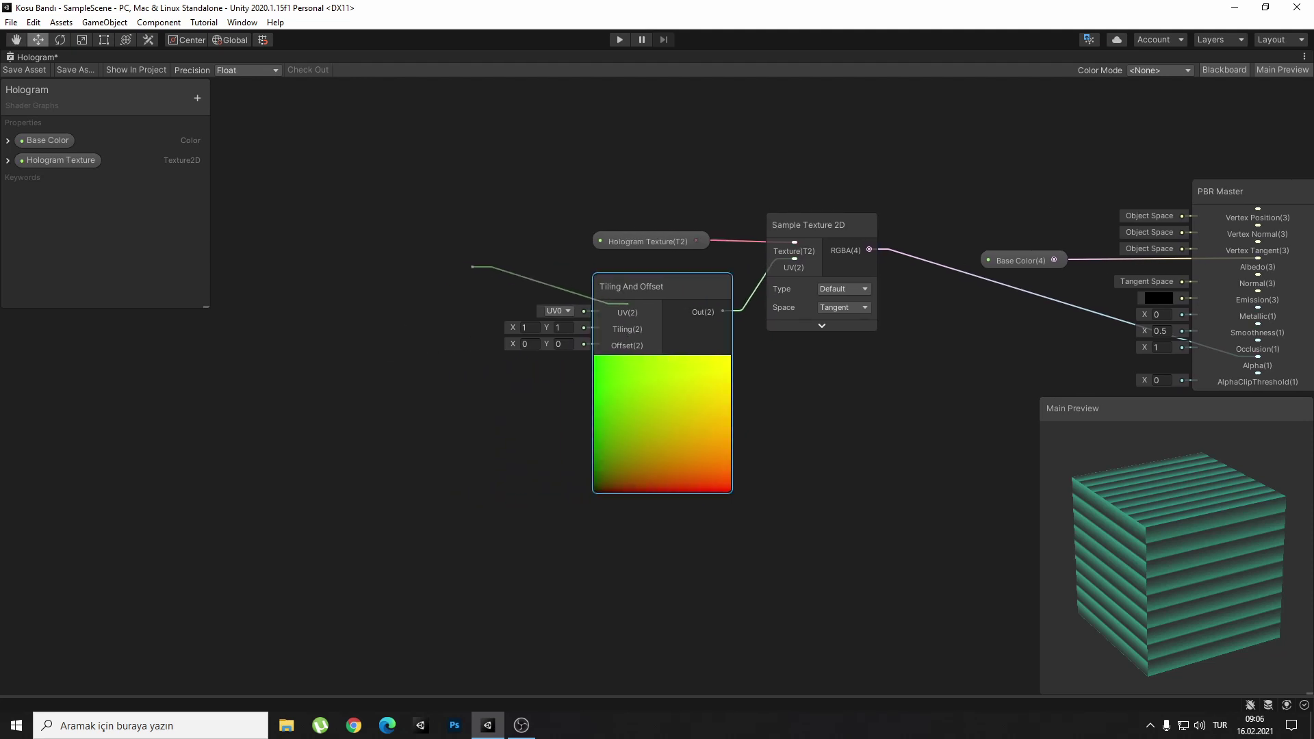
left_click_drag(593, 313, 469, 261)
Add a Screen Position node feeding the Tiling And Offset UV and move it up.
type("scree")
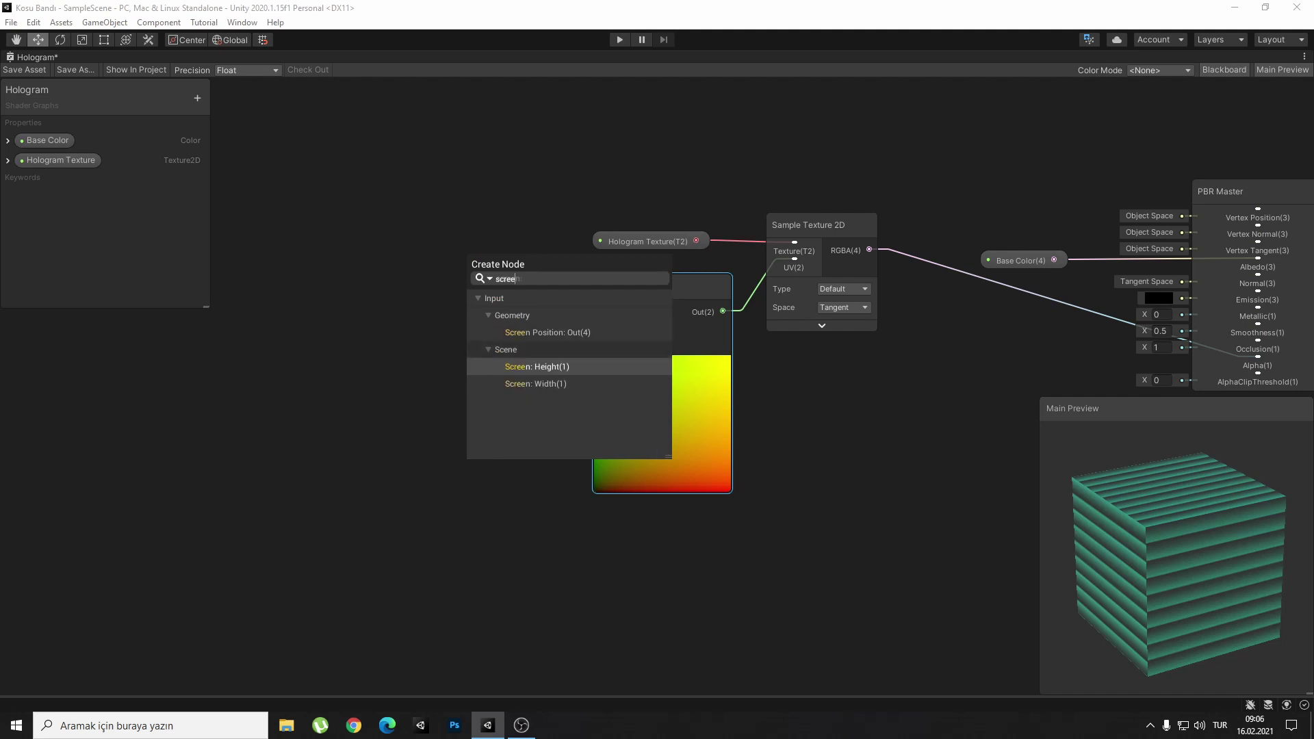
left_click(548, 332)
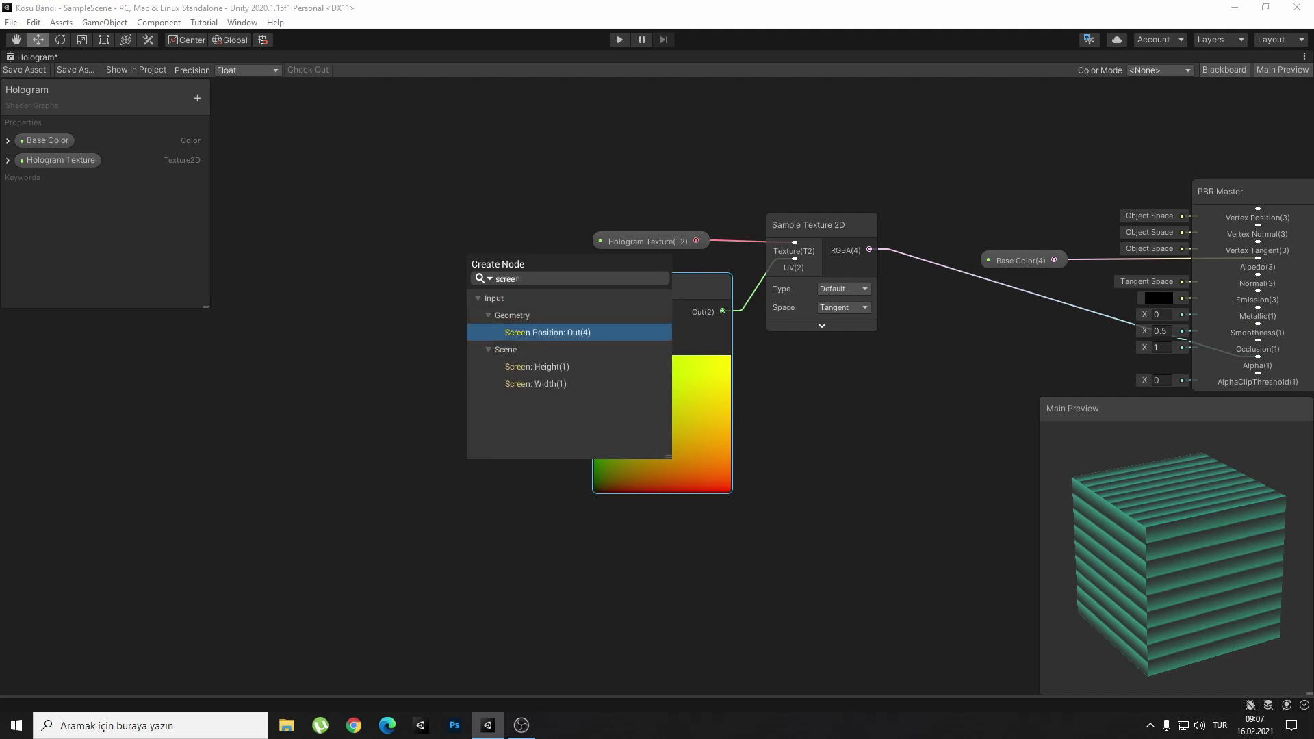
key("Return")
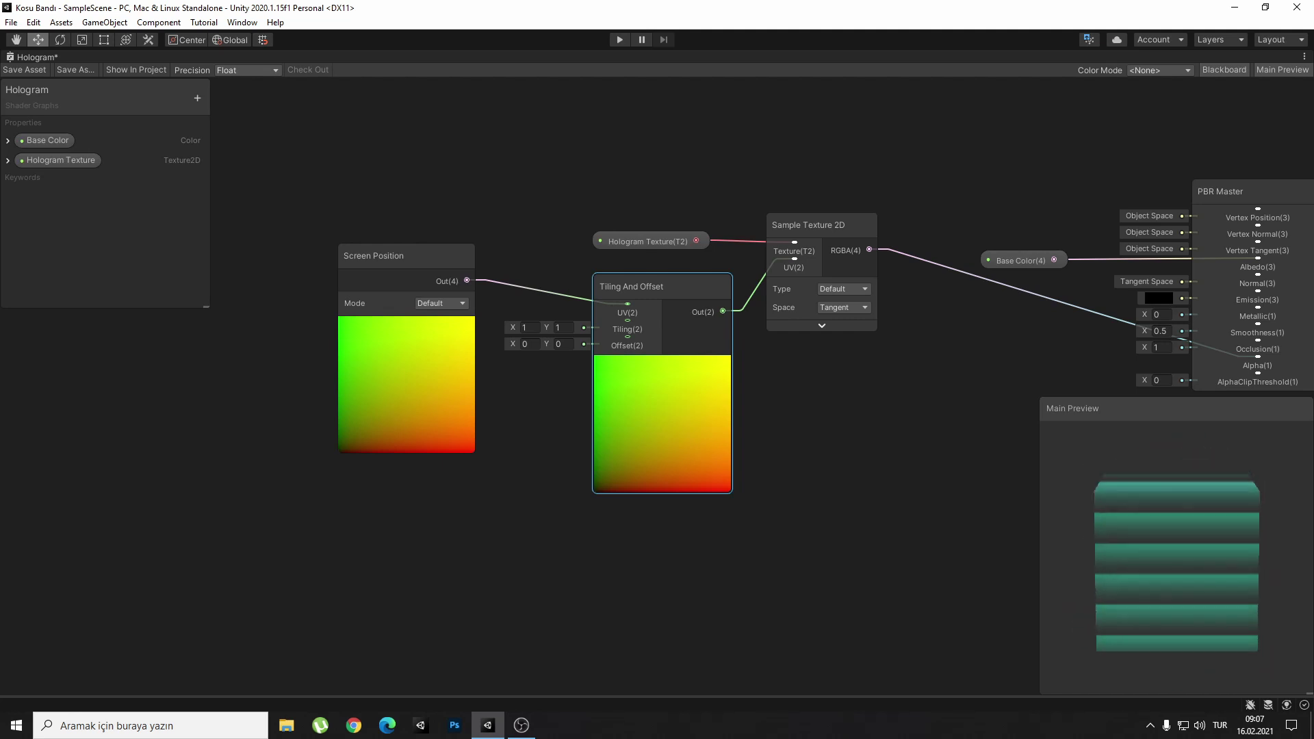
left_click(407, 324)
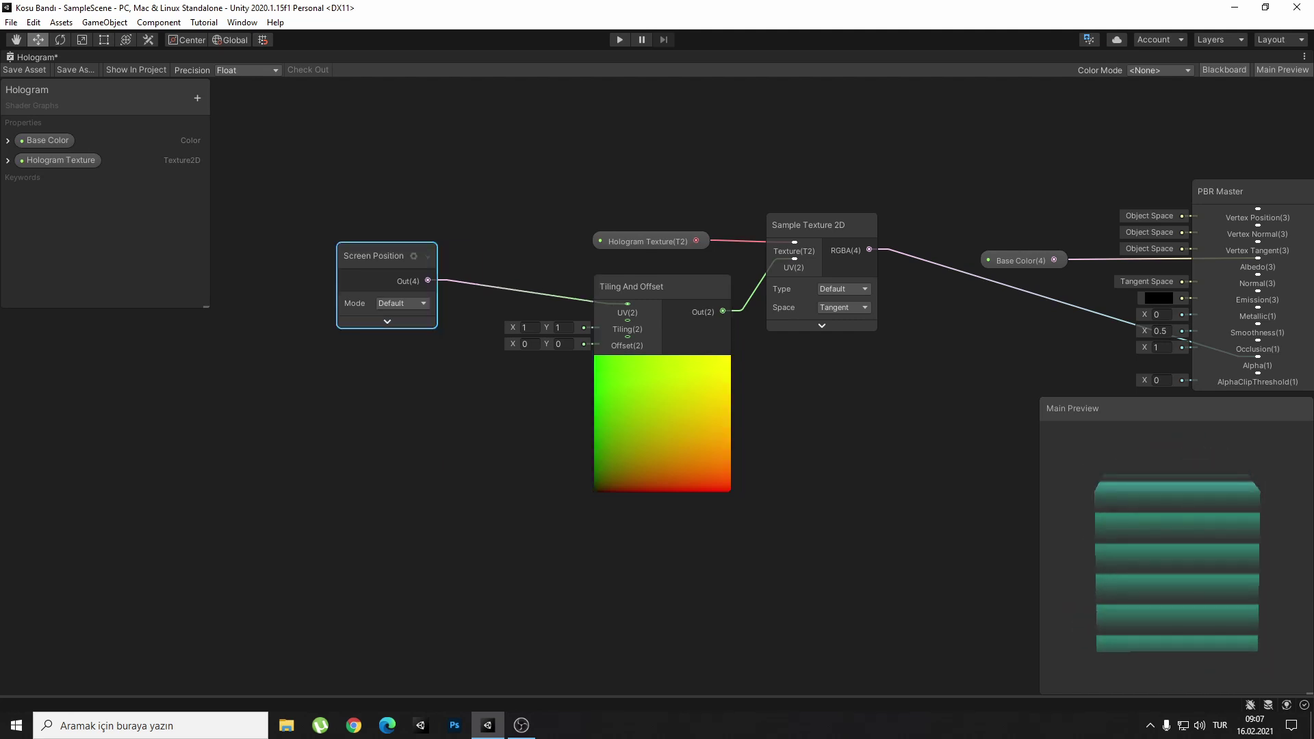
left_click_drag(374, 256, 411, 221)
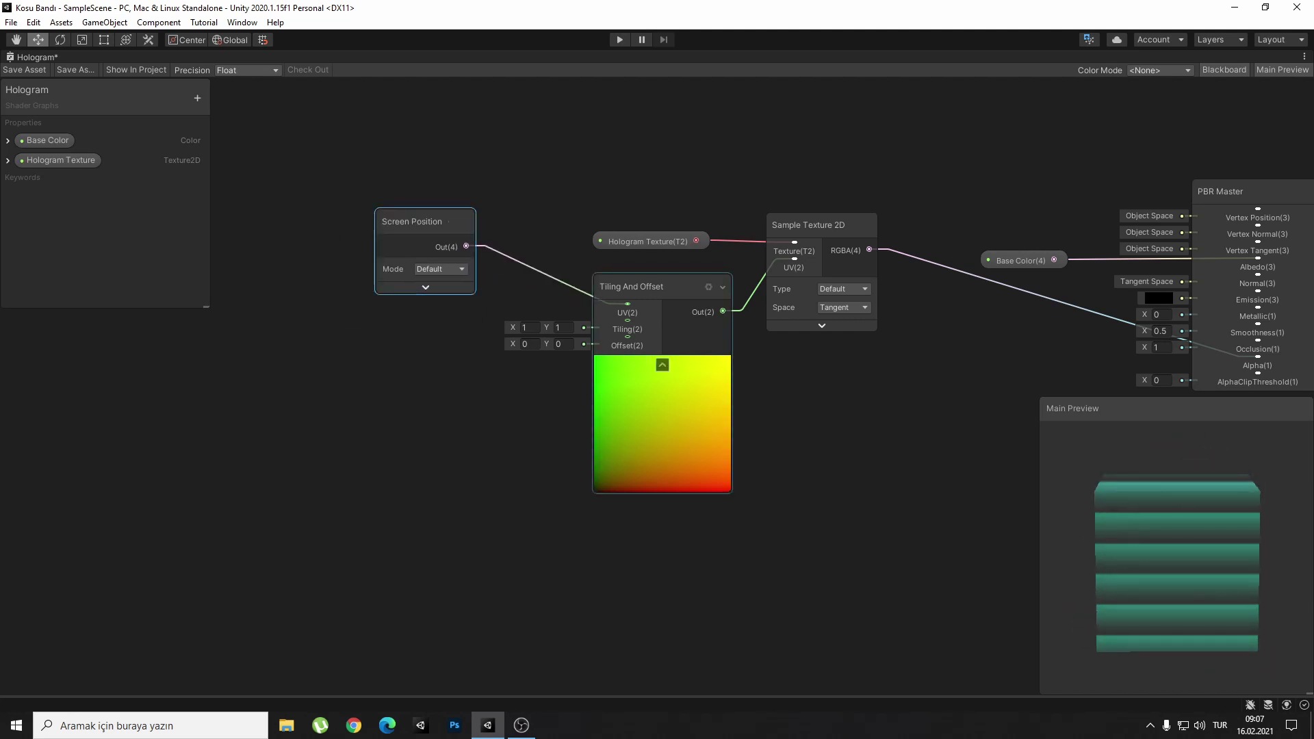
Try tiling values such as 2.151 and 1.33, then reset tiling X and Y to 1.
type("2.15")
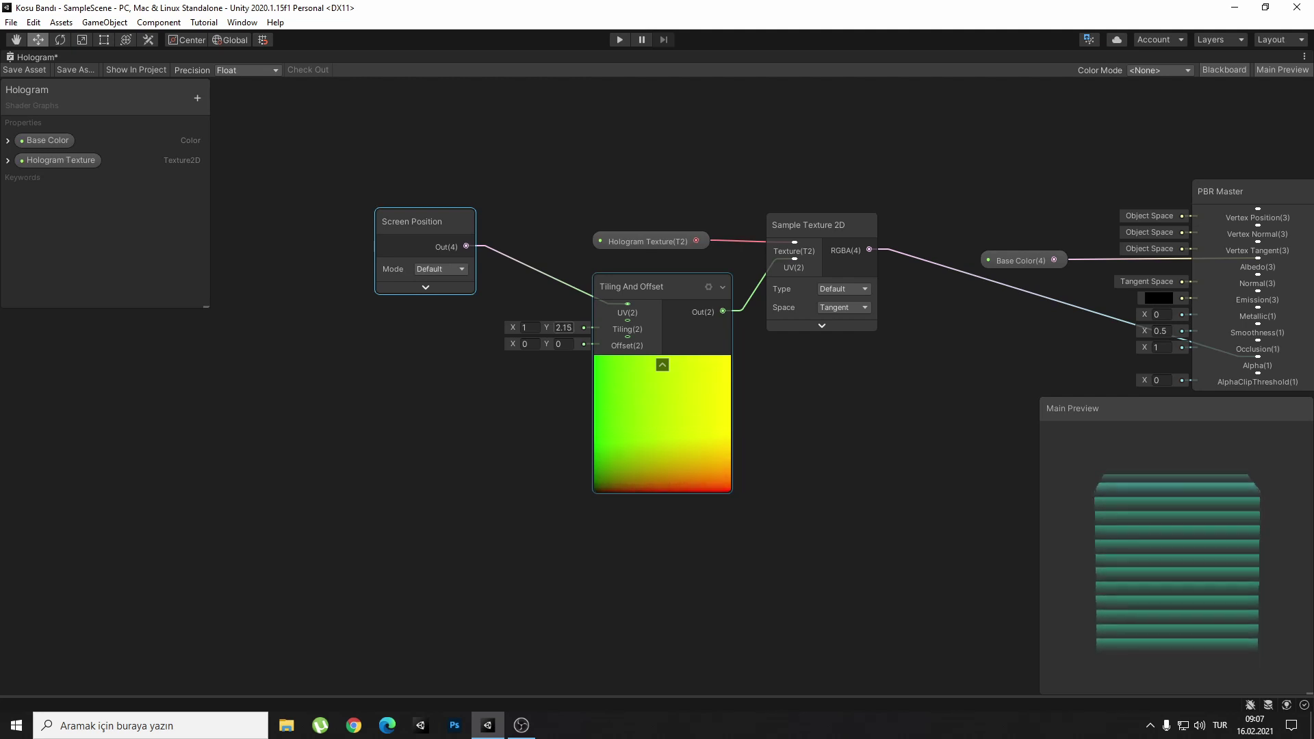
type("1")
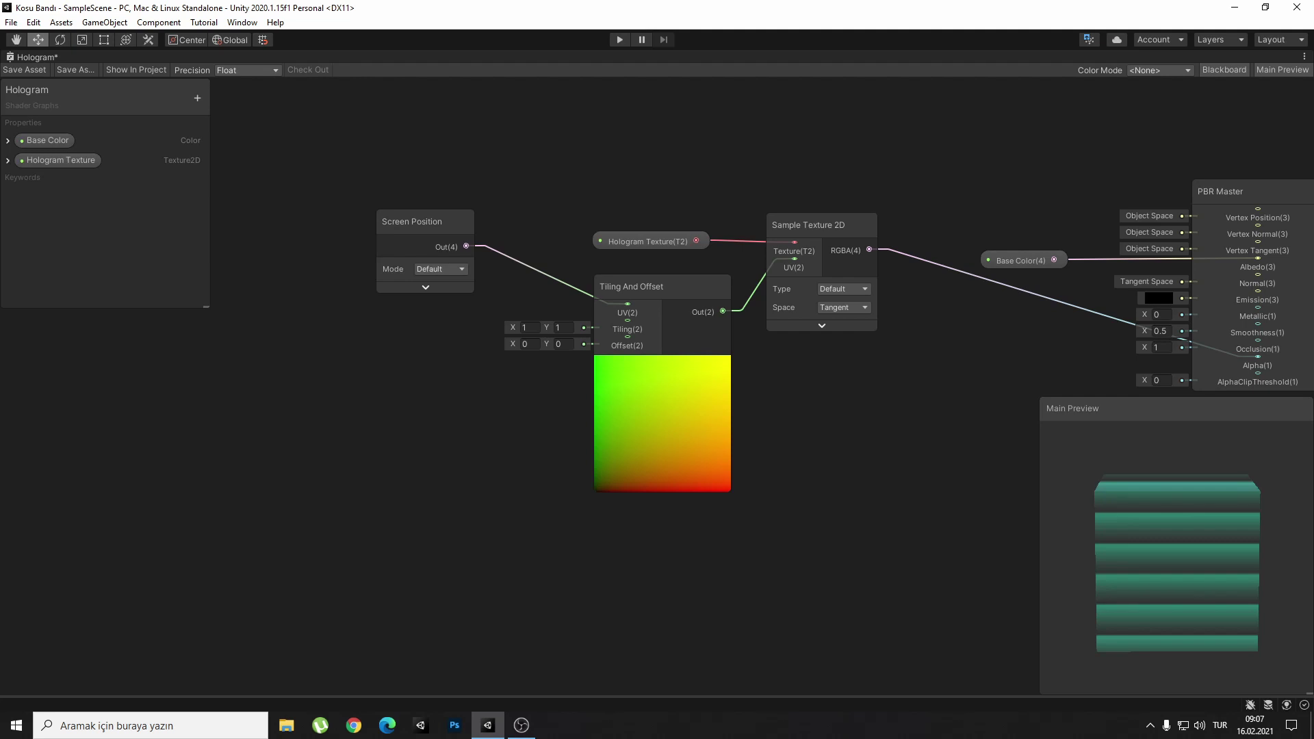
left_click(531, 327)
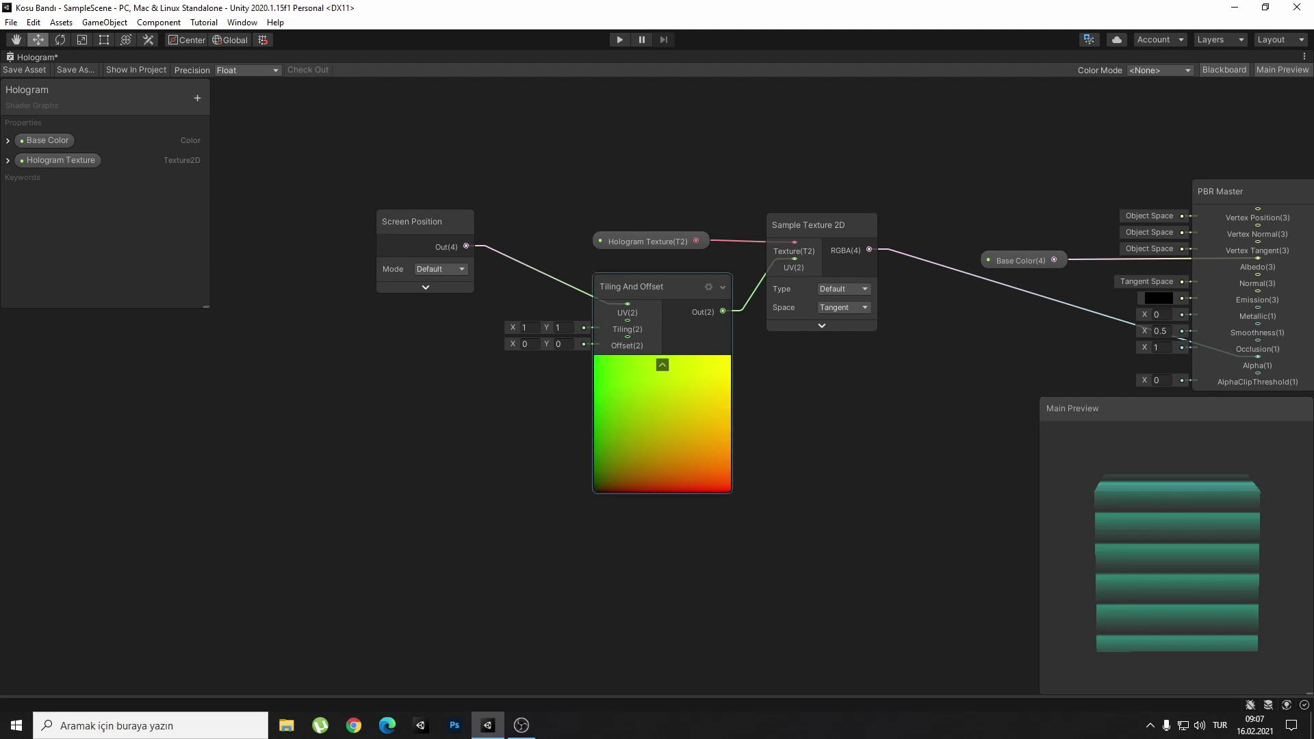
type("1.33")
left_click_drag(513, 327, 531, 327)
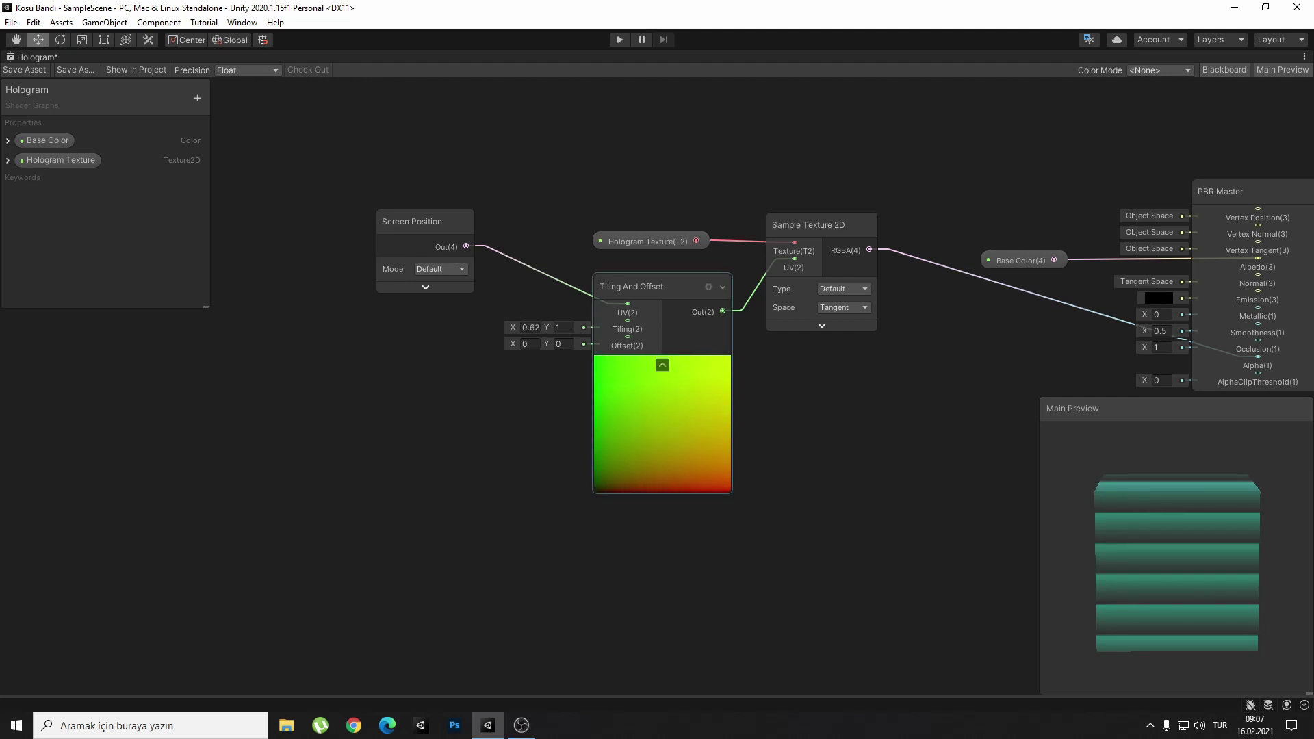
type("1.03")
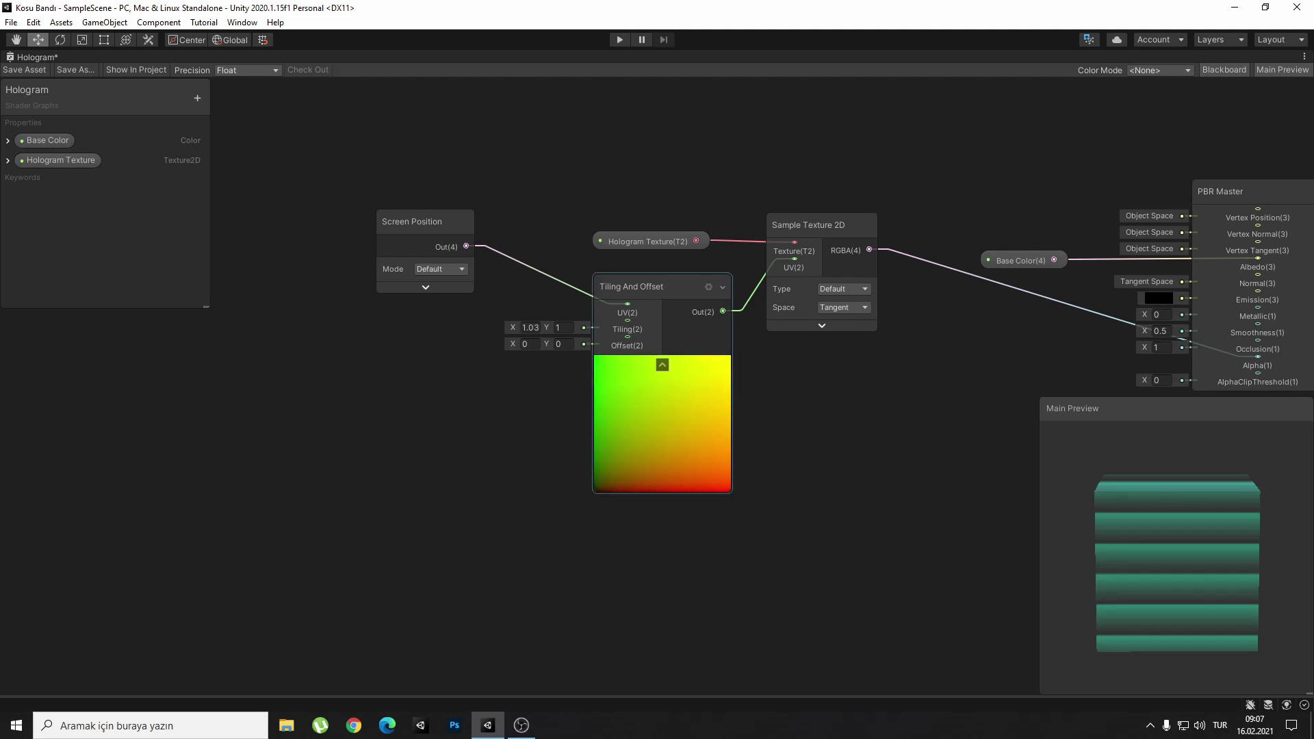
key("Tab")
key("Return")
Wire a Vector 2 node set to X=1, Y=3 into the Tiling input.
left_click_drag(596, 345, 444, 335)
type("vec")
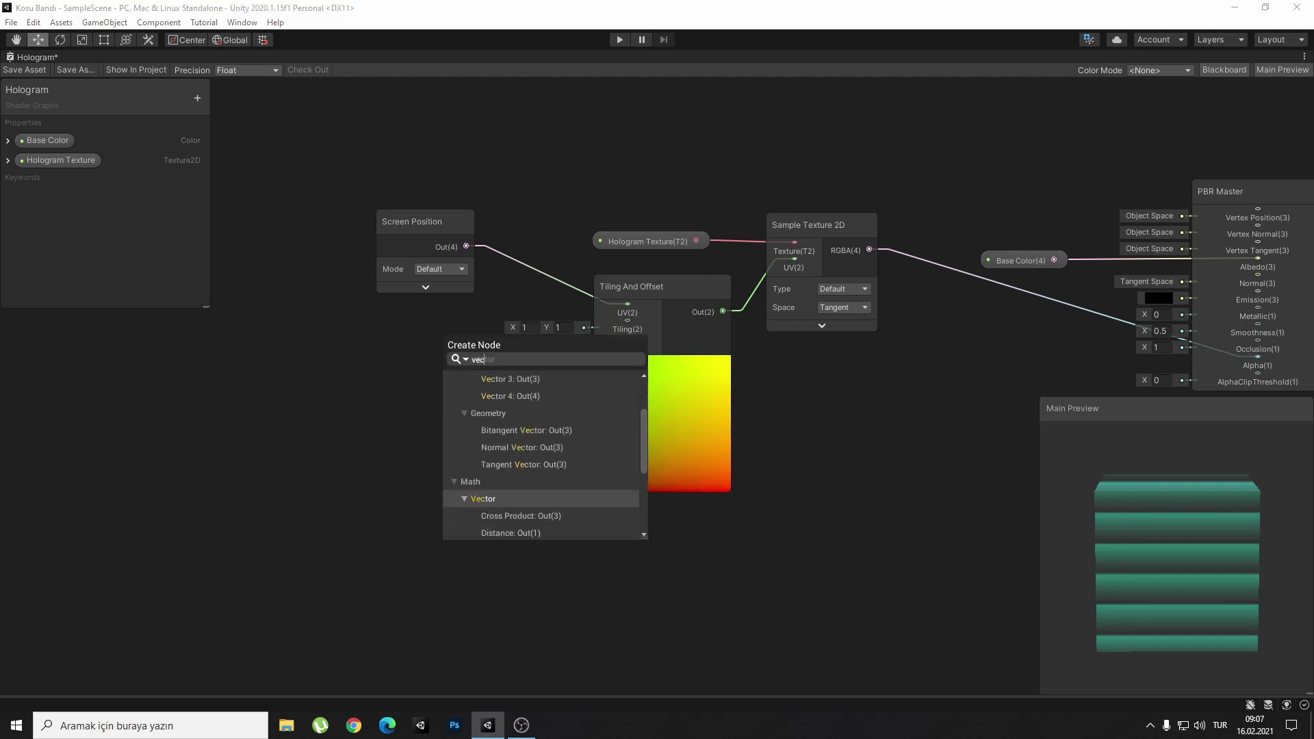
type("tor 2")
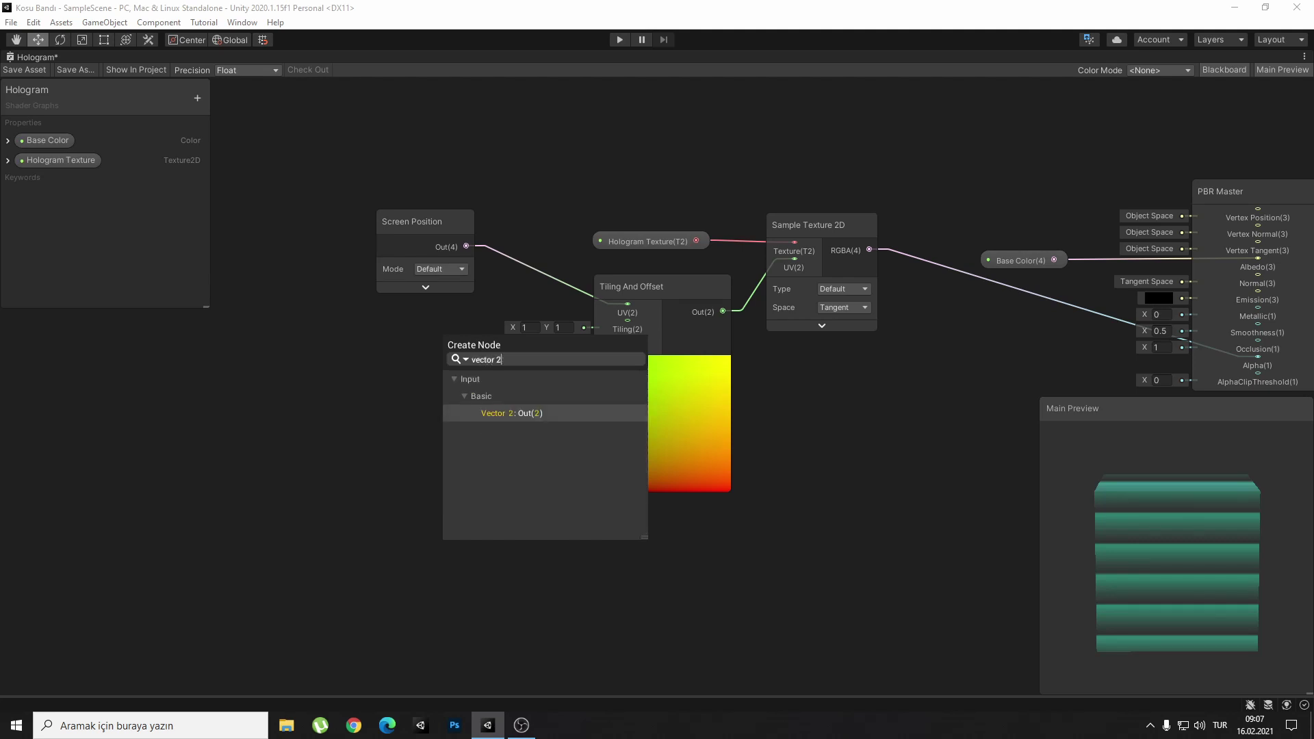
key("Return")
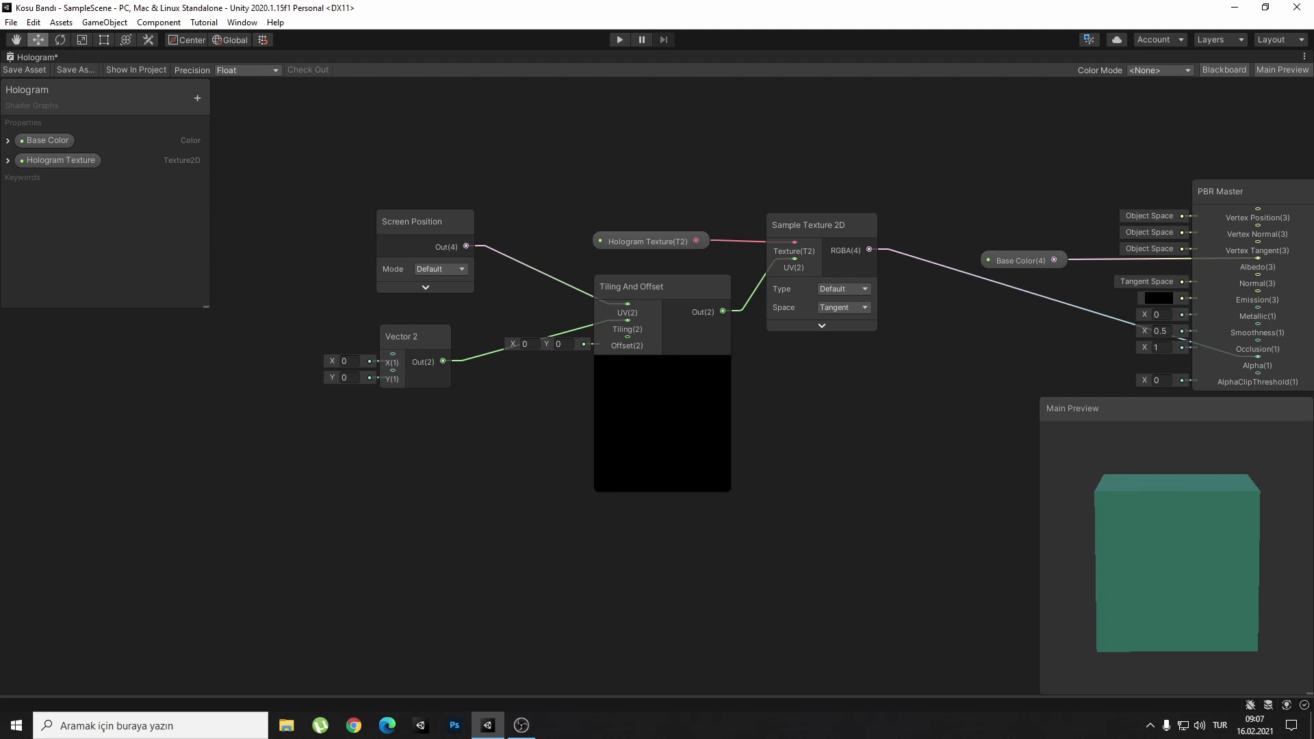
left_click(349, 360)
type("1")
key("Tab")
type("3")
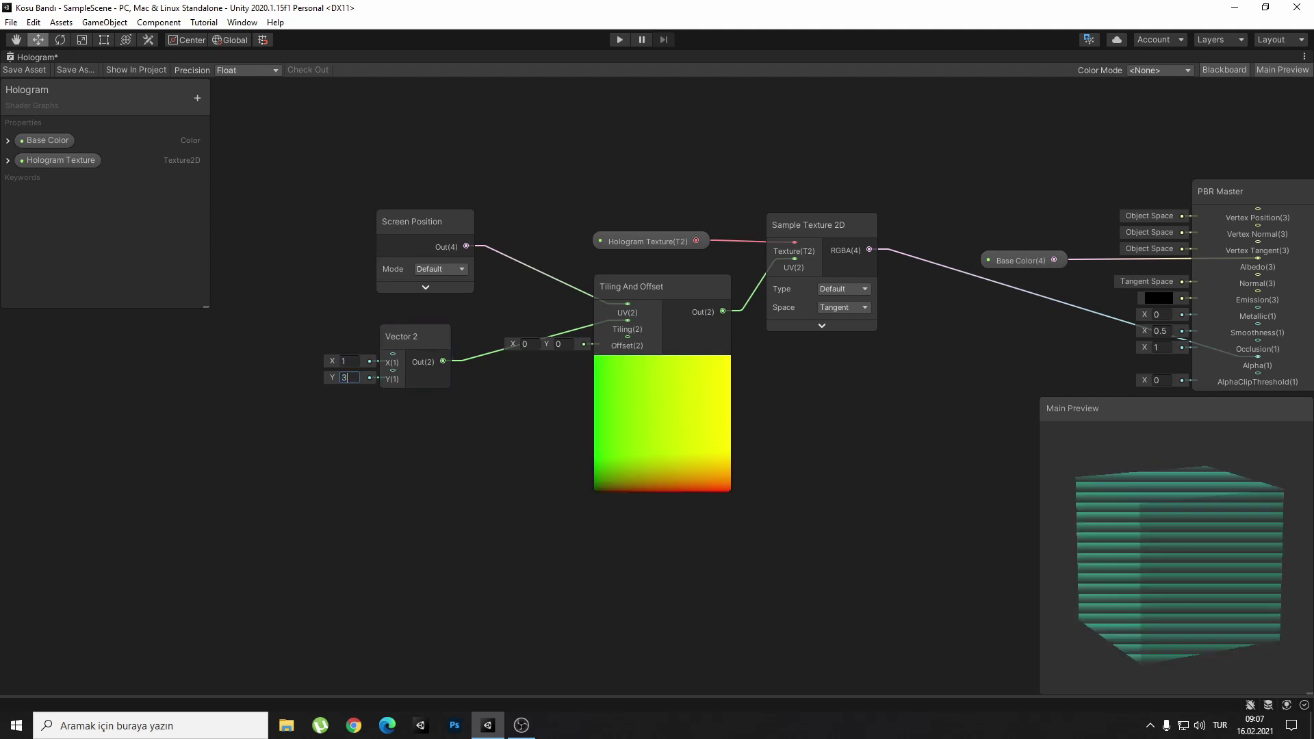
key("Return")
Convert the Vector 2 into a property named 'Tiling Offset' and reposition its node.
right_click(403, 336)
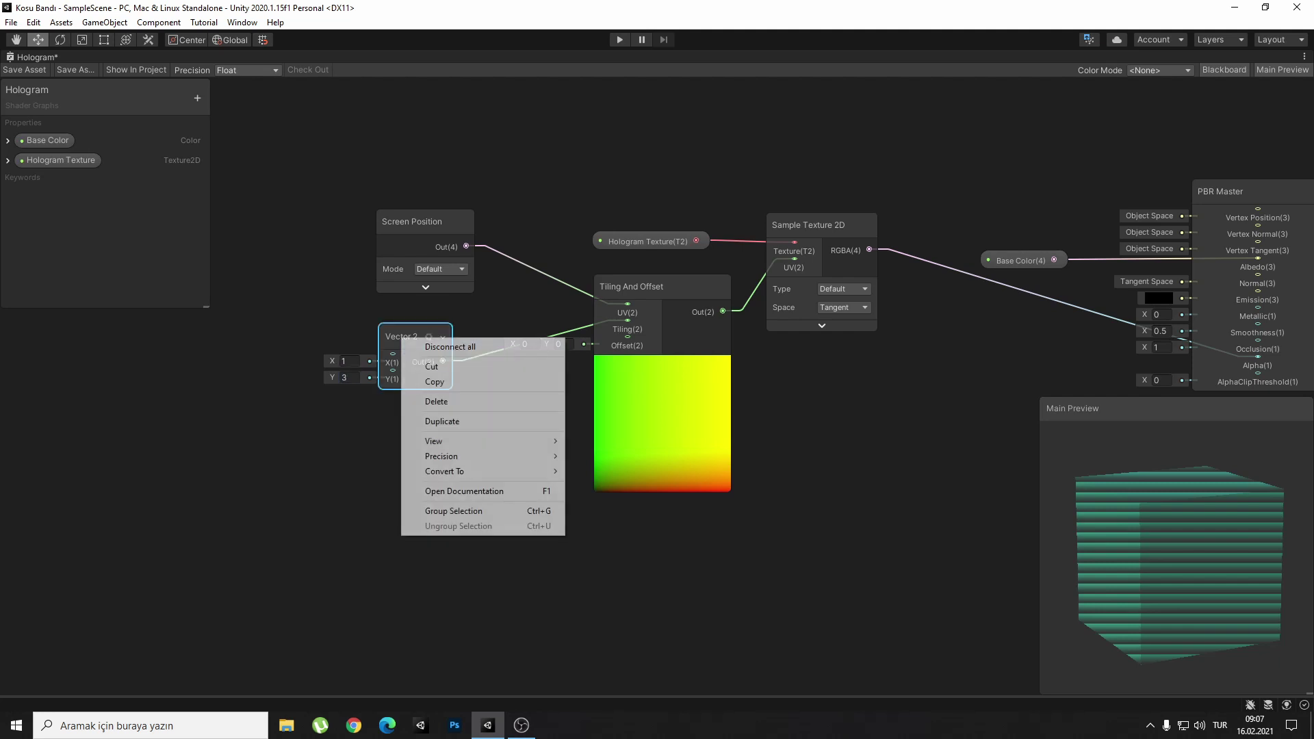
mouse_move(479, 471)
left_click(601, 502)
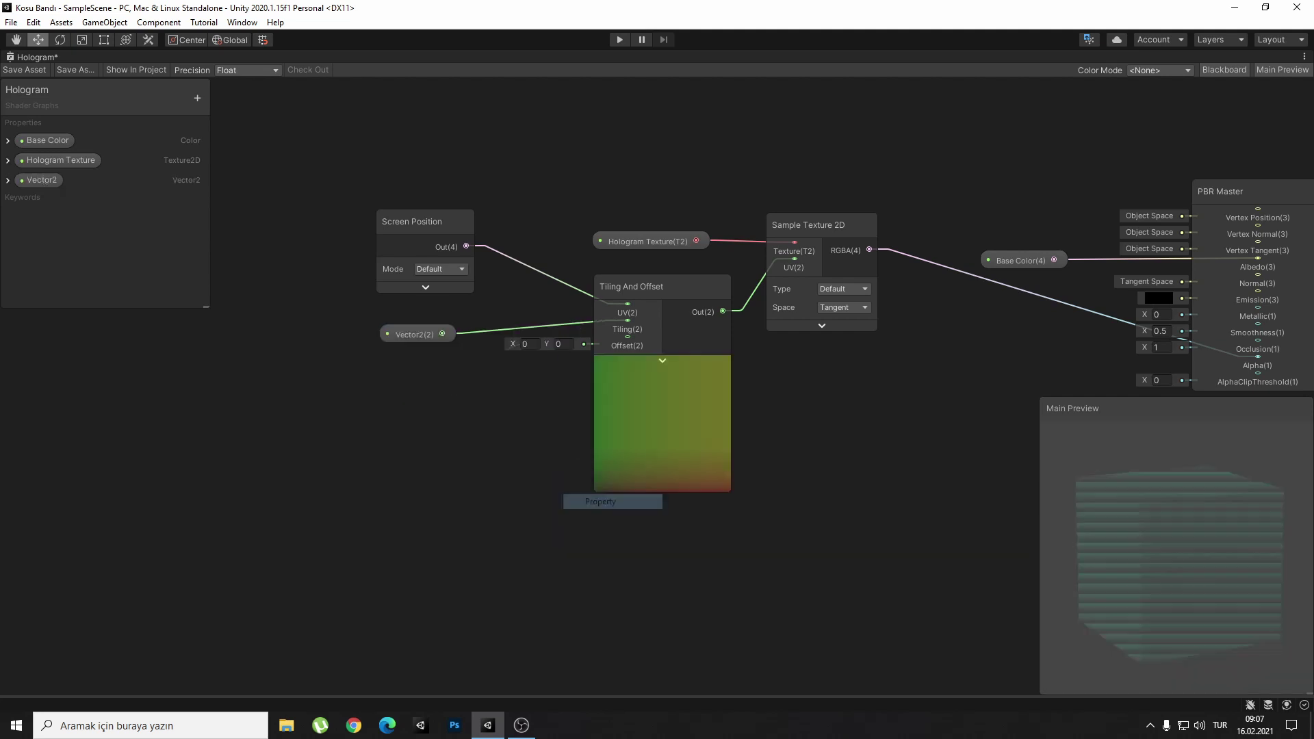
right_click(24, 176)
left_click(60, 183)
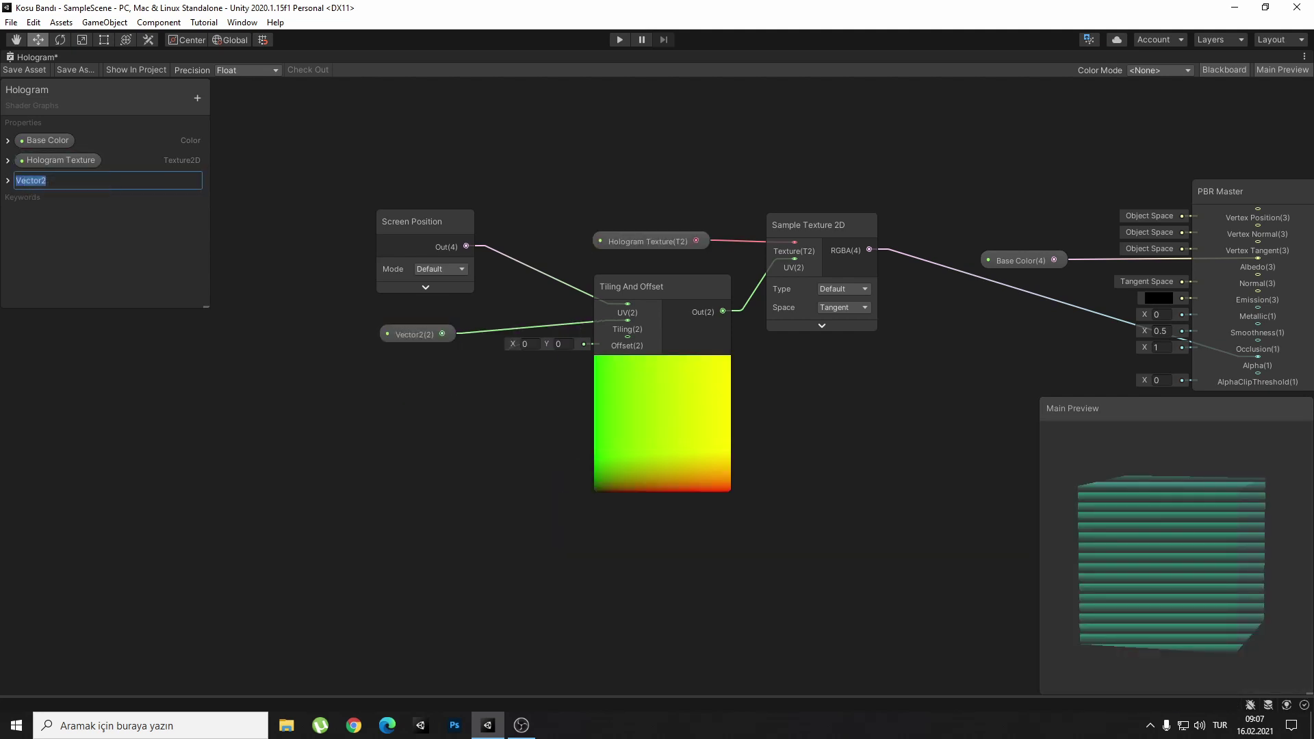
type("Tiling Offset")
key("Return")
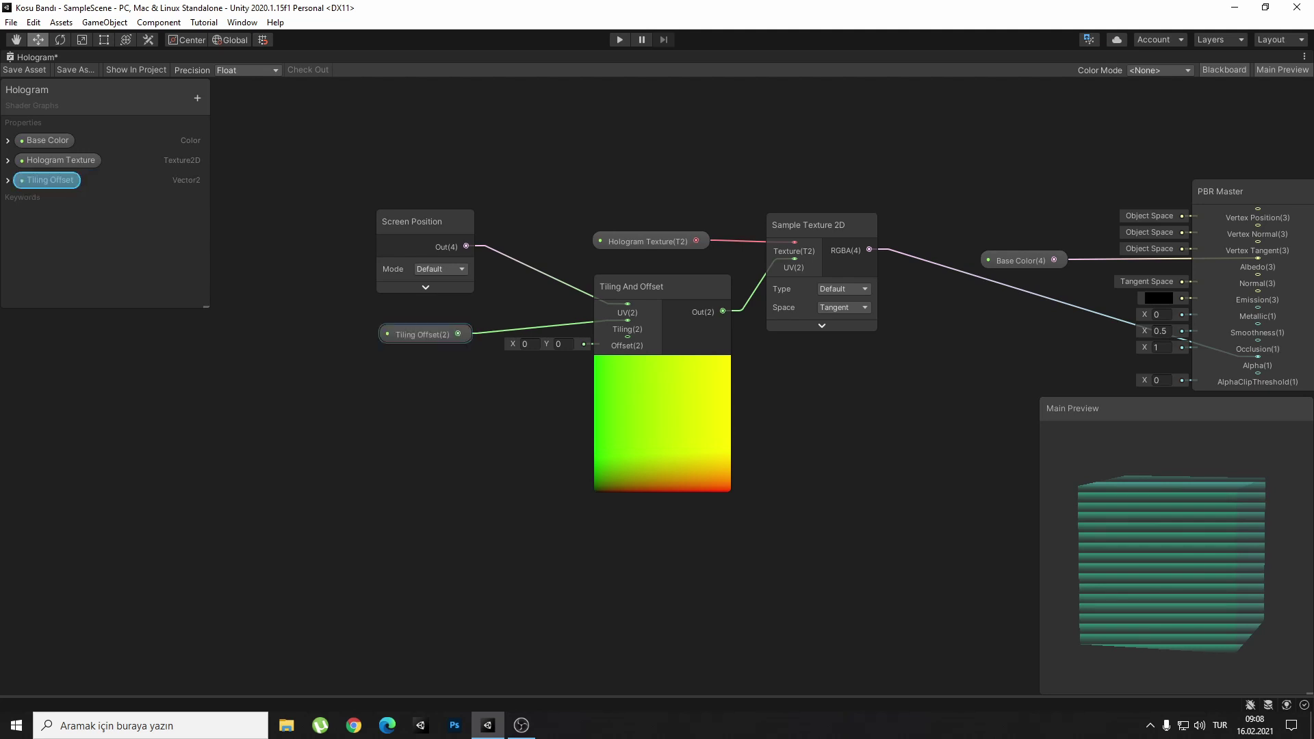
left_click_drag(425, 334, 457, 315)
left_click(661, 424)
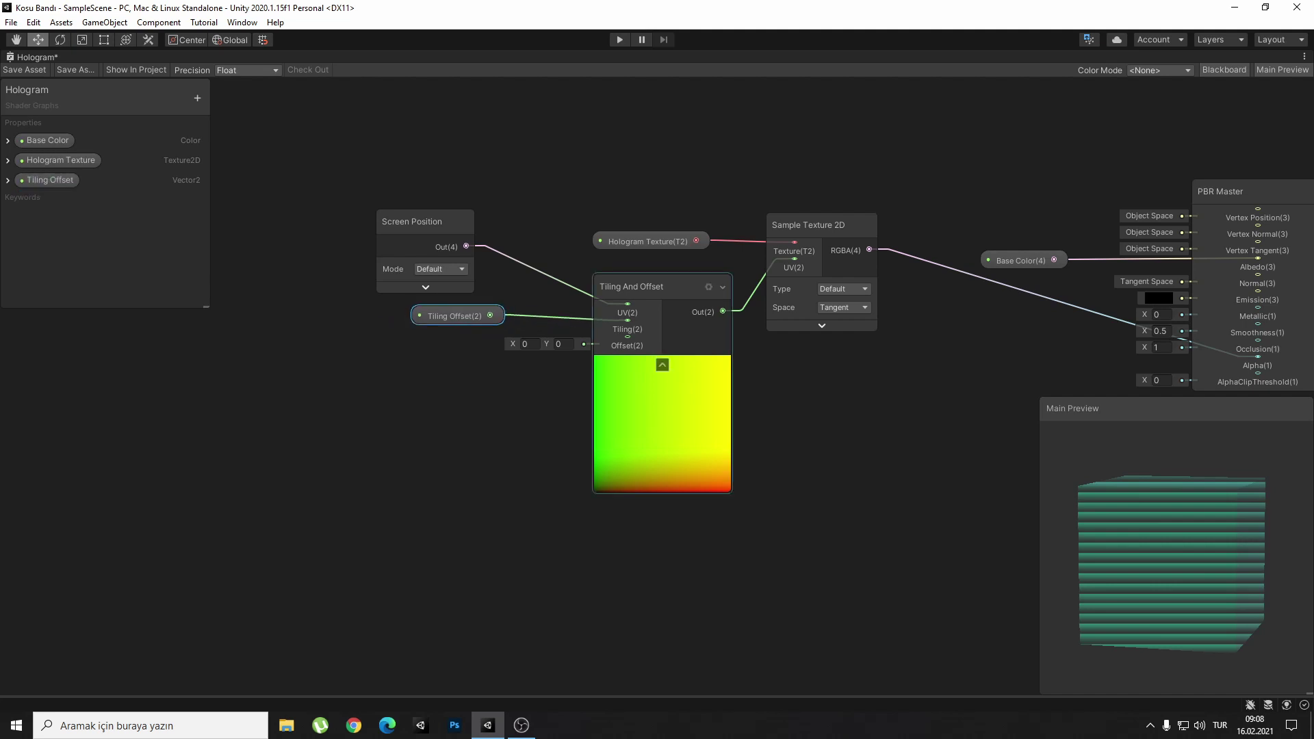
left_click(563, 356)
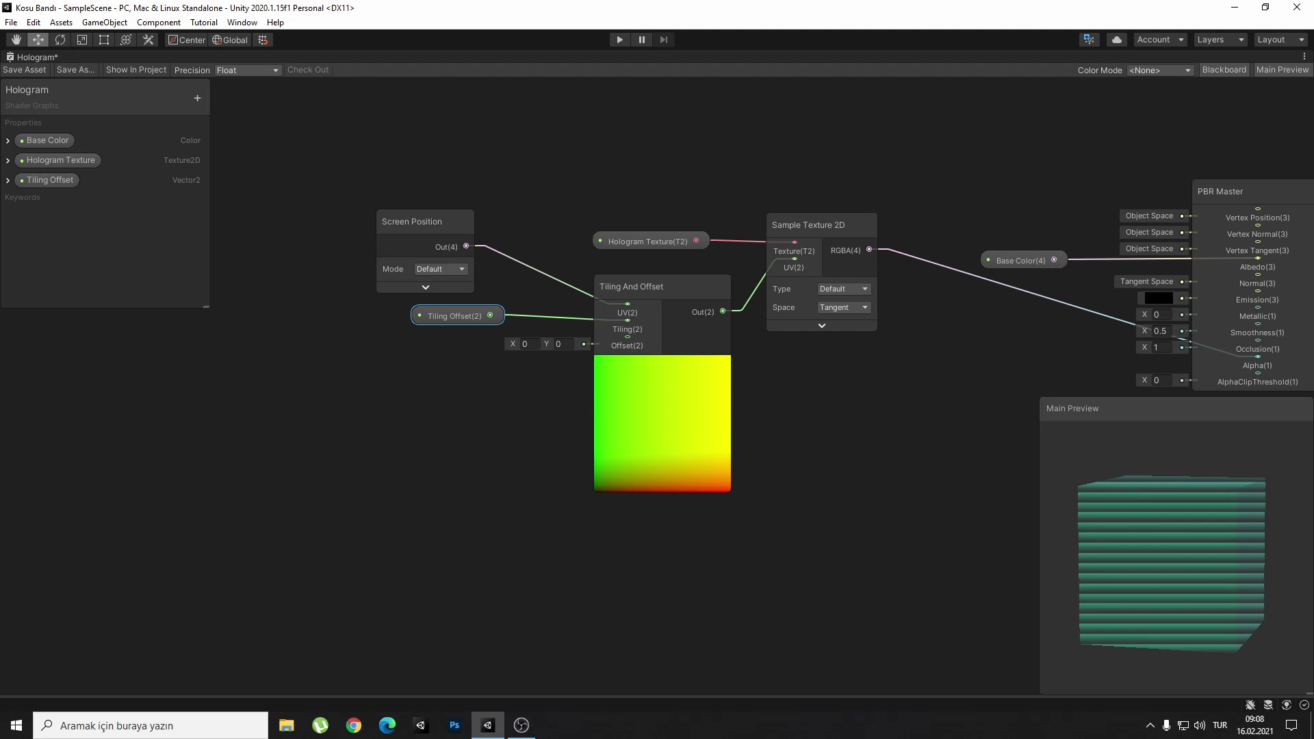
Add a Time node, disconnect it from Offset, and search 'mu' for a Multiply node.
key("space")
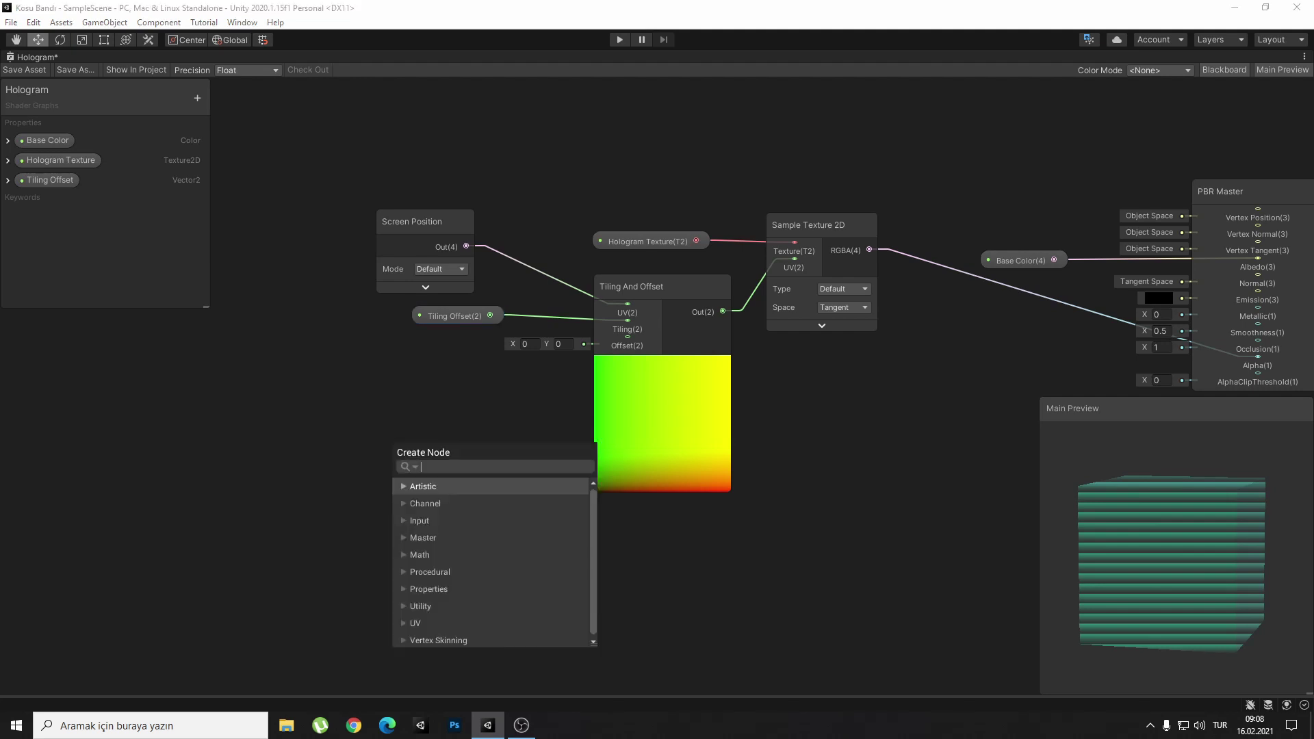
type("time")
key("Return")
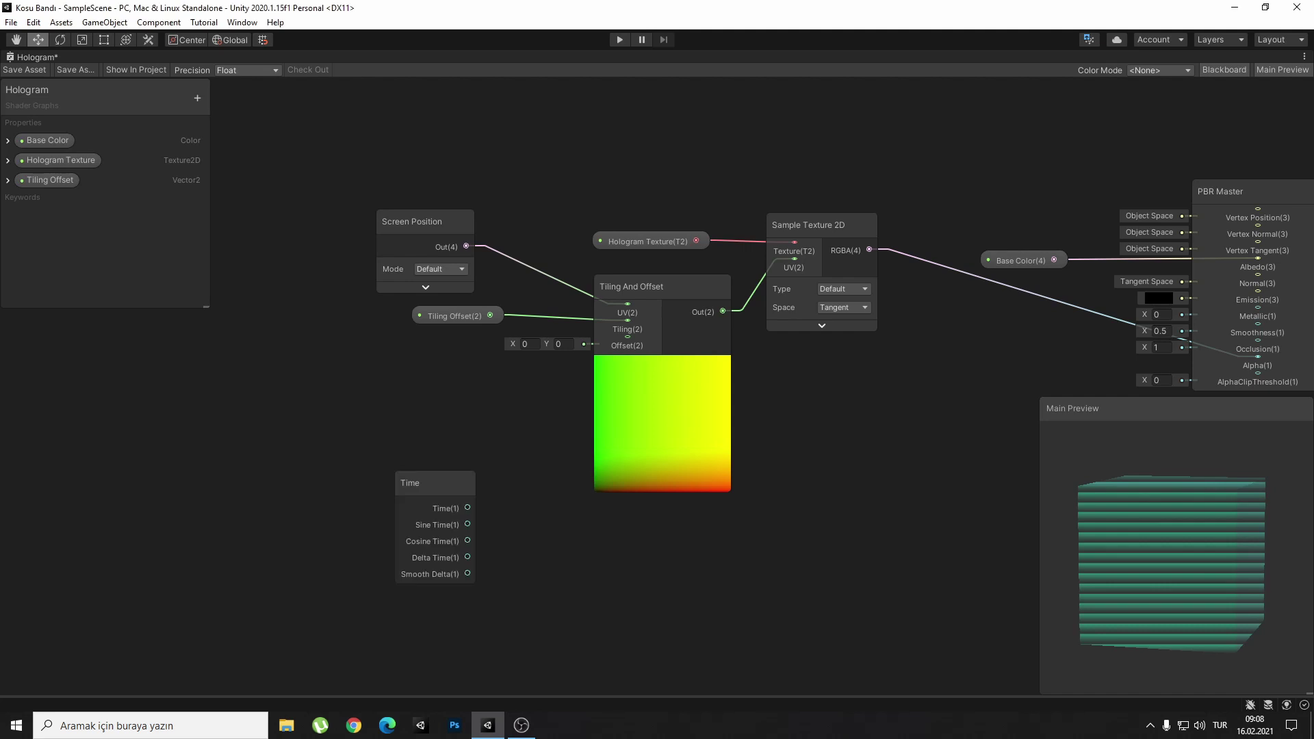
mouse_move(411, 482)
left_mouse_down()
mouse_move(380, 444)
mouse_move(620, 345)
left_mouse_up()
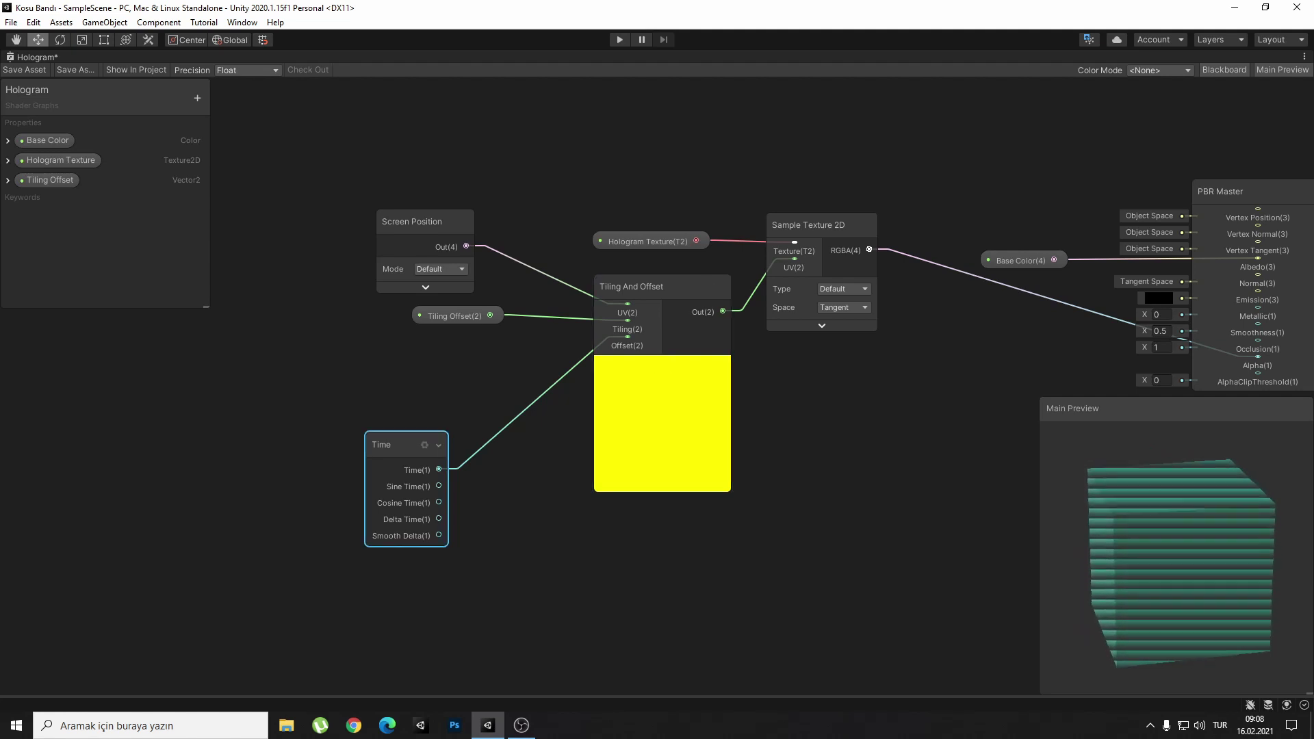
left_click_drag(394, 444, 268, 372)
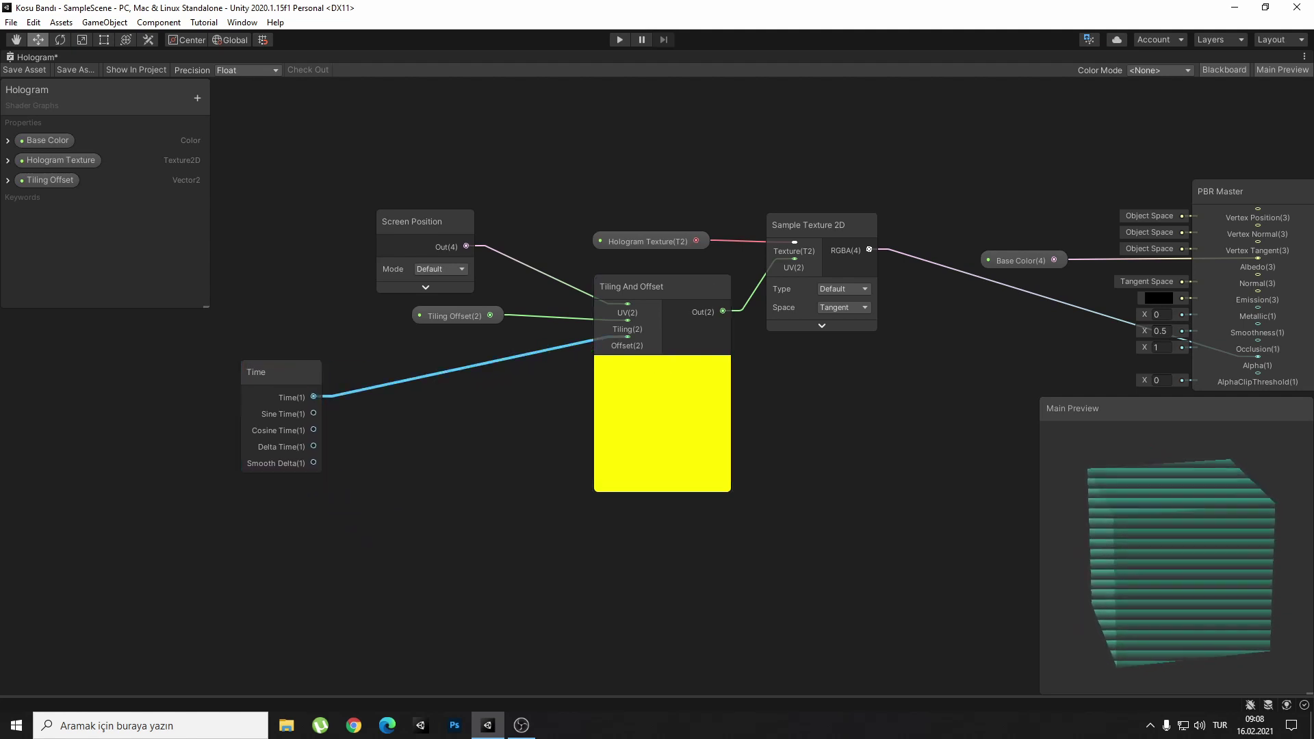
mouse_move(594, 340)
left_mouse_down()
mouse_move(281, 373)
mouse_move(399, 394)
left_mouse_up()
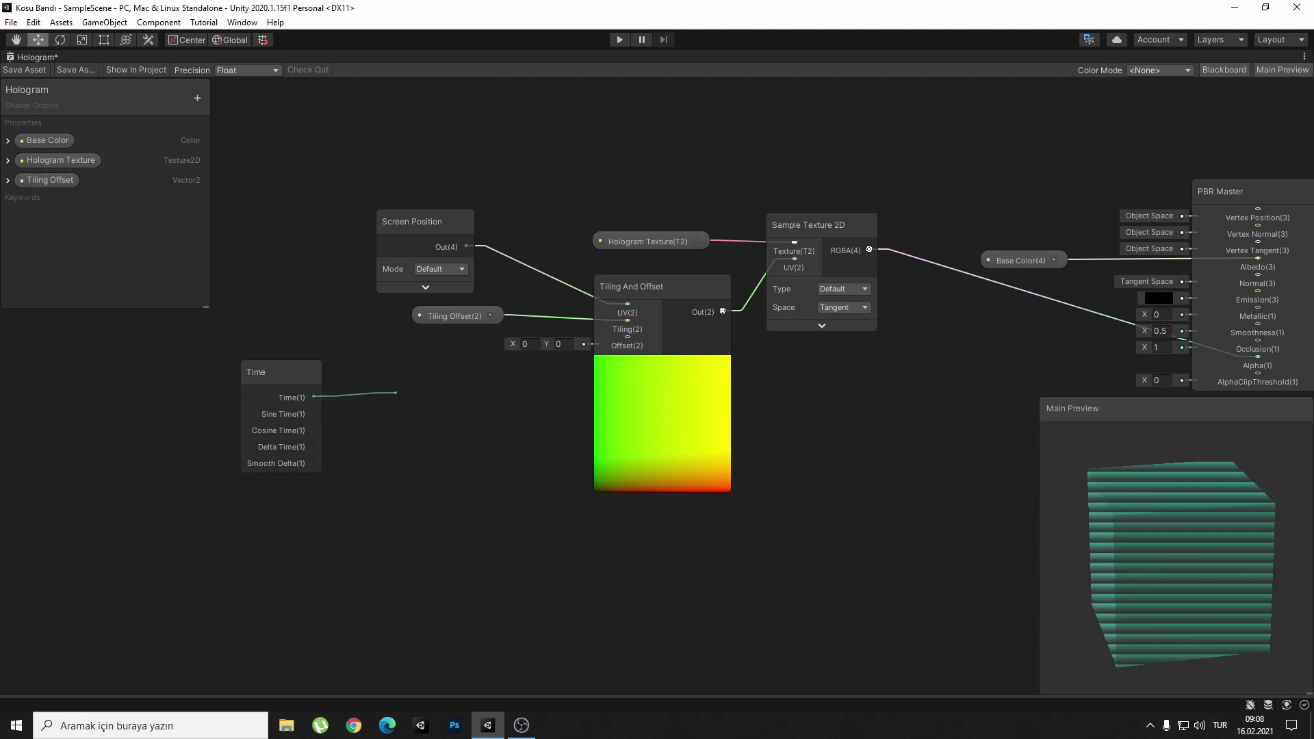
type("mu")
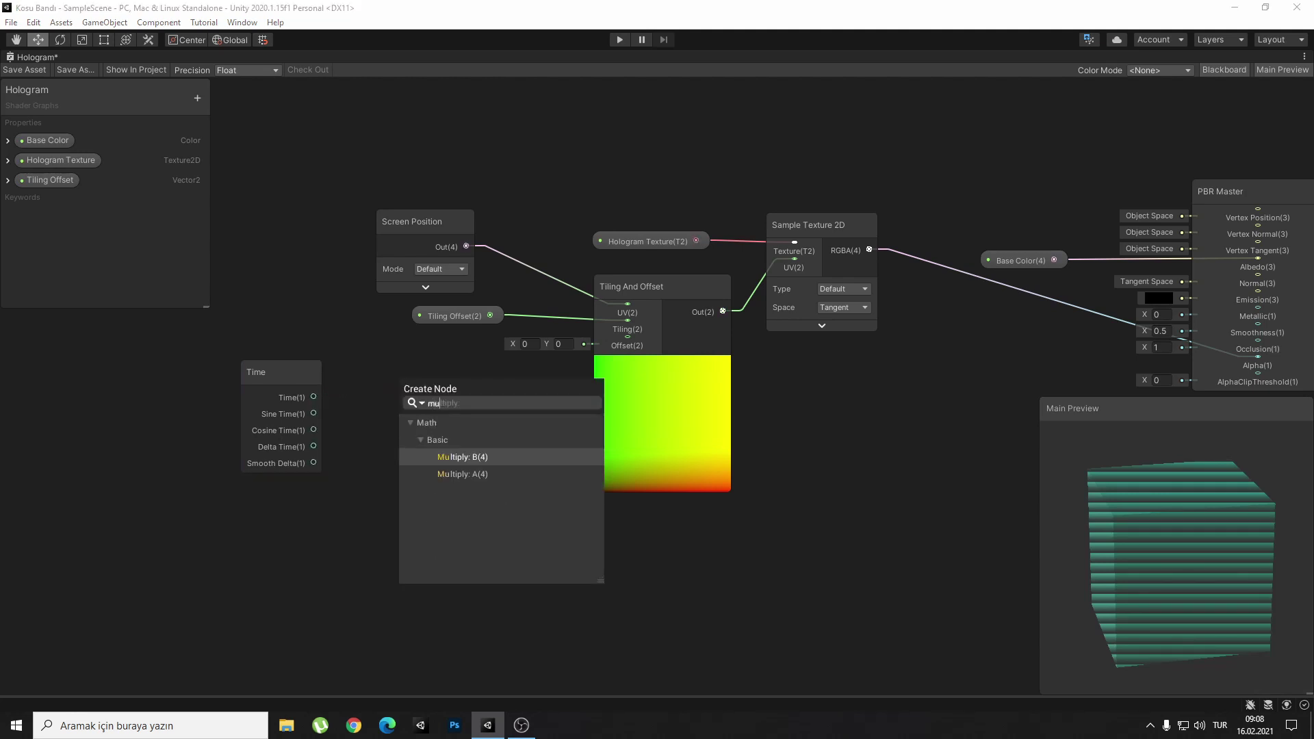
Add a Multiply node taking Time in A and wire its output into Tiling And Offset's Offset.
key("Down")
key("Return")
left_click_drag(425, 388, 466, 388)
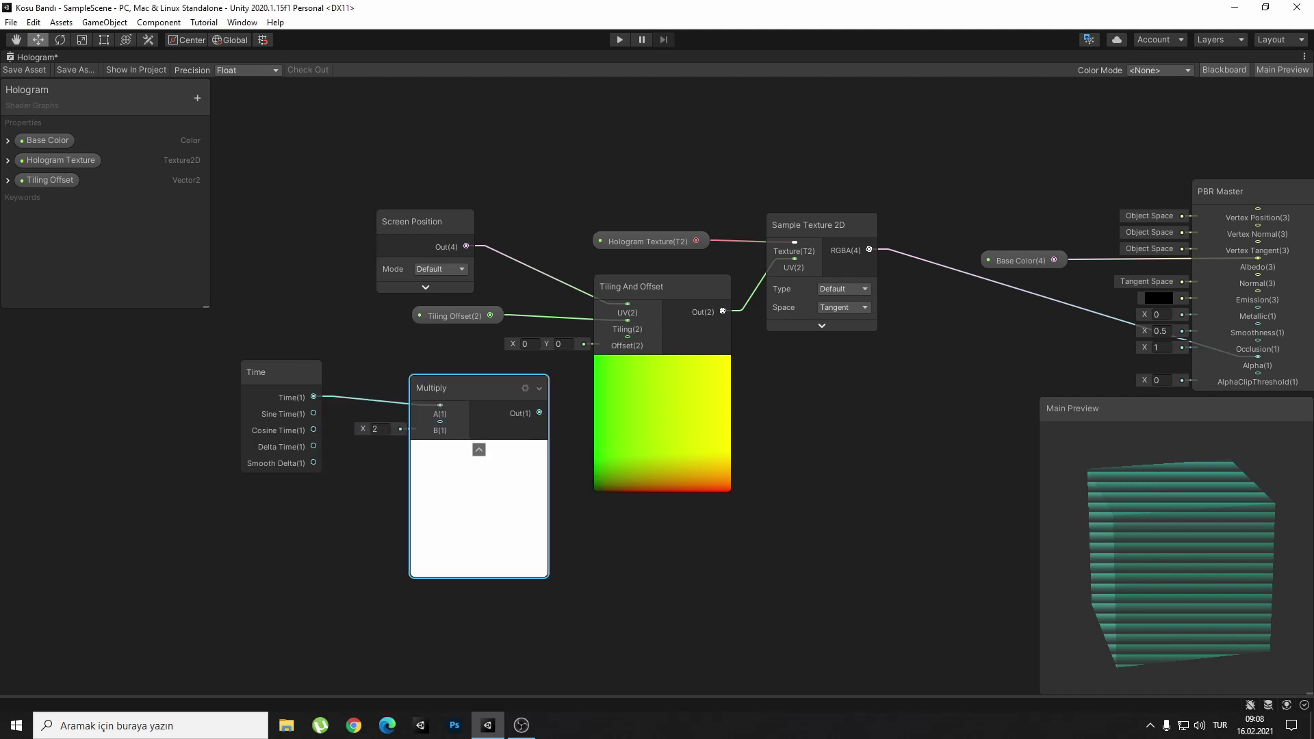
left_click_drag(539, 412, 628, 337)
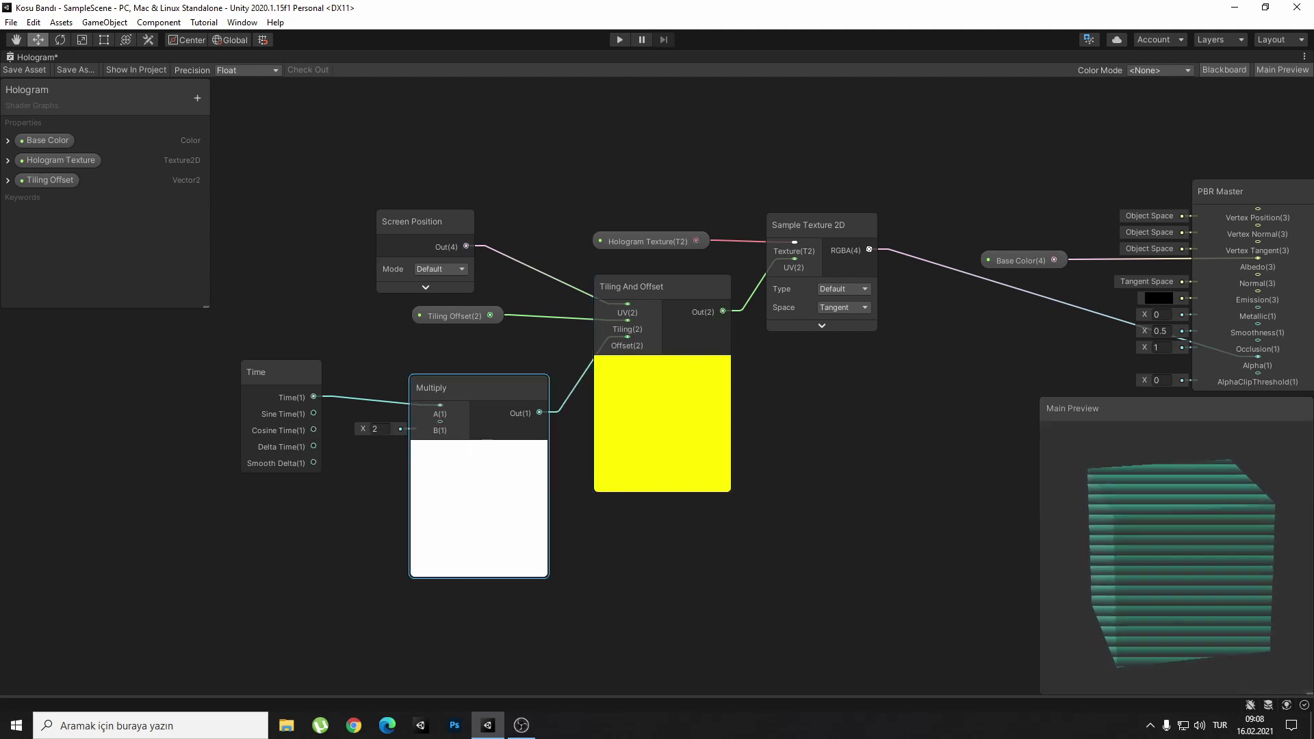
Set Multiply's B value to 0.5, then search the node list for 'vector 1'.
left_click(377, 429)
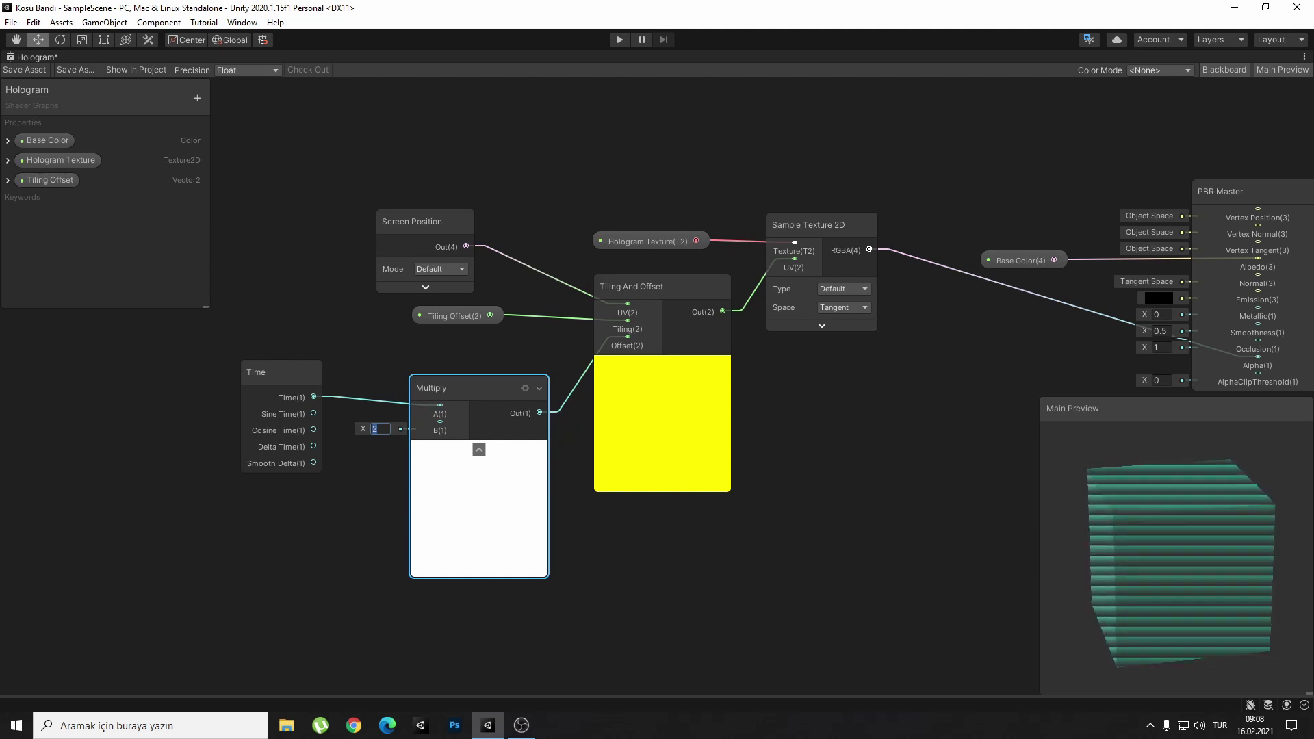
type(".5")
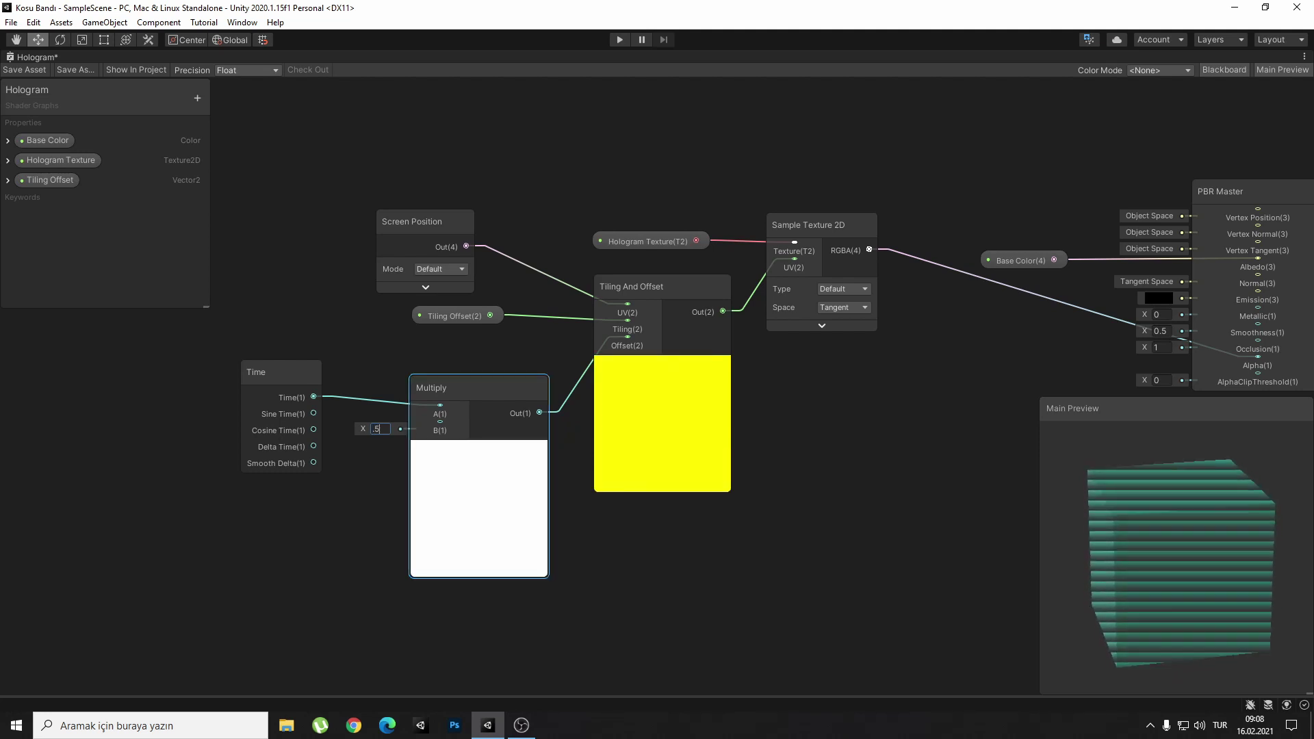
key("Return")
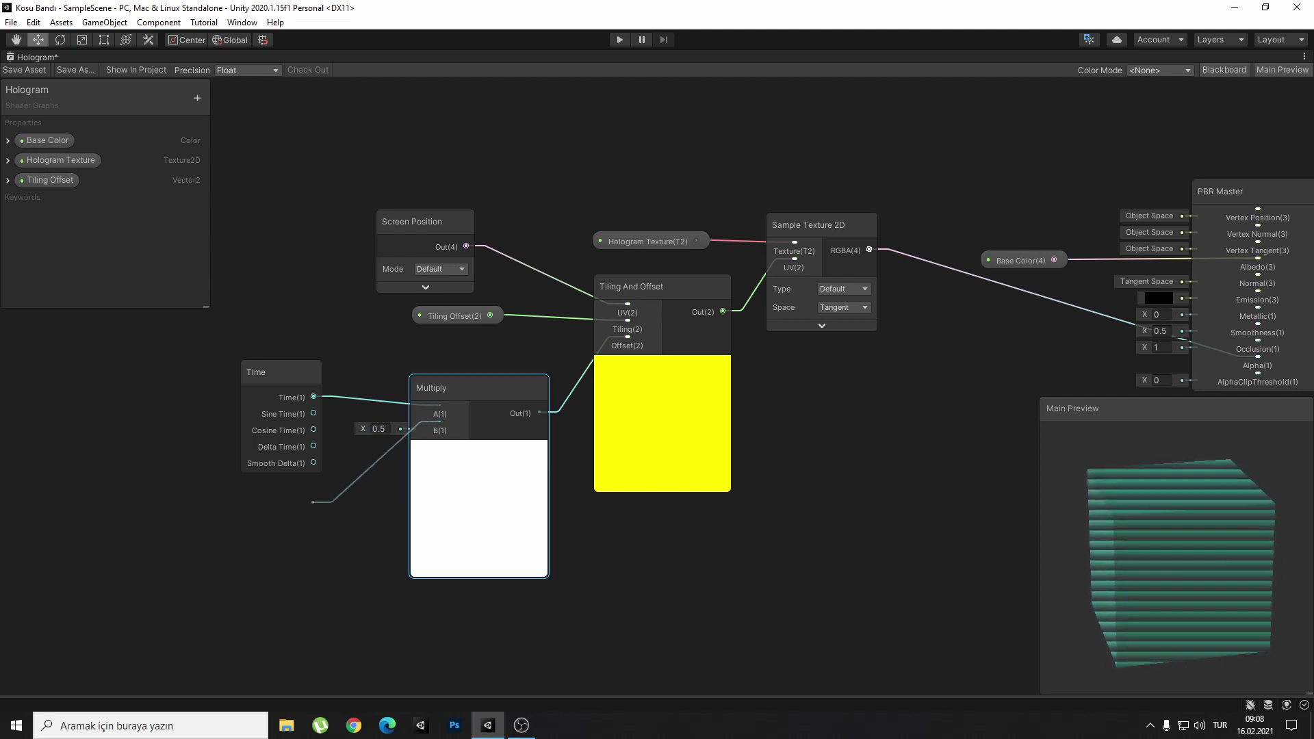
key("space")
type("vec")
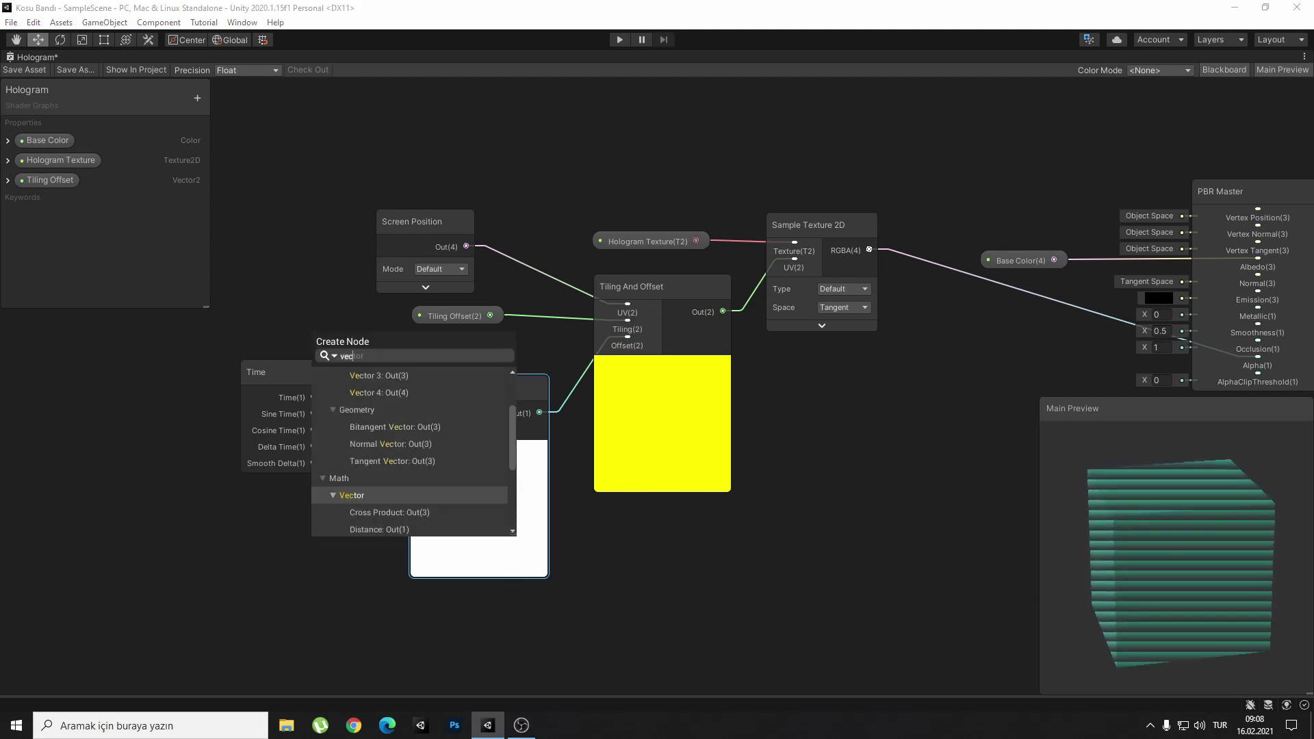
type("tor 1")
Add a Vector 1 node into Multiply B and convert it to a property.
key("Return")
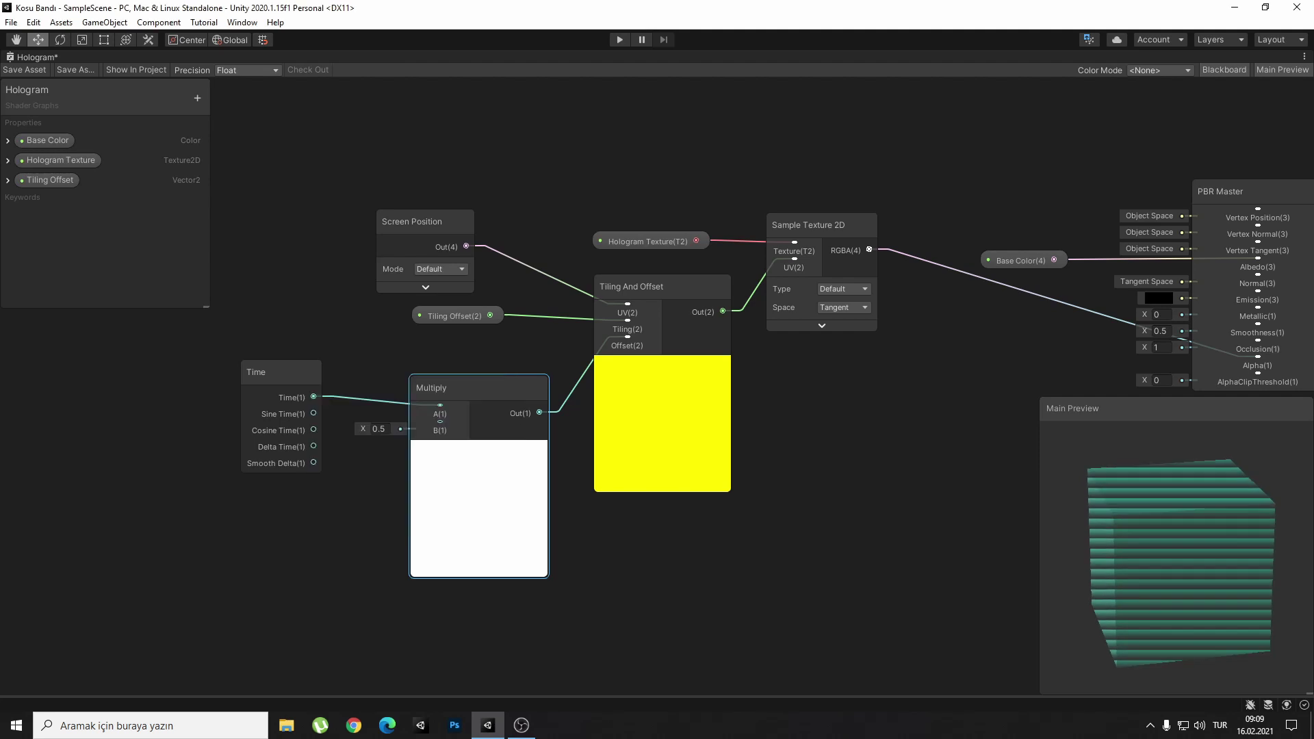
right_click(281, 546)
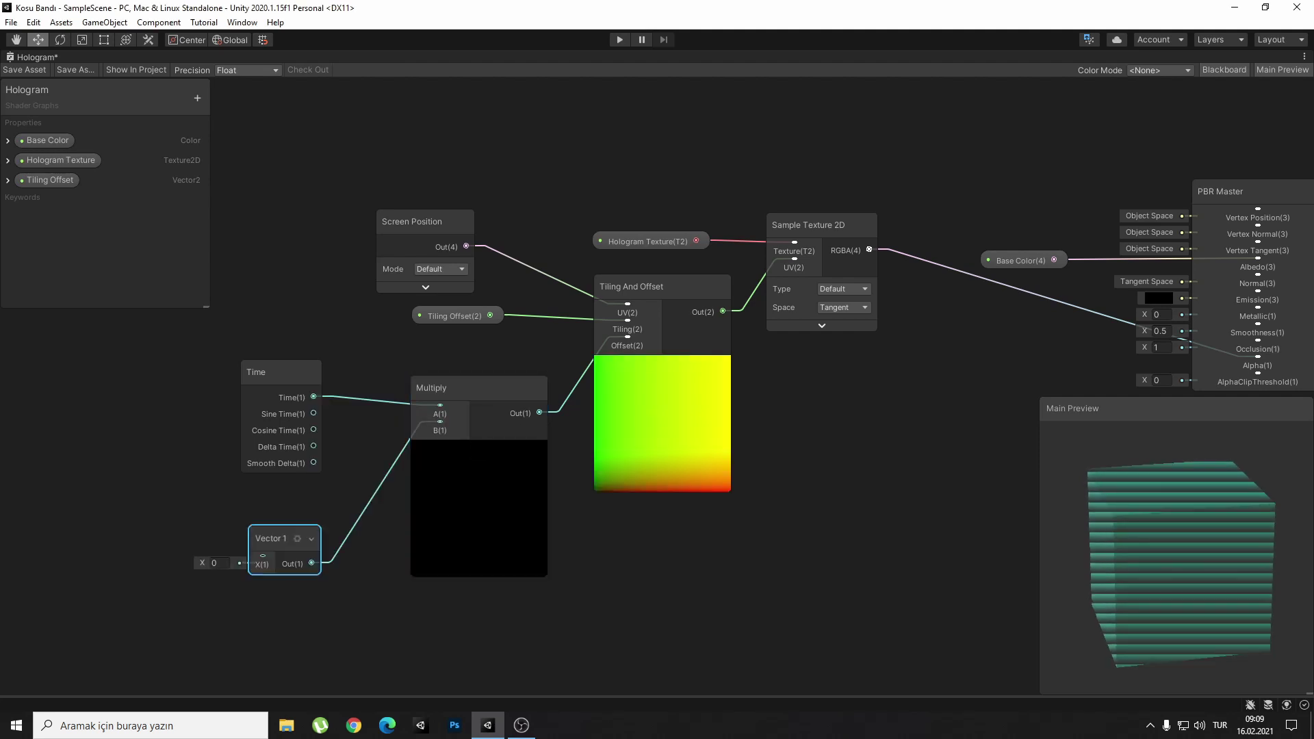
mouse_move(328, 482)
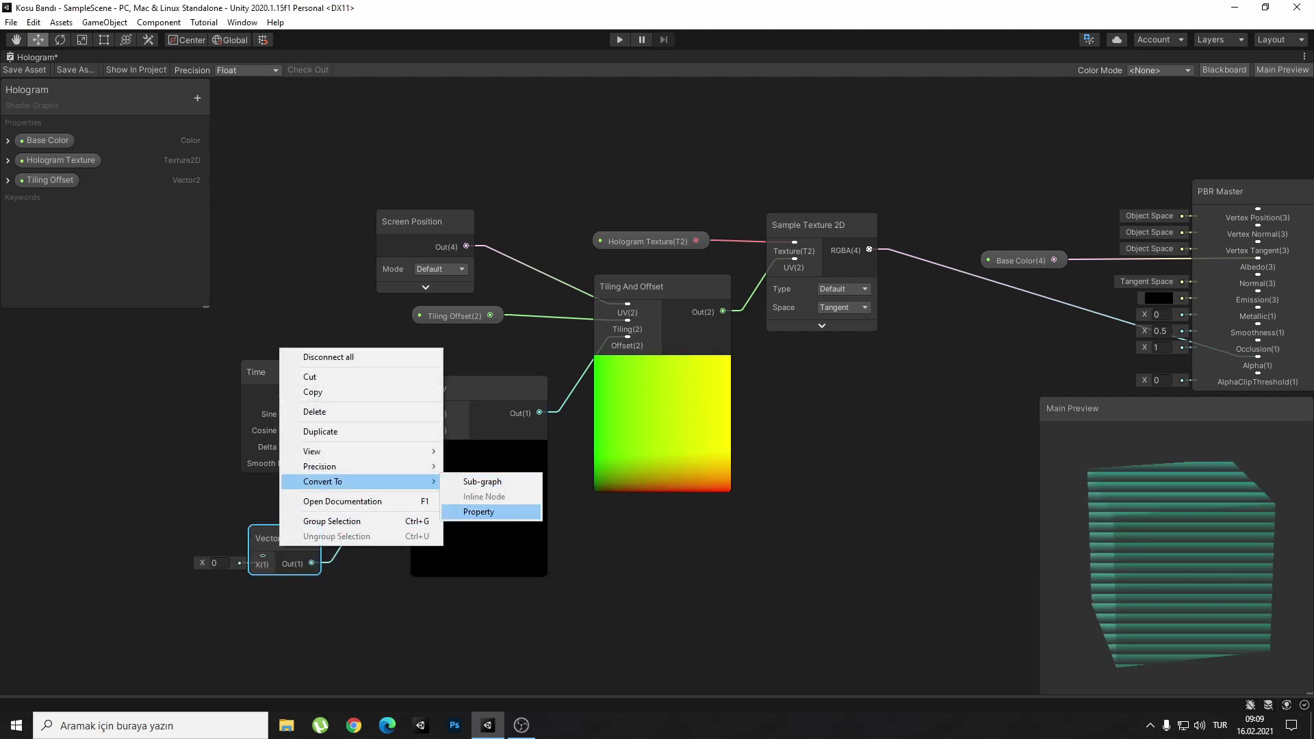
left_click(478, 511)
Rename the property to Offset Speed and set its default to 0.1.
right_click(40, 199)
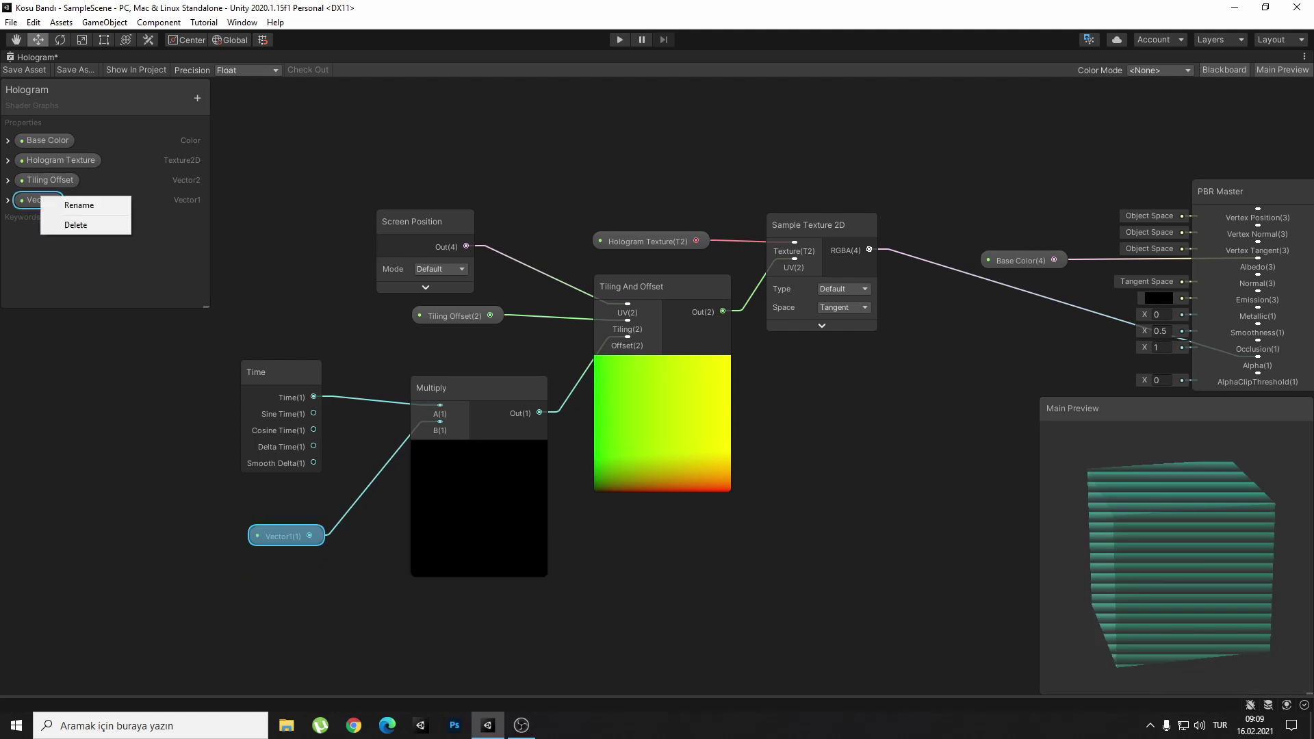
left_click(75, 205)
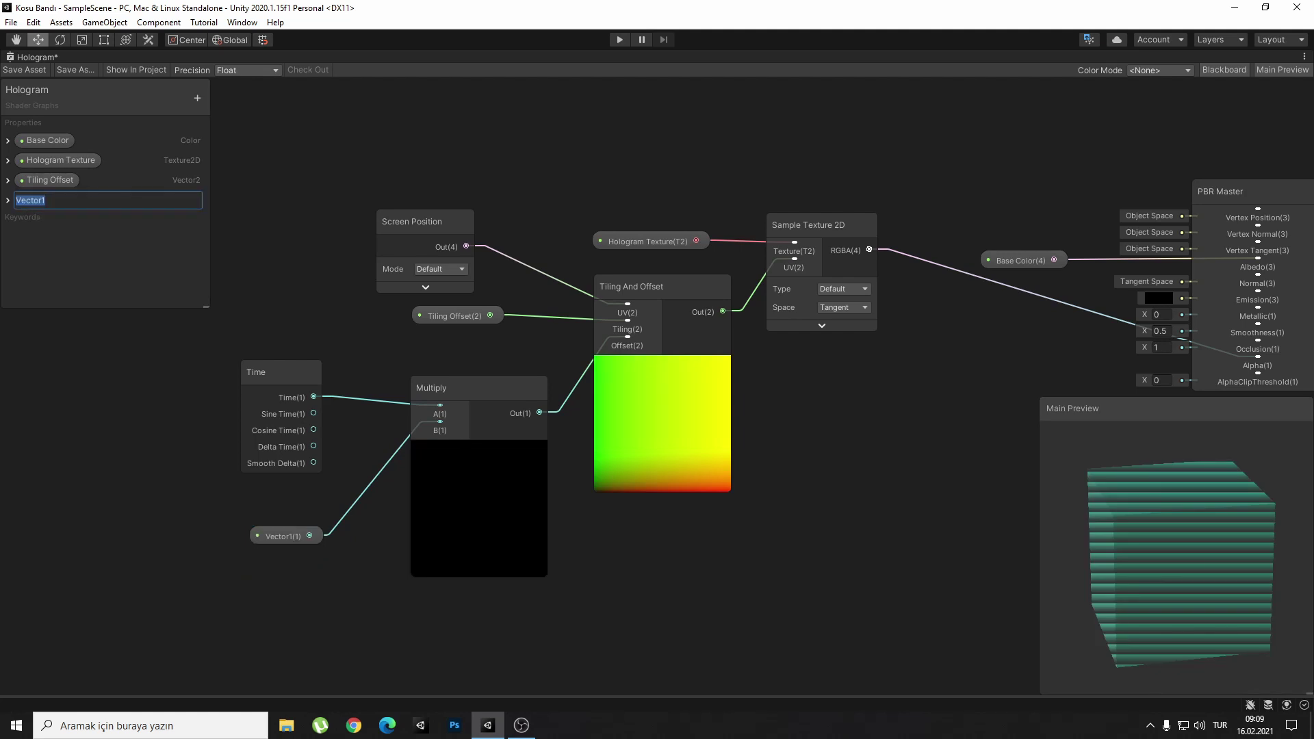
type("Offset Speed")
key("Return")
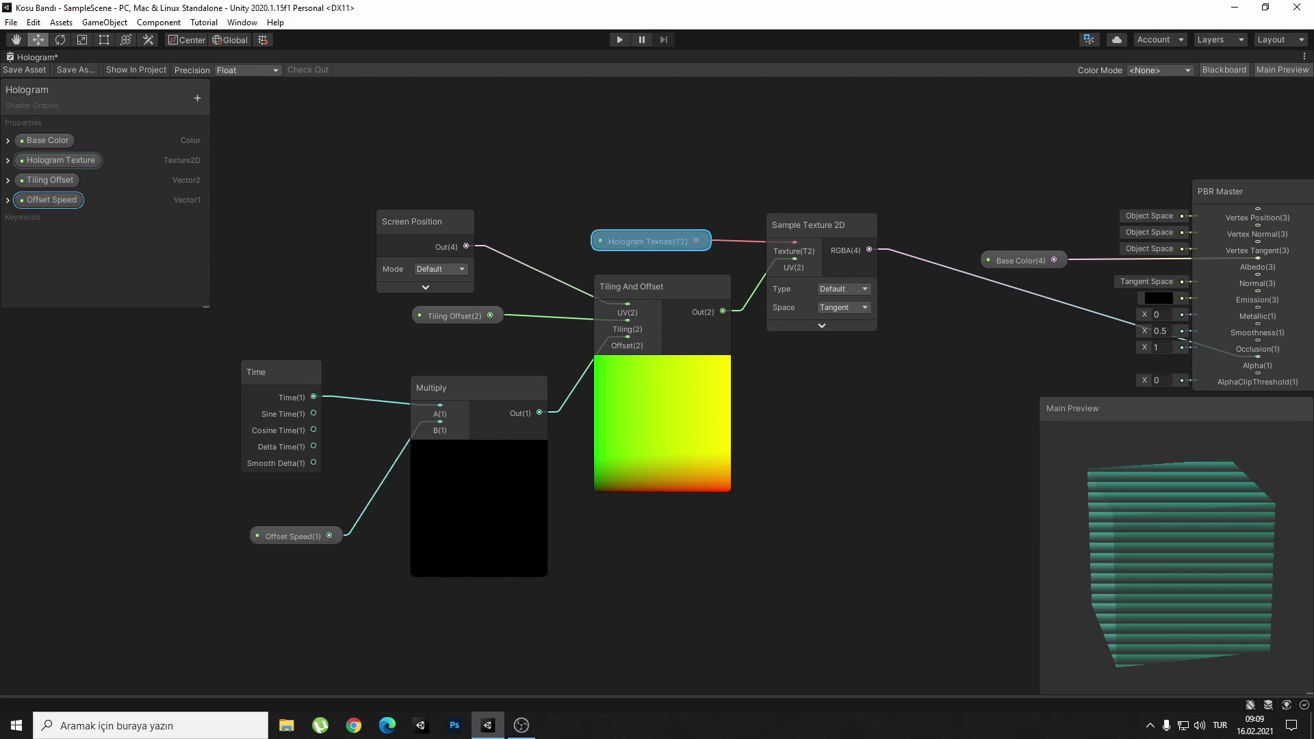
left_click(7, 199)
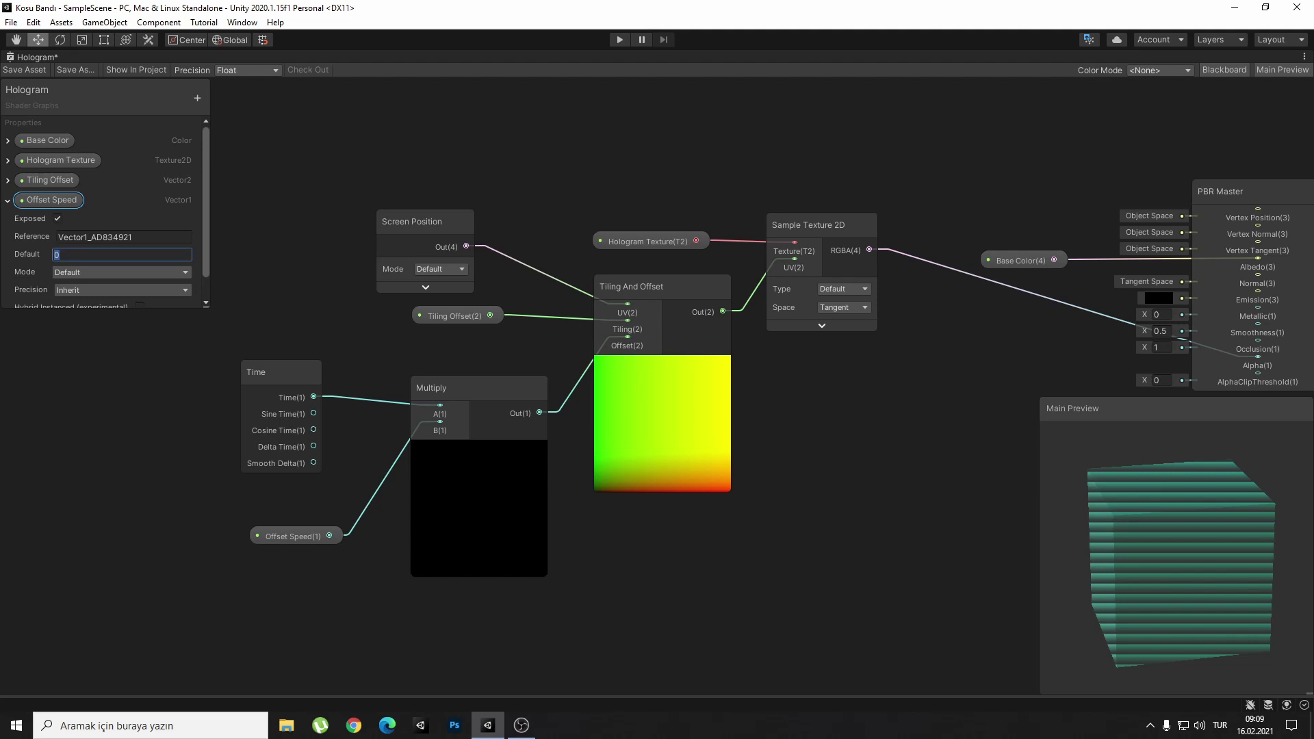
type(".1")
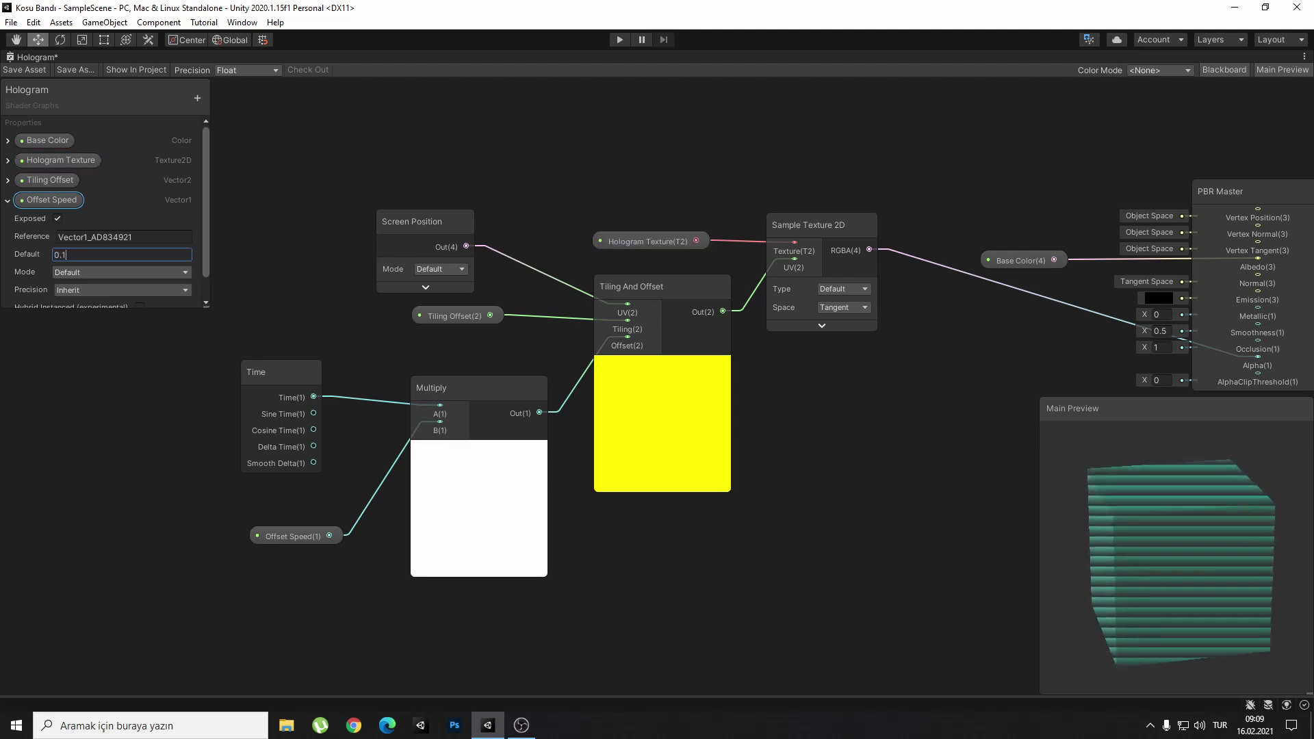
key("Return")
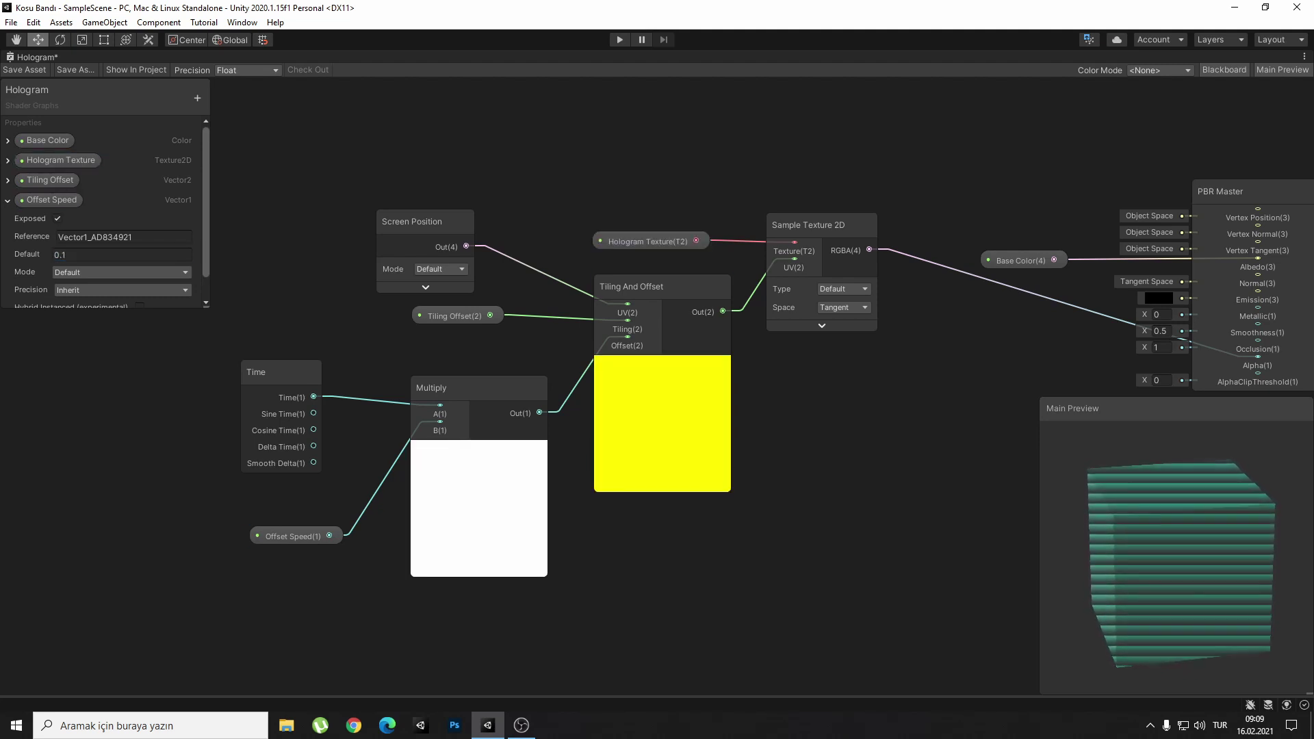
Collapse the Multiply and Tiling And Offset previews, hide Time's unused ports, and tidy the nodes.
left_click(479, 450)
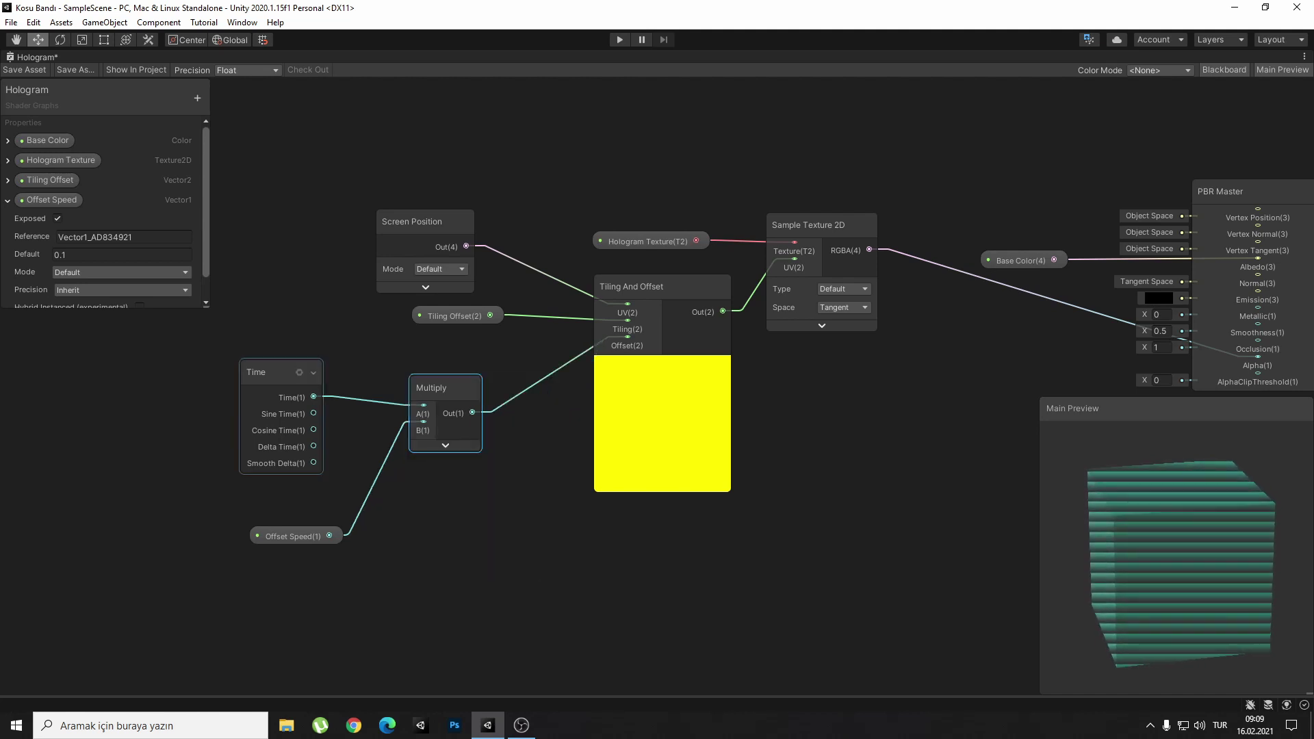
left_click(313, 372)
left_click_drag(260, 371, 349, 368)
left_click_drag(288, 536, 339, 445)
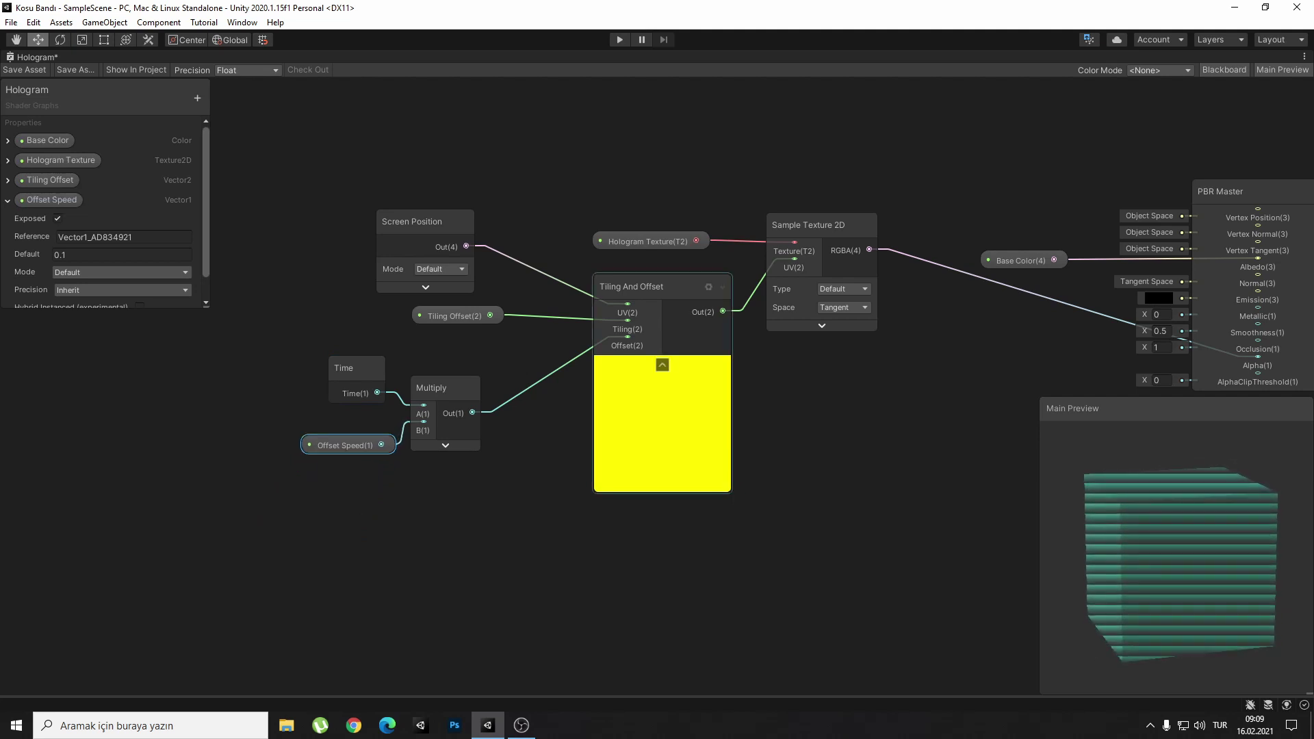
left_click(662, 364)
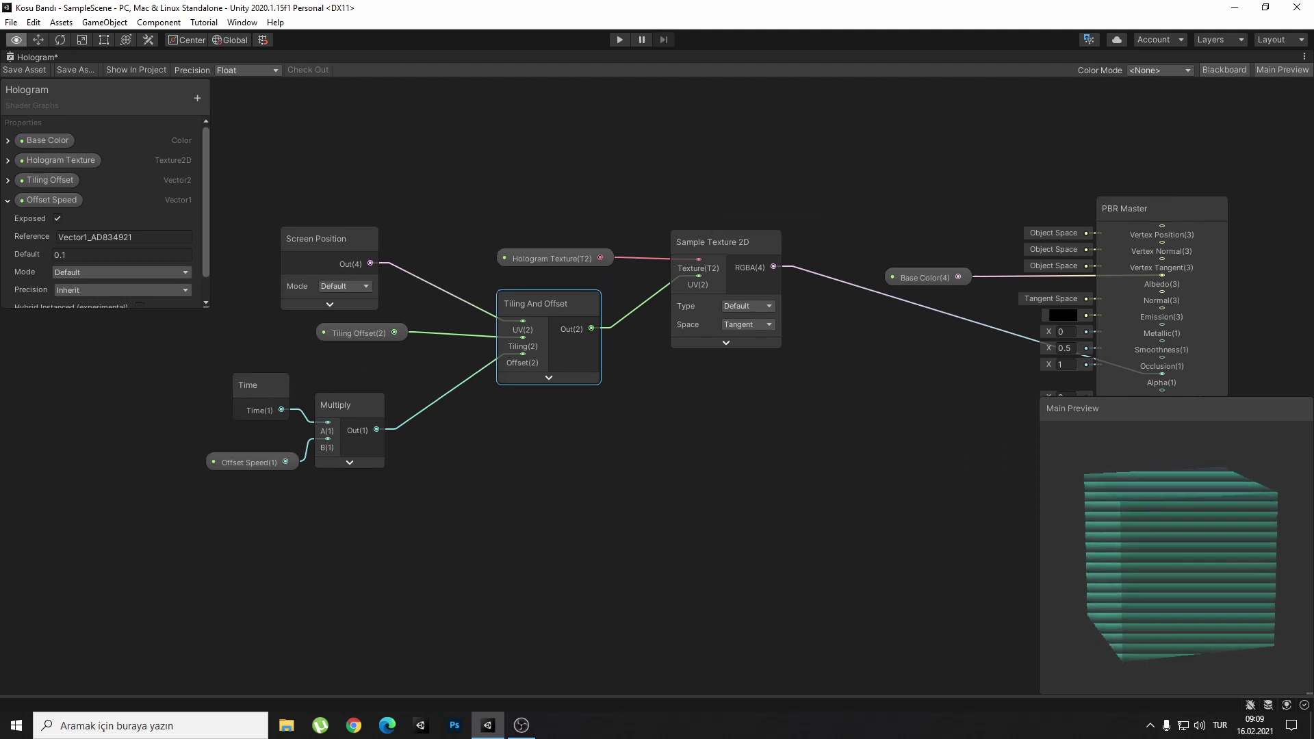
middle_click_drag(662, 365, 428, 393)
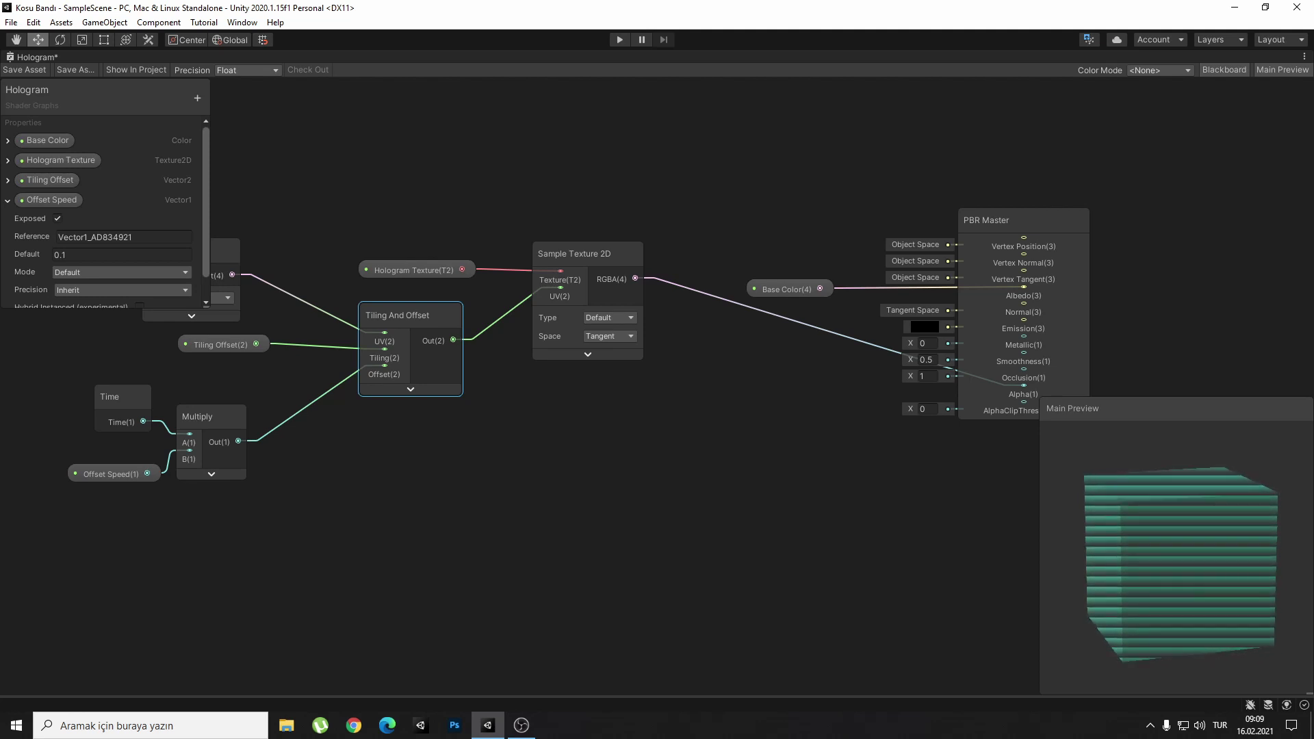
mouse_move(428, 393)
left_mouse_down("alt")
mouse_move(355, 598)
mouse_move(386, 605)
left_mouse_up("alt")
mouse_move(547, 514)
left_mouse_down("alt")
mouse_move(582, 527)
mouse_move(571, 311)
left_mouse_up("alt")
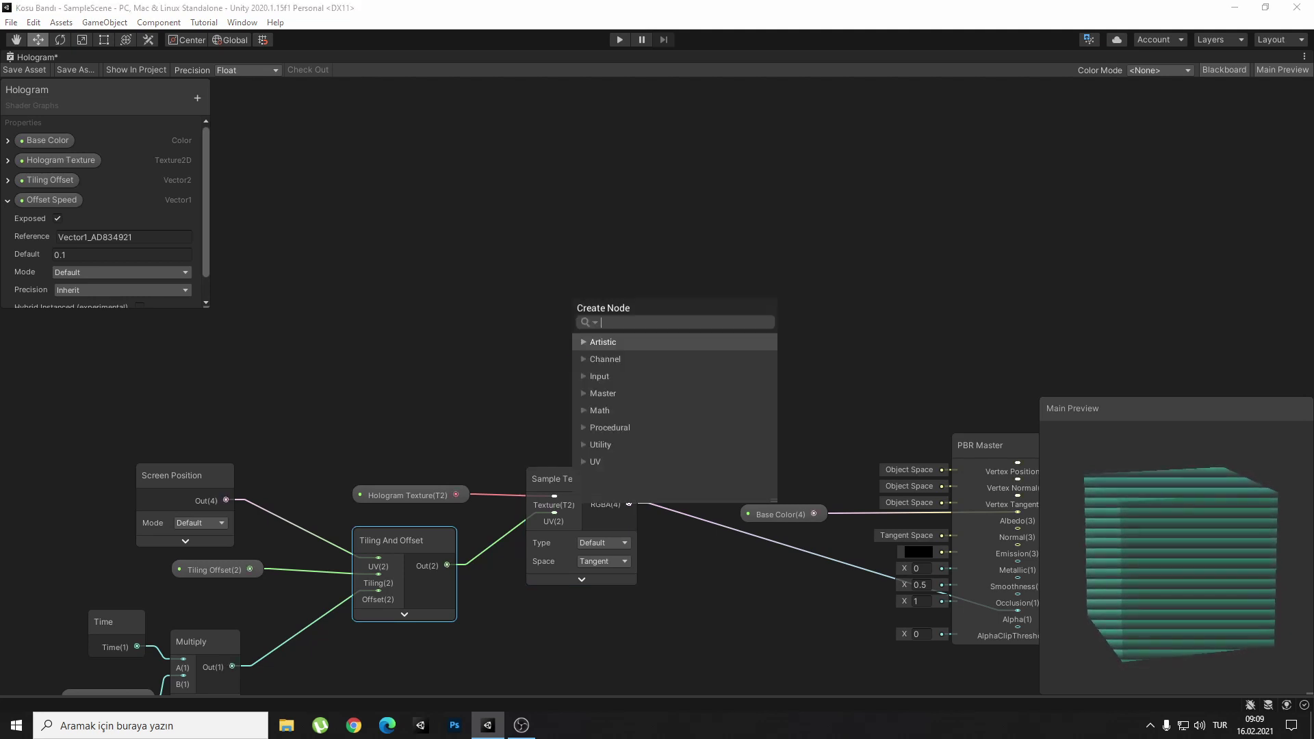
Add a One Minus node on the Sample Texture 2D RGBA output.
type("one minus")
key("Return")
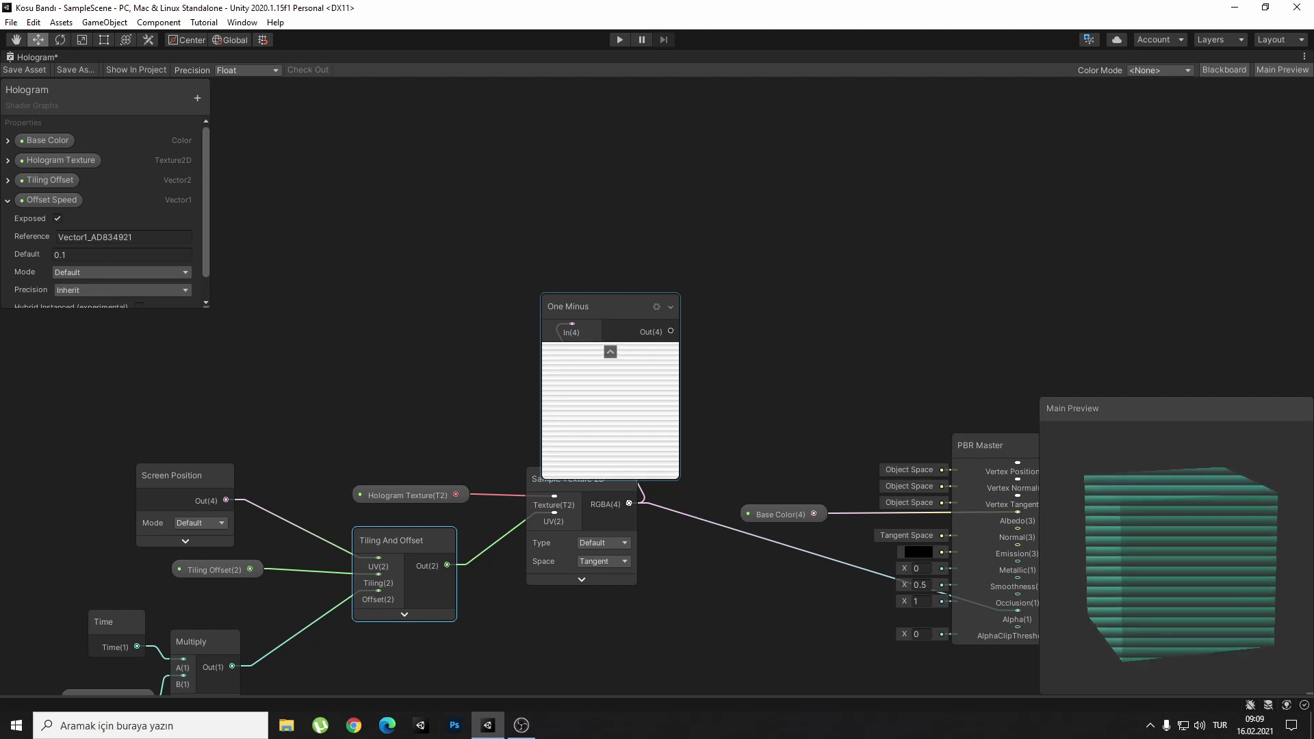
left_click_drag(582, 306, 600, 274)
left_click(581, 580)
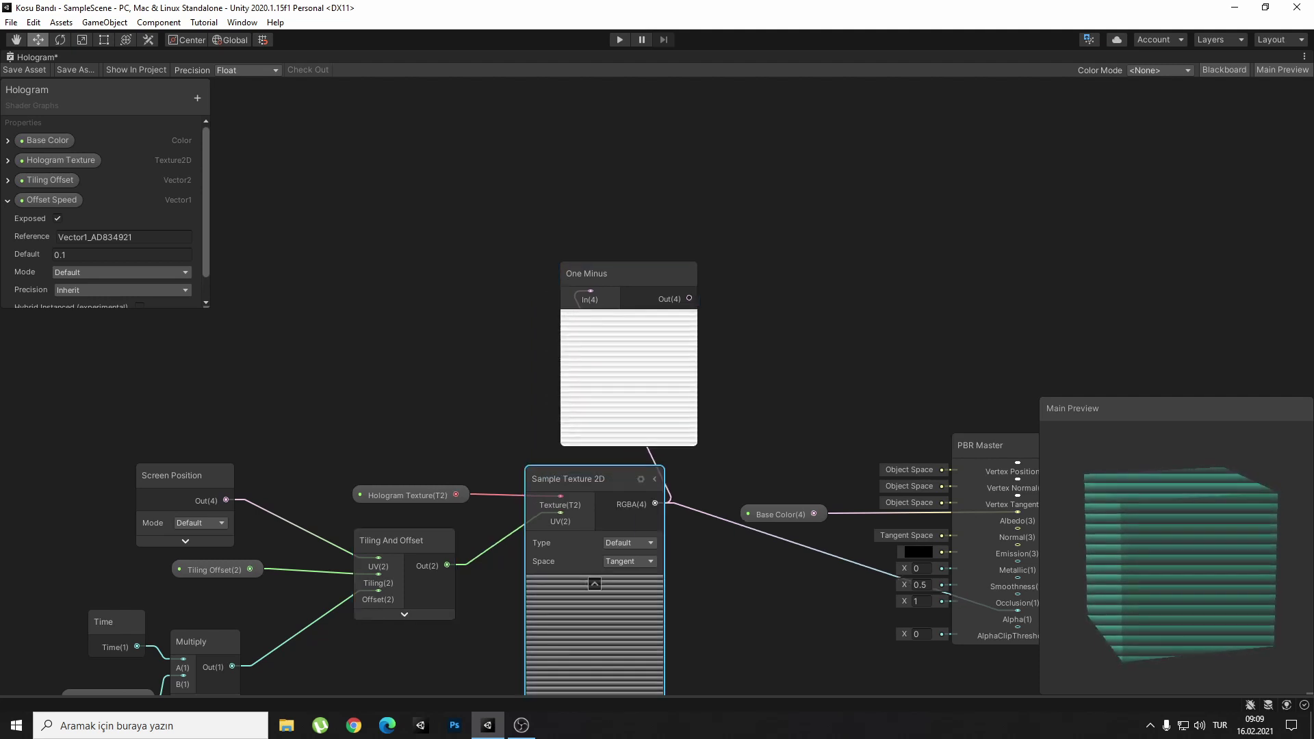
left_click_drag(593, 581, 602, 472, "alt")
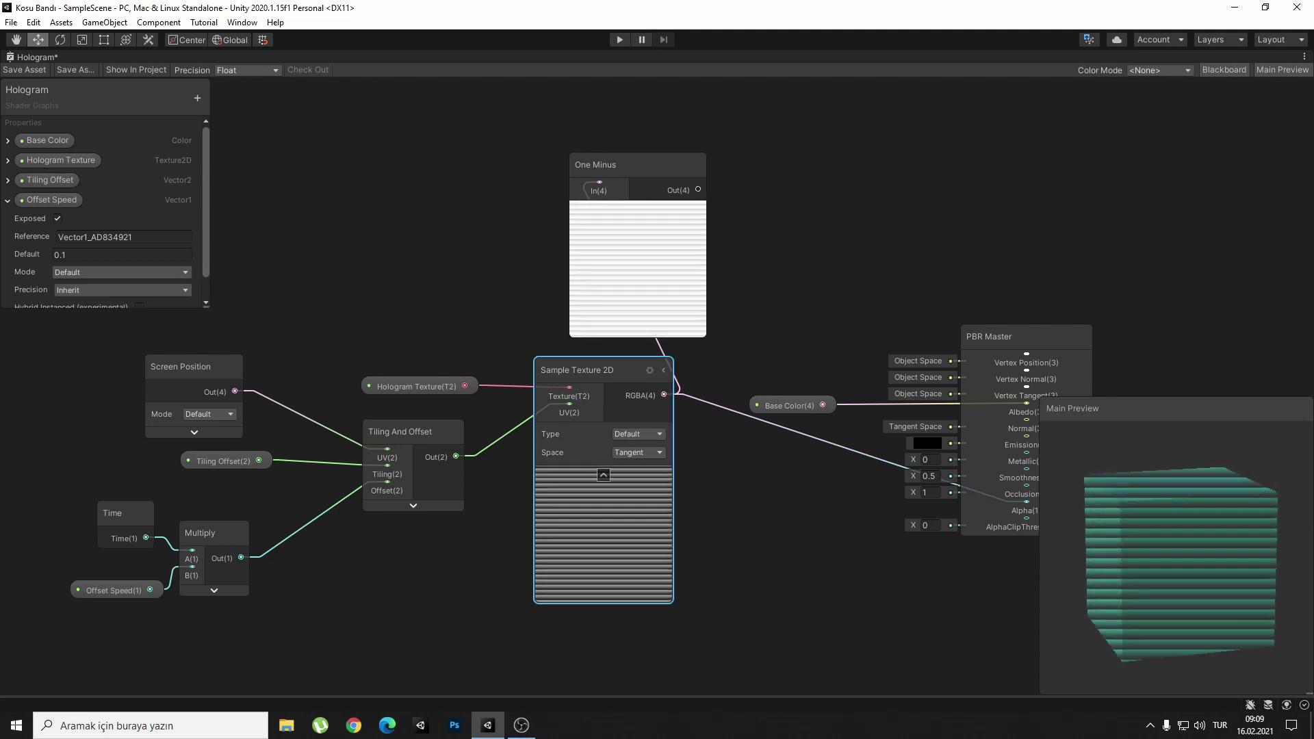
Collapse the Sample Texture 2D and One Minus previews and pull a new link from One Minus.
left_click(636, 260)
left_click_drag(636, 260, 650, 336, "alt")
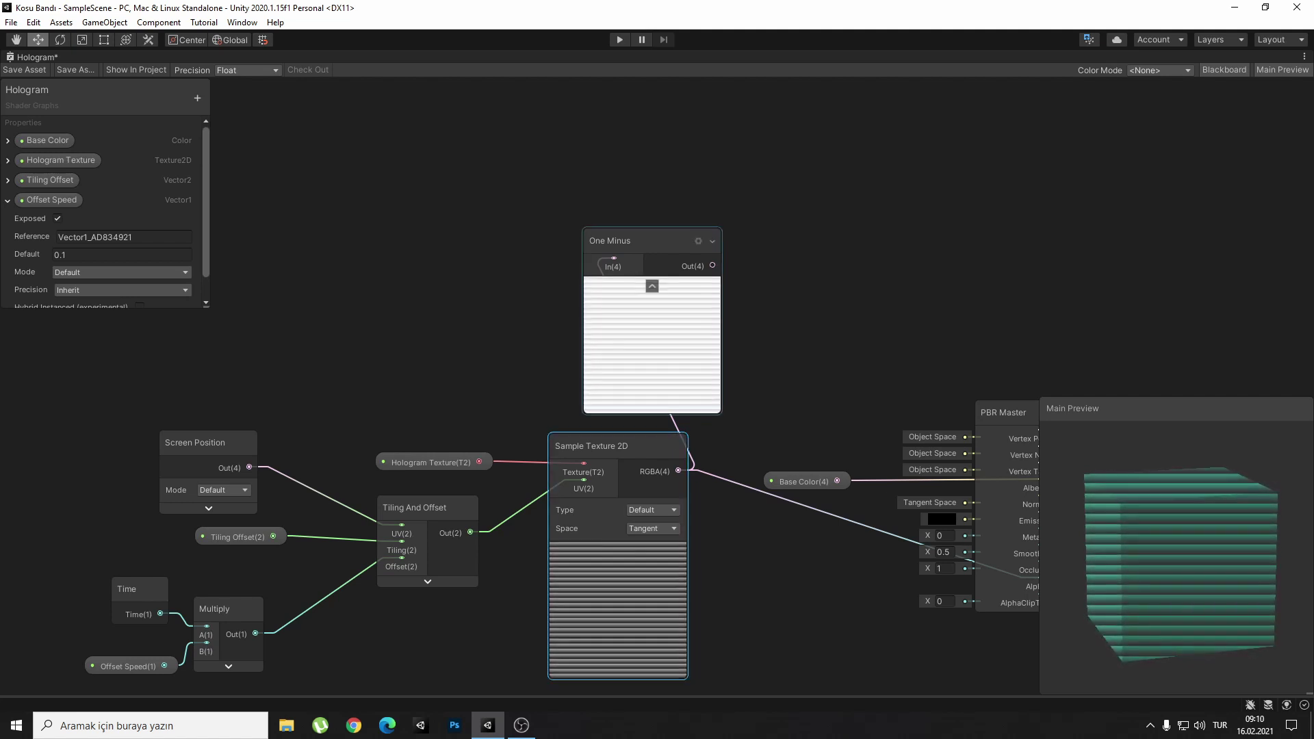
left_click(618, 551)
left_click(618, 551)
left_click(609, 240)
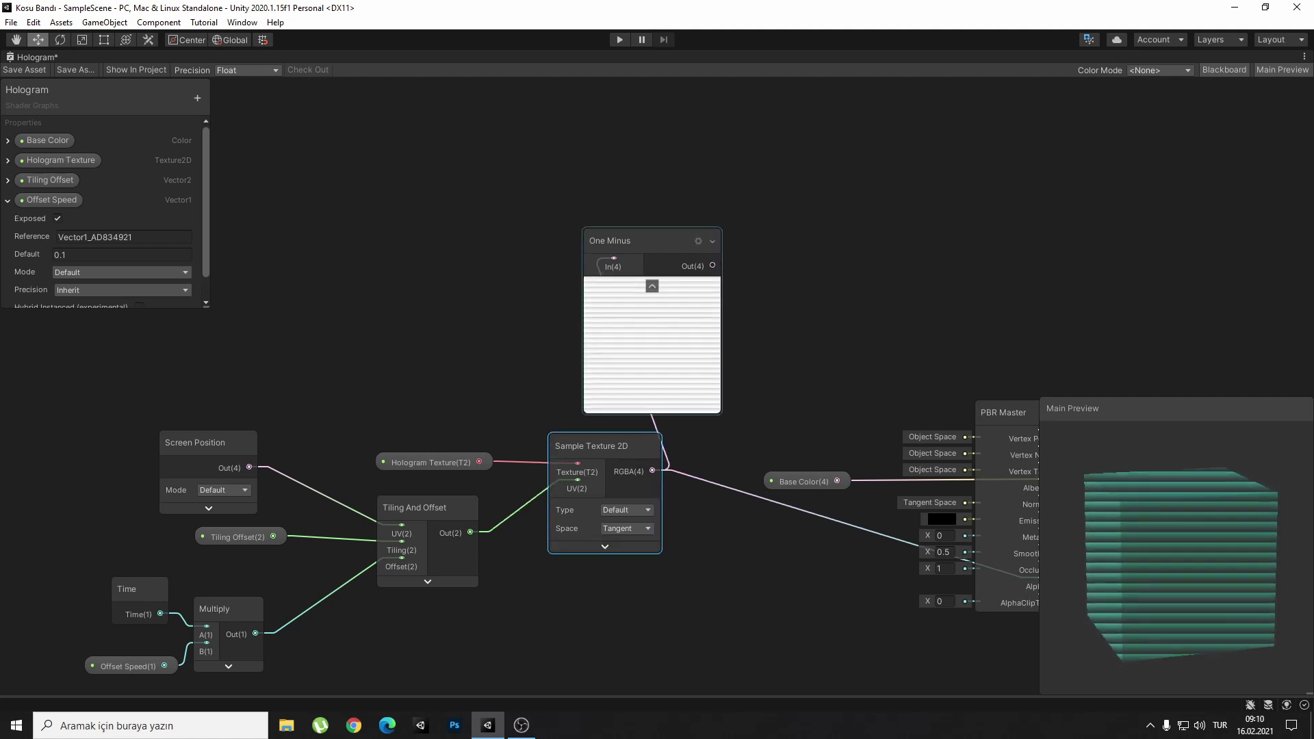
left_click(651, 285)
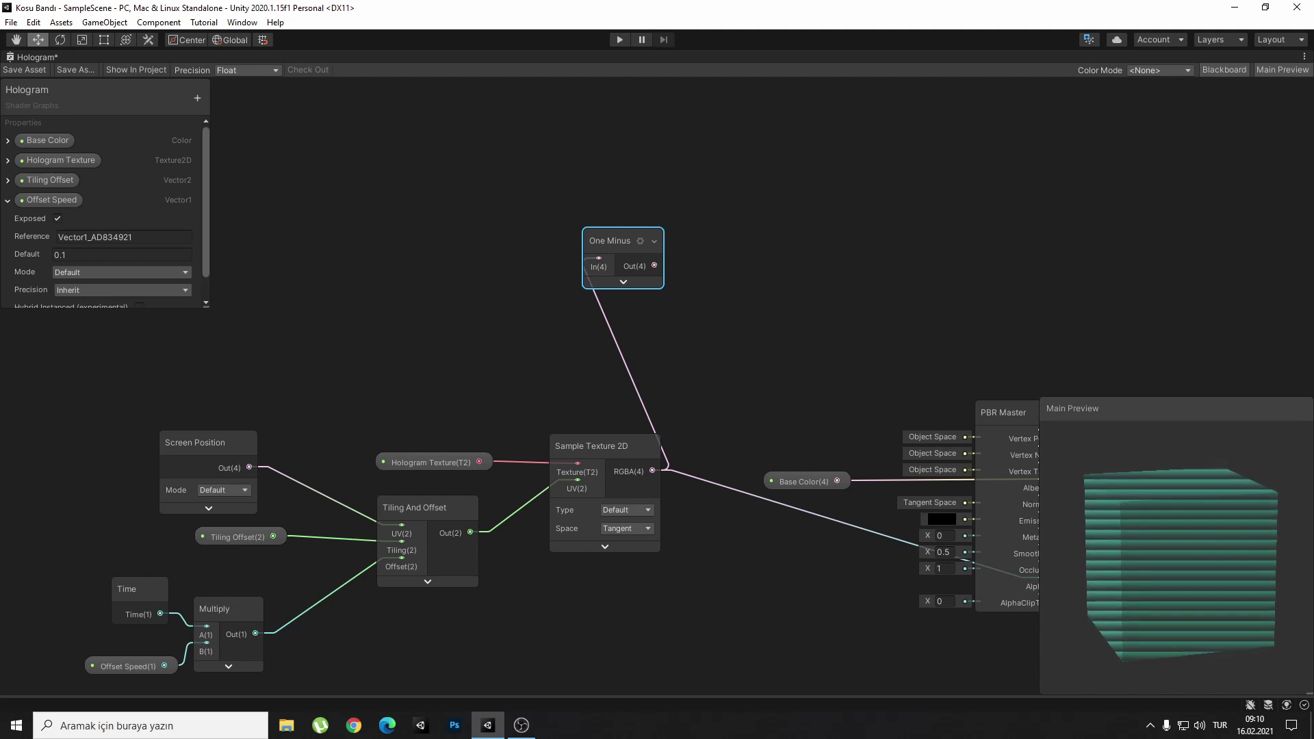
left_click_drag(653, 265, 721, 238)
Multiply One Minus (A) by Base Color (B) in a new, collapsed Multiply node.
type("mu")
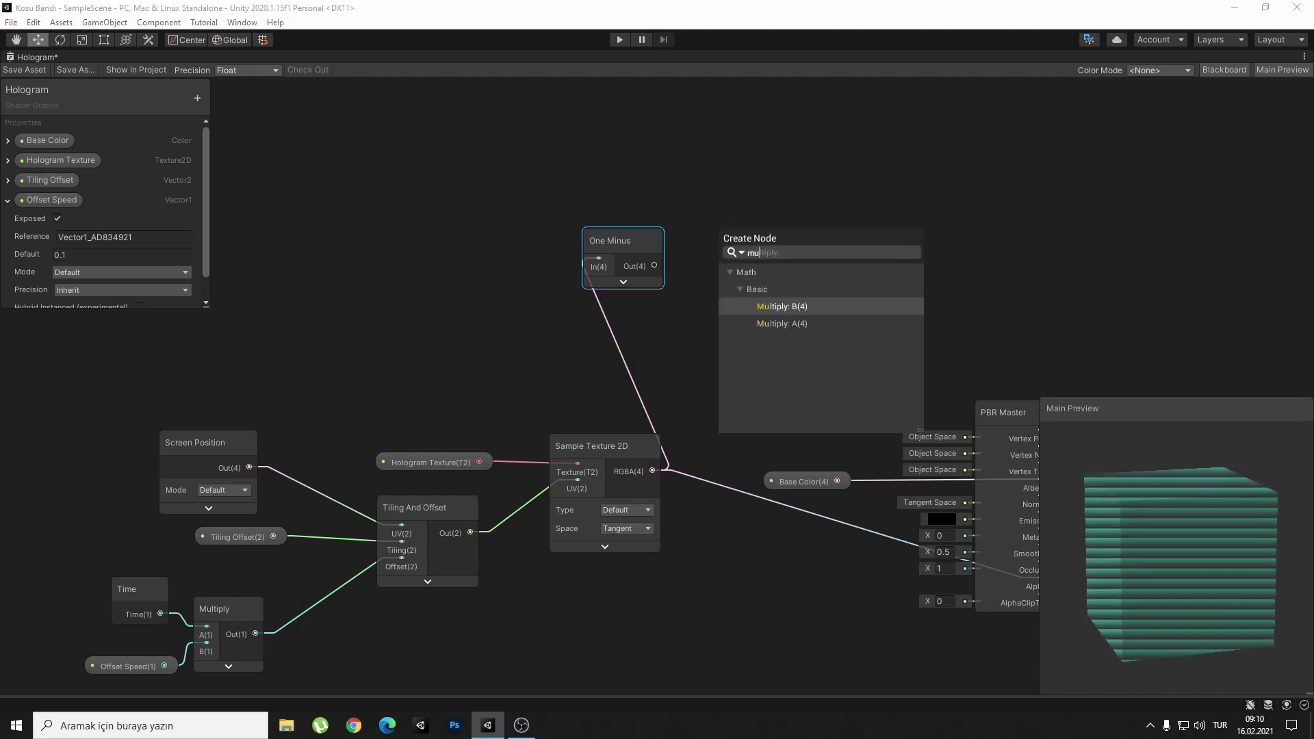
key("Return")
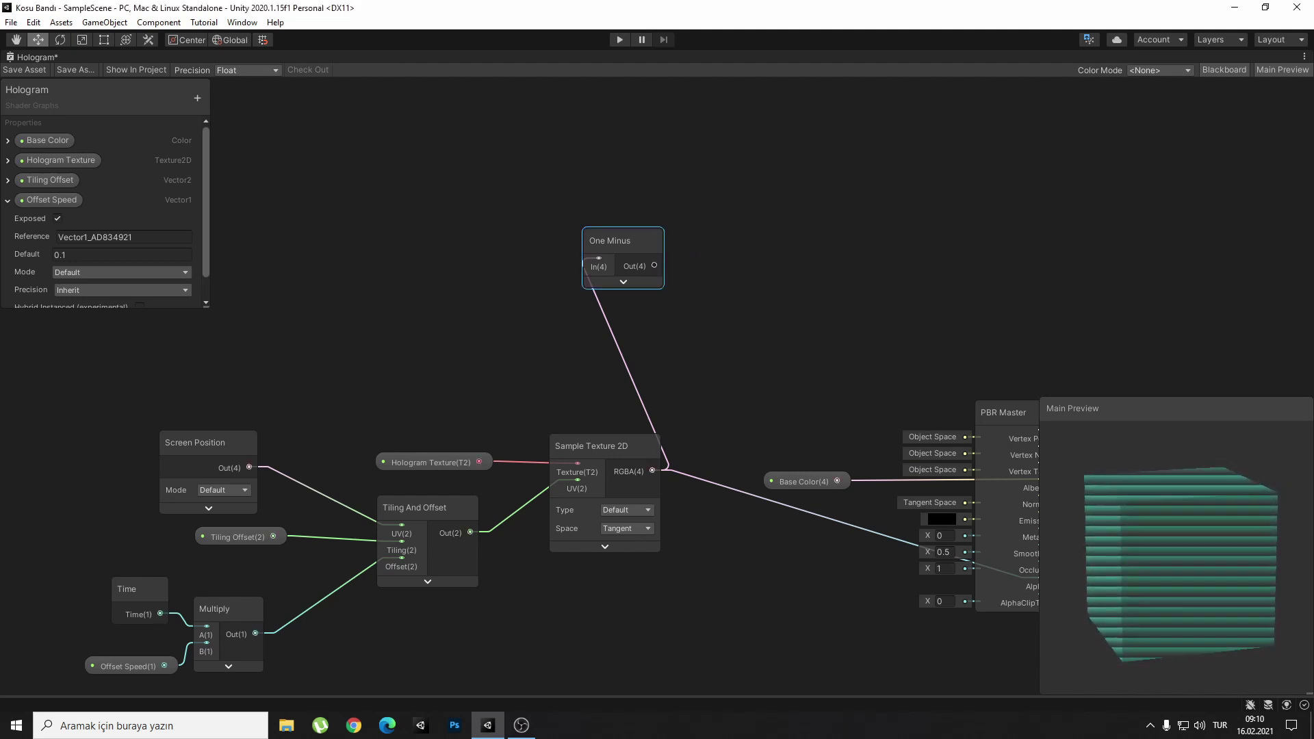
key("ctrl+z")
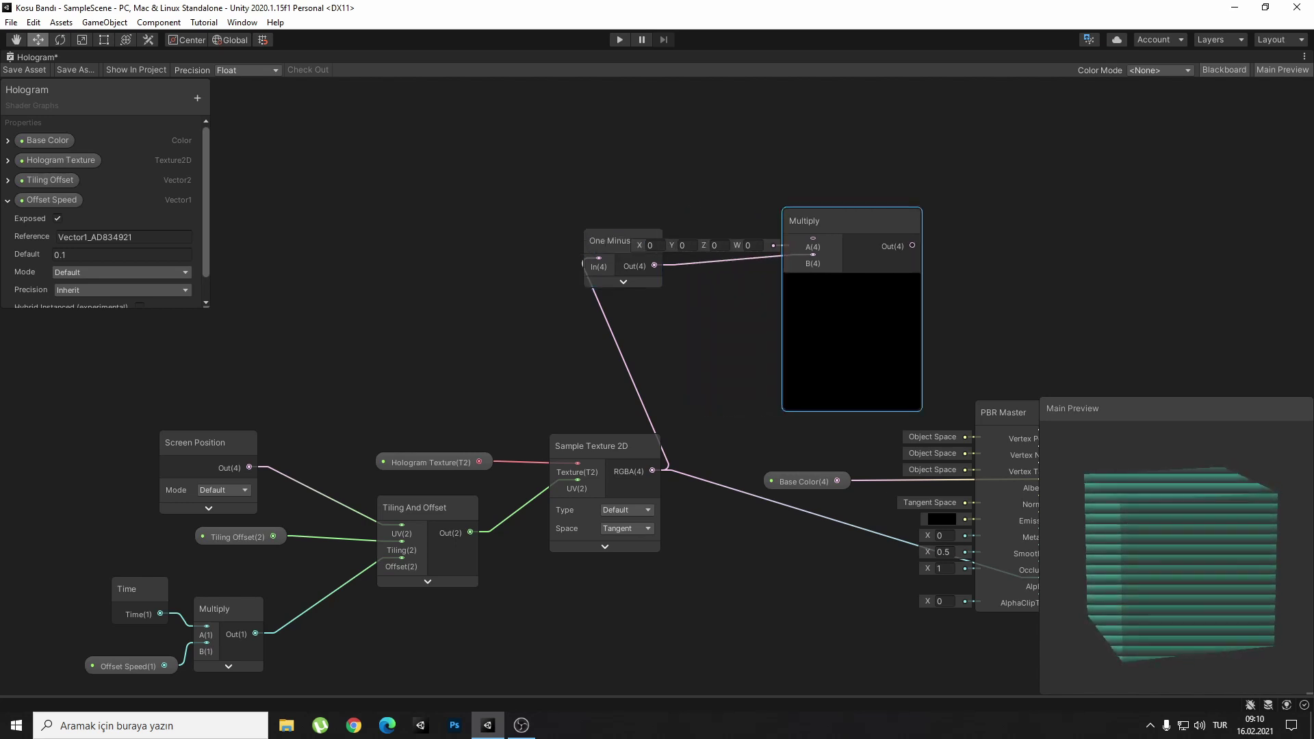
left_click_drag(654, 266, 812, 246)
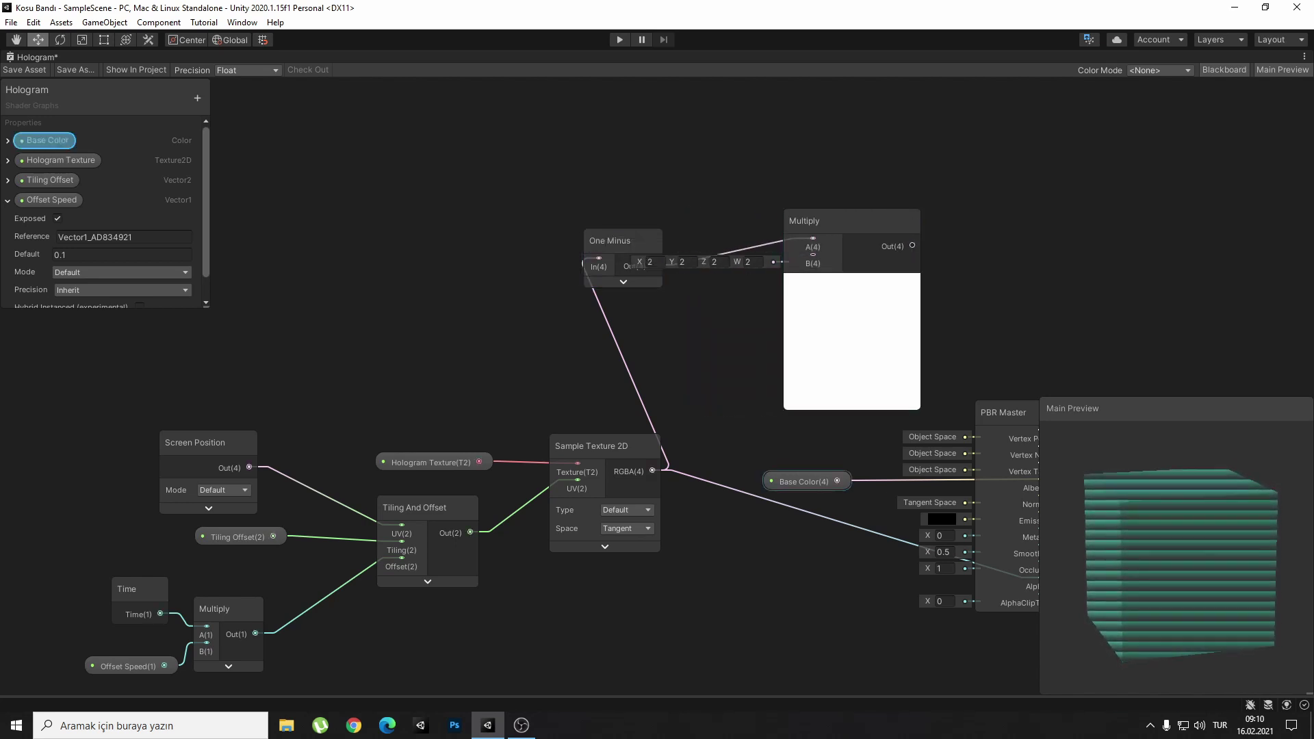
left_click_drag(837, 481, 813, 263)
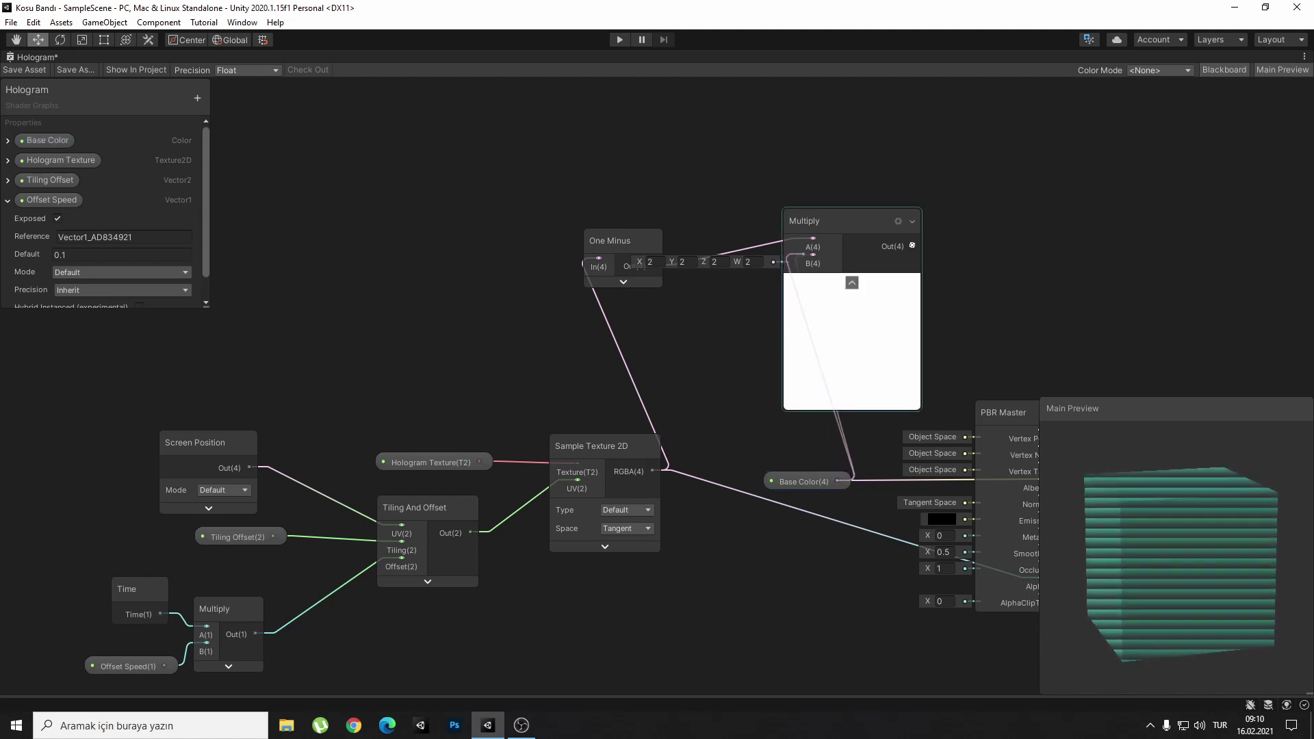
middle_click_drag(851, 301, 769, 306)
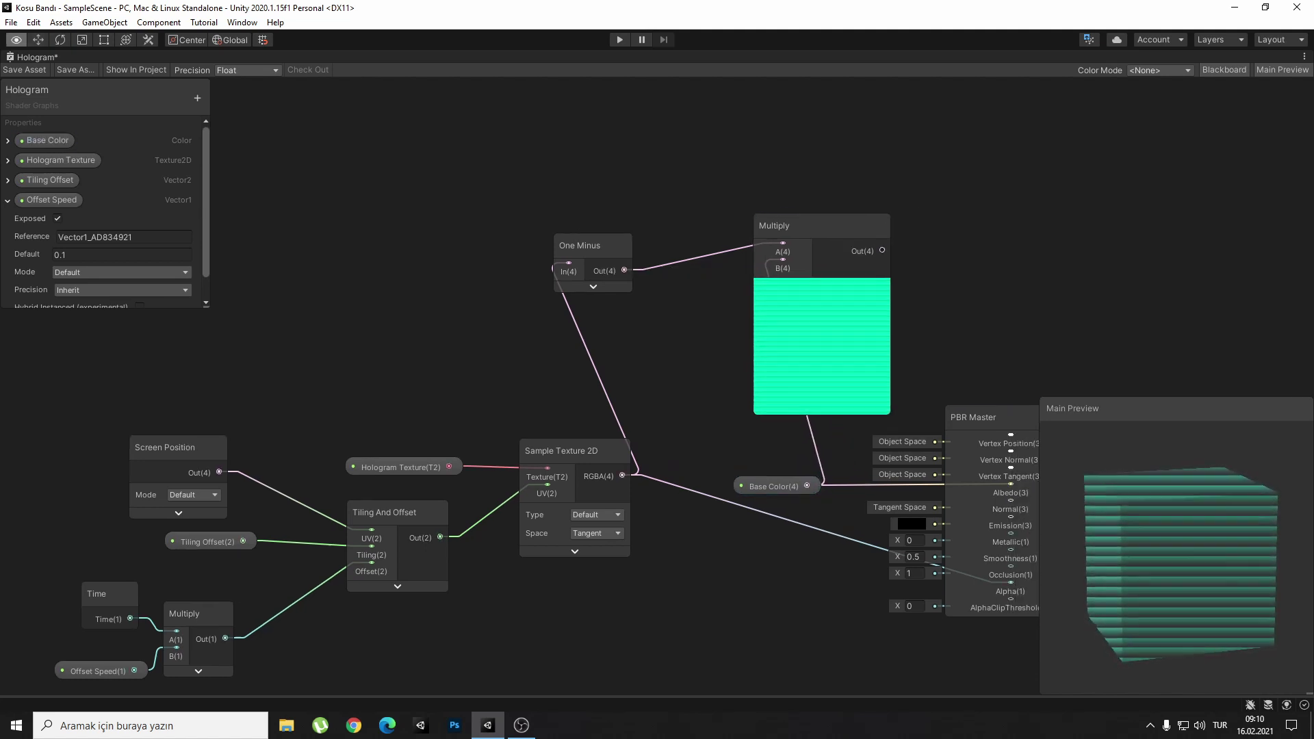
left_click(770, 306)
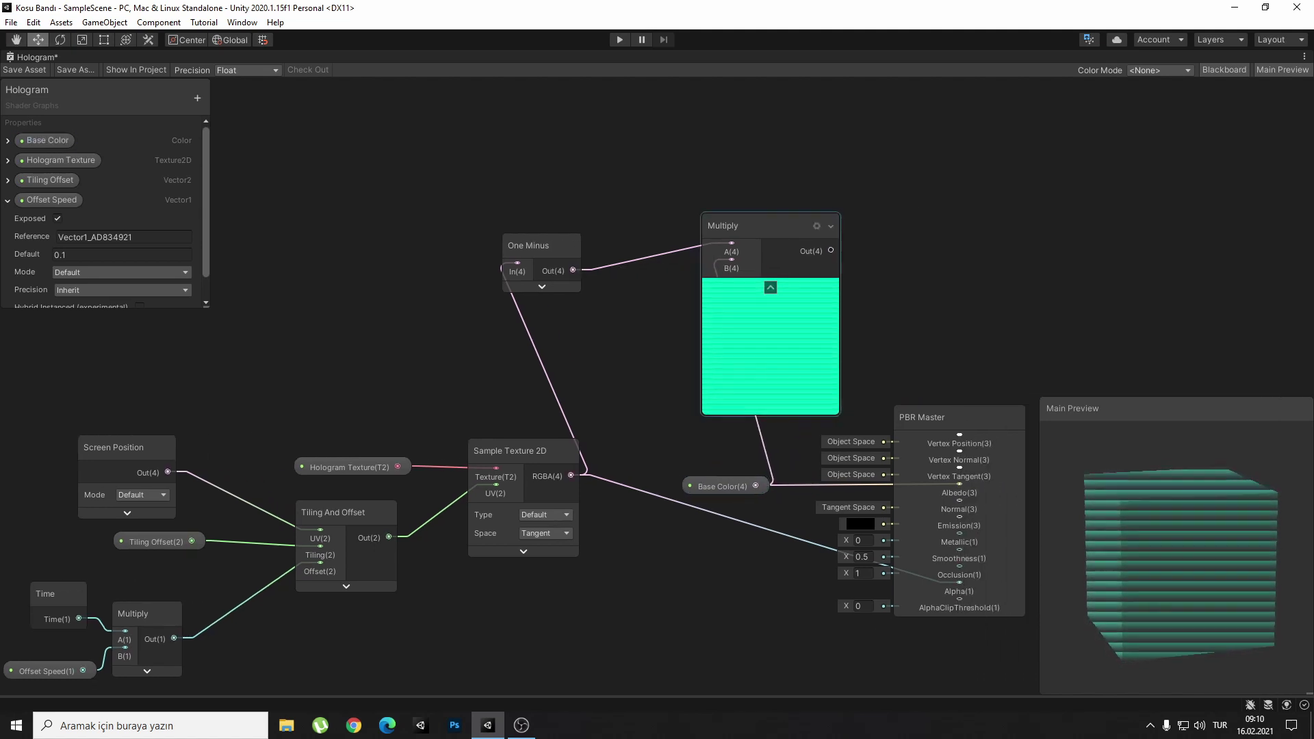
left_click(770, 287)
left_click_drag(722, 225, 702, 248)
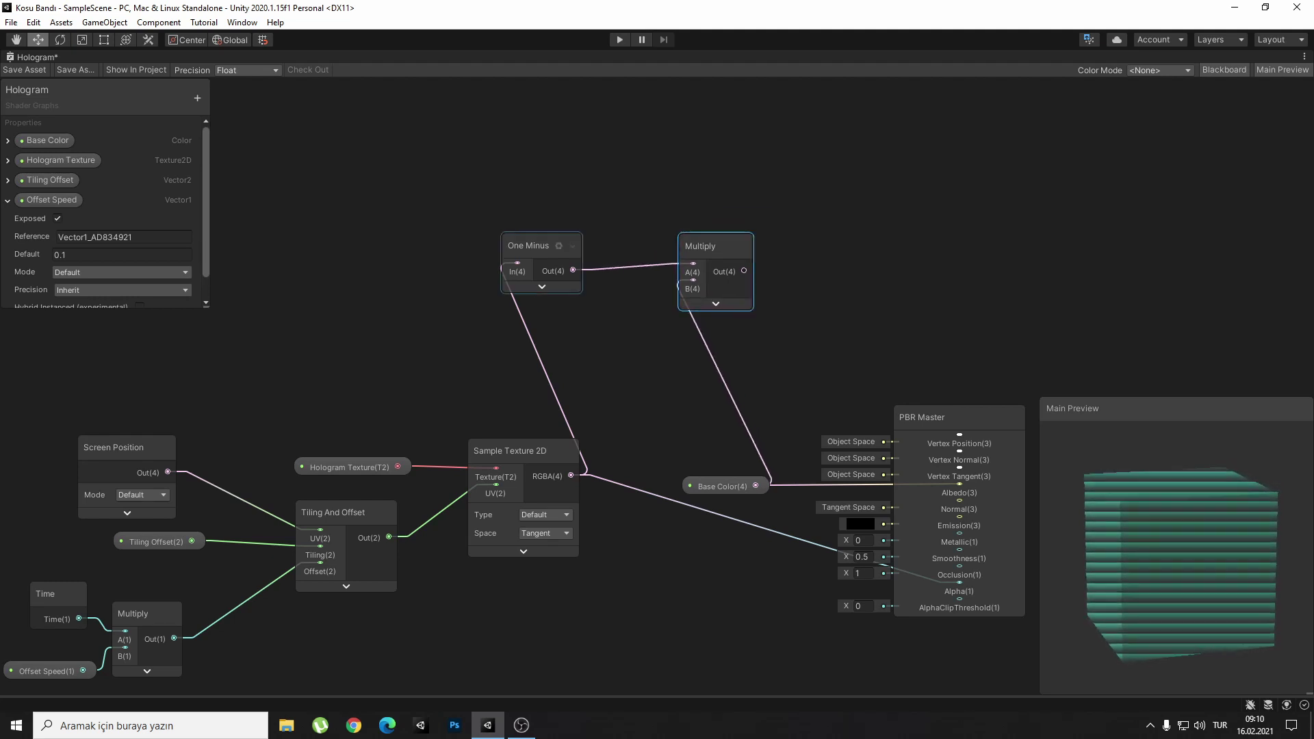
left_click_drag(528, 245, 589, 239)
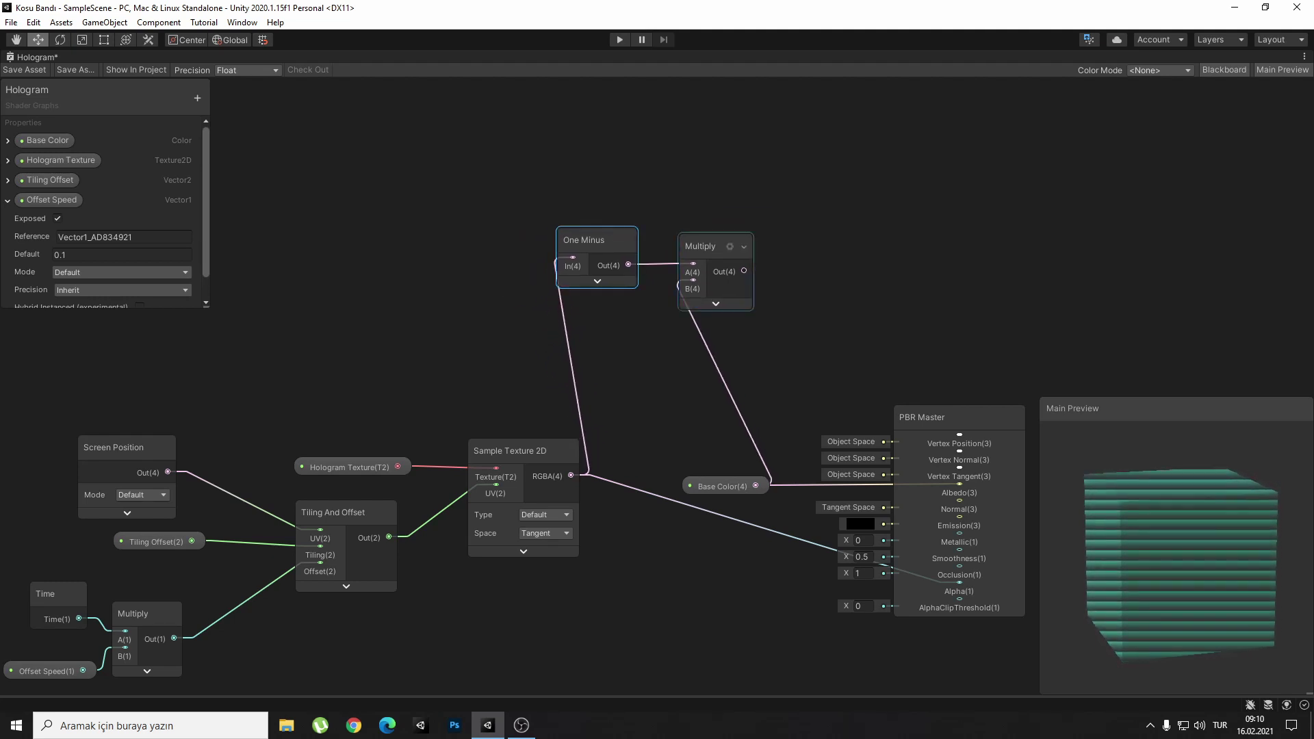
Feed the Multiply output into a new Add node's A input and collapse its preview.
left_click_drag(744, 271, 816, 267)
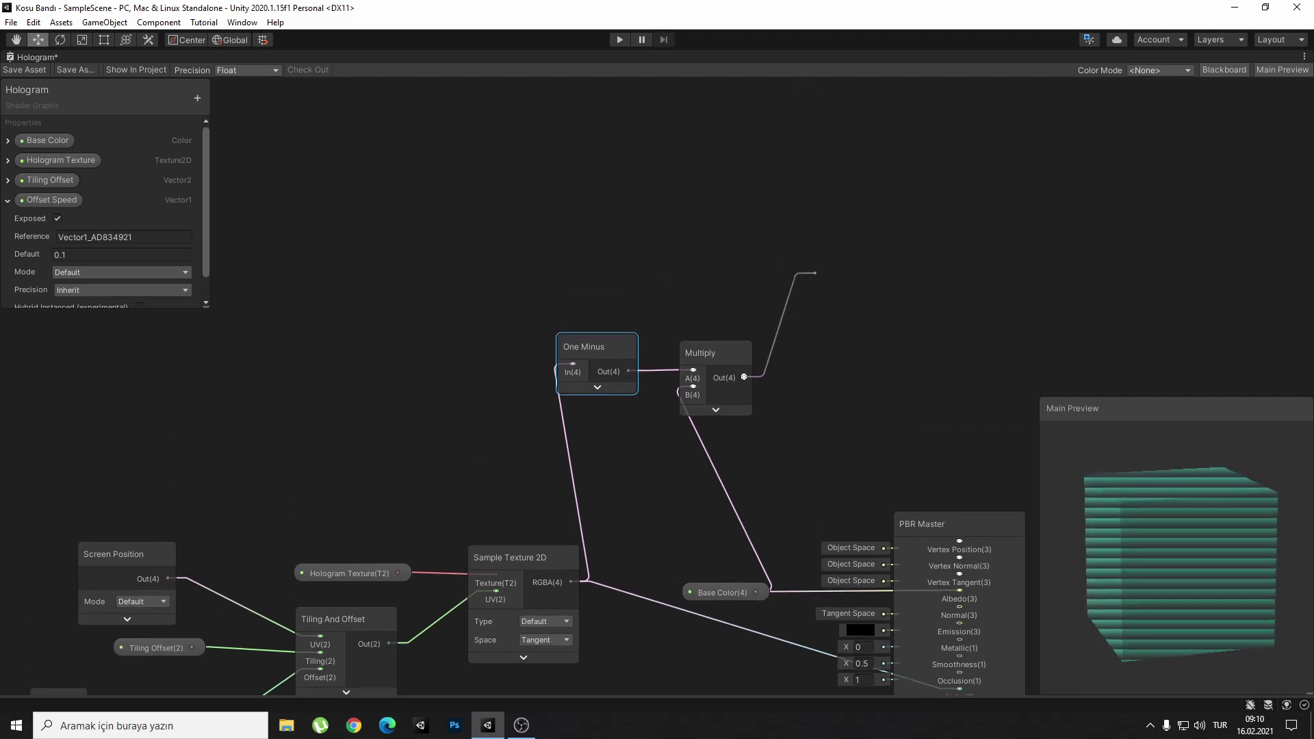
type("add")
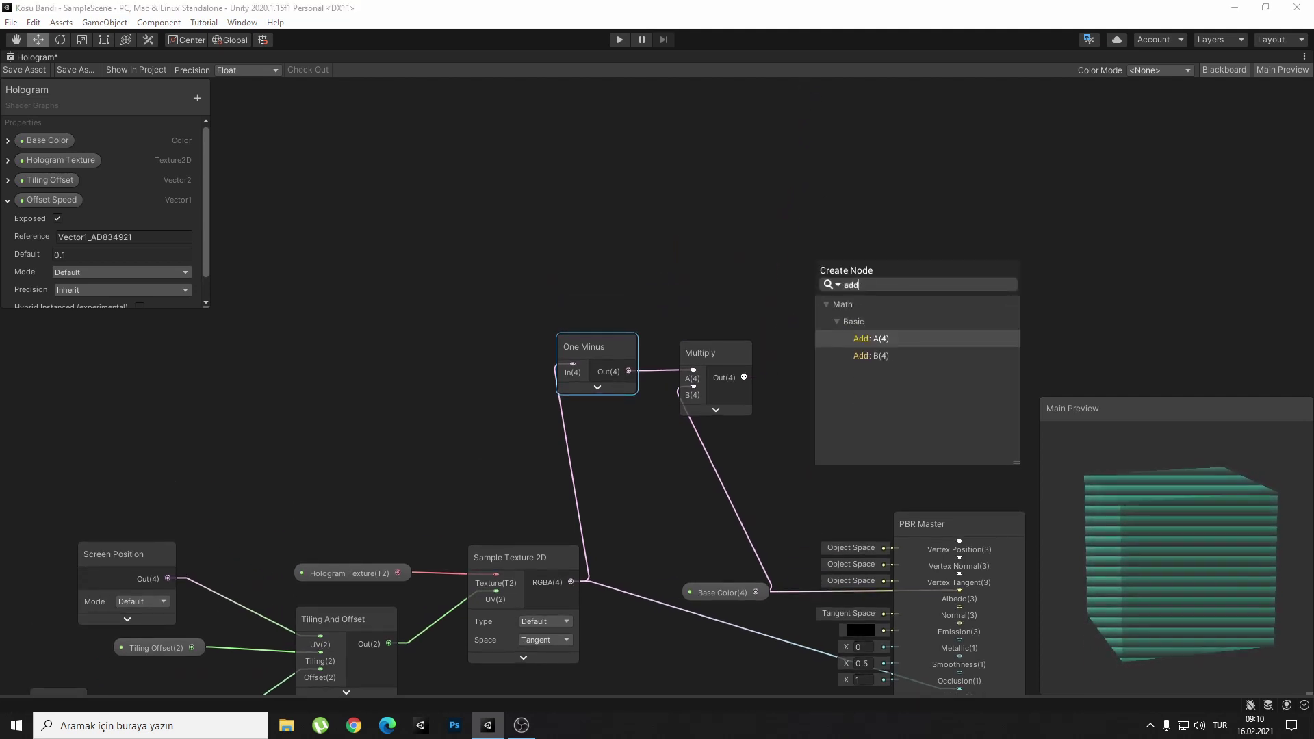
key("Return")
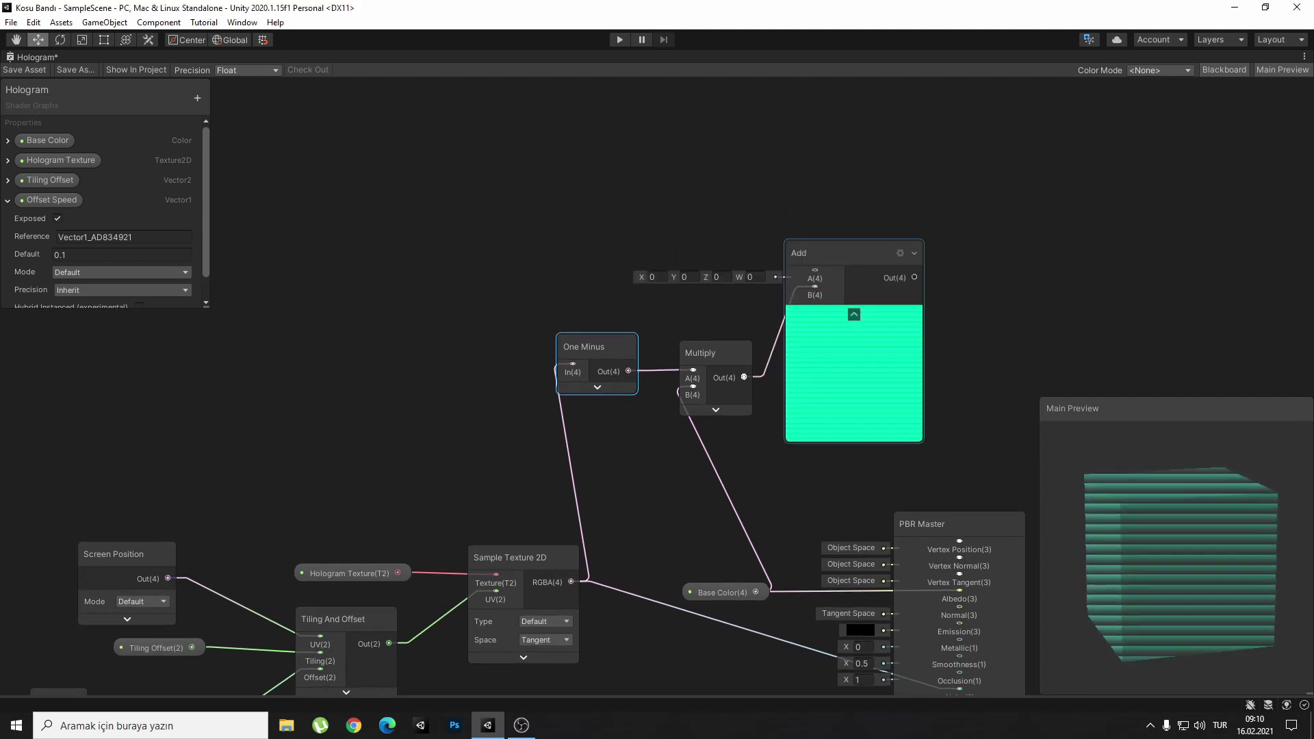
left_click(853, 314)
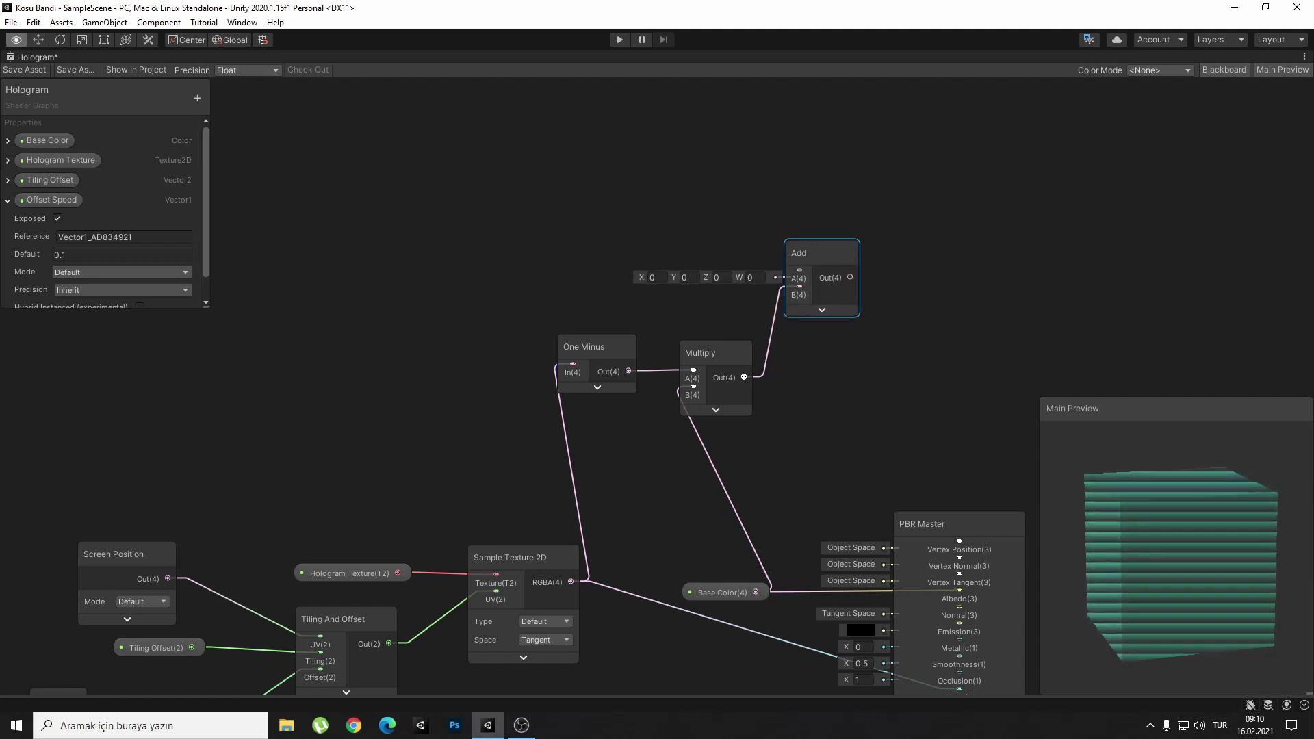
mouse_move(853, 314)
left_mouse_down("alt")
mouse_move(1027, 409)
mouse_move(1081, 459)
left_mouse_up("alt")
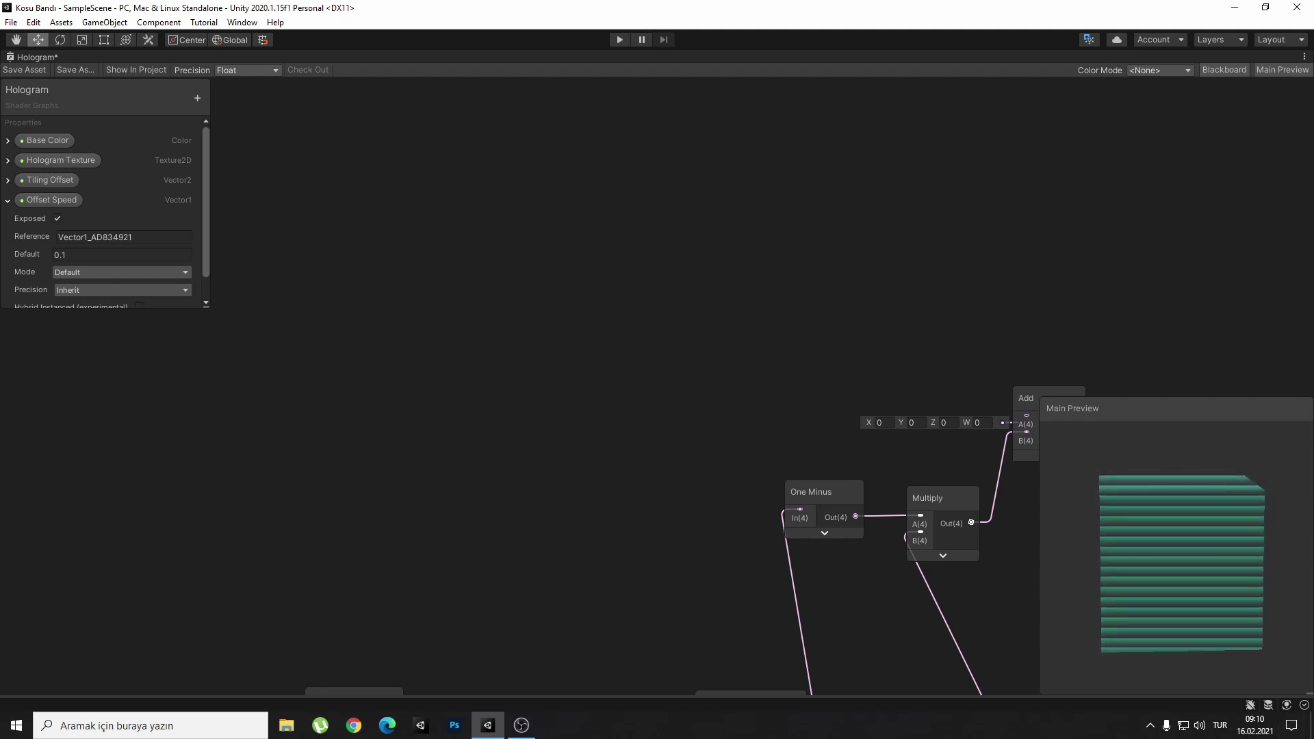
left_click_drag(1177, 561, 1218, 582)
Add a Fresnel Effect node above the graph, keeping its Power at 1.
key("space")
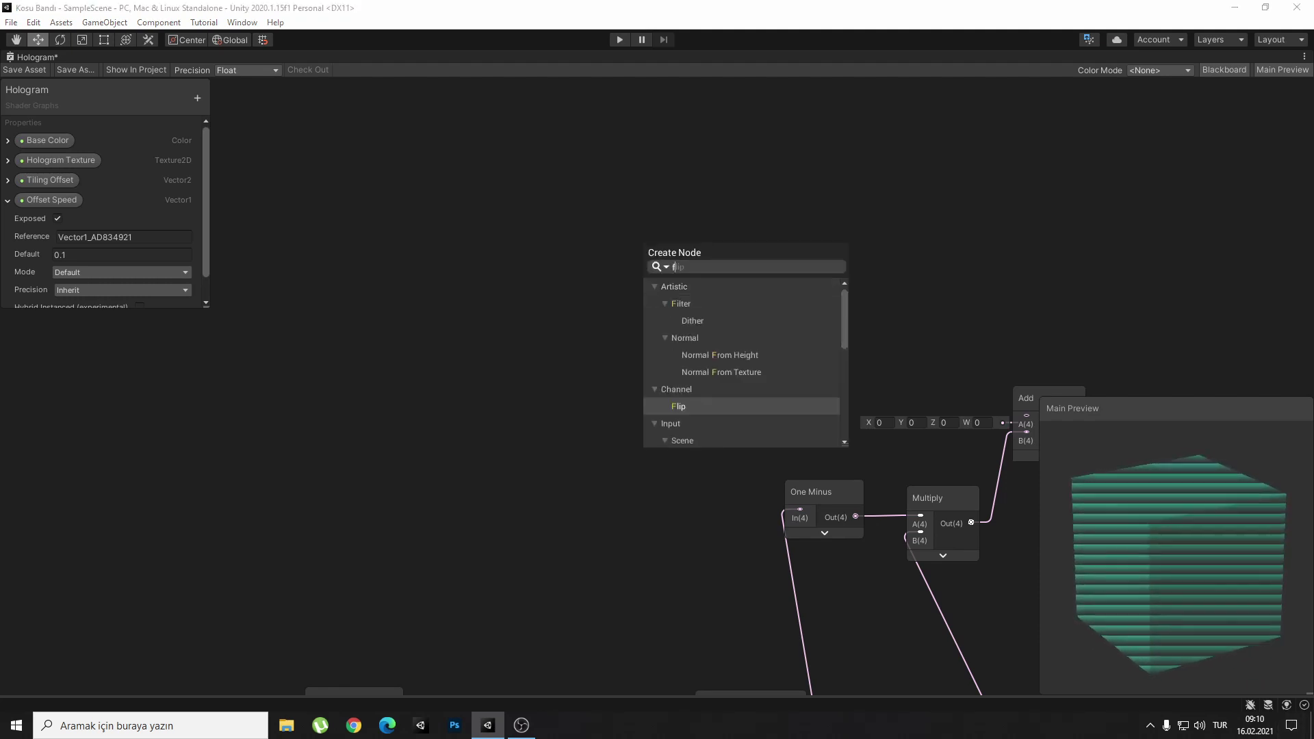
type("frte")
key("BackSpace")
type("e")
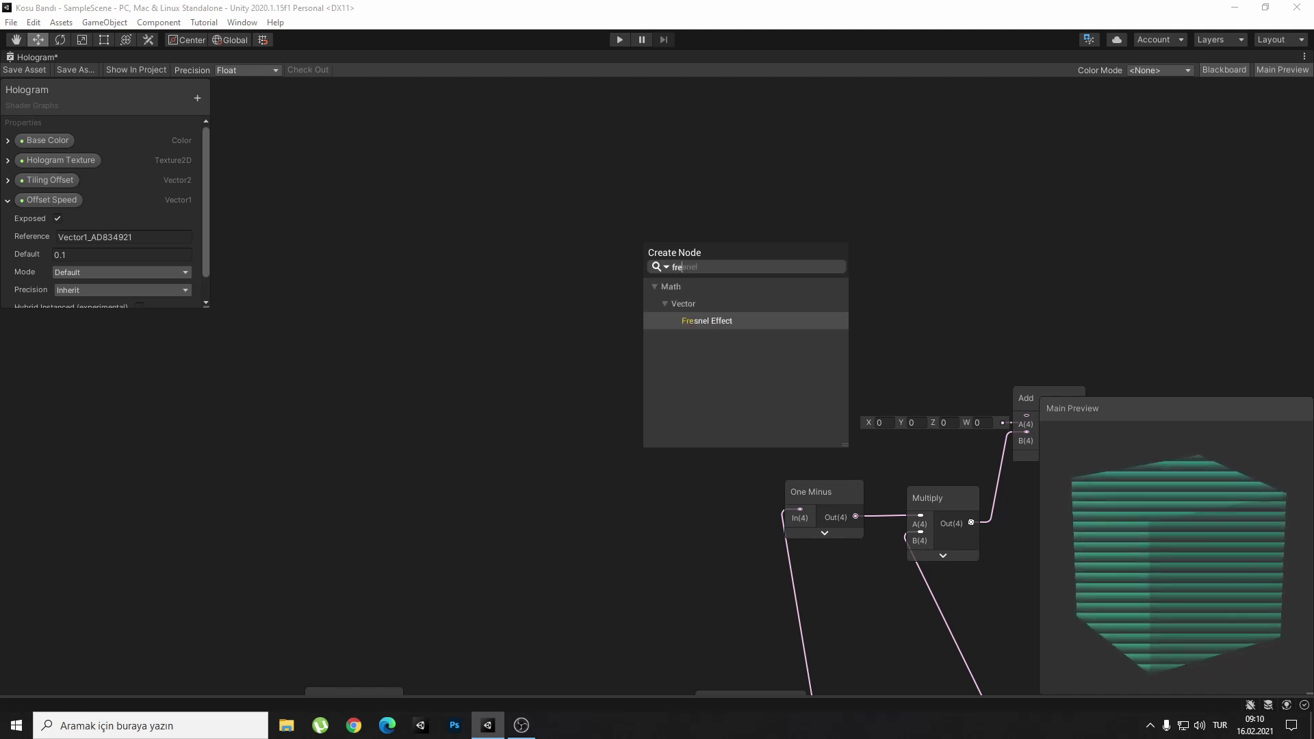
key("Return")
left_click_drag(678, 282, 633, 212)
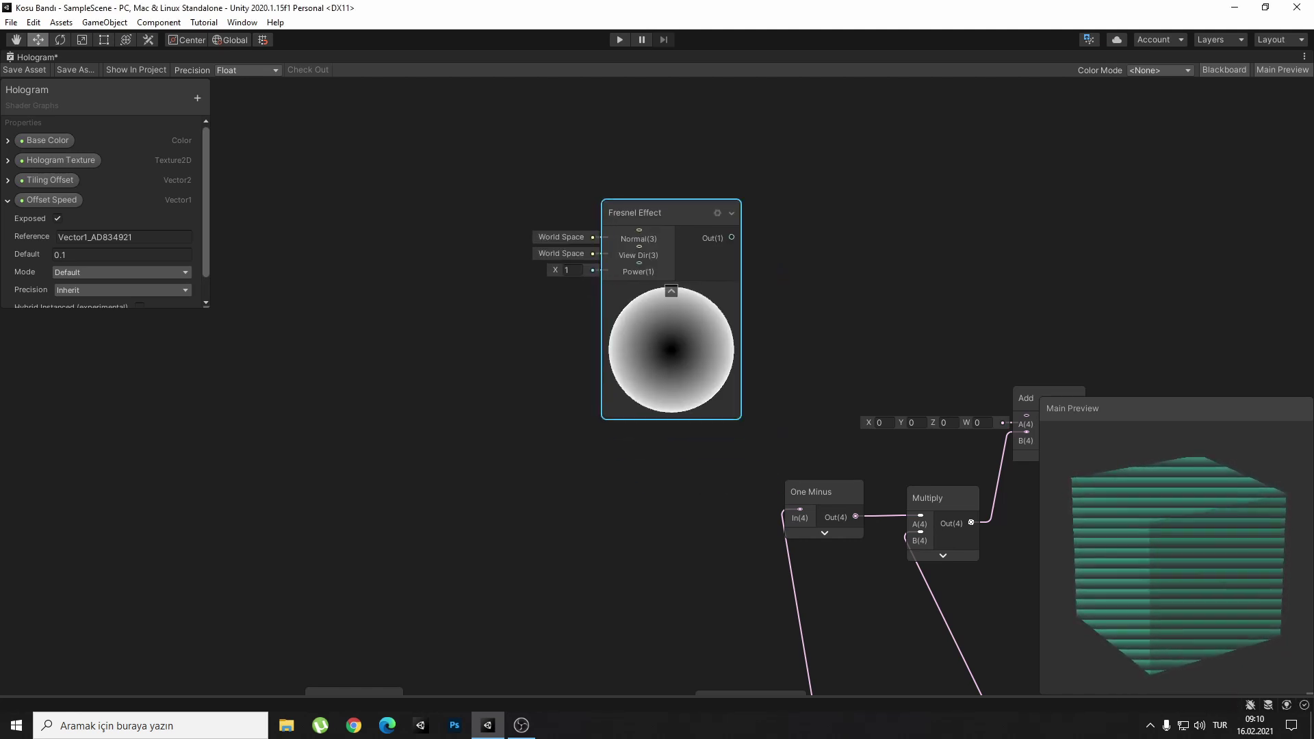
mouse_move(555, 270)
left_mouse_down()
mouse_move(582, 270)
mouse_move(562, 270)
left_mouse_up()
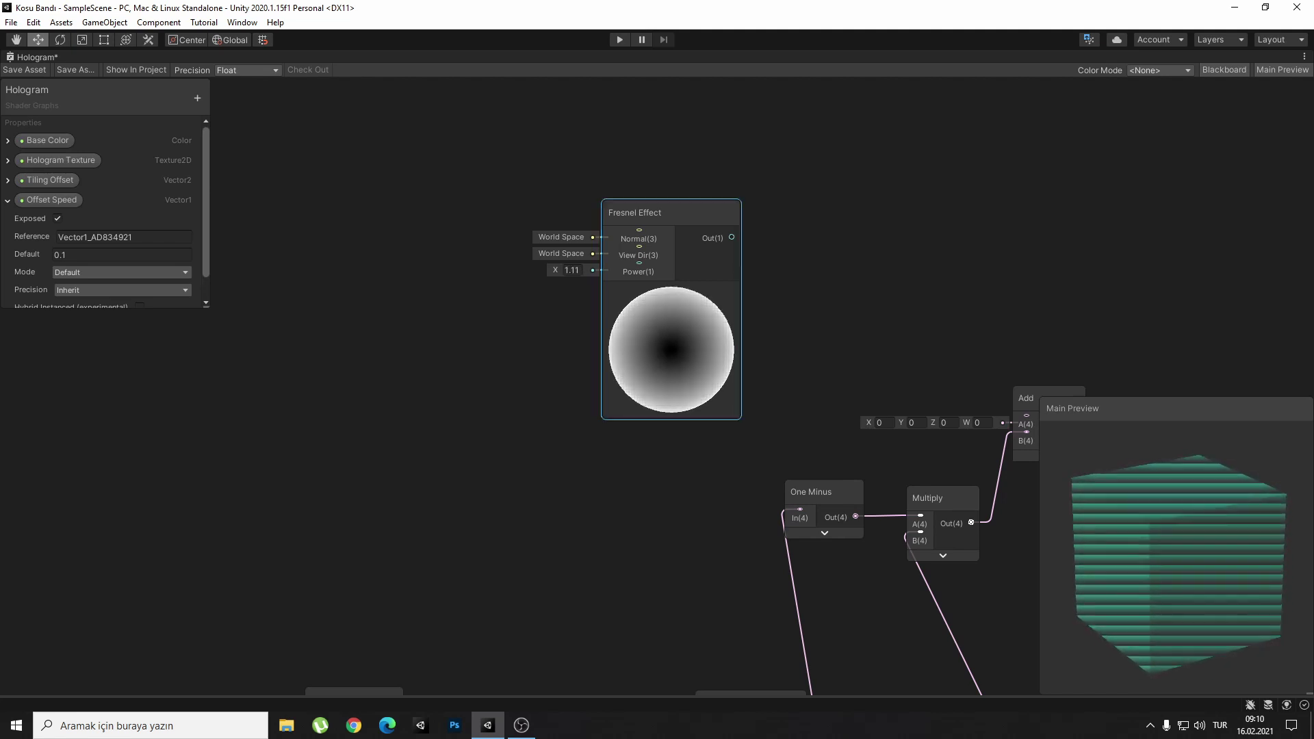
key("ctrl+z")
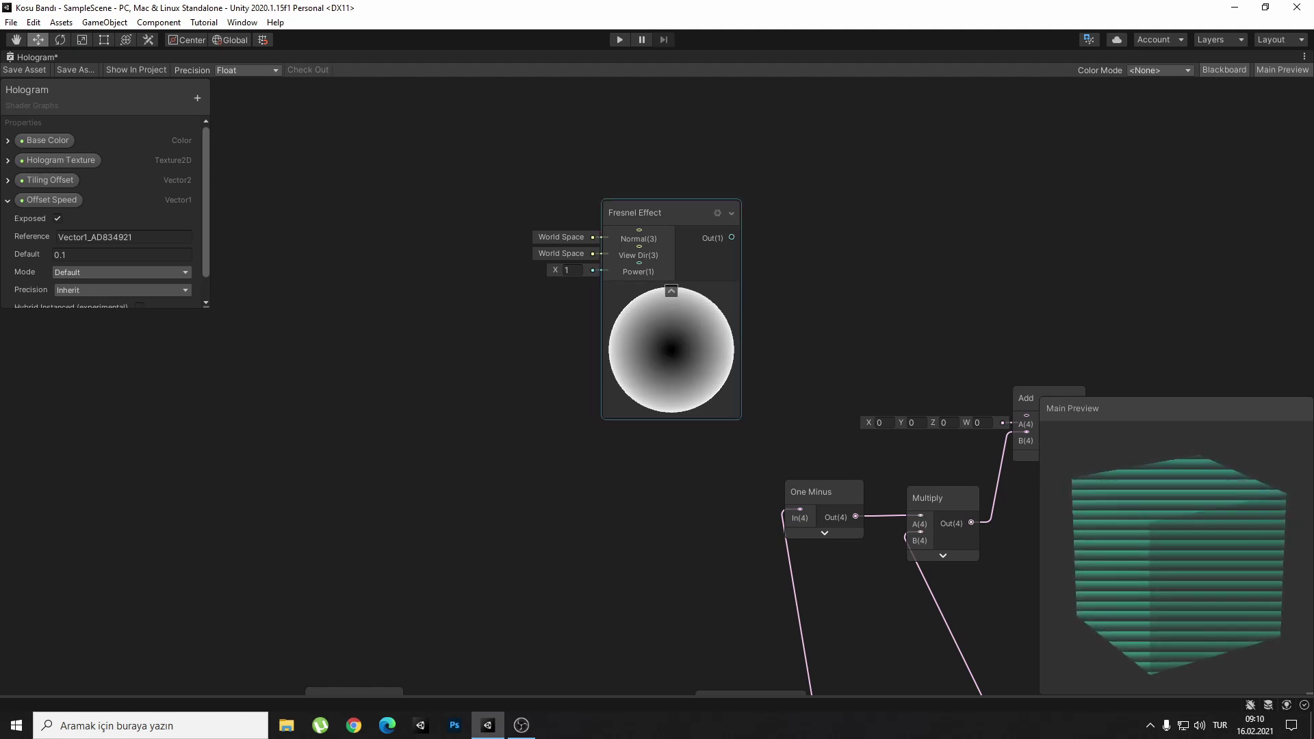
Drive the Fresnel Power input from a new Vector 1 node.
left_click_drag(602, 271, 510, 286)
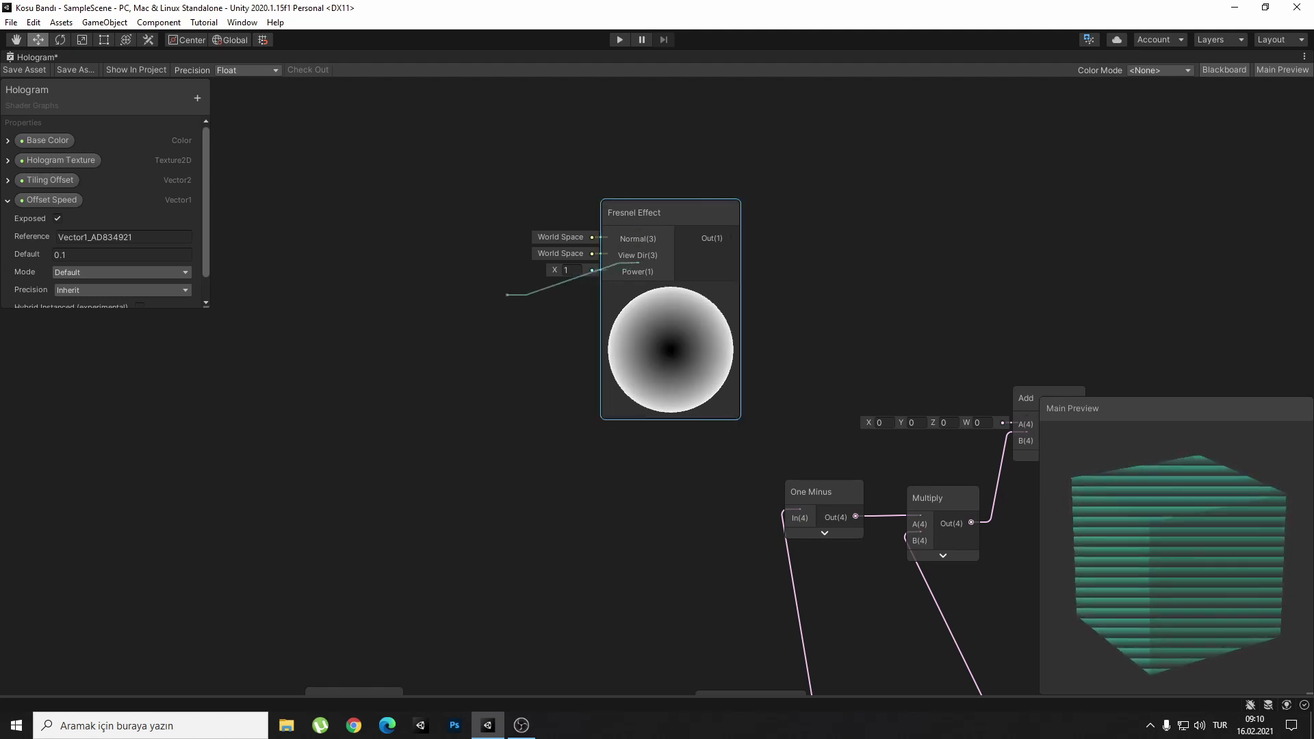
type("vector")
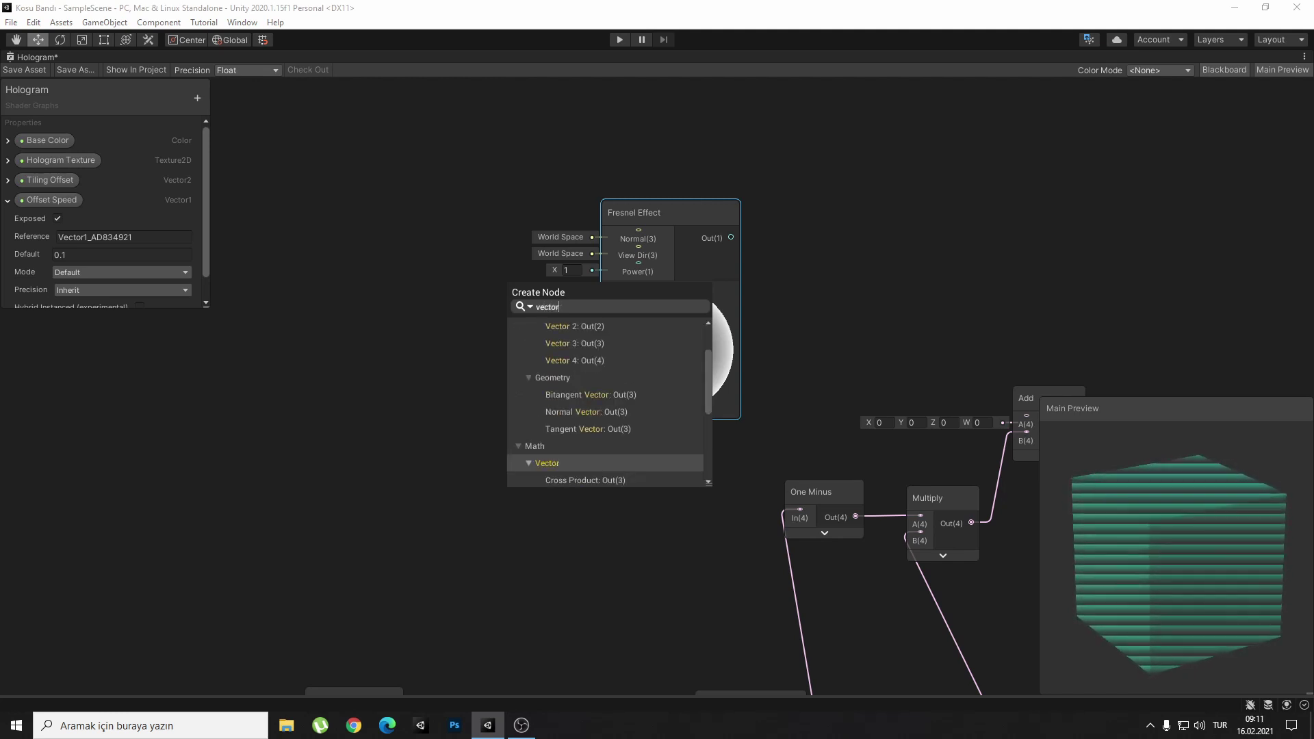
type(" 1")
key("Return")
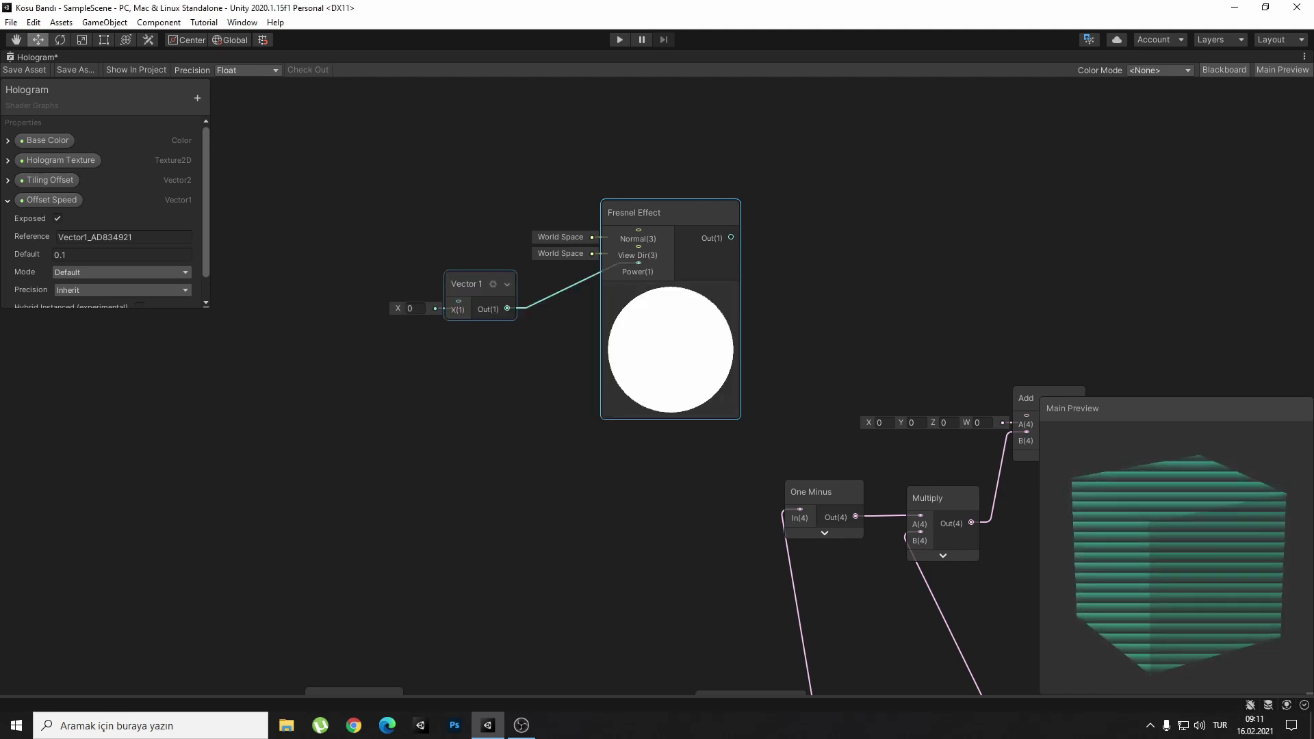
middle_click_drag(466, 290, 512, 293)
Convert the Vector 1 node feeding Fresnel Power into a property.
left_click(520, 291)
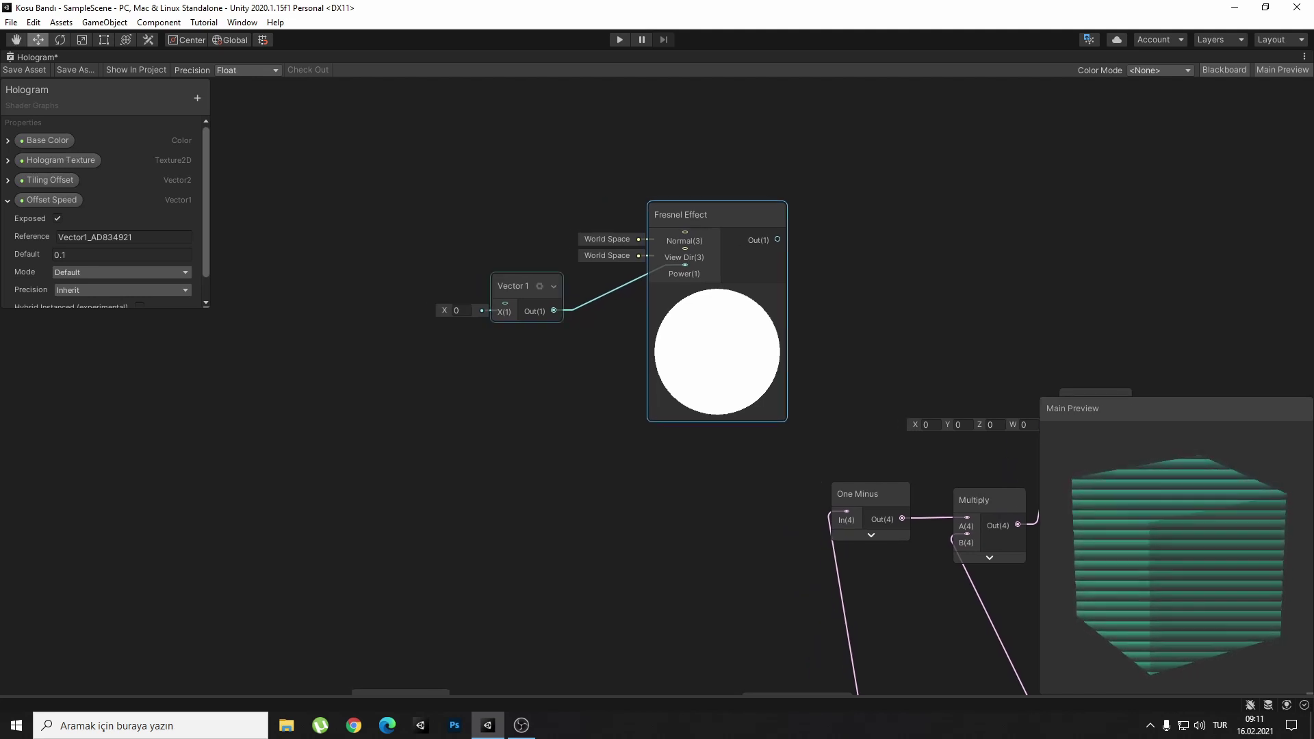
right_click(510, 288)
mouse_move(588, 420)
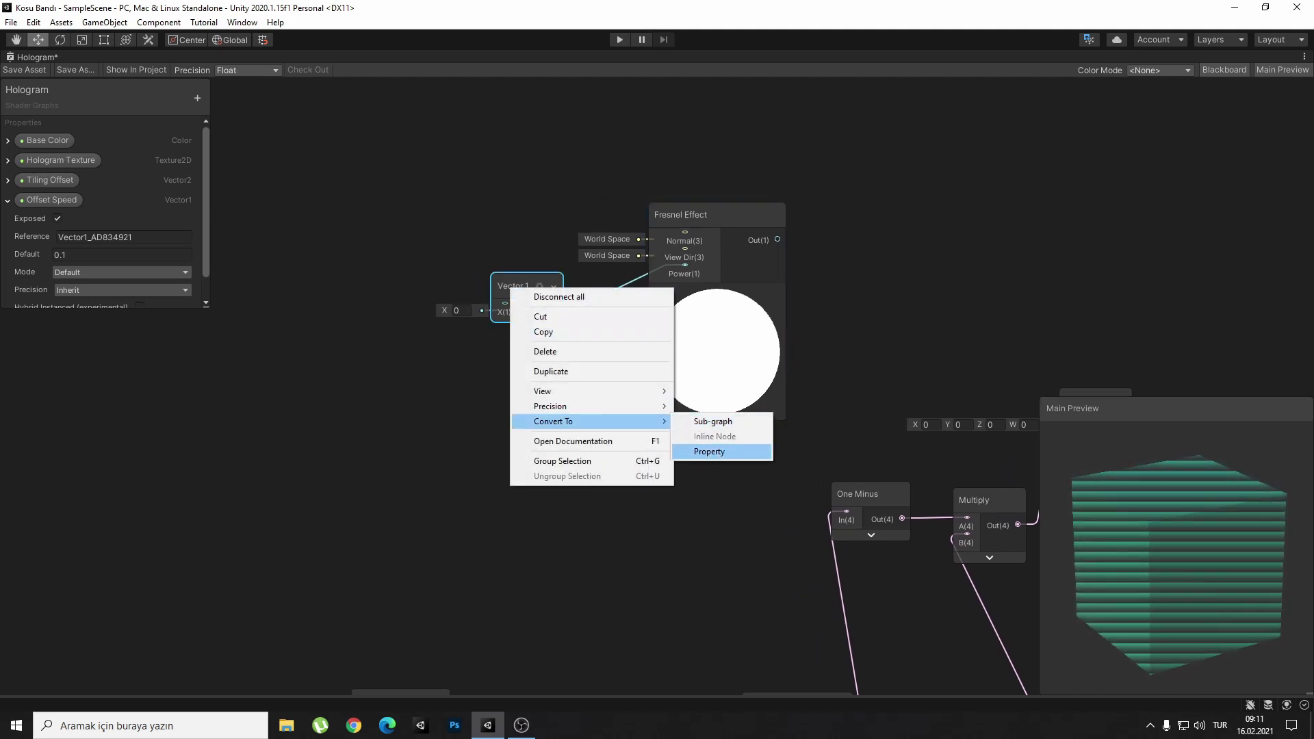
left_click(712, 452)
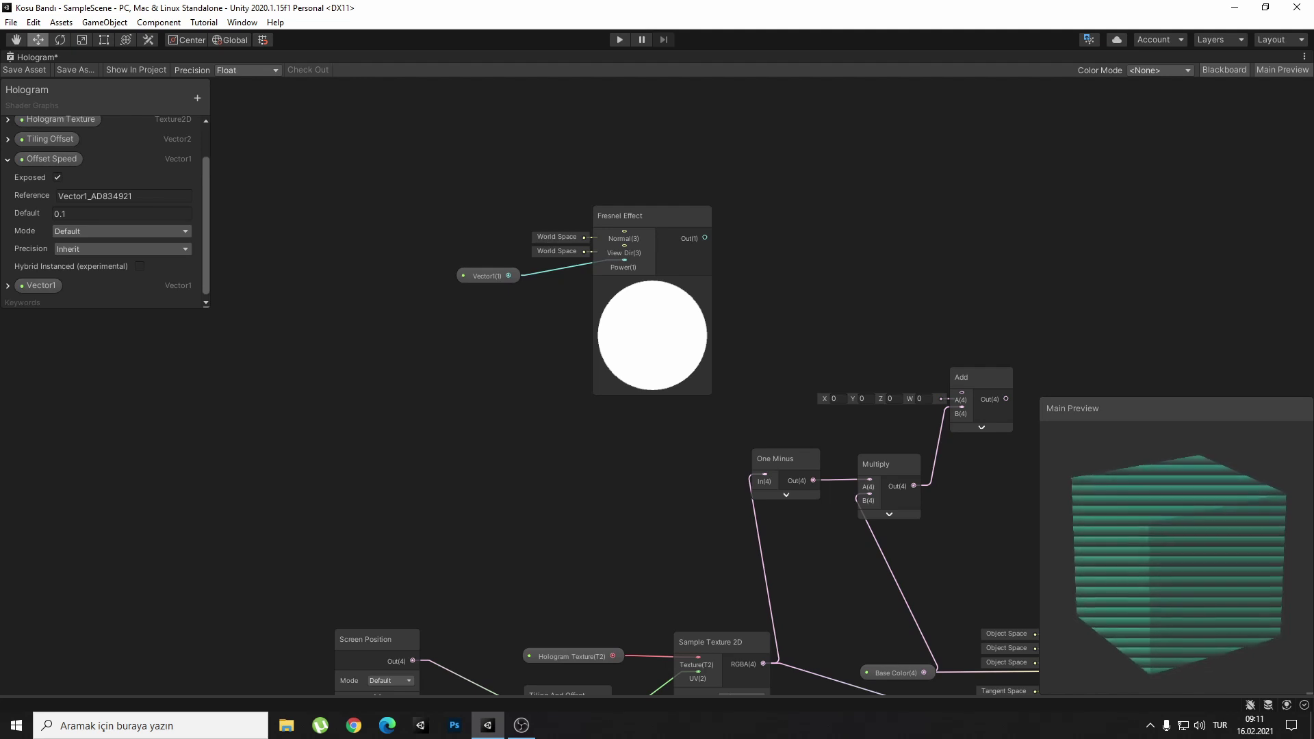
Rename the property to Fresnel Power and set its default to 3.
right_click(52, 285)
left_click(75, 293)
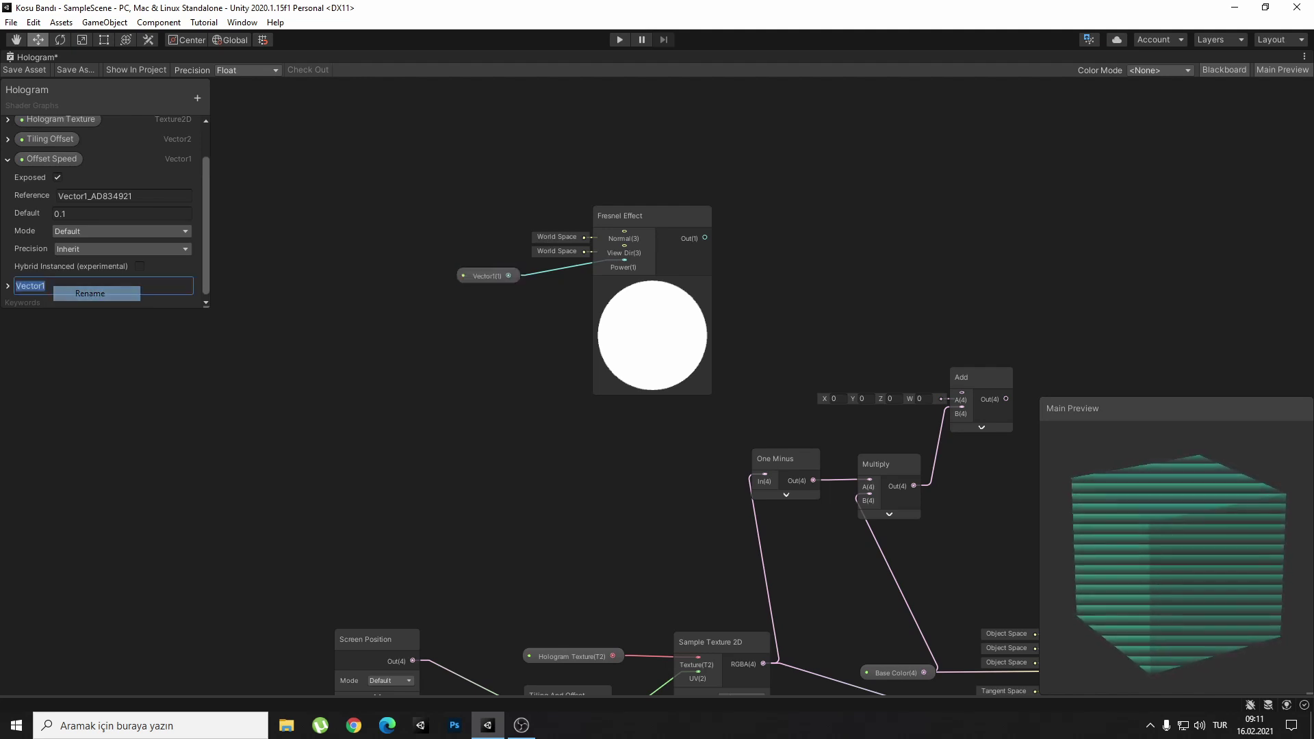
type("Fresnel Power")
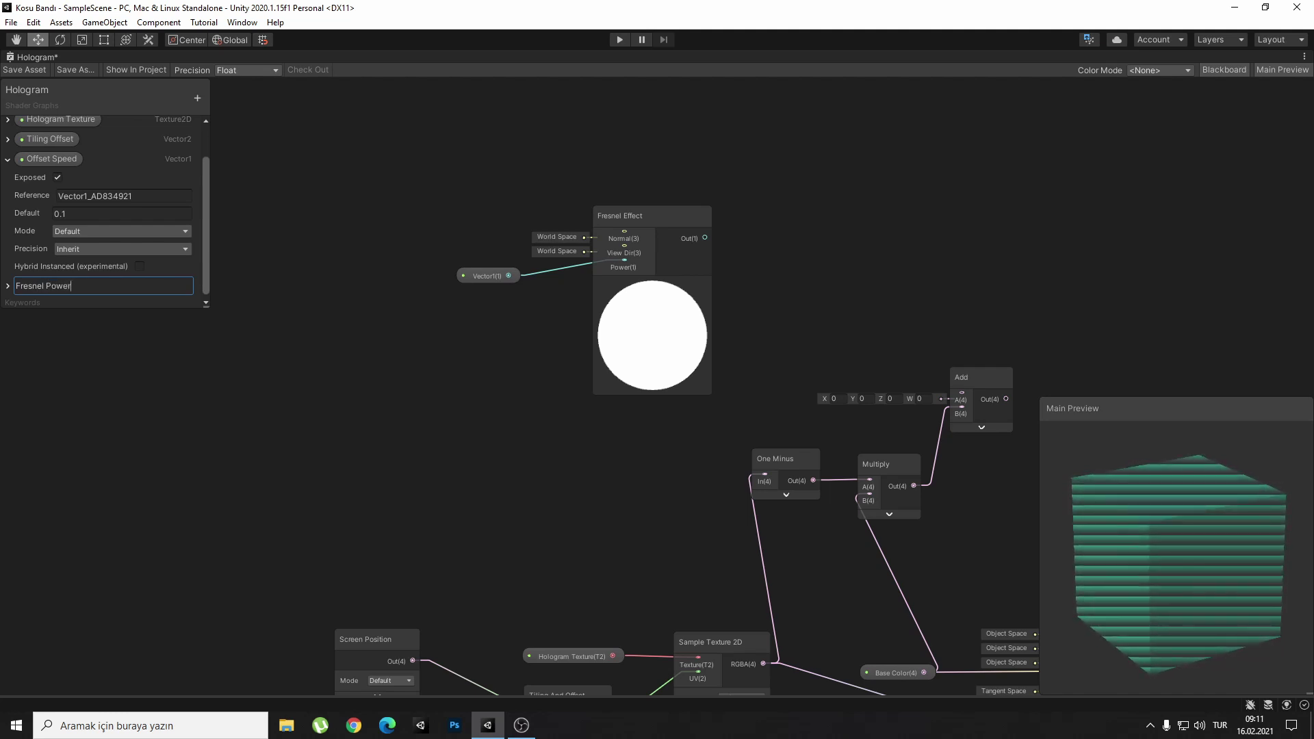
key("Return")
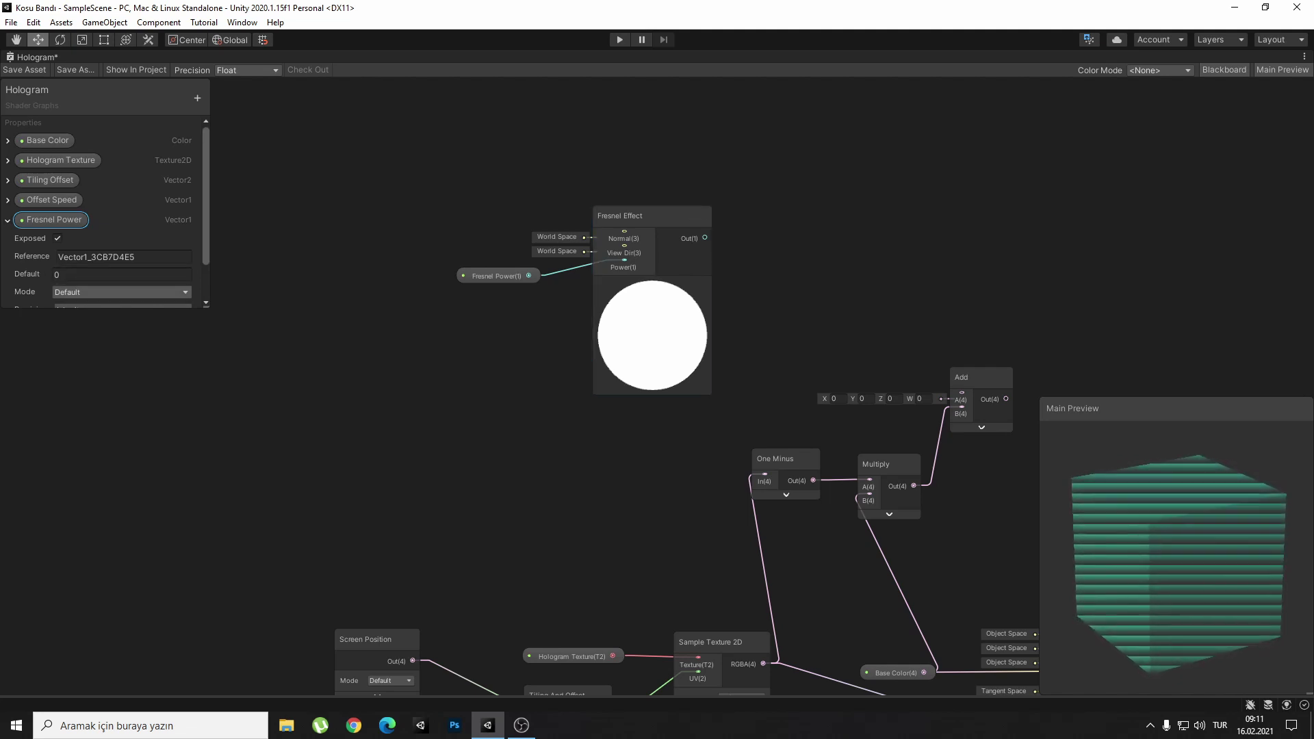
left_click(122, 274)
type("3")
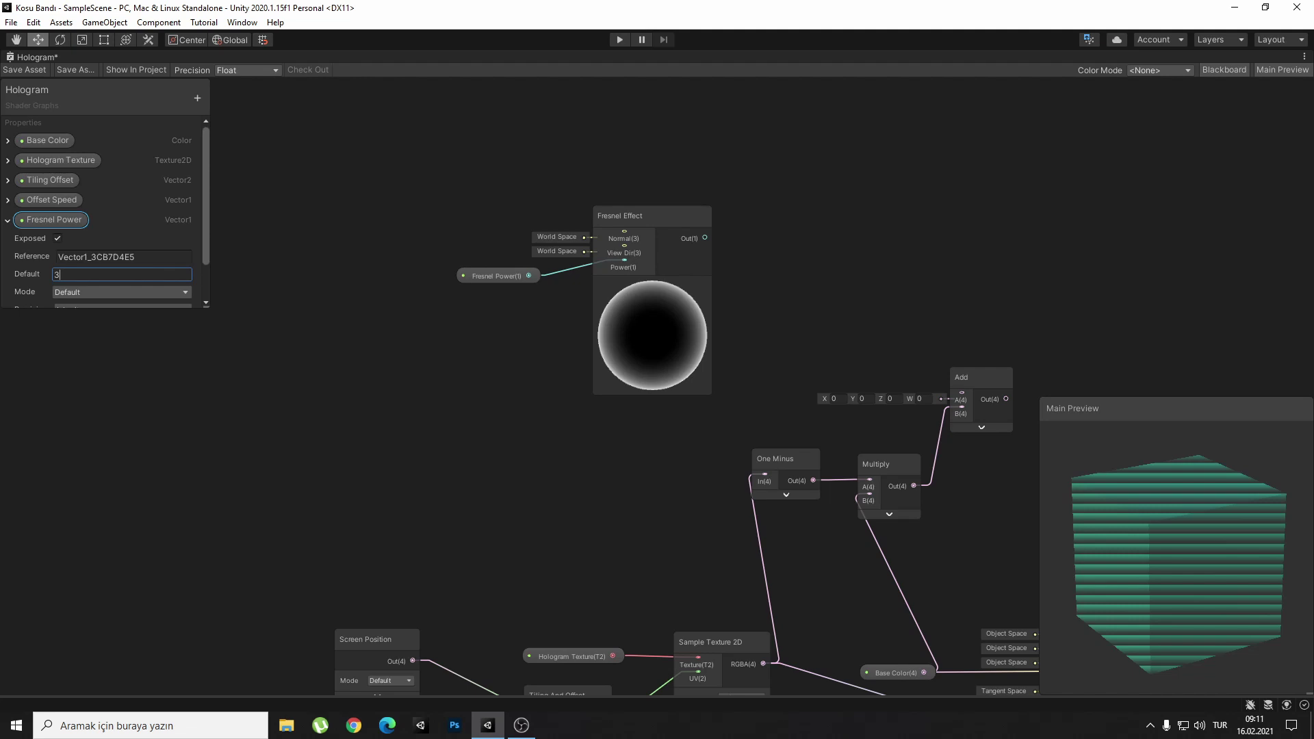
key("Return")
left_click(8, 220)
left_click(54, 219)
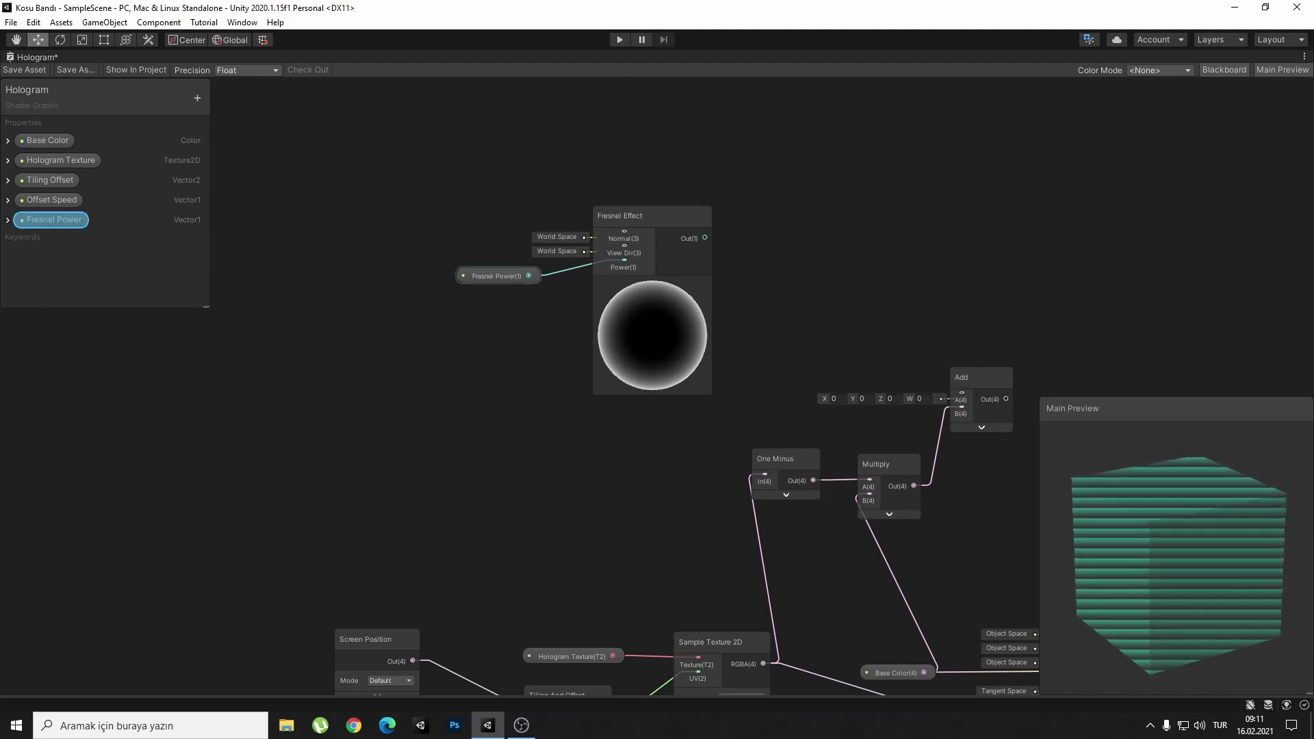
Add a Multiply node right of Fresnel Effect, taking the Fresnel output into B.
left_click_drag(492, 277, 499, 262)
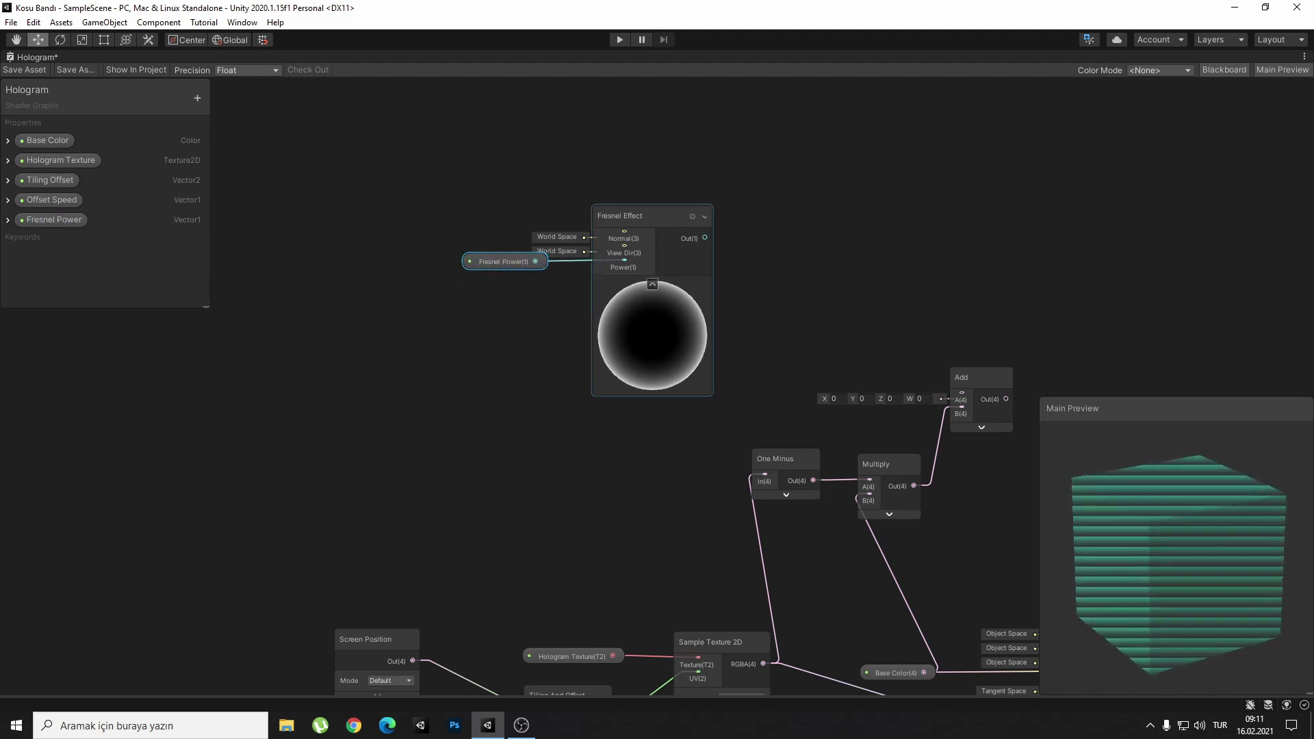
left_click_drag(705, 238, 780, 205)
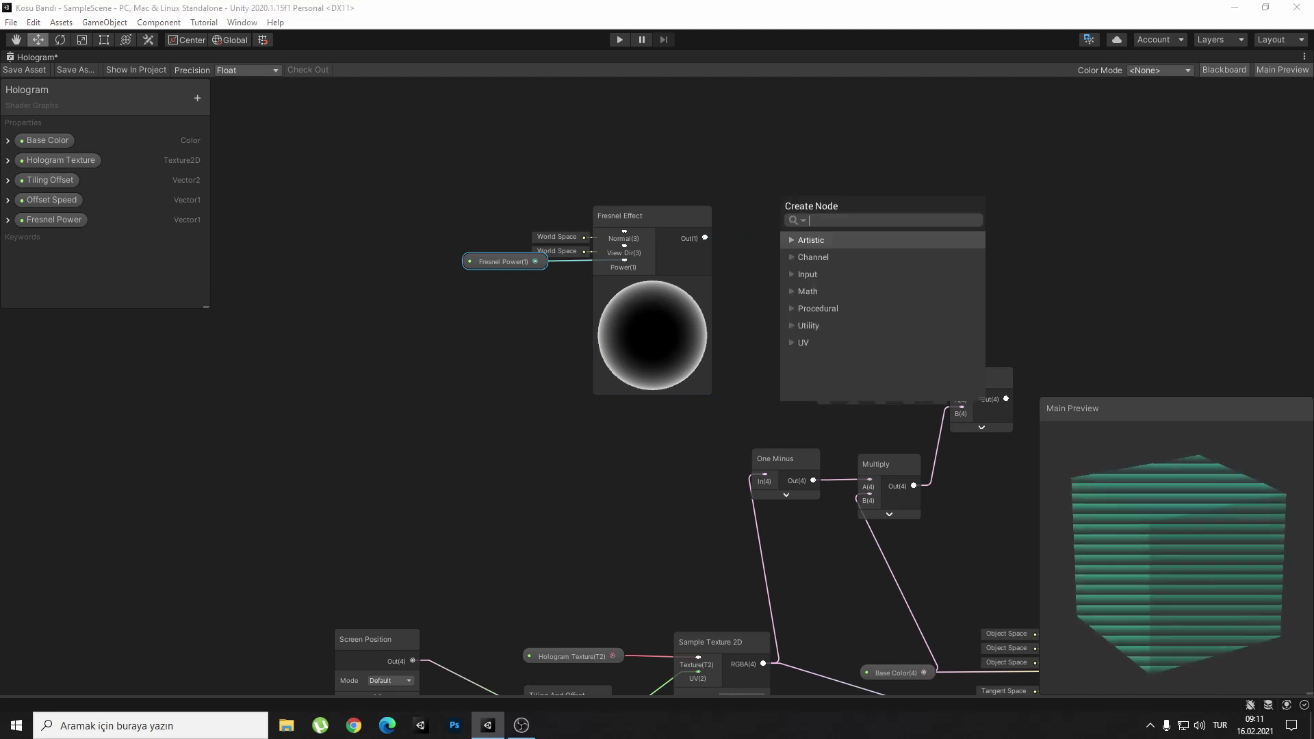
type("mu")
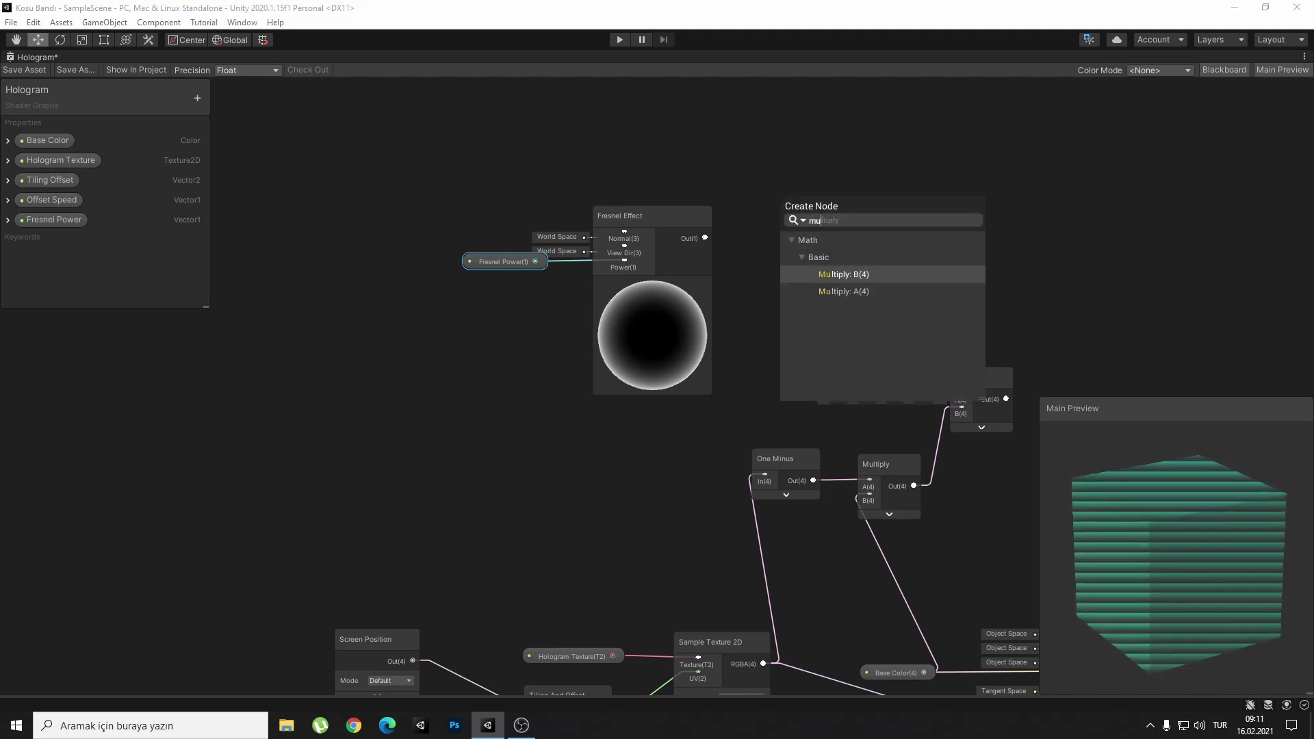
key("Return")
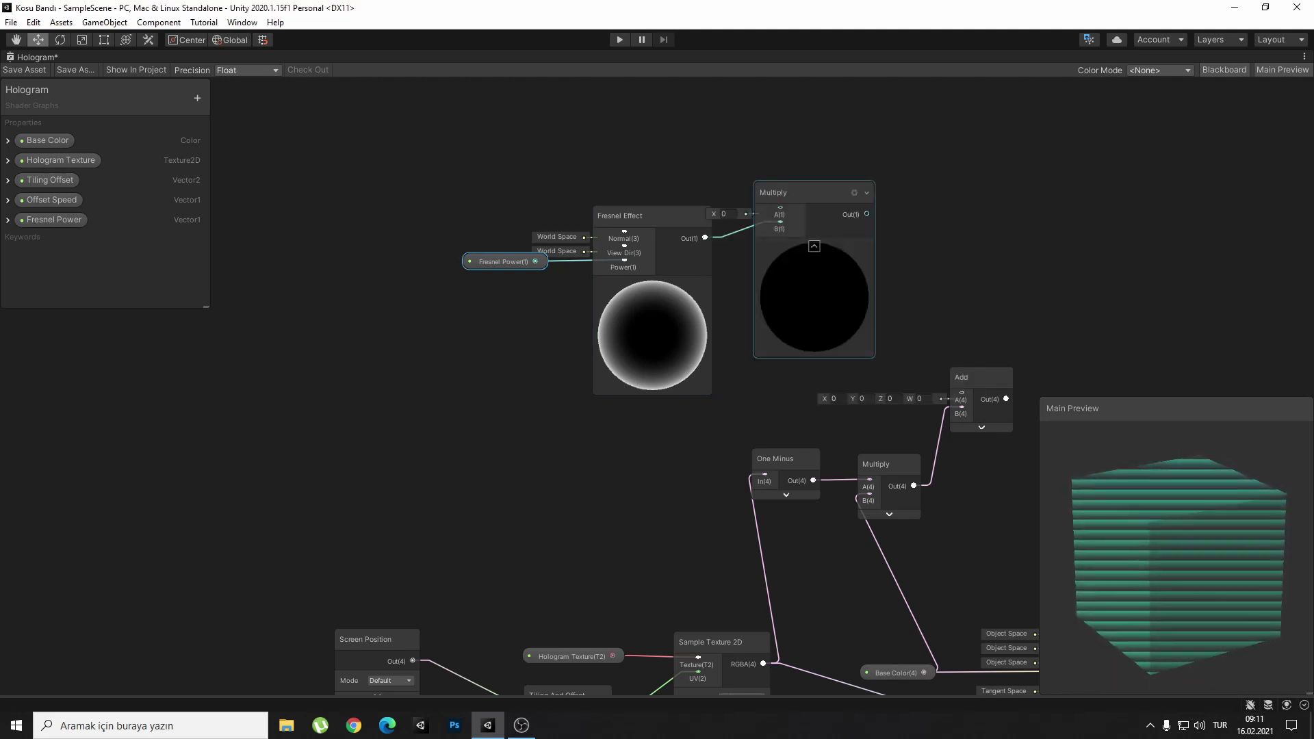
middle_click_drag(814, 246, 714, 289)
left_click_drag(713, 301, 747, 301)
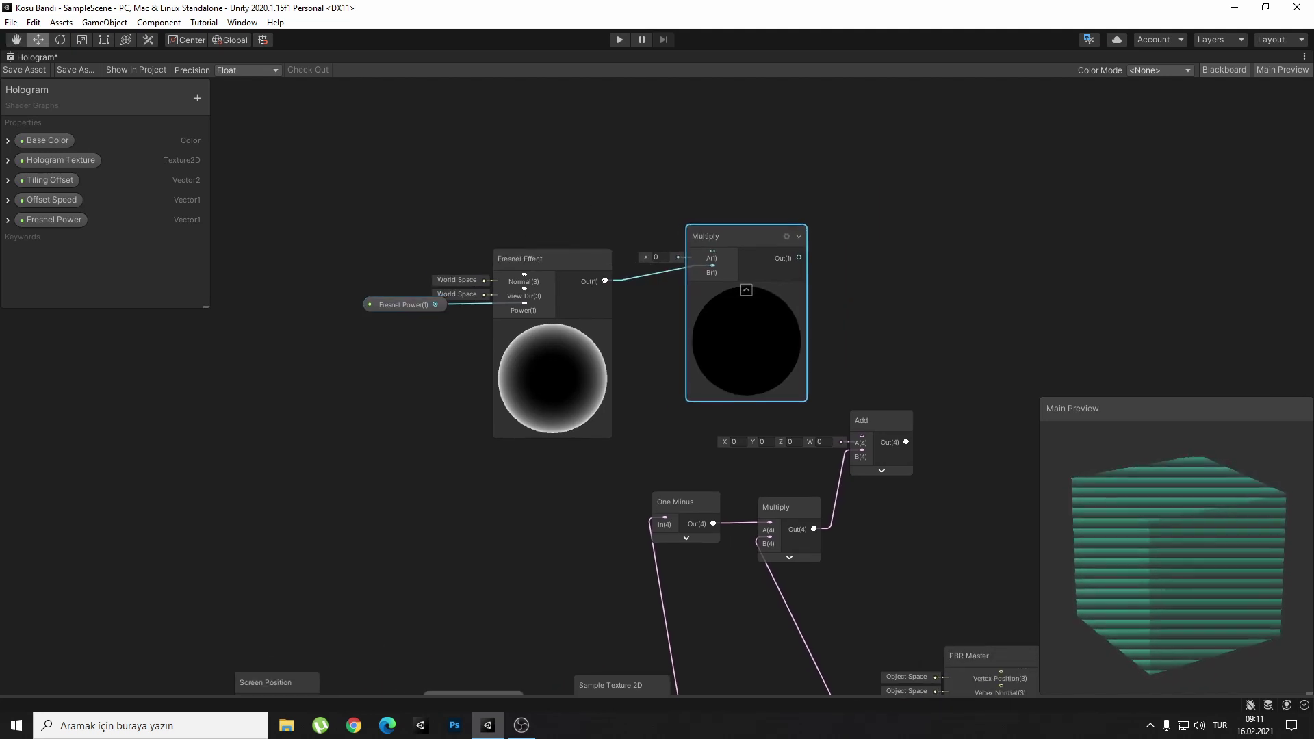
middle_click_drag(684, 342, 734, 441)
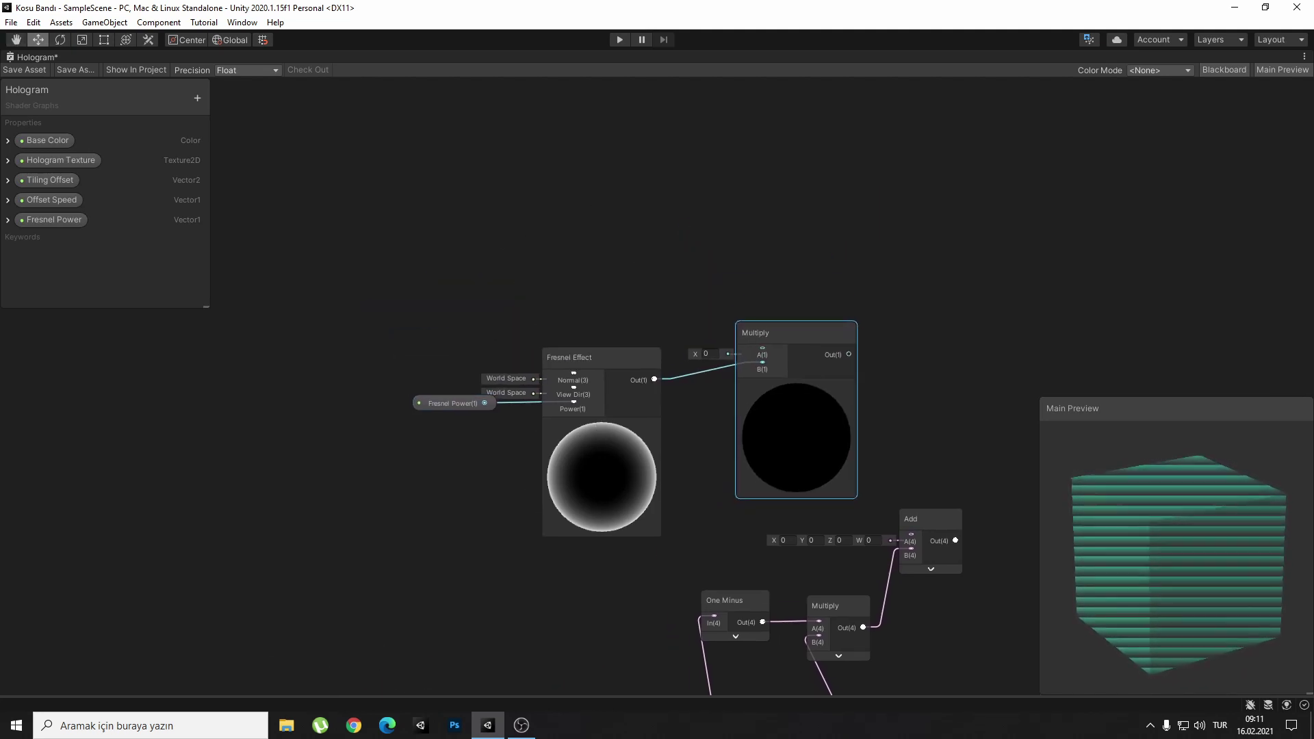
key("space")
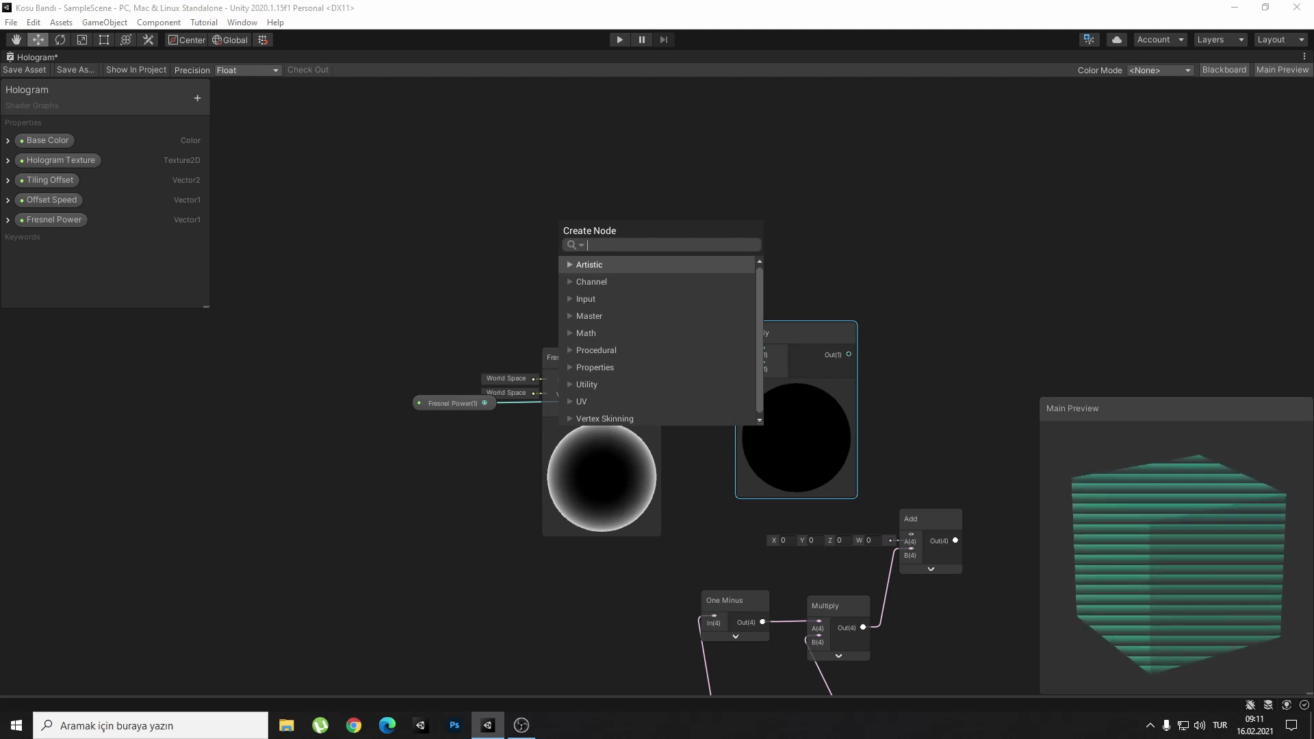
Add a Color node in HDR mode and convert it to a property.
type("col")
key("Down")
key("Down")
key("Down")
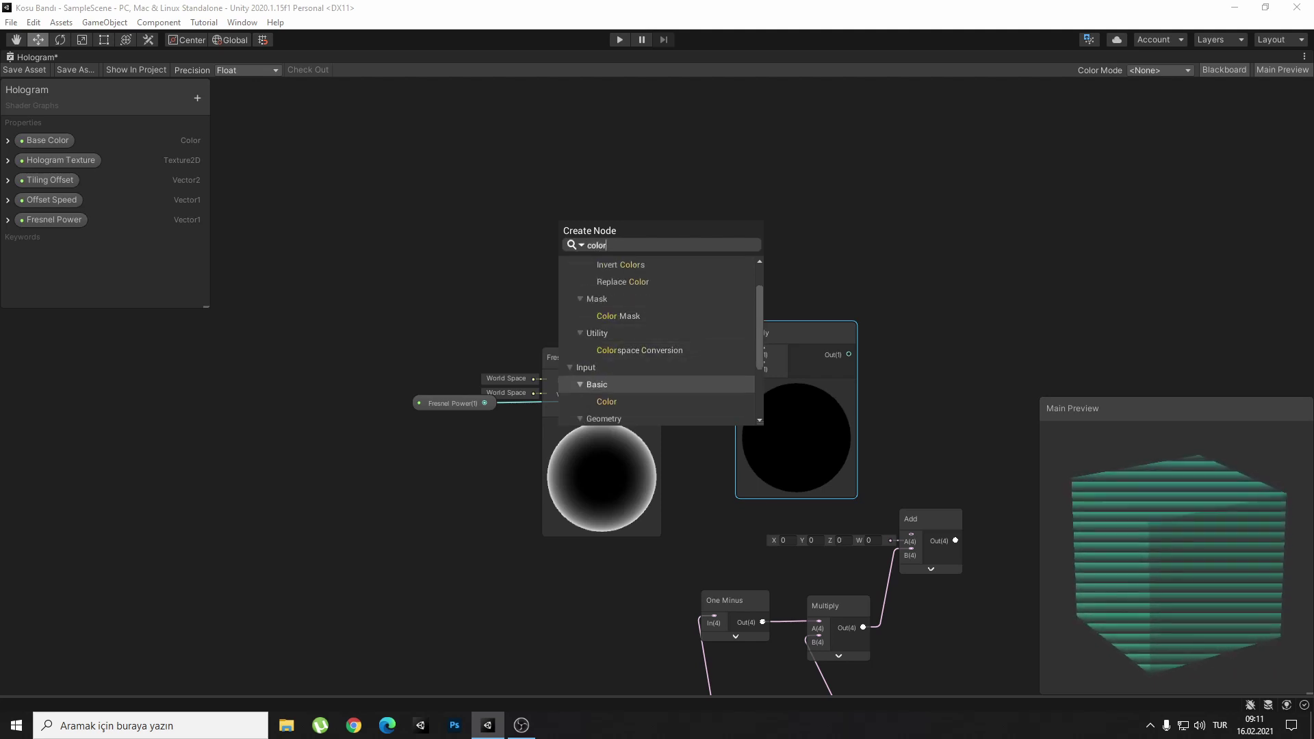
key("Down")
key("Return")
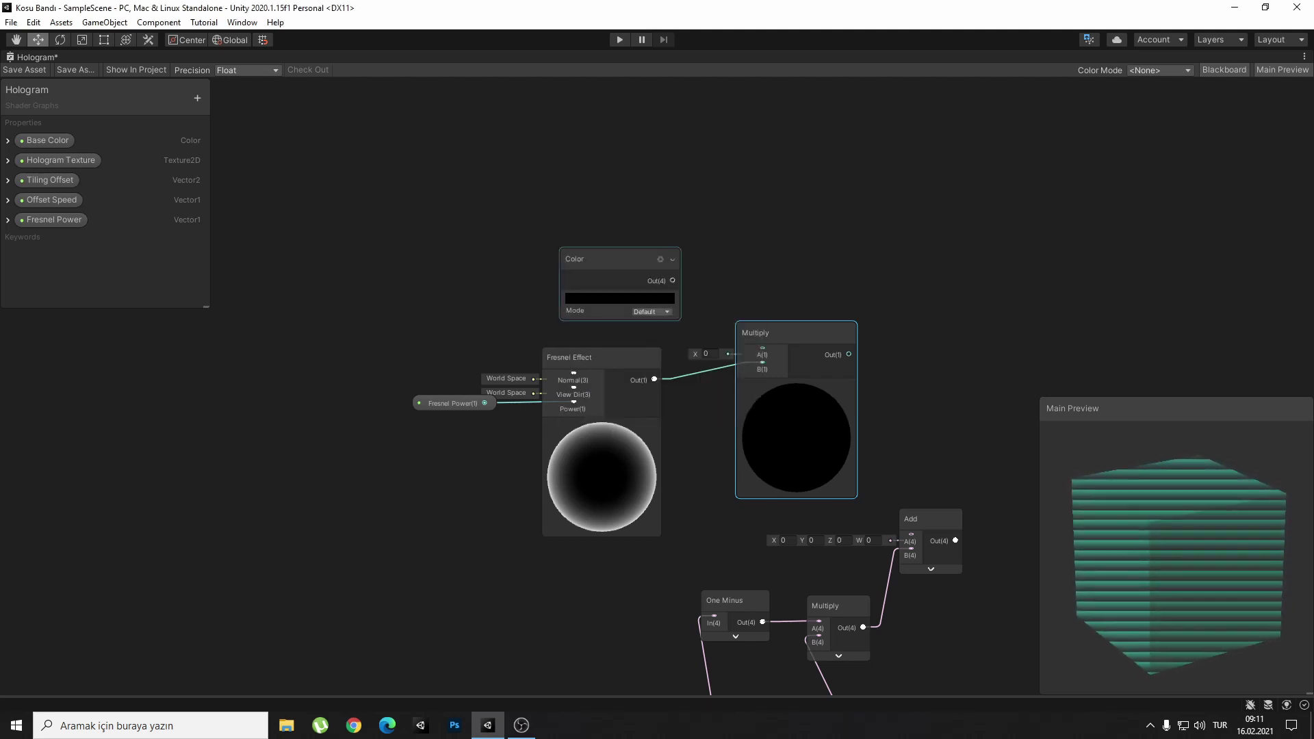
left_click(652, 312)
left_click(643, 337)
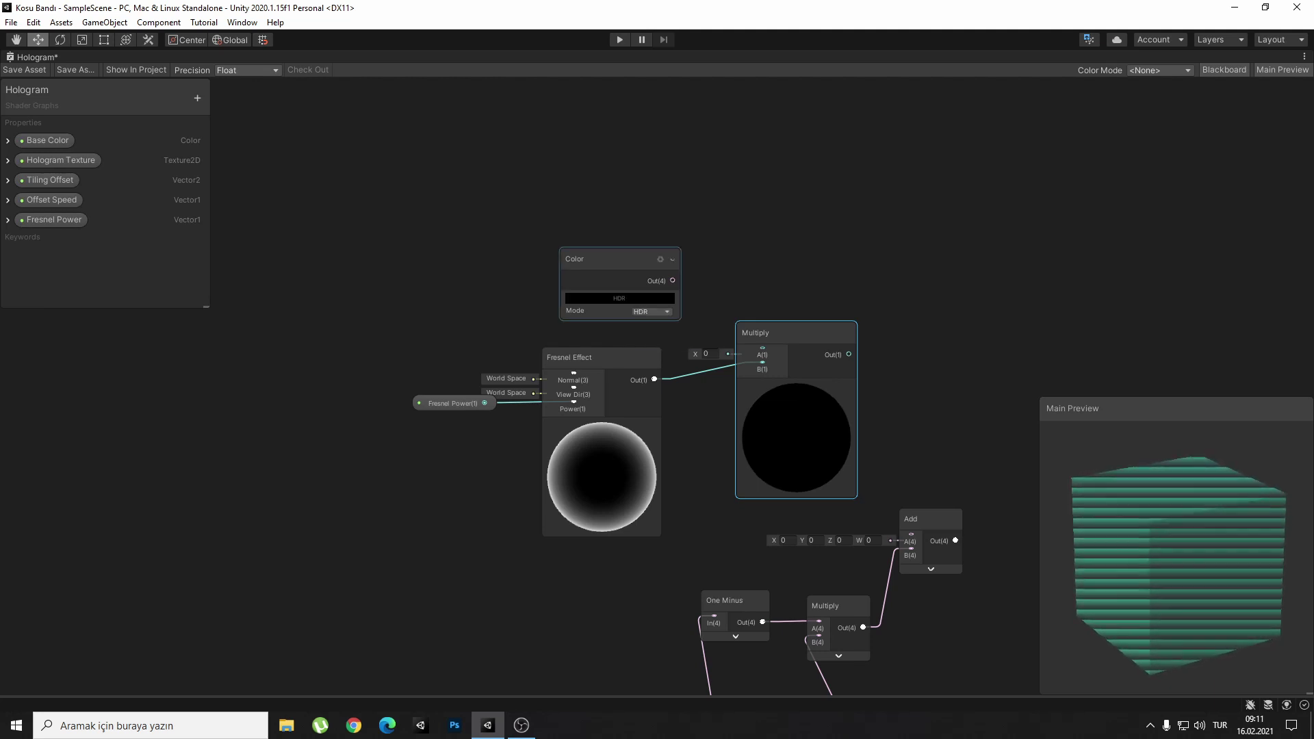
right_click(613, 267)
mouse_move(677, 400)
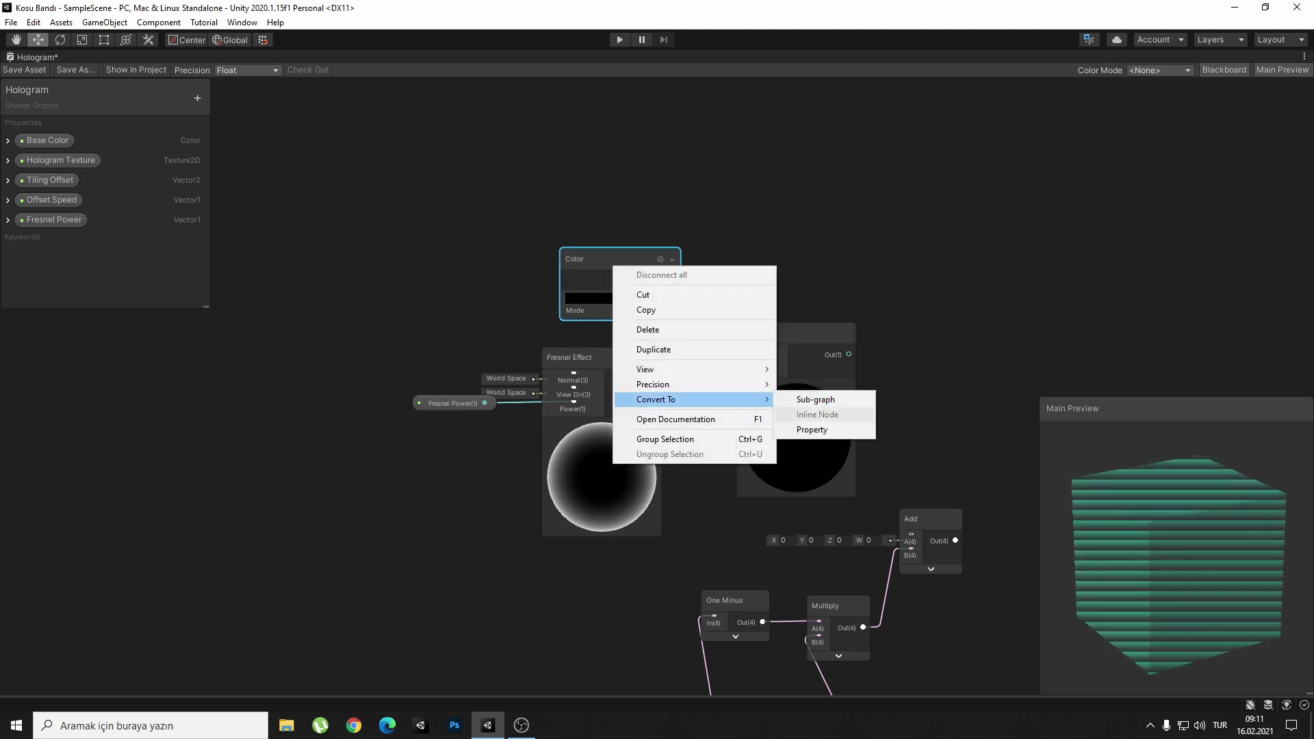
left_click(812, 429)
Rename the property to Fresnel Color with an orange default at HDR intensity 5.
right_click(36, 238)
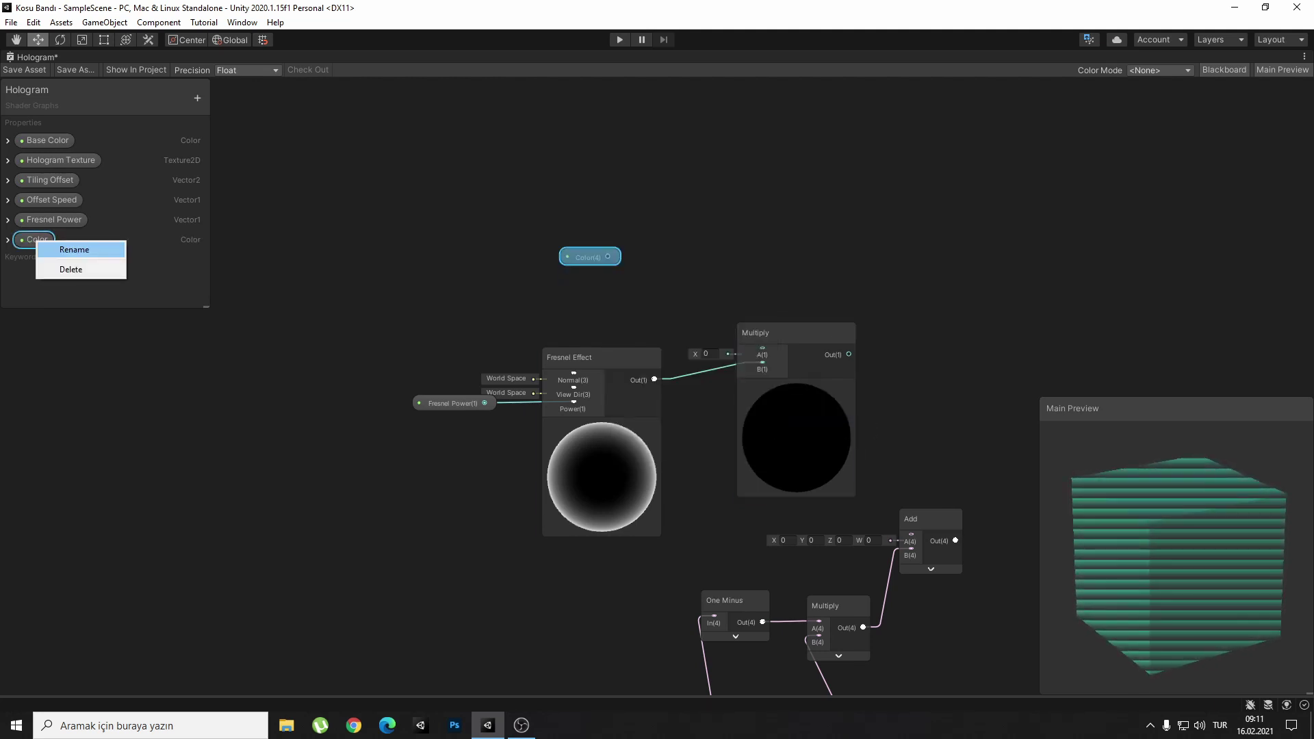
left_click(74, 249)
type("Fresnel")
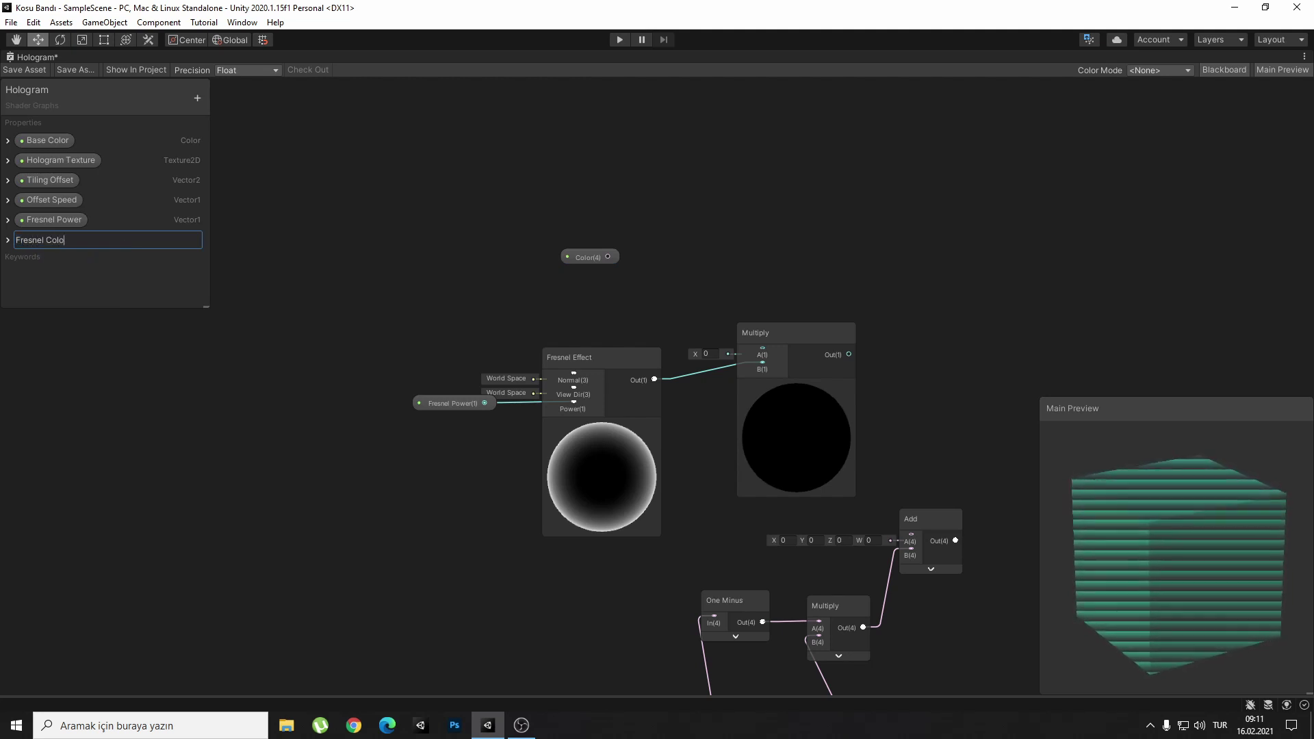
key("Return")
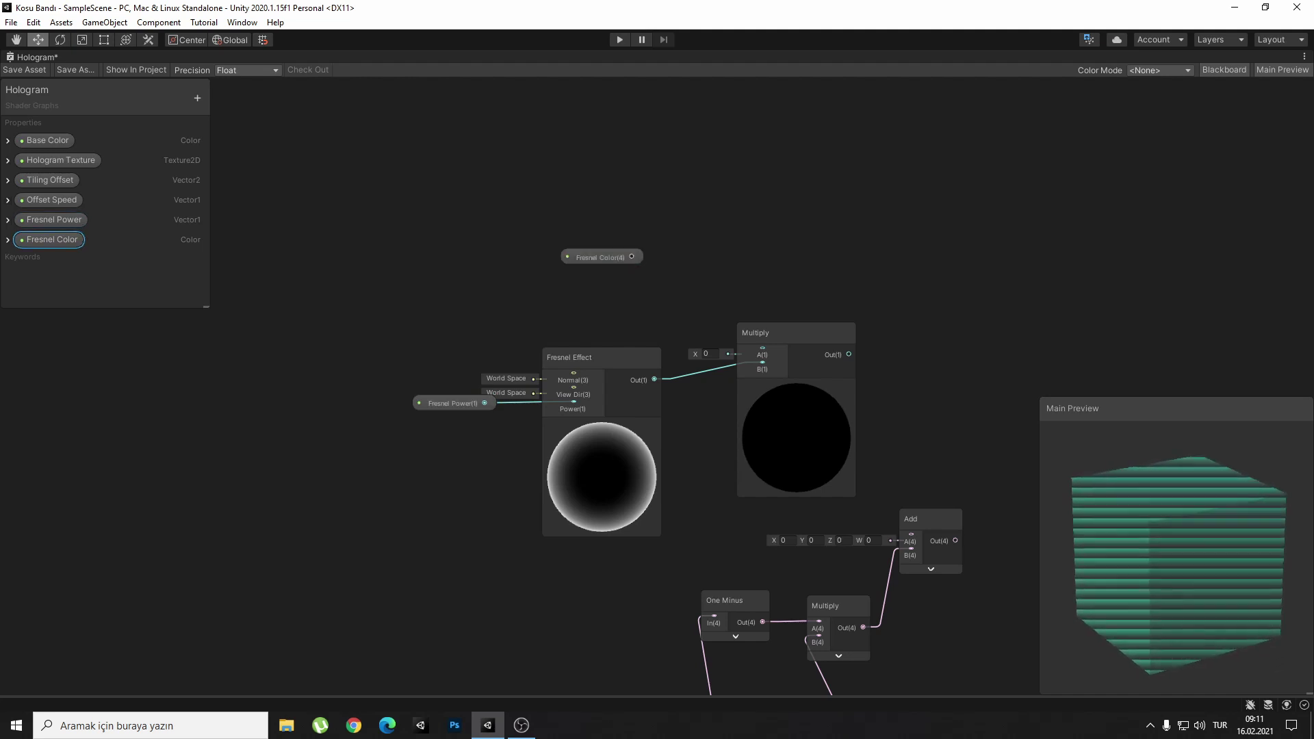
left_click(121, 293)
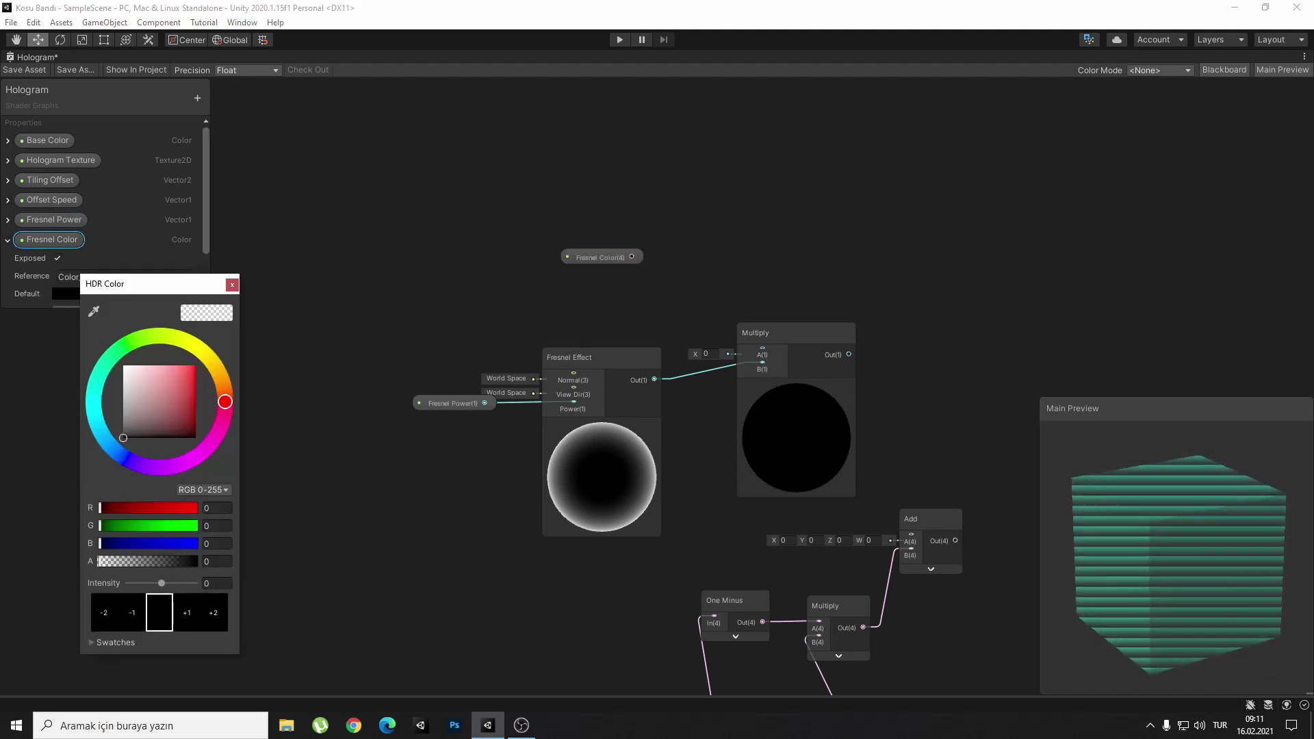
left_click_drag(137, 283, 816, 245)
mouse_move(804, 399)
left_mouse_down()
mouse_move(870, 351)
mouse_move(901, 347)
mouse_move(874, 328)
mouse_move(874, 345)
left_mouse_up()
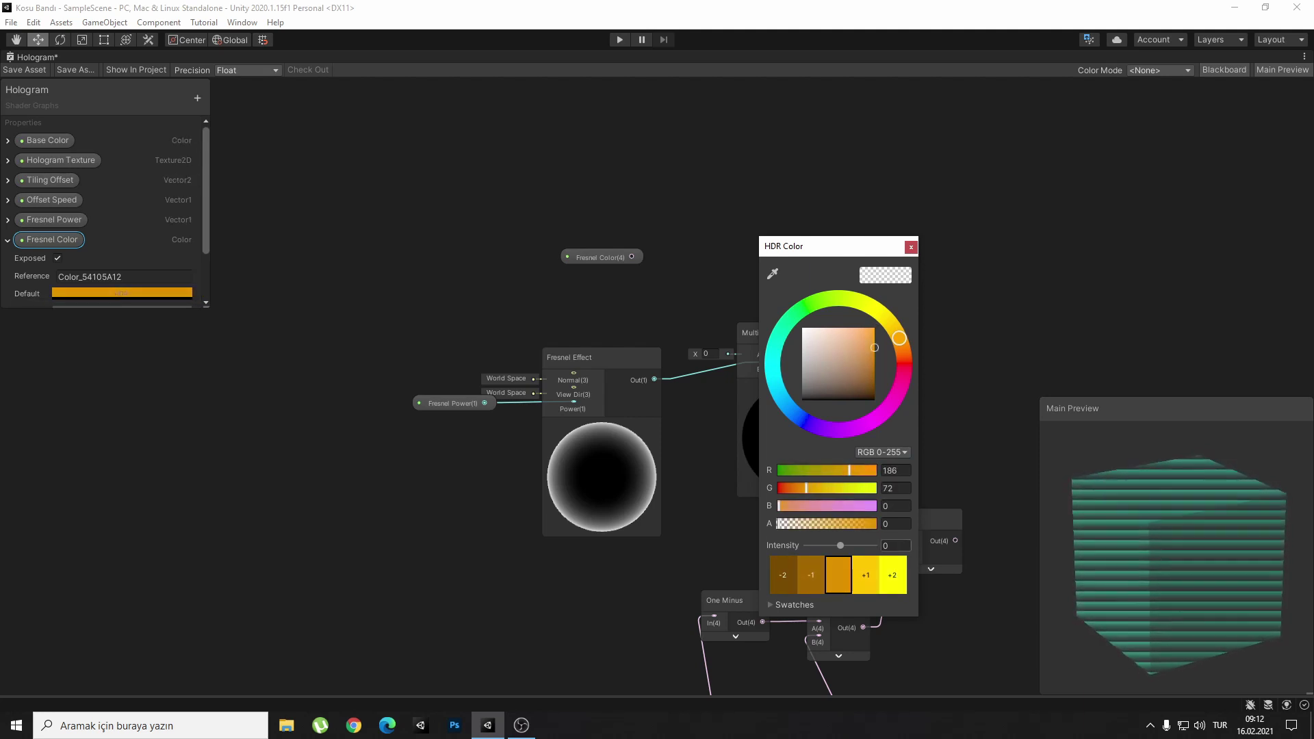
left_click_drag(840, 545, 854, 545)
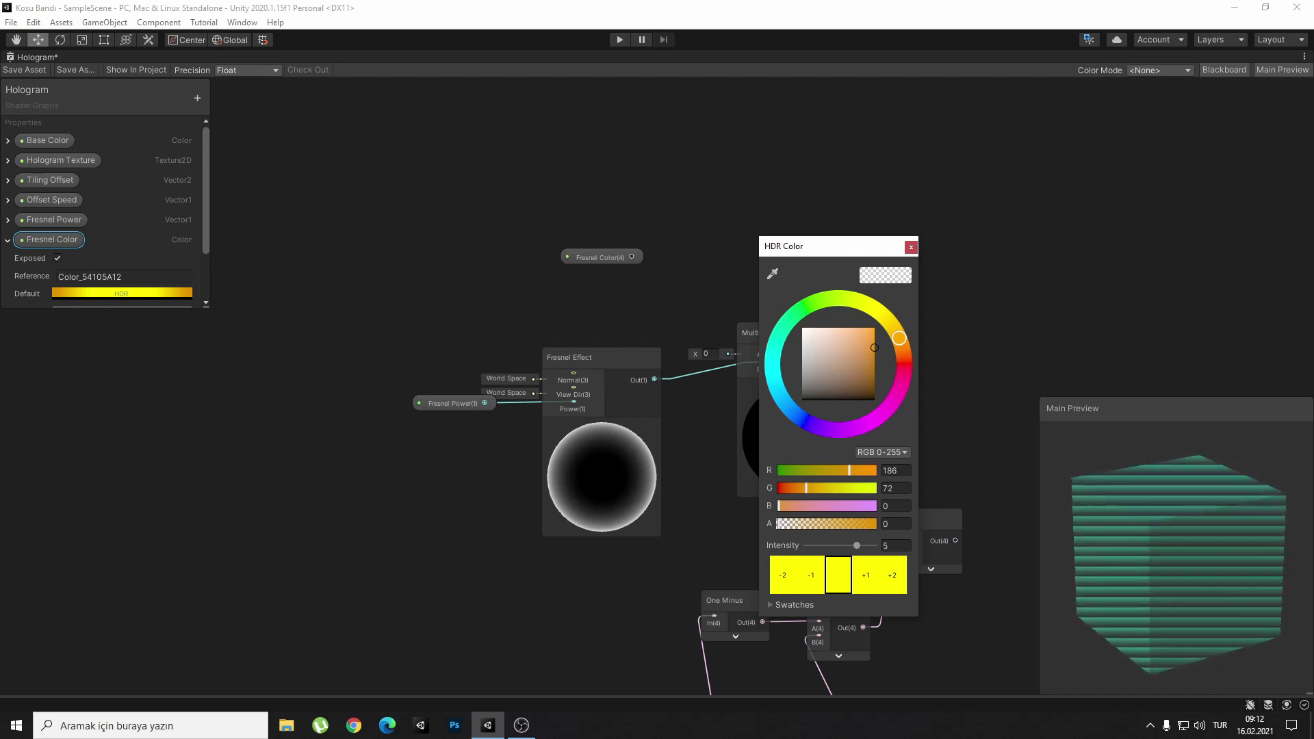
key("Escape")
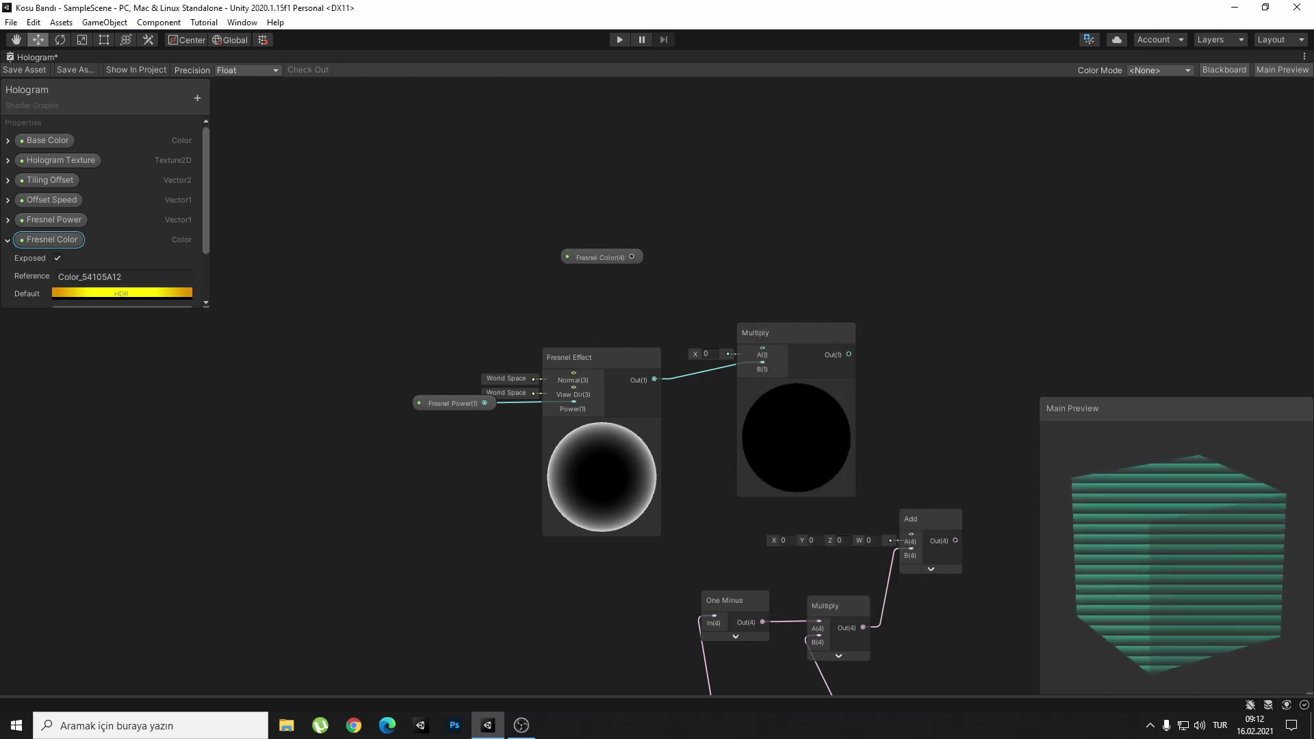
left_click(8, 240)
Wire Fresnel Color into the Fresnel Multiply's A input and rearrange toward the PBR Master.
left_click_drag(632, 256, 761, 354)
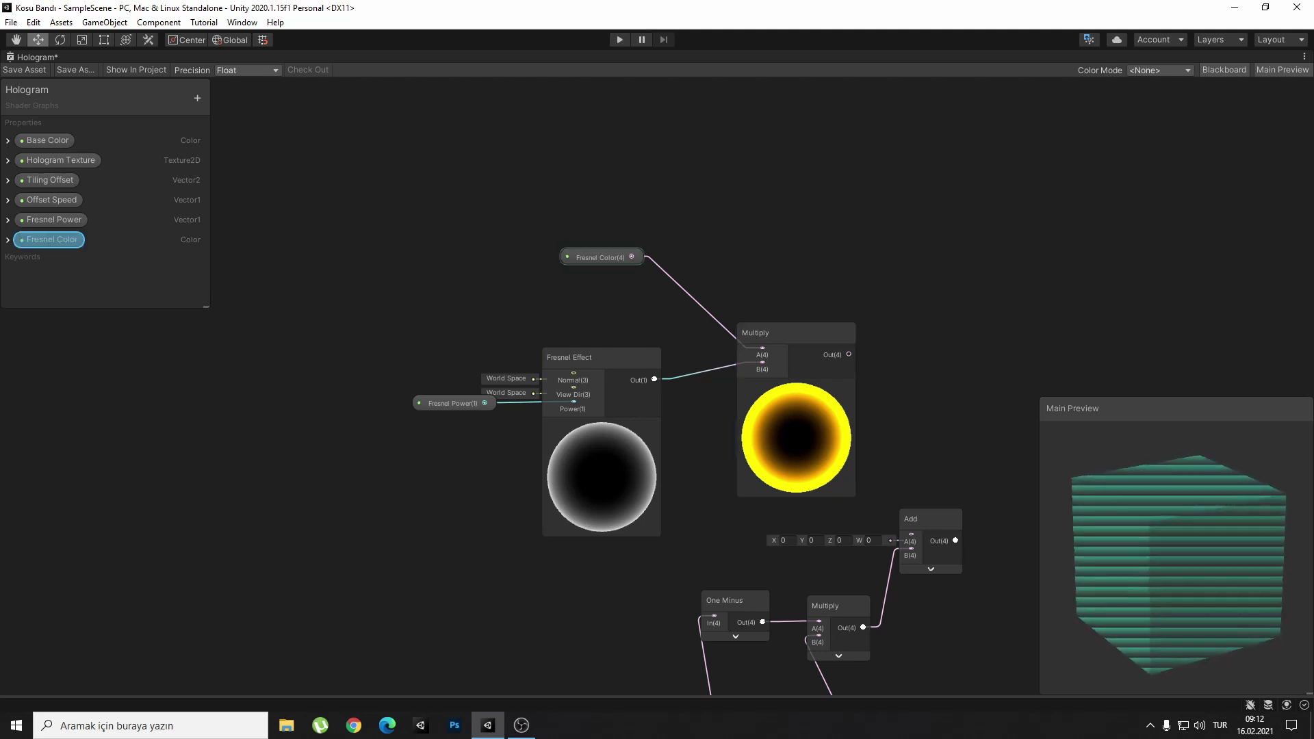
left_click_drag(595, 258, 594, 308)
mouse_move(780, 333)
left_mouse_down()
mouse_move(744, 328)
mouse_move(910, 540)
left_mouse_up()
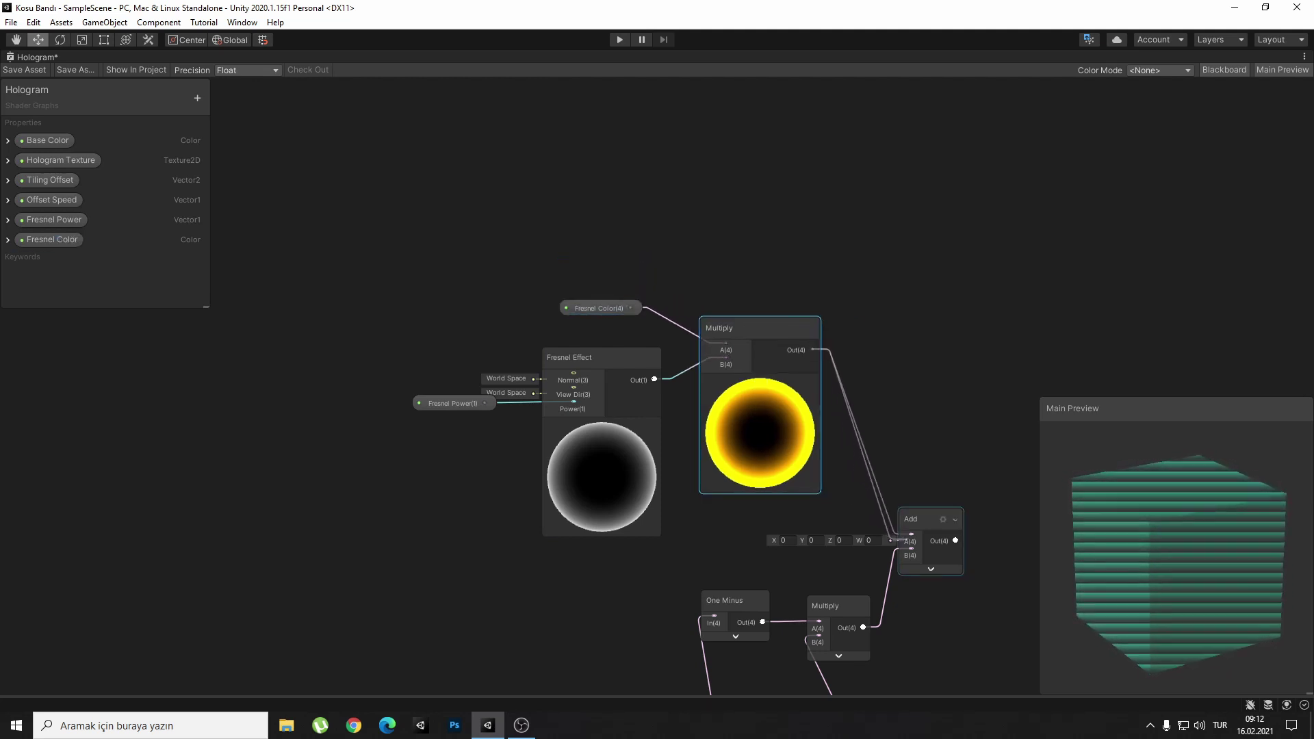
left_click_drag(684, 479, 488, 226, "alt")
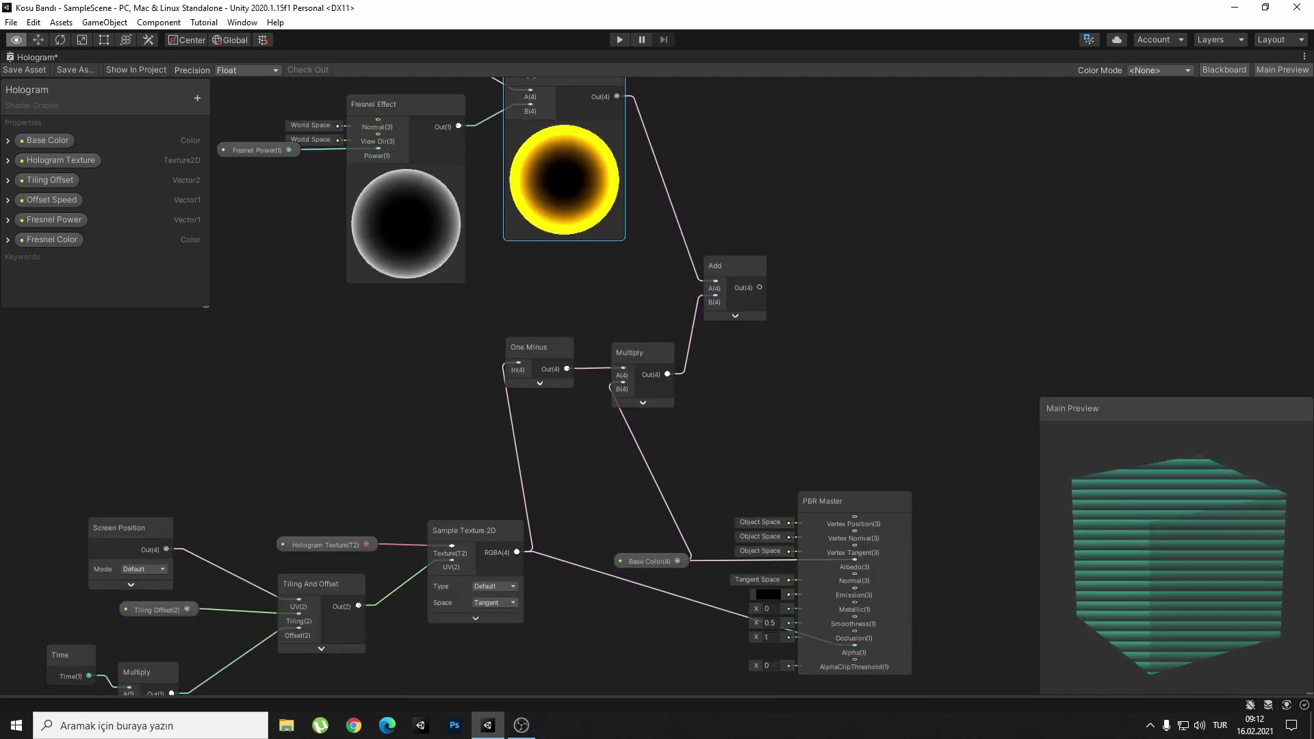
mouse_move(737, 292)
left_mouse_down("alt")
mouse_move(704, 263)
mouse_move(804, 567)
left_mouse_up("alt")
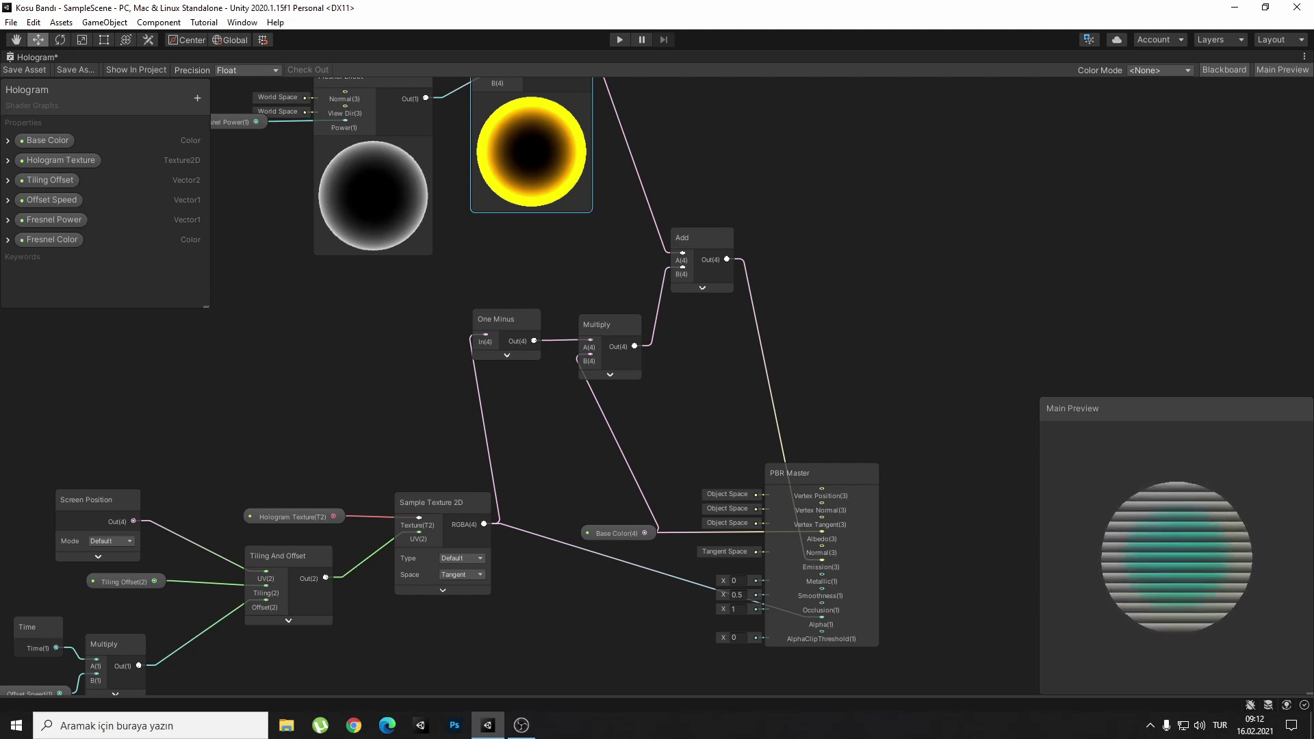
Collapse the Multiply and Fresnel Effect previews, hide unused ports, and pull Fresnel Power, Fresnel Color and Multiply close together.
middle_click_drag(479, 342, 727, 446)
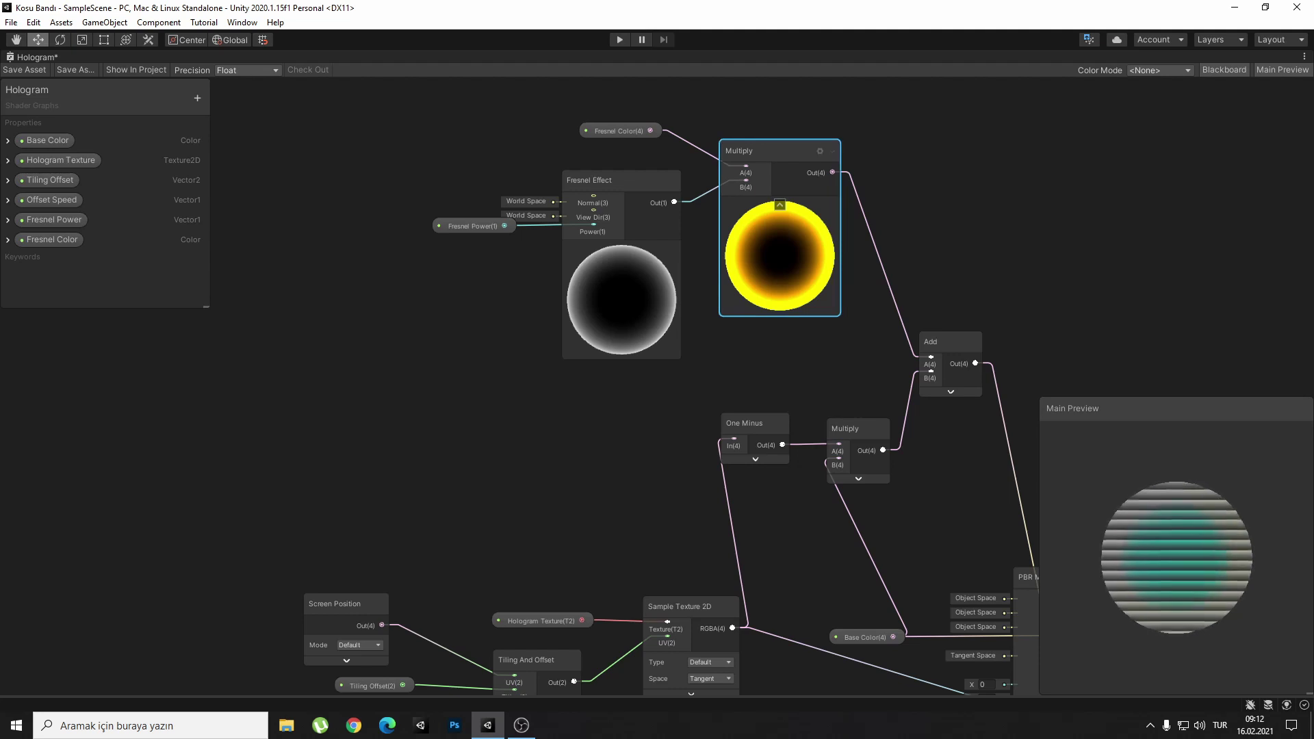
left_click(785, 316)
left_click(621, 248)
left_click(621, 248)
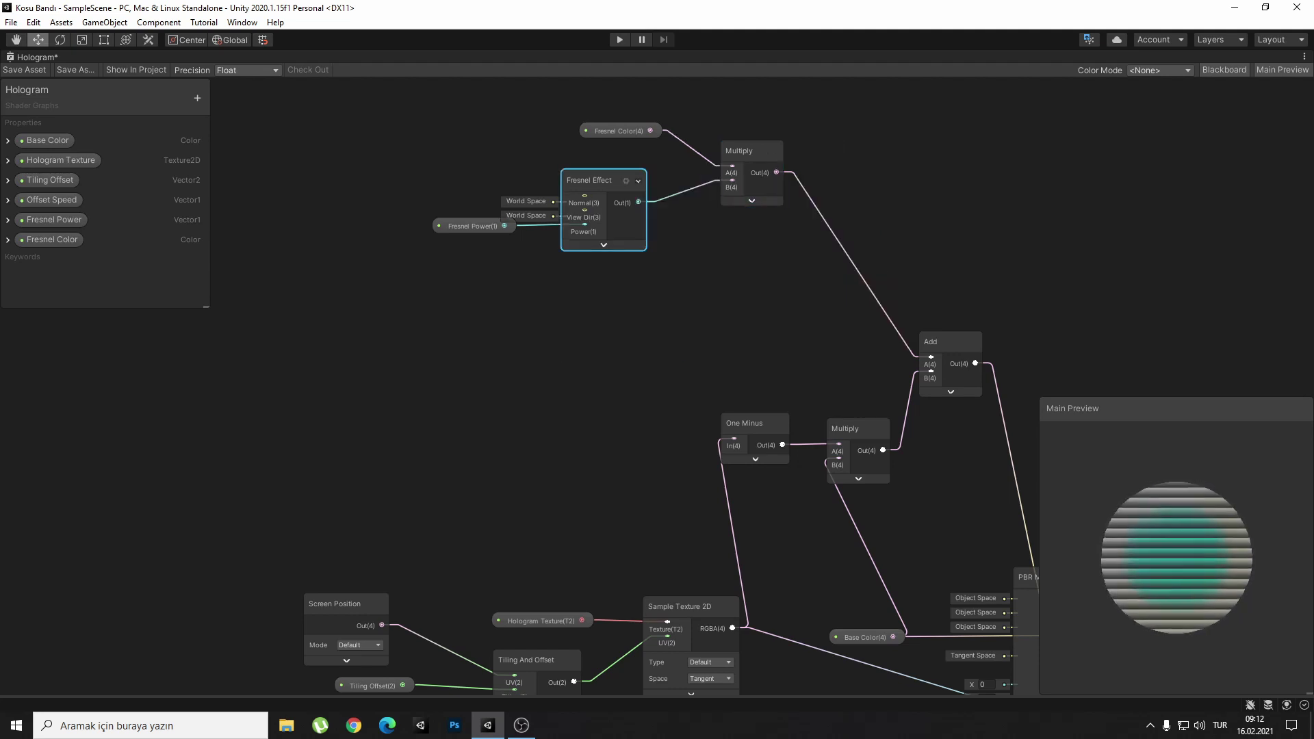
left_click(637, 181)
left_click_drag(472, 226, 505, 197)
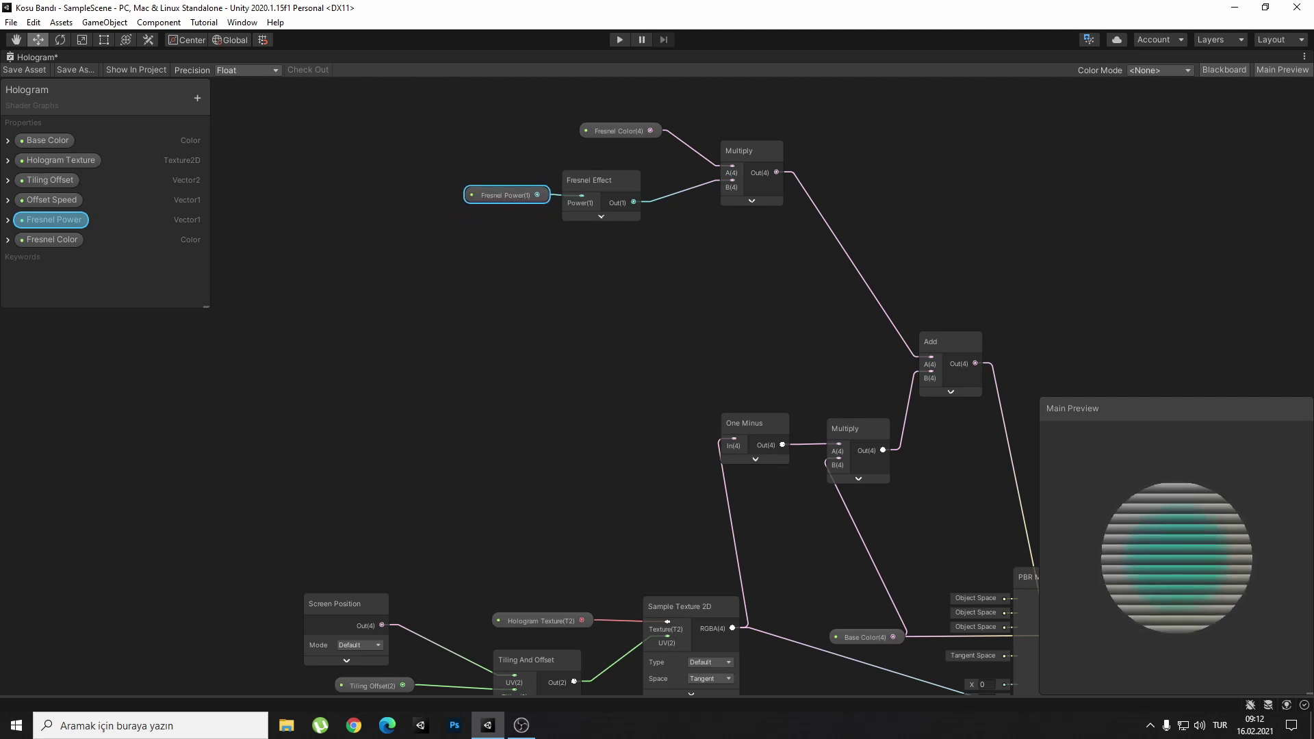
left_click_drag(619, 130, 598, 160)
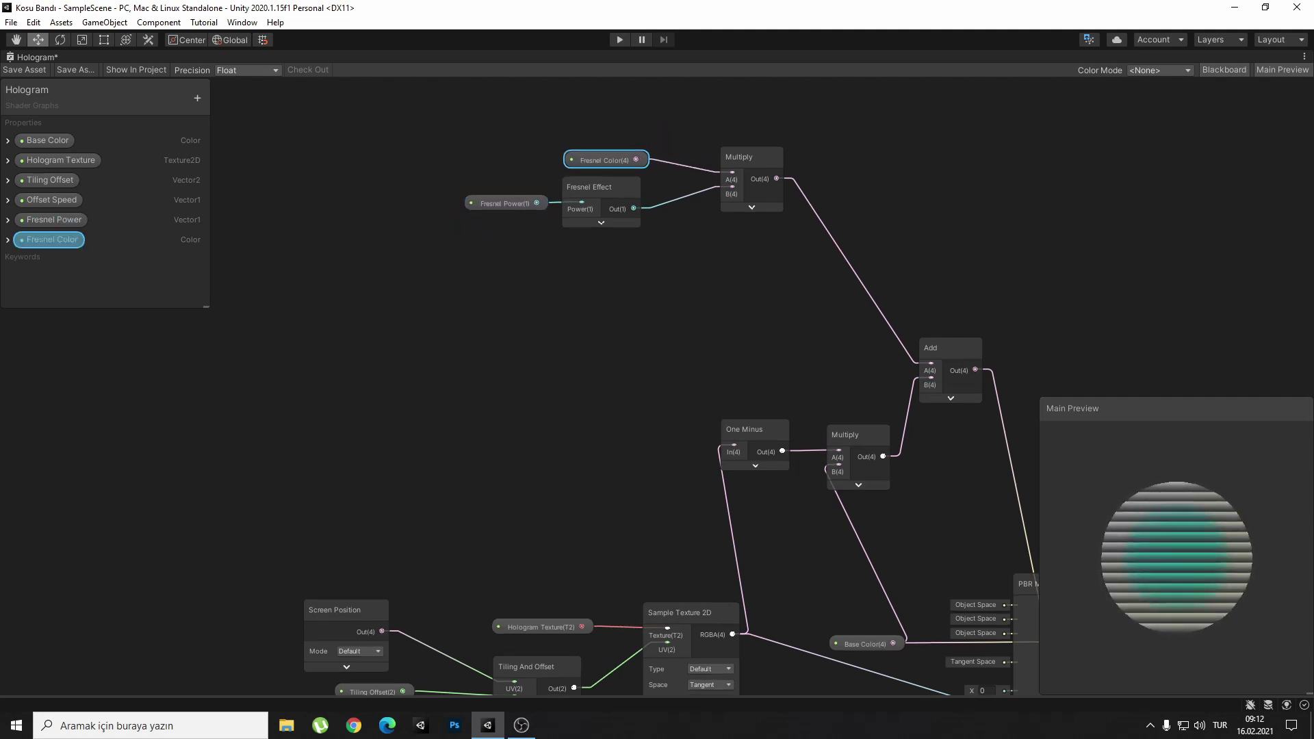
left_click_drag(742, 157, 680, 161)
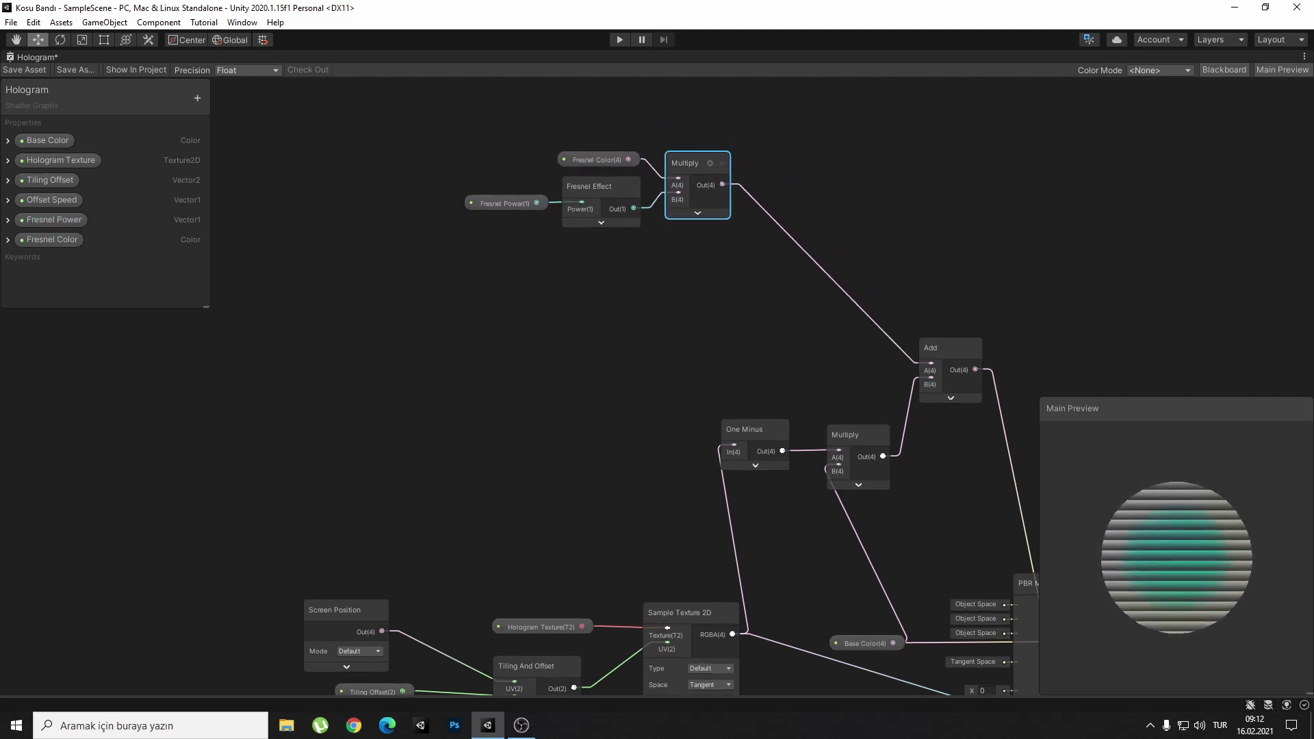
left_click_drag(597, 159, 599, 159)
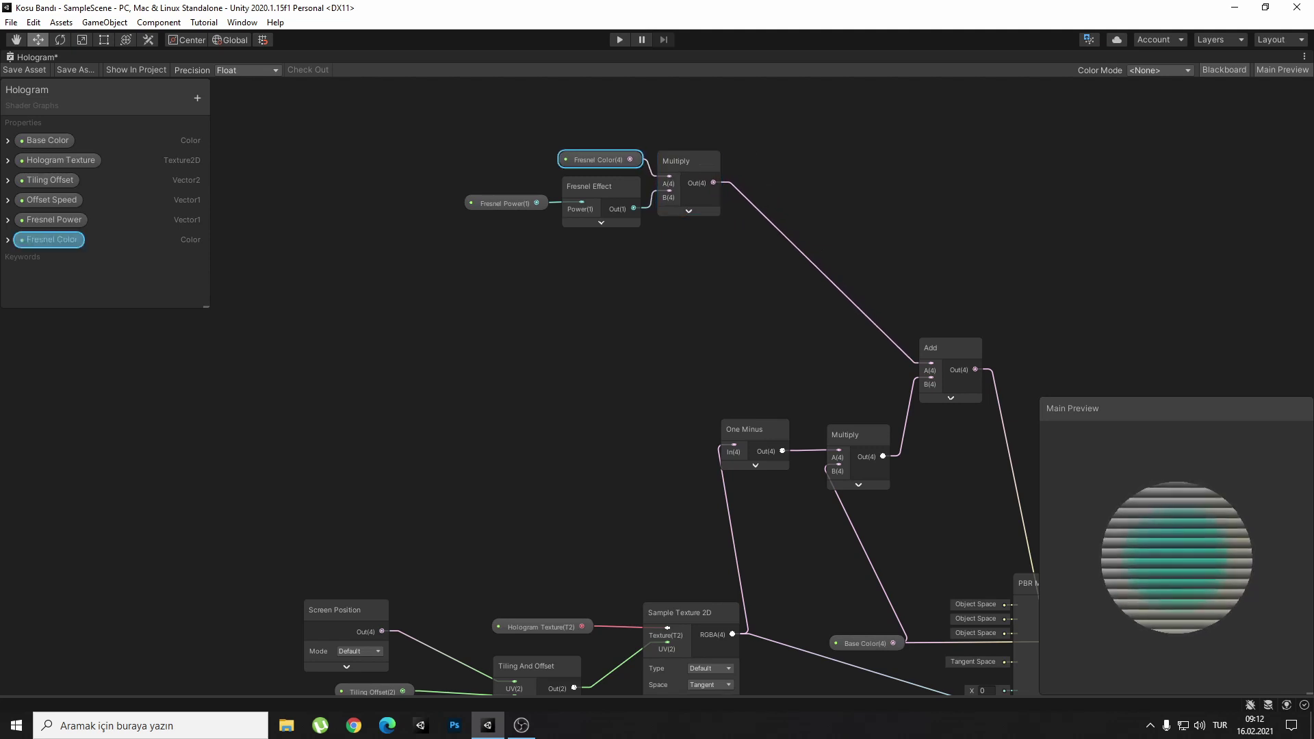
Move the four Fresnel nodes beside Add, with the lower Multiply and One Minus raised next to it.
left_click_drag(766, 133, 466, 219)
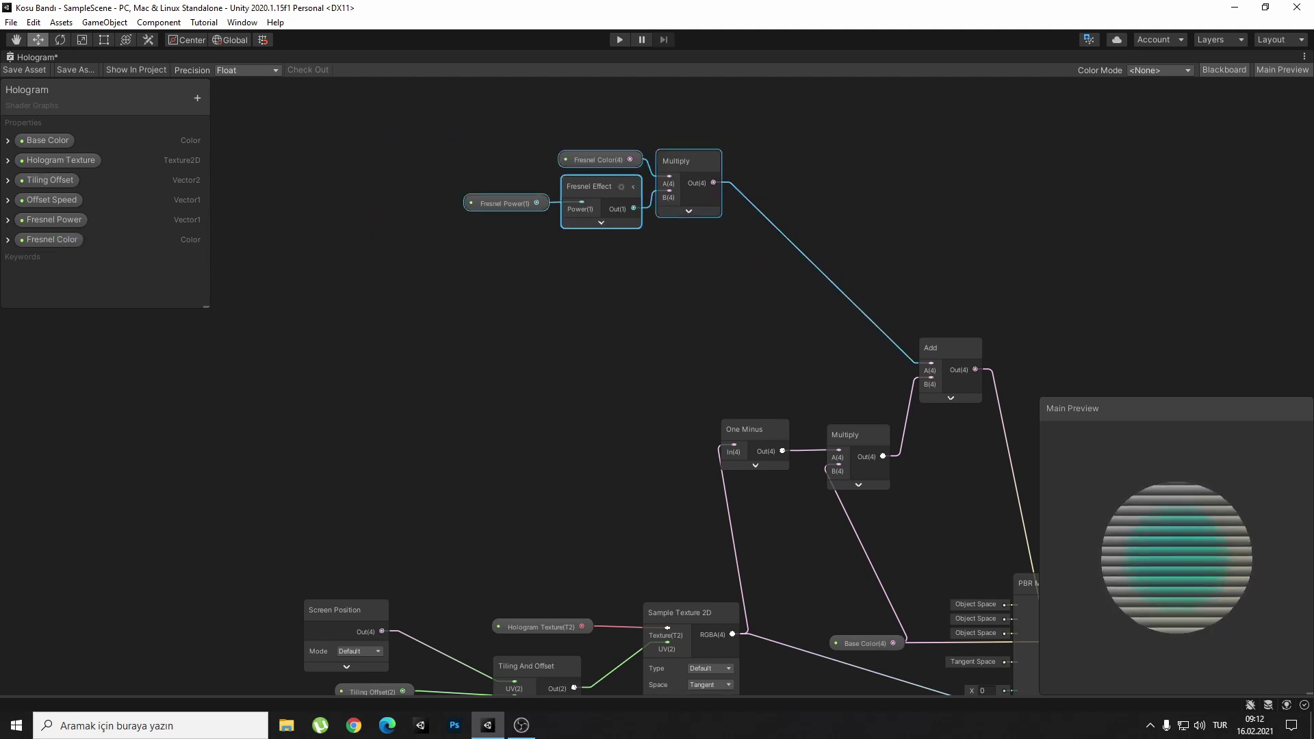
left_click_drag(588, 186, 758, 328)
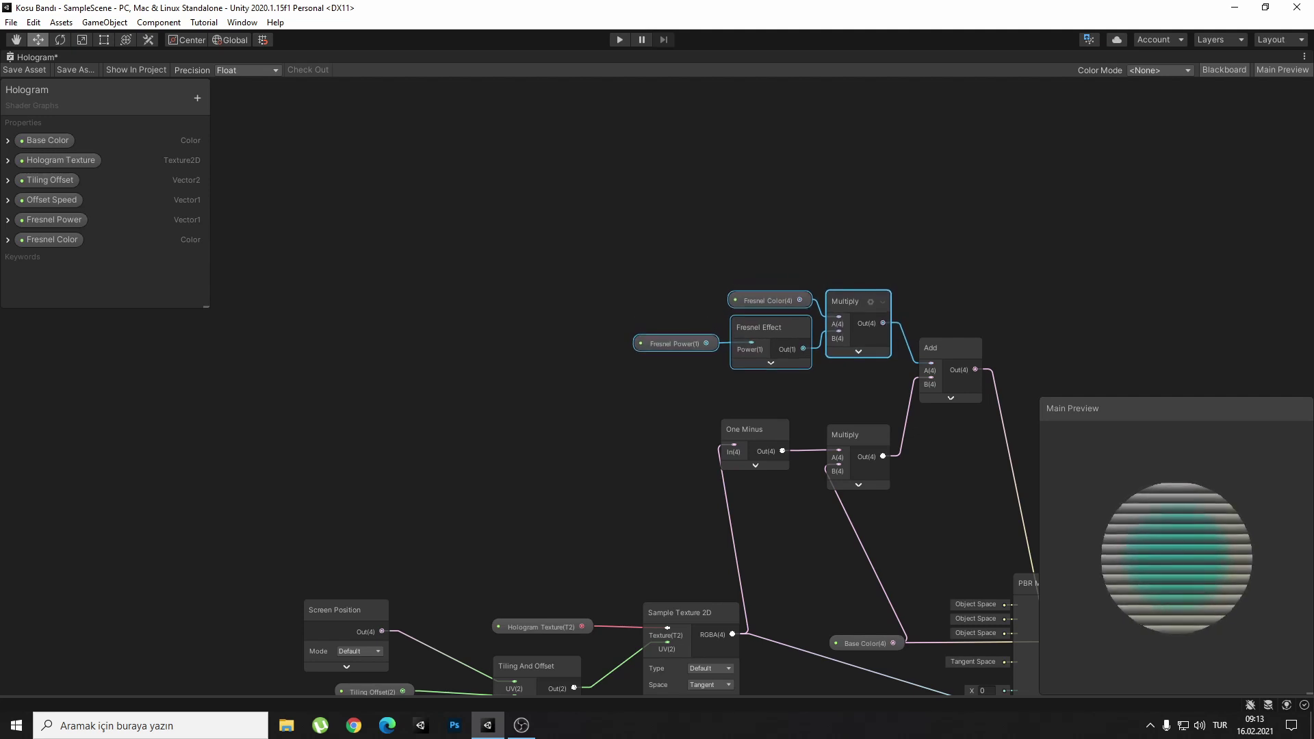
left_click(684, 397)
left_click_drag(845, 435, 845, 393)
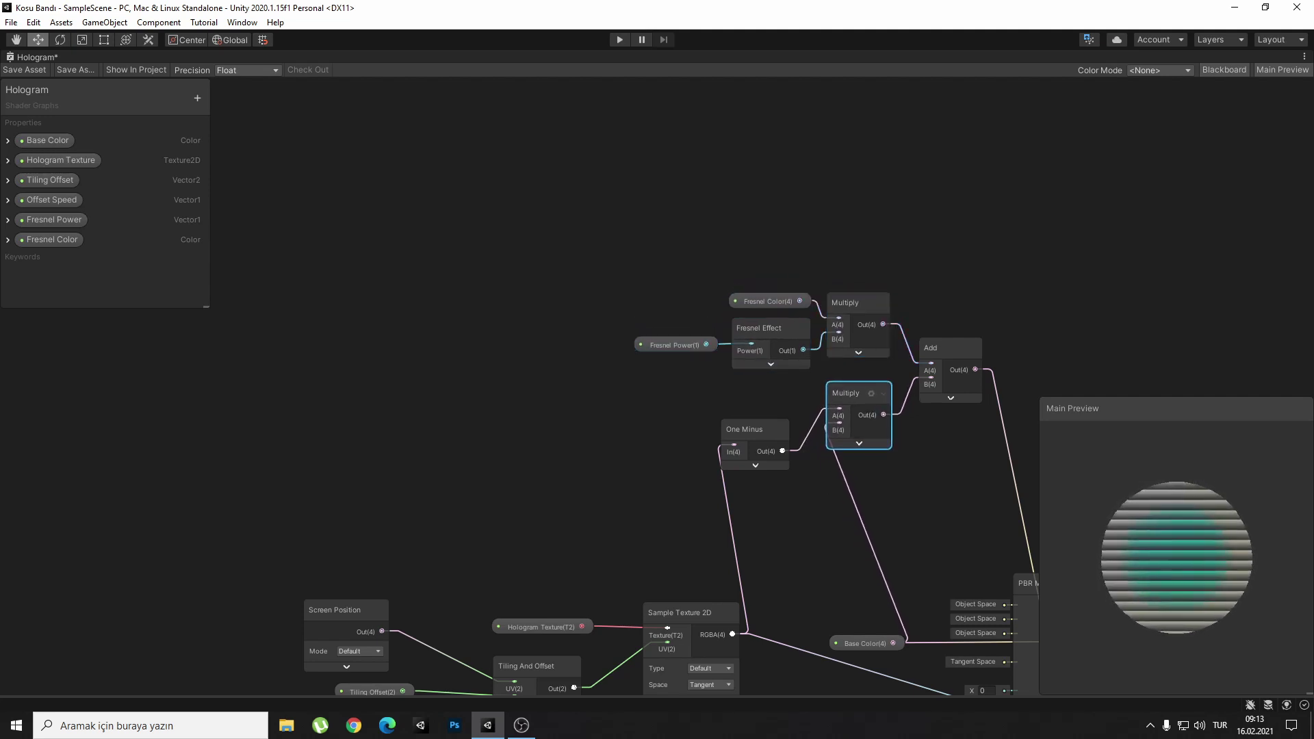
left_click(746, 429, "shift")
left_click_drag(746, 429, 764, 387)
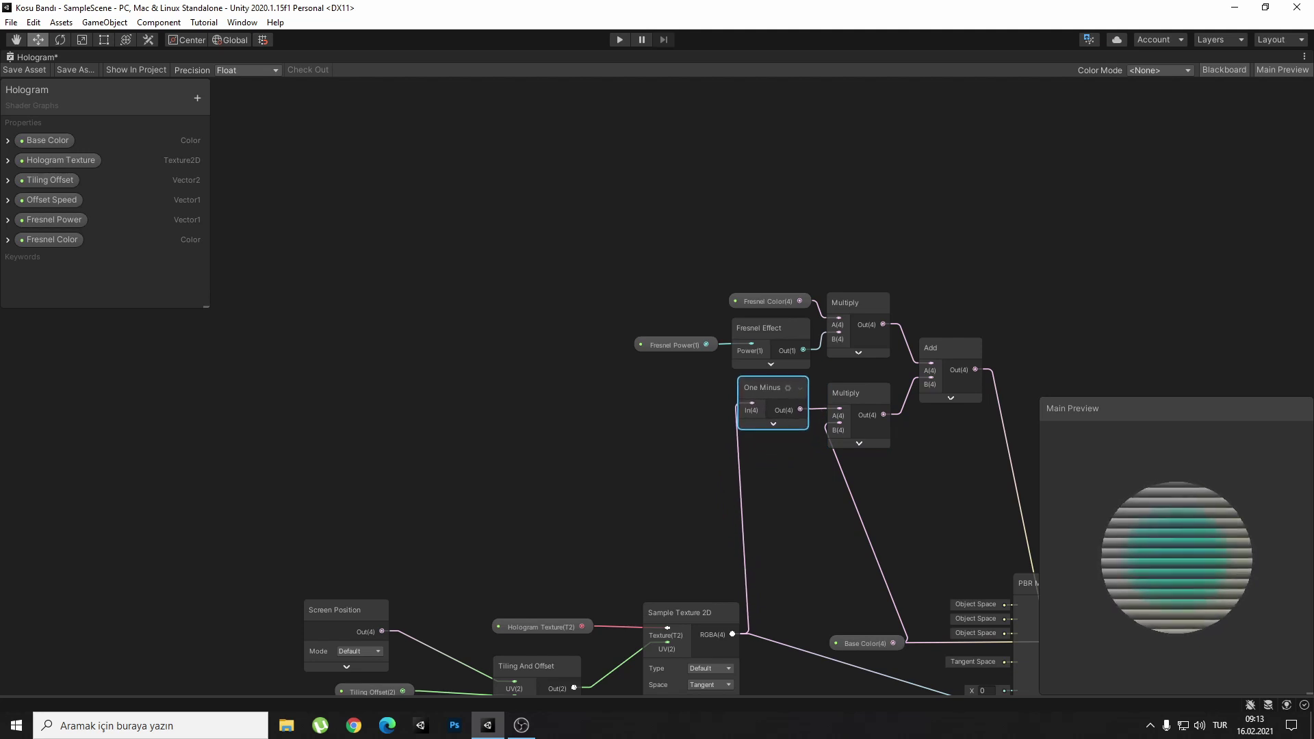
left_click(684, 479)
left_click_drag(685, 479, 618, 463, "alt")
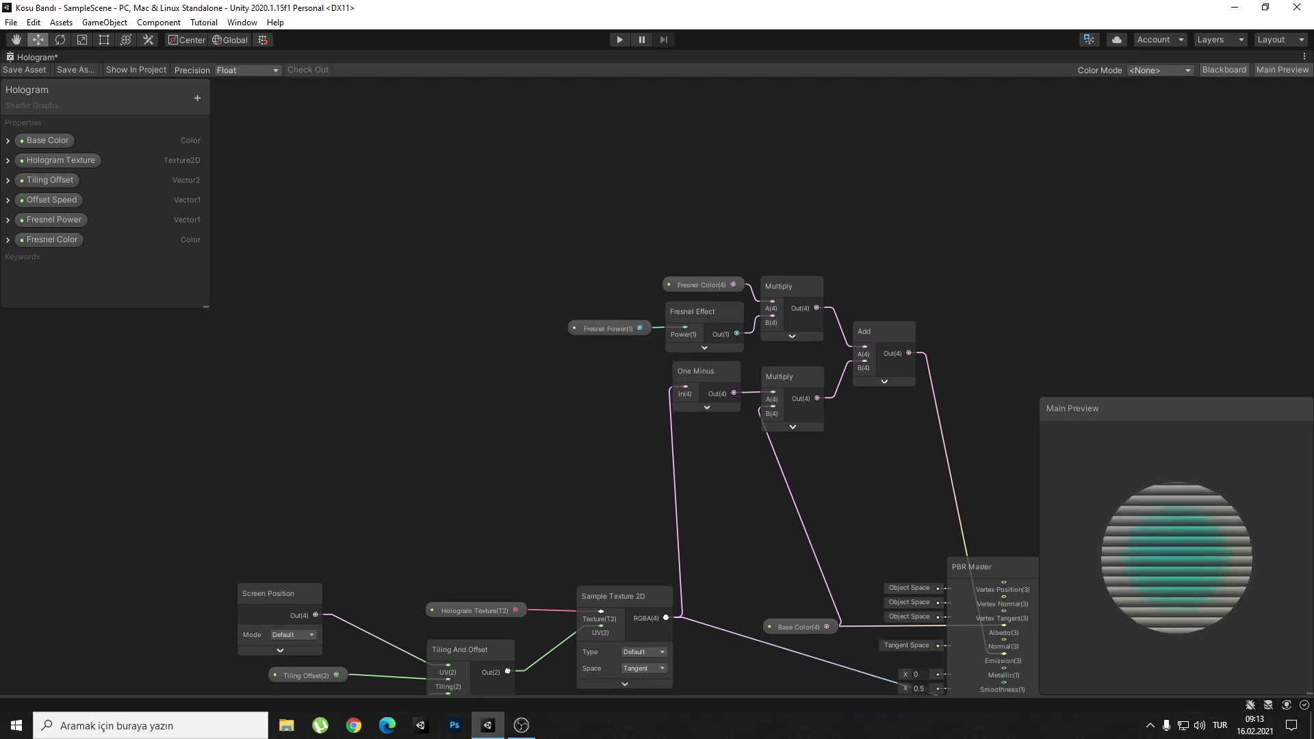
Wrap the Fresnel, One Minus, both Multiply and Add nodes in a group titled Fresnel.
left_click_drag(504, 165, 1027, 492)
right_click(866, 354)
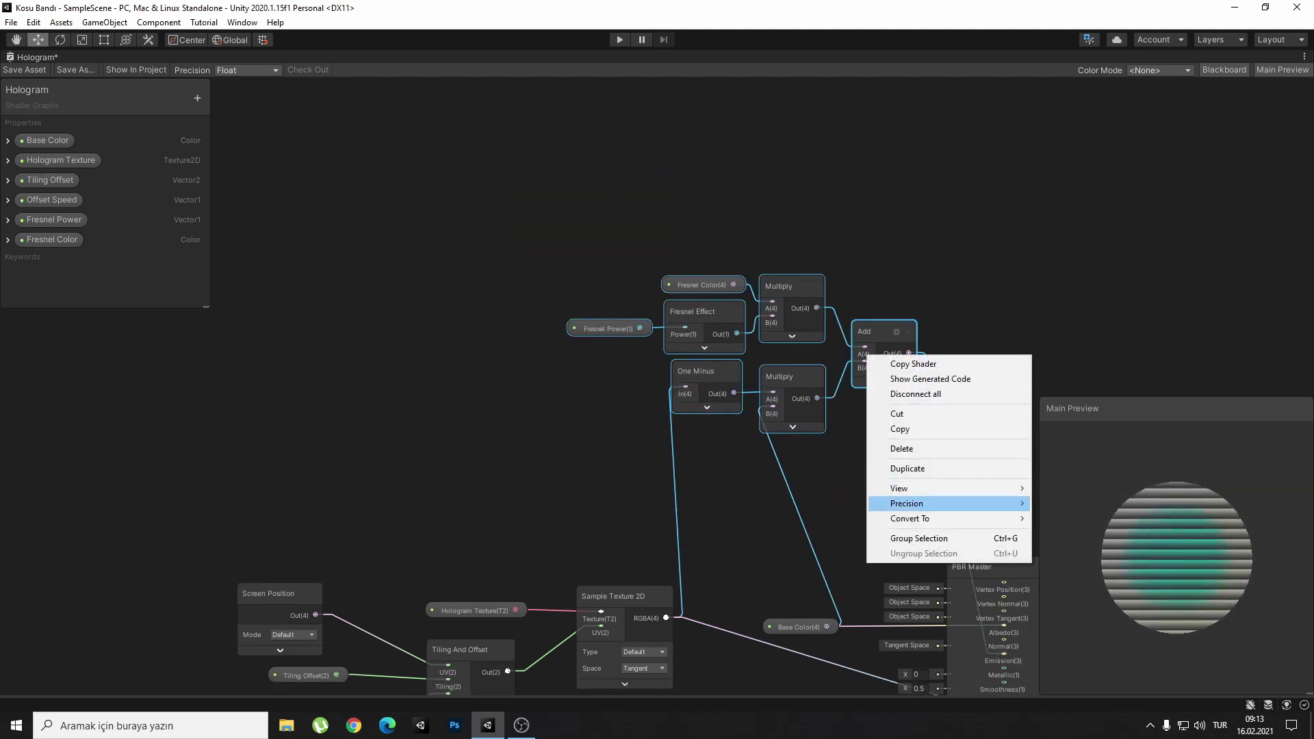
left_click(919, 538)
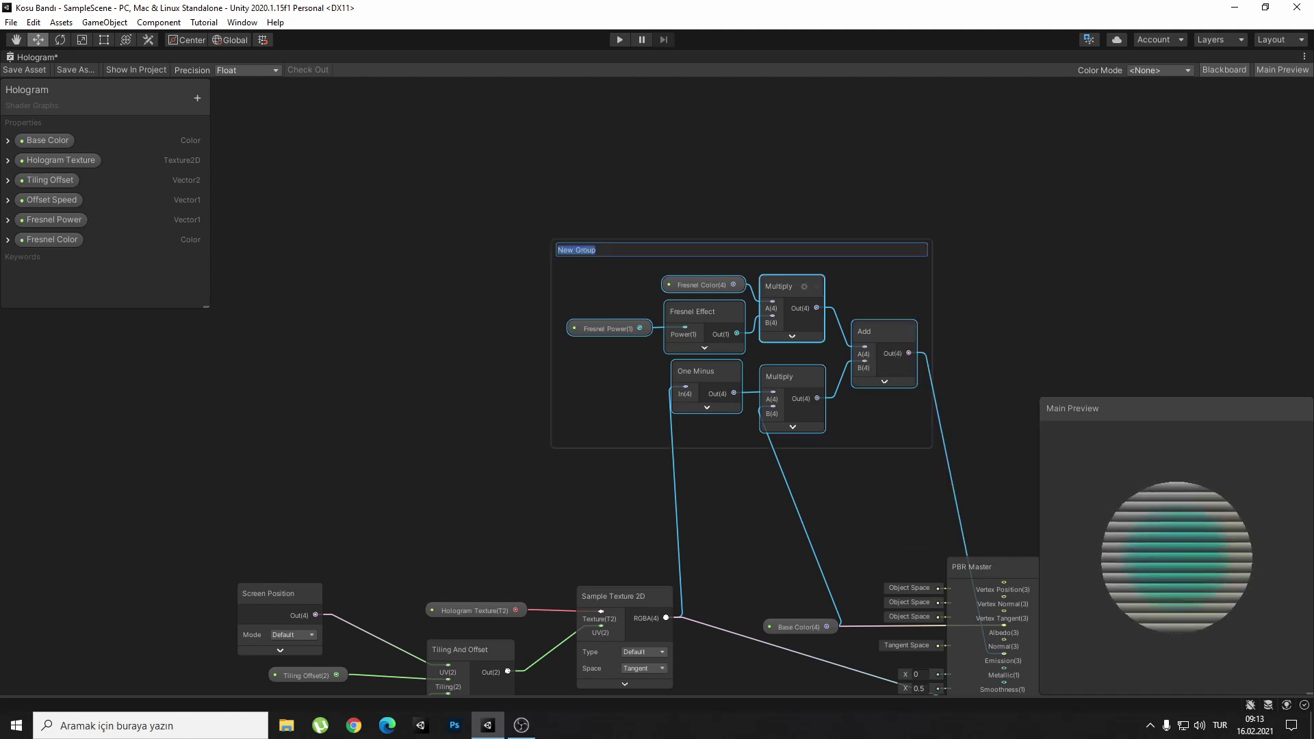
type("Fresnel")
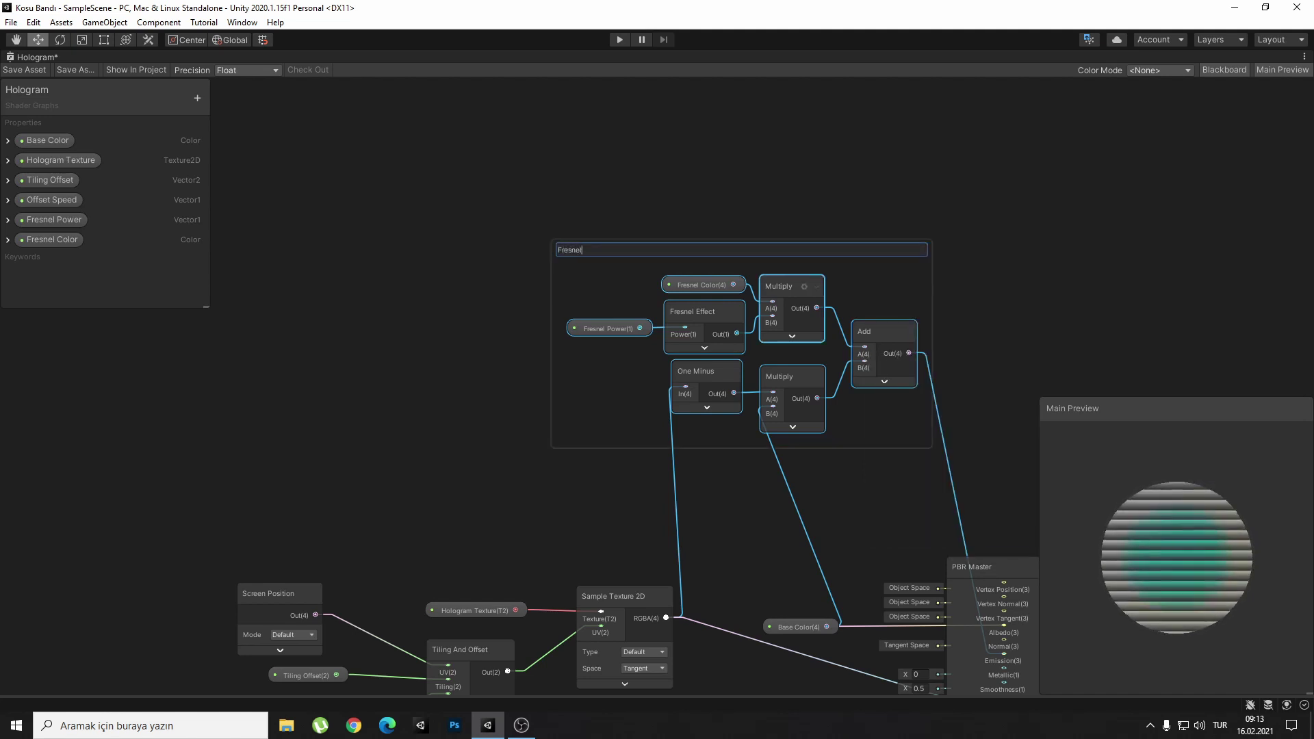
key("Return")
left_click_drag(479, 479, 480, 422, "alt")
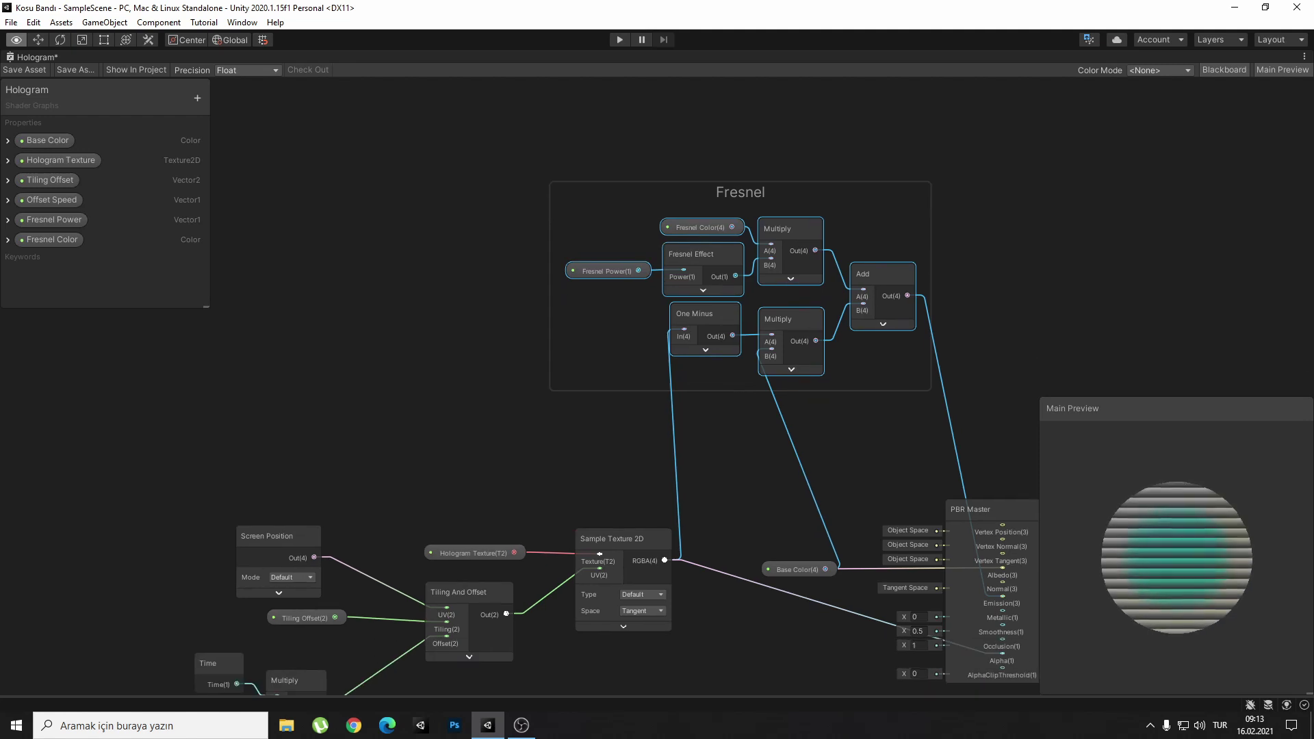
left_click_drag(798, 569, 753, 448, "alt")
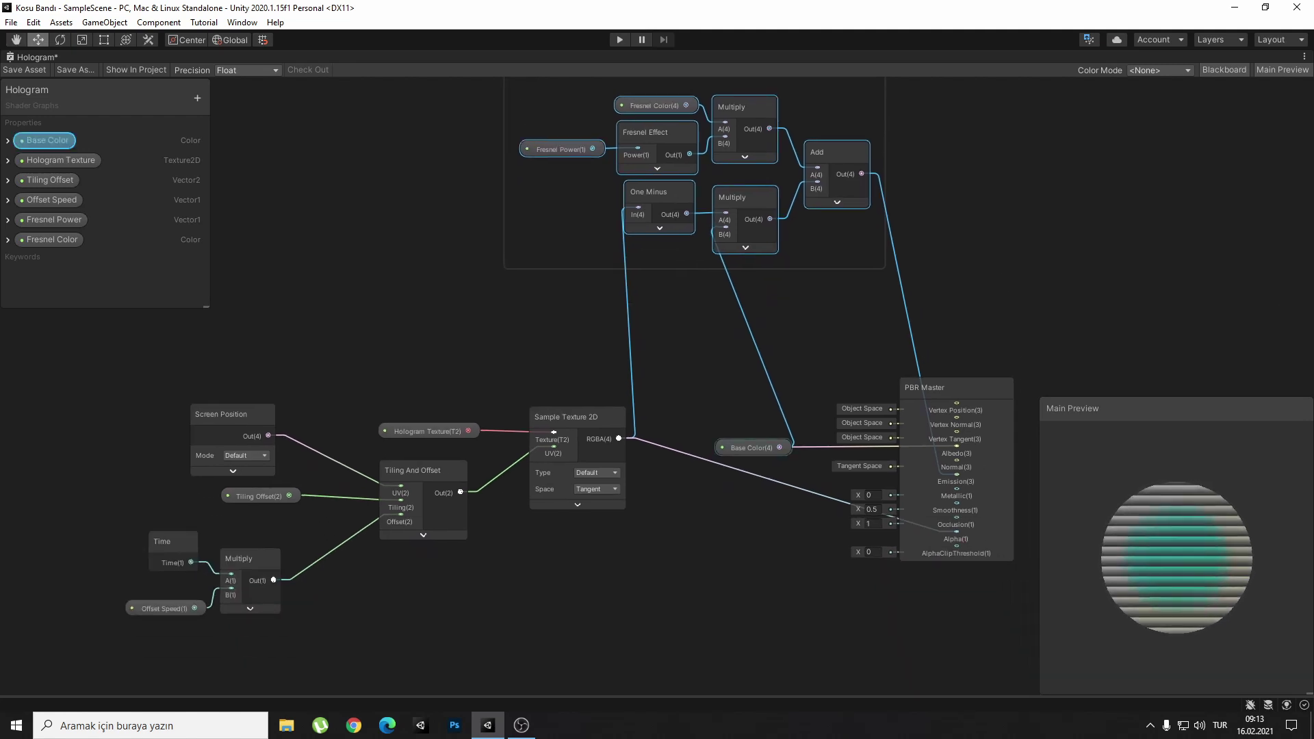
Put the Base Color property in its own group named Color.
right_click(767, 448)
left_click(822, 622)
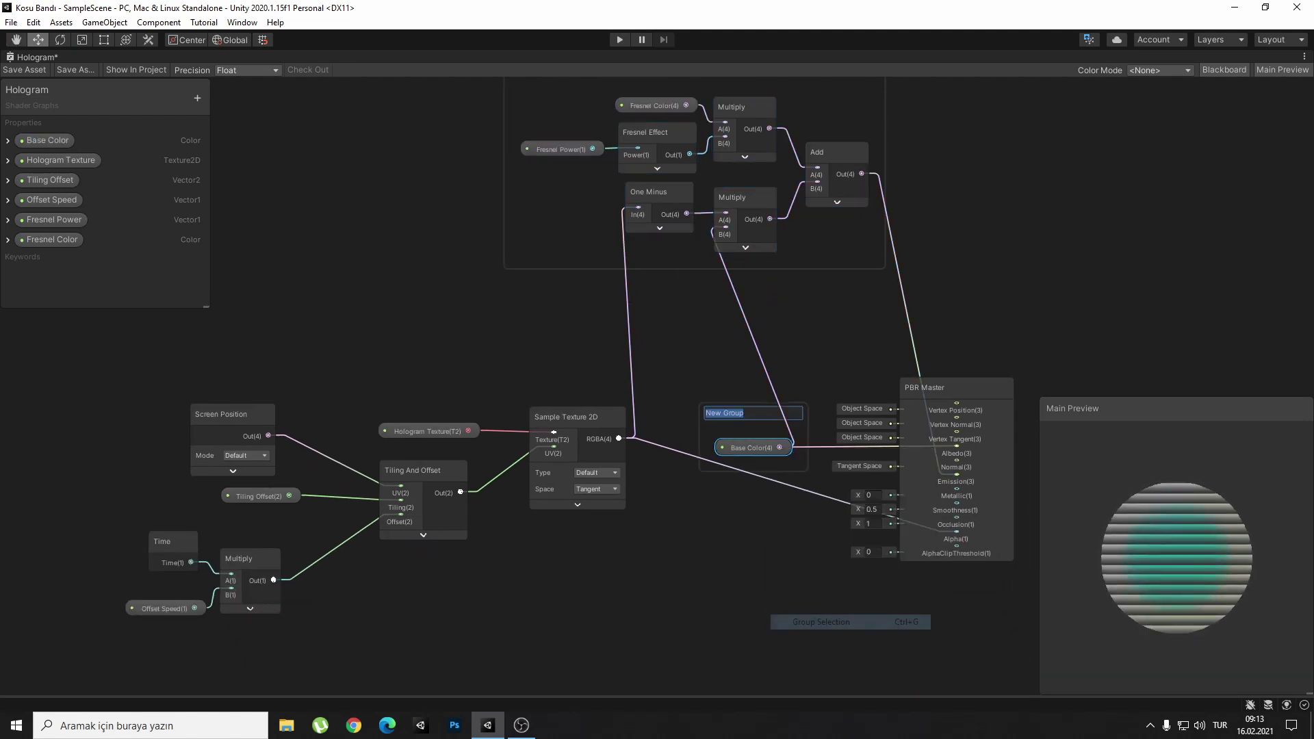
type("Color")
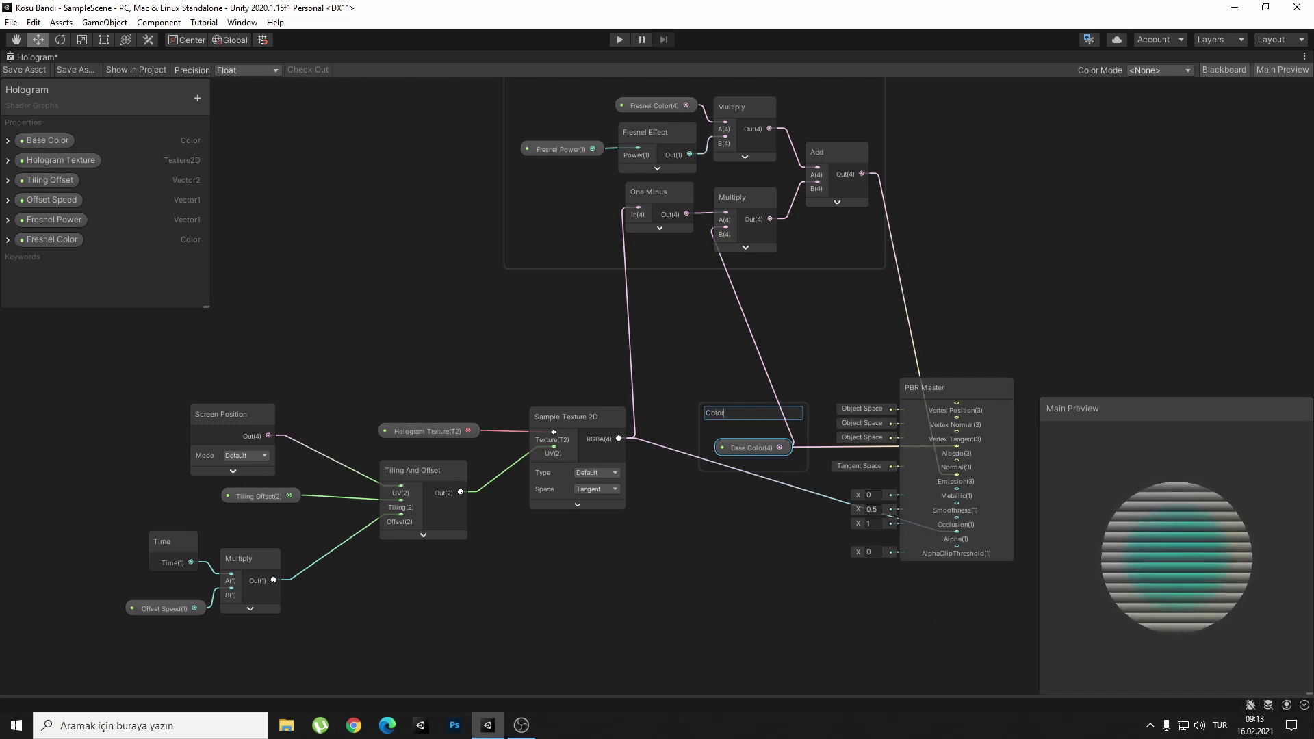
key("Return")
Group the texture-scrolling nodes together under the title Texture.
middle_click_drag(479, 308, 577, 298)
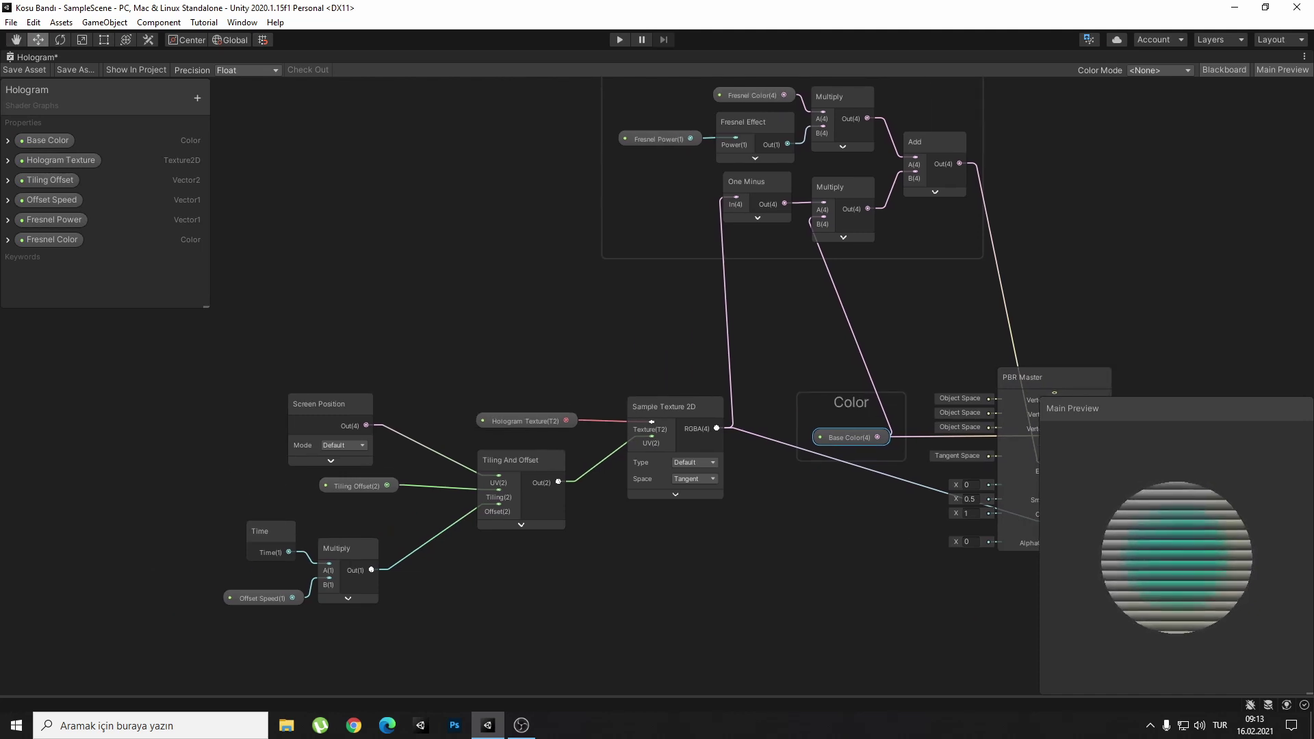
middle_click_drag(610, 358, 709, 298)
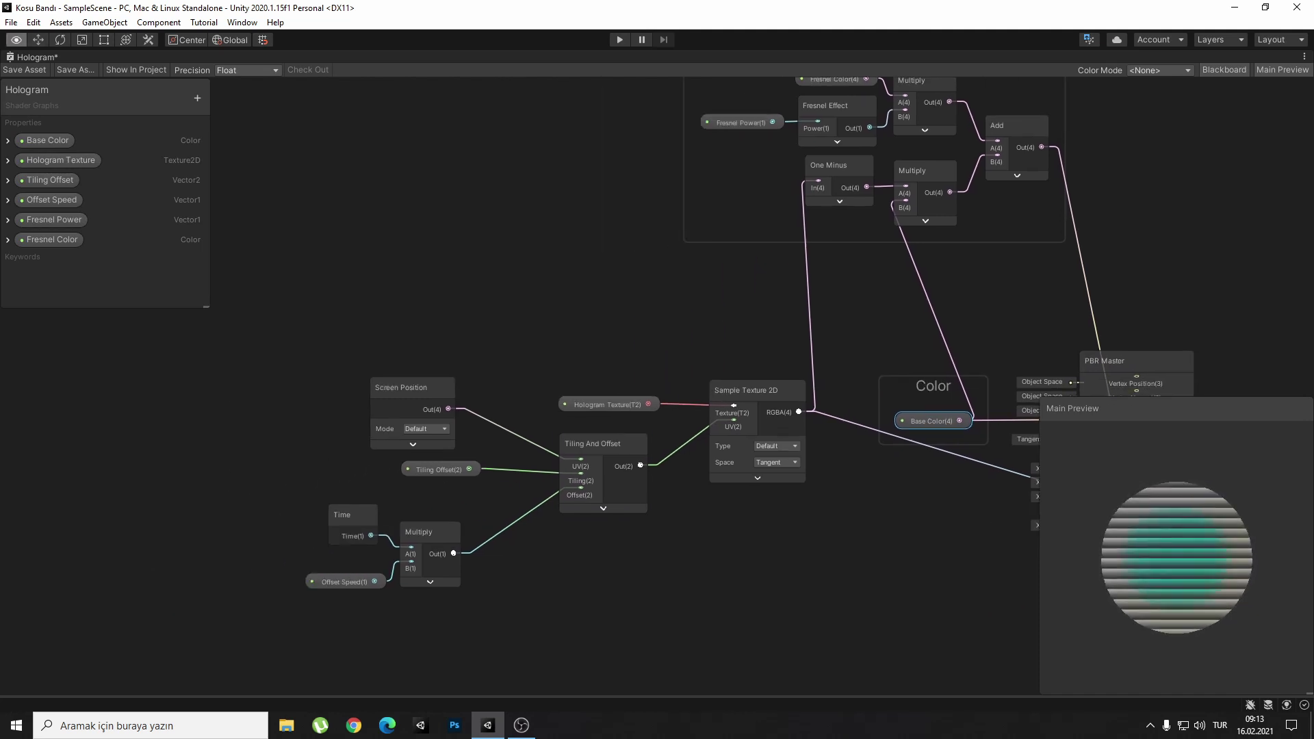
mouse_move(709, 297)
left_mouse_down()
mouse_move(808, 416)
mouse_move(870, 416)
left_mouse_up()
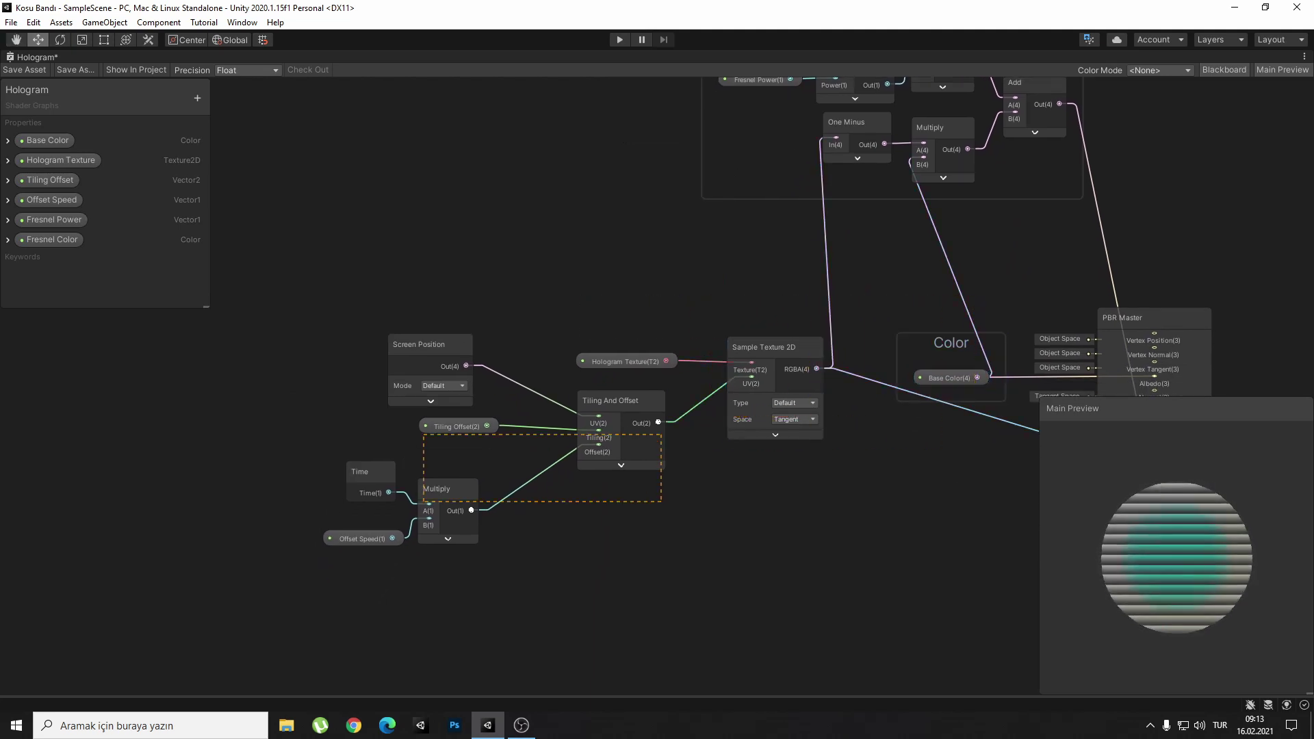
left_click_drag(423, 434, 618, 506)
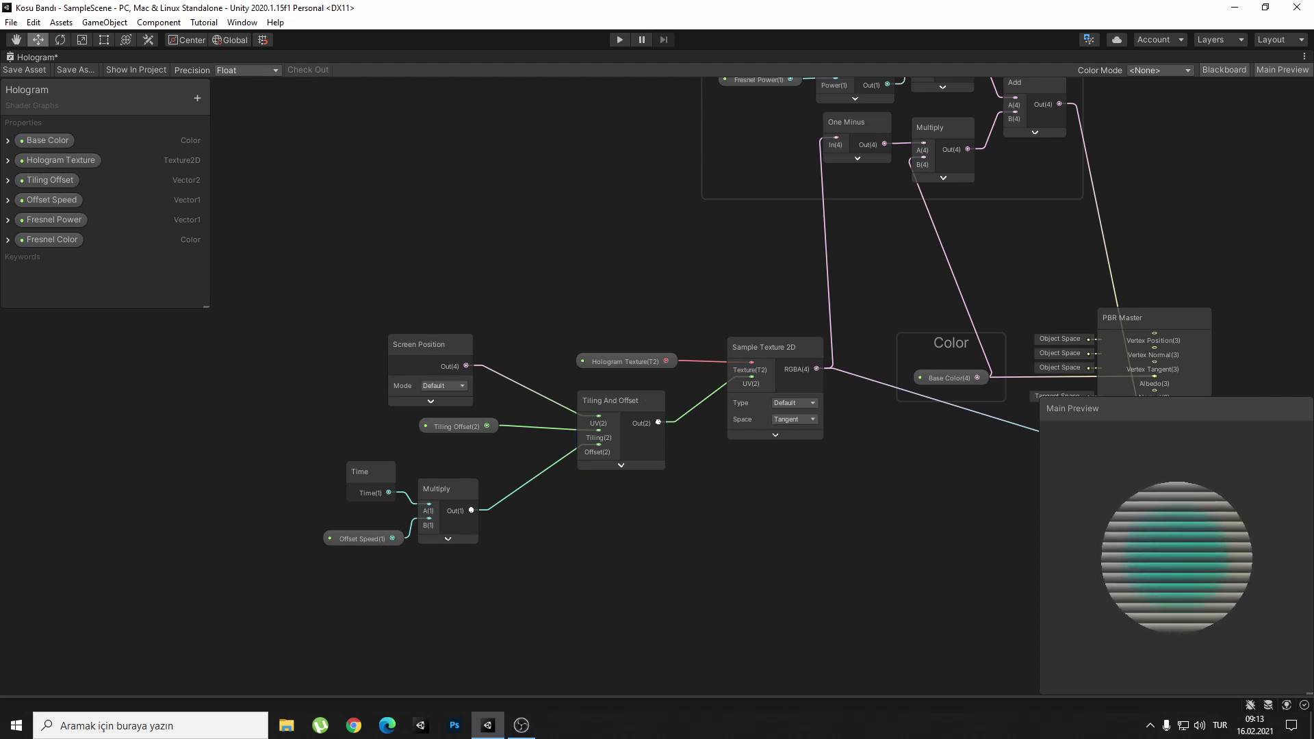
left_click_drag(785, 628, 785, 628)
right_click(754, 337)
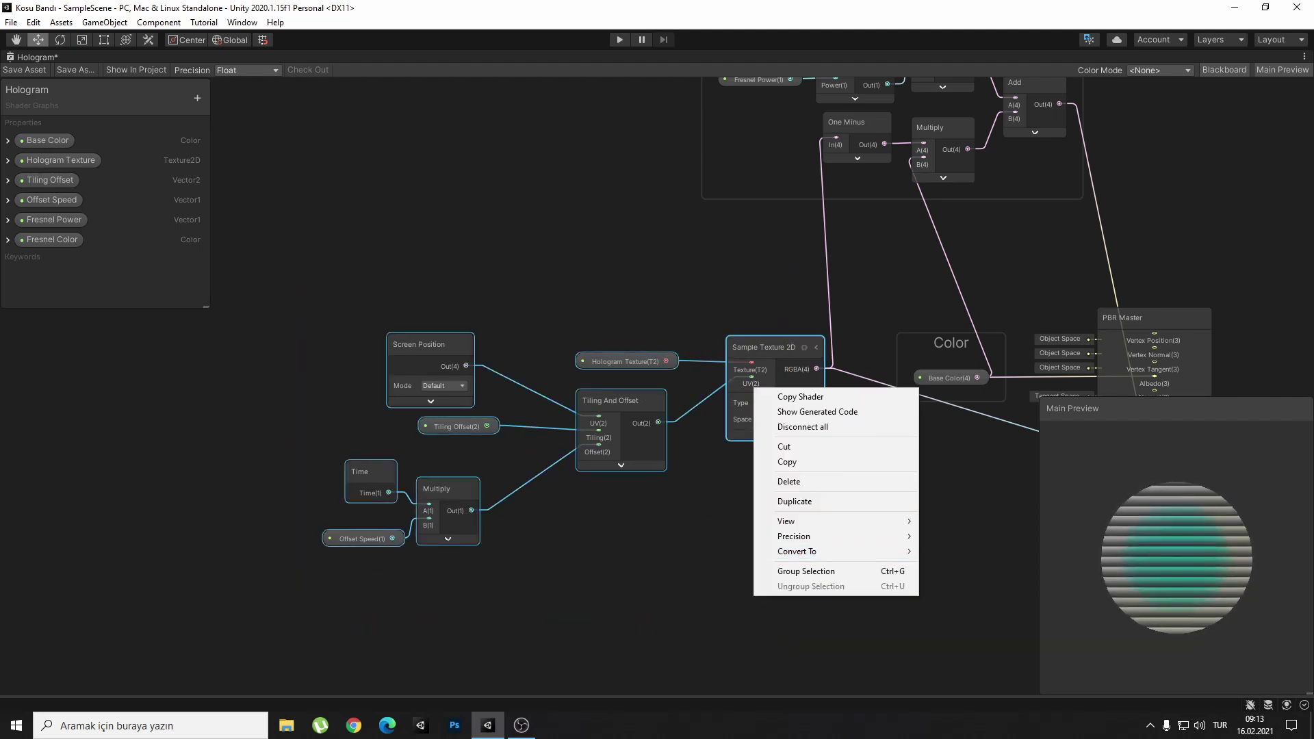
left_click(787, 570)
type("Tex")
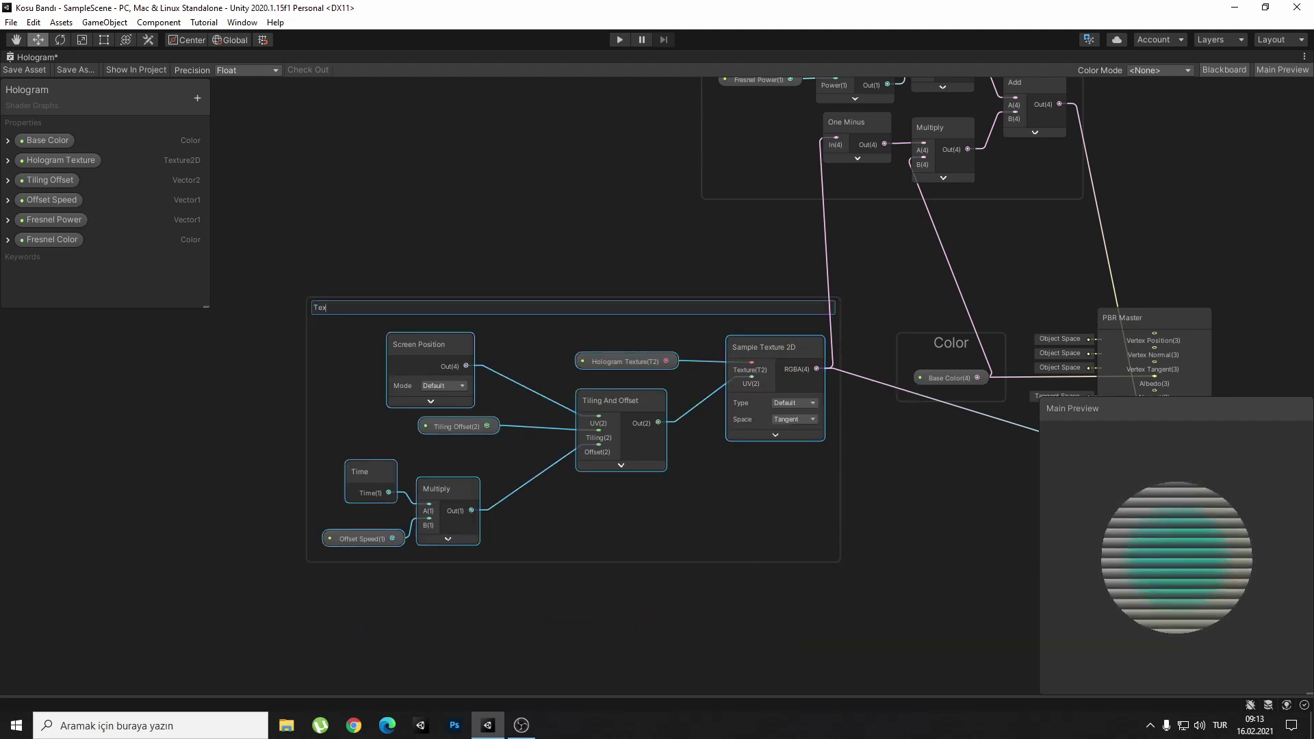
type("ture")
key("Return")
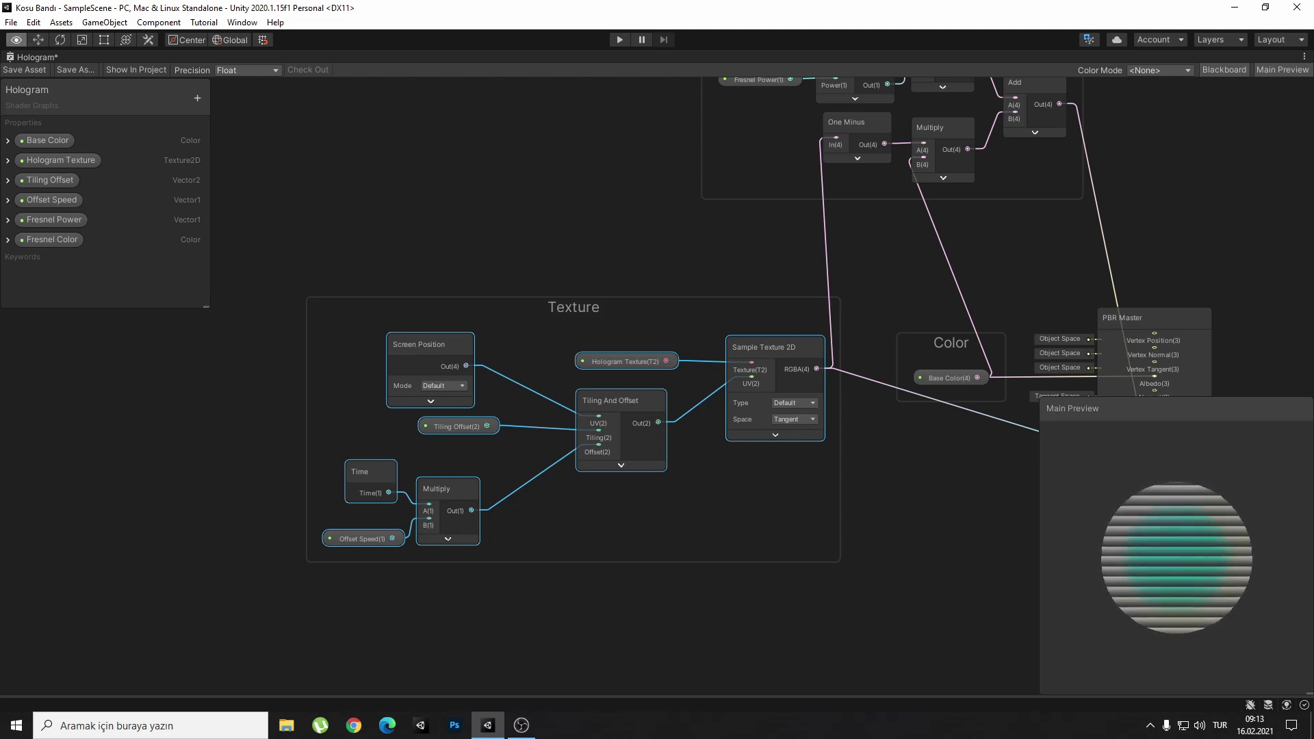
middle_click_drag(657, 369, 527, 397)
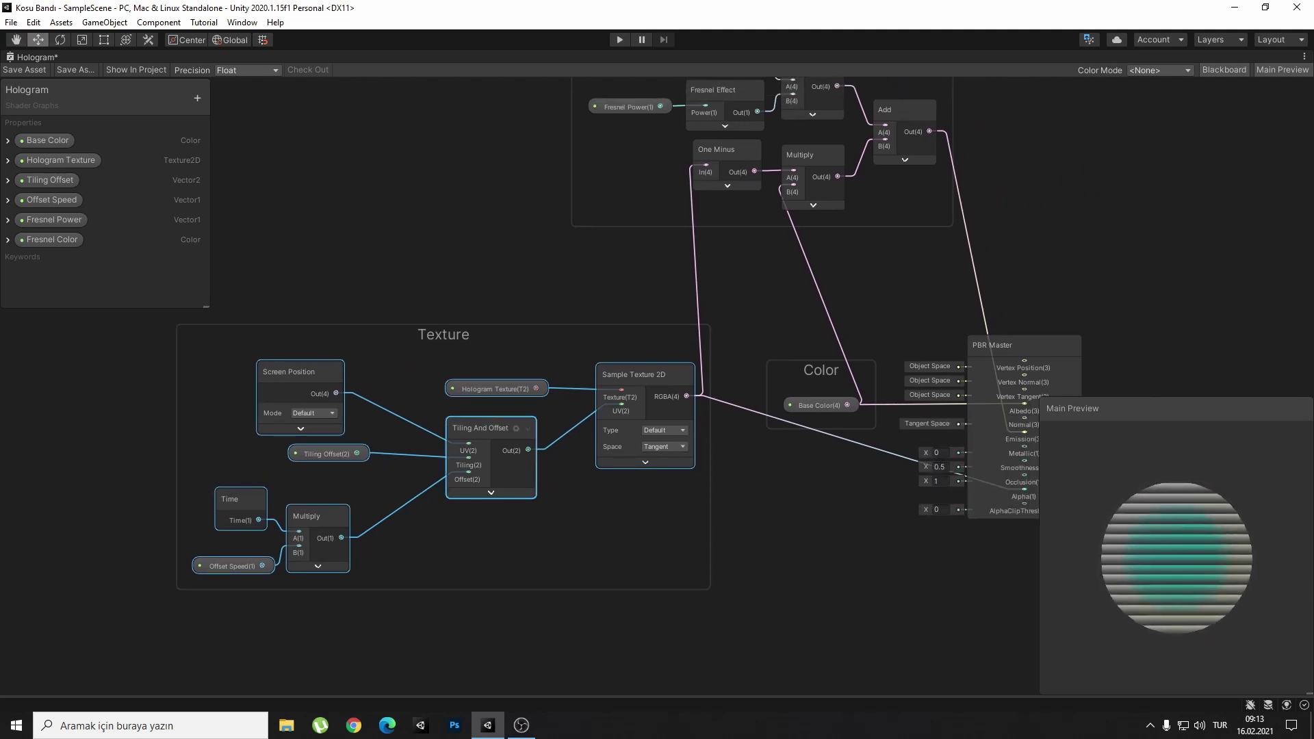
Compact the Texture group's Screen Position, Tiling Offset, Multiply, Time and Offset Speed nodes around Tiling And Offset.
mouse_move(490, 427)
left_mouse_down()
mouse_move(521, 387)
mouse_move(515, 416)
left_mouse_up()
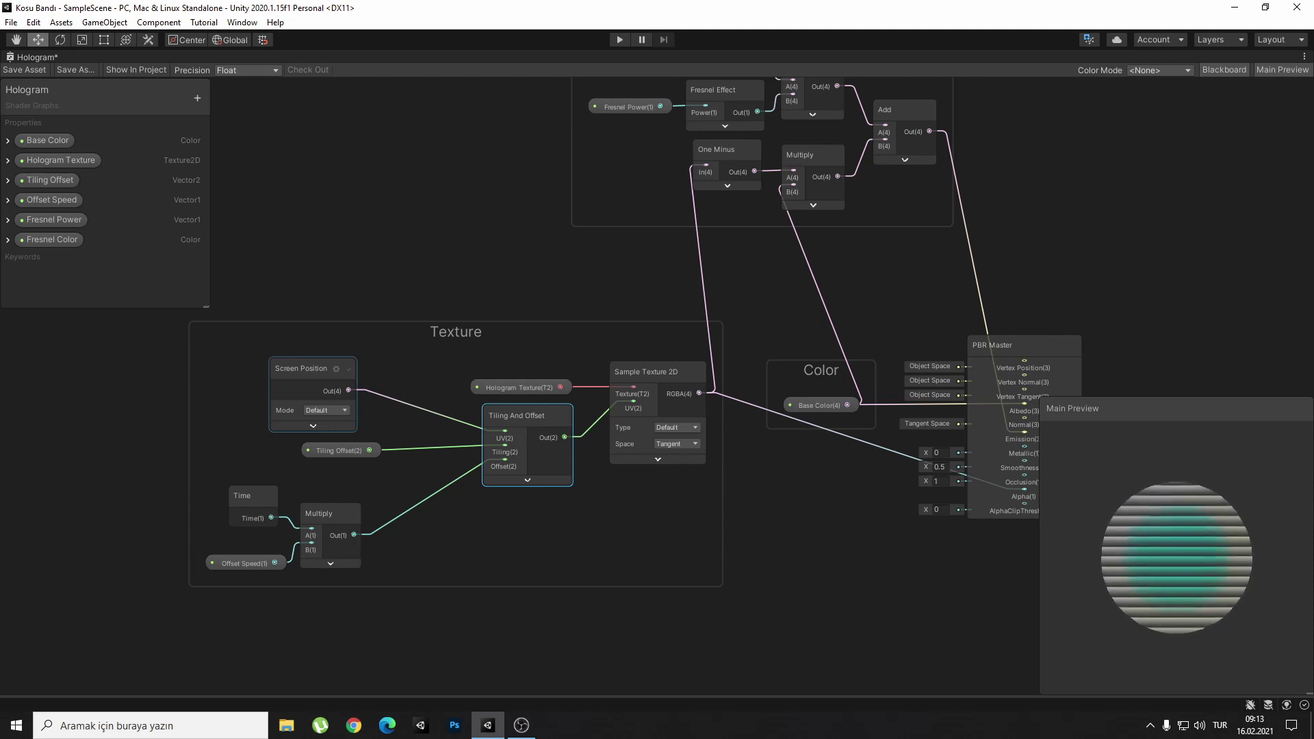
left_click_drag(301, 368, 391, 367)
left_click_drag(338, 450, 397, 448)
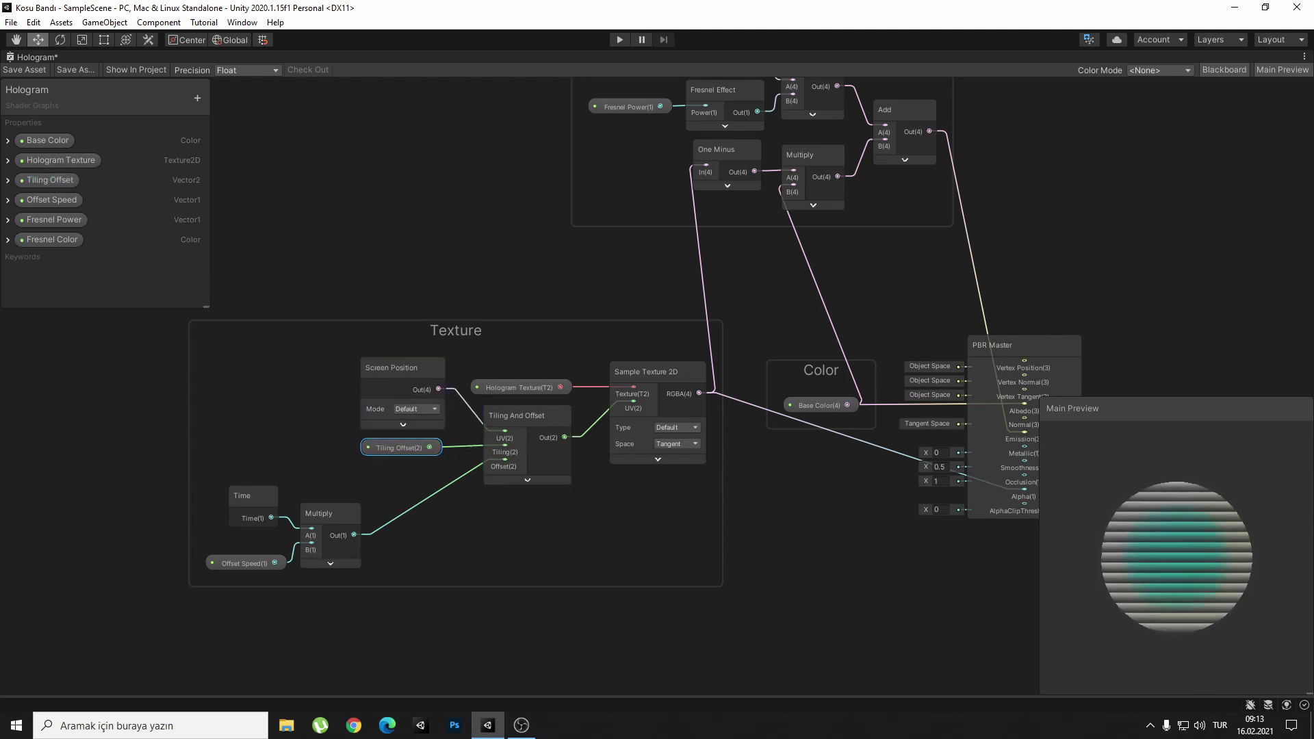
left_click(319, 513)
left_click_drag(319, 513, 393, 482)
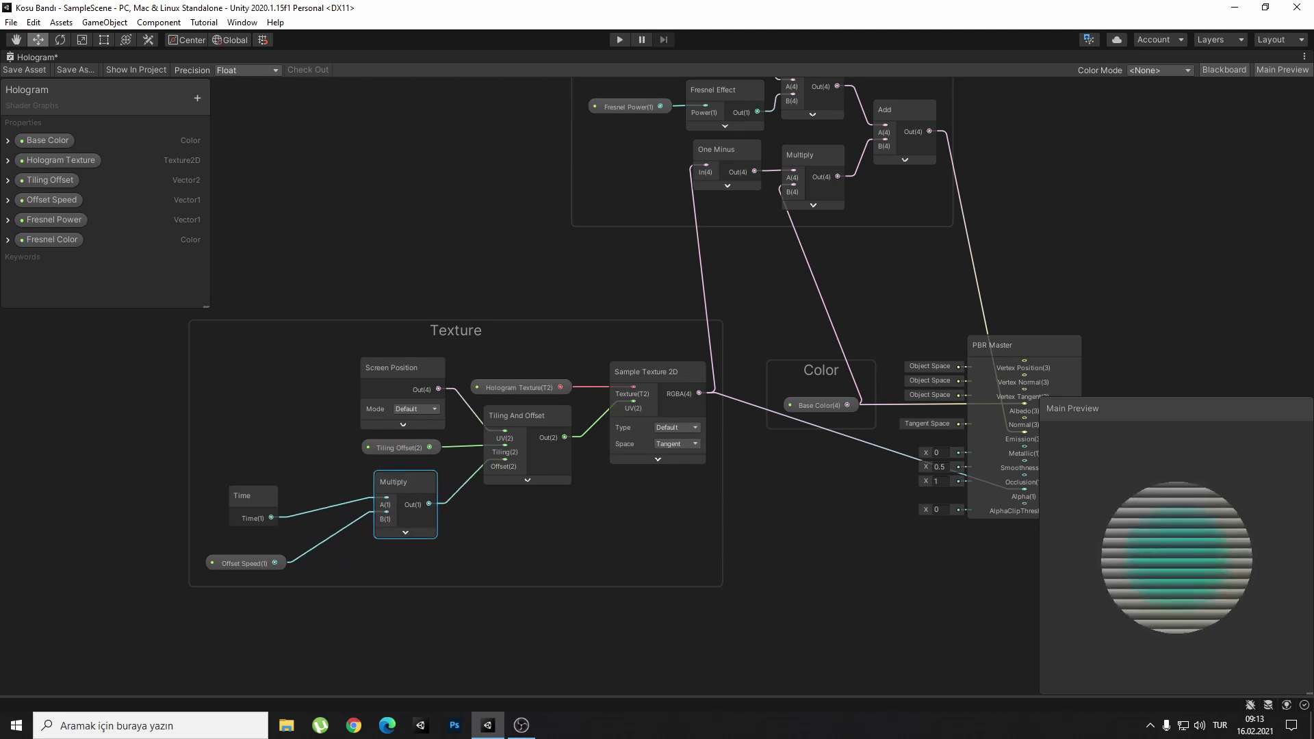
left_click_drag(242, 495, 315, 476)
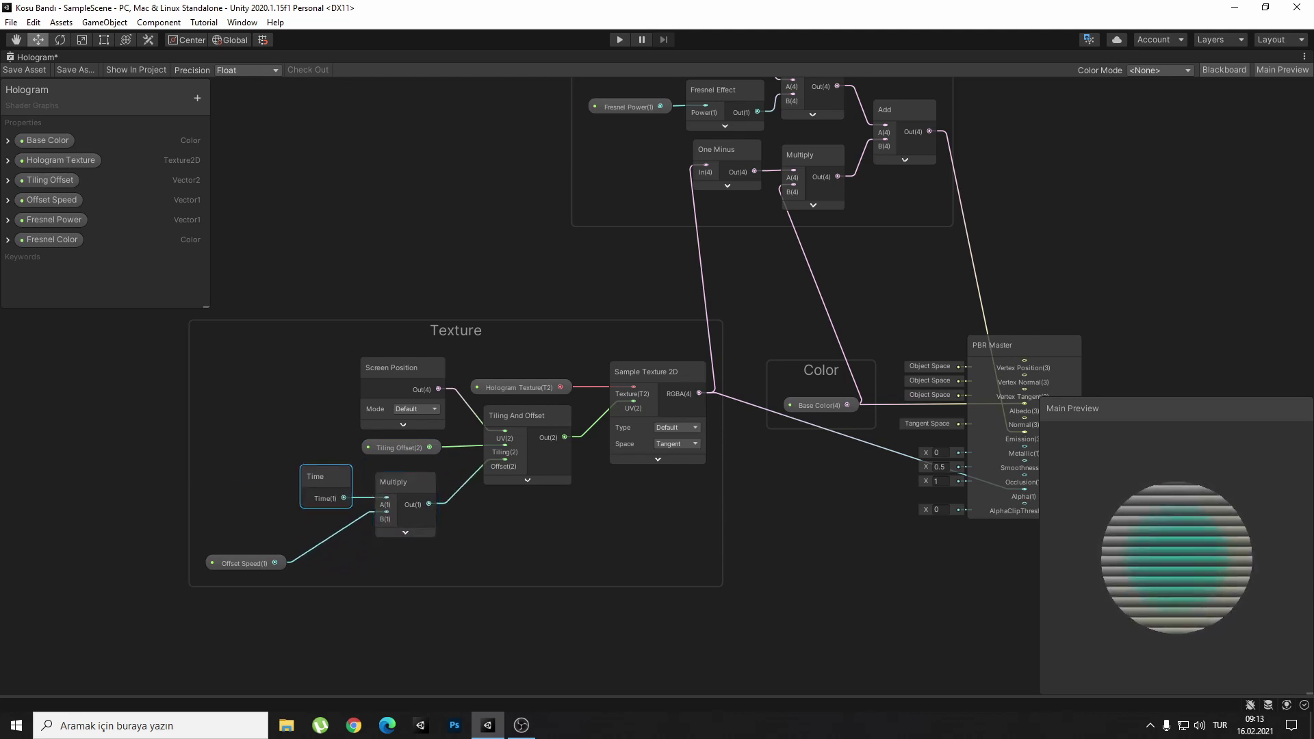
left_click_drag(245, 562, 318, 528)
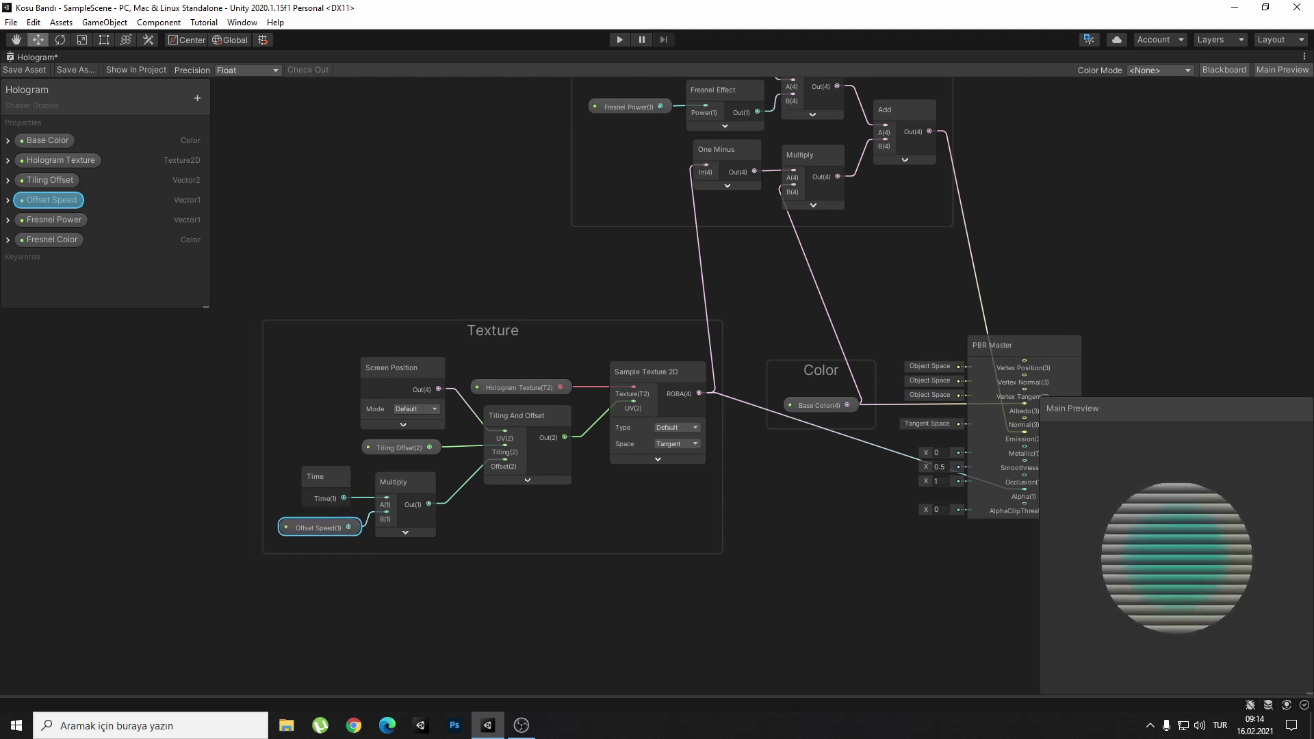
Arrange the Texture, Color and Fresnel groups neatly together around the PBR Master.
mouse_move(493, 330)
left_mouse_down()
mouse_move(452, 399)
mouse_move(470, 425)
left_mouse_up()
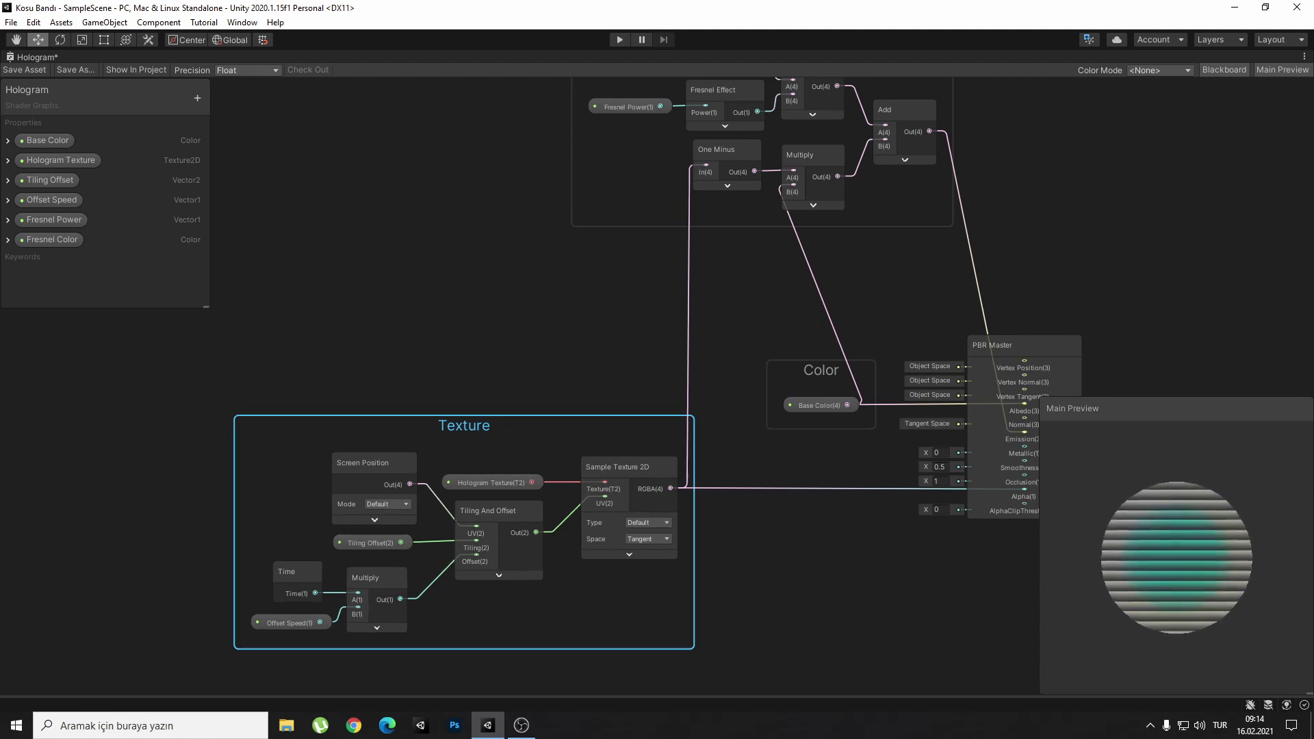
left_click_drag(821, 370, 742, 369)
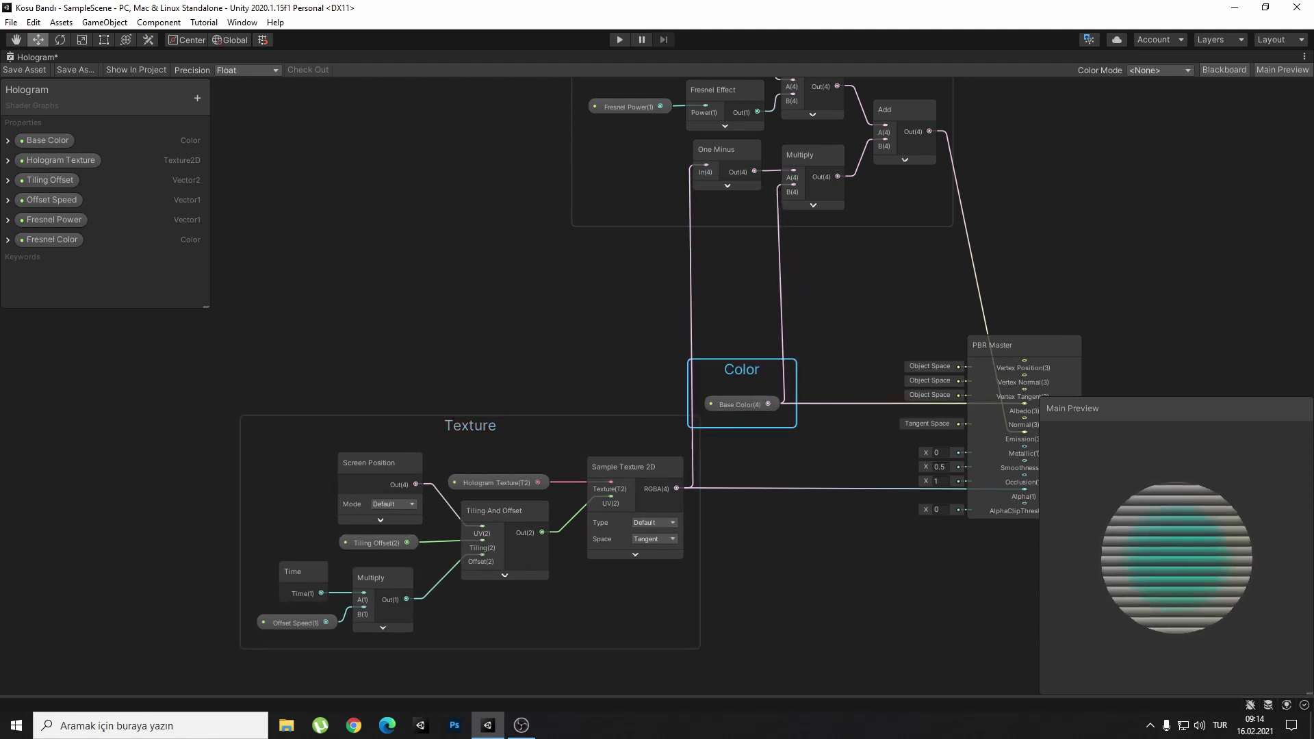
left_click(808, 308)
middle_click_drag(808, 308, 744, 363)
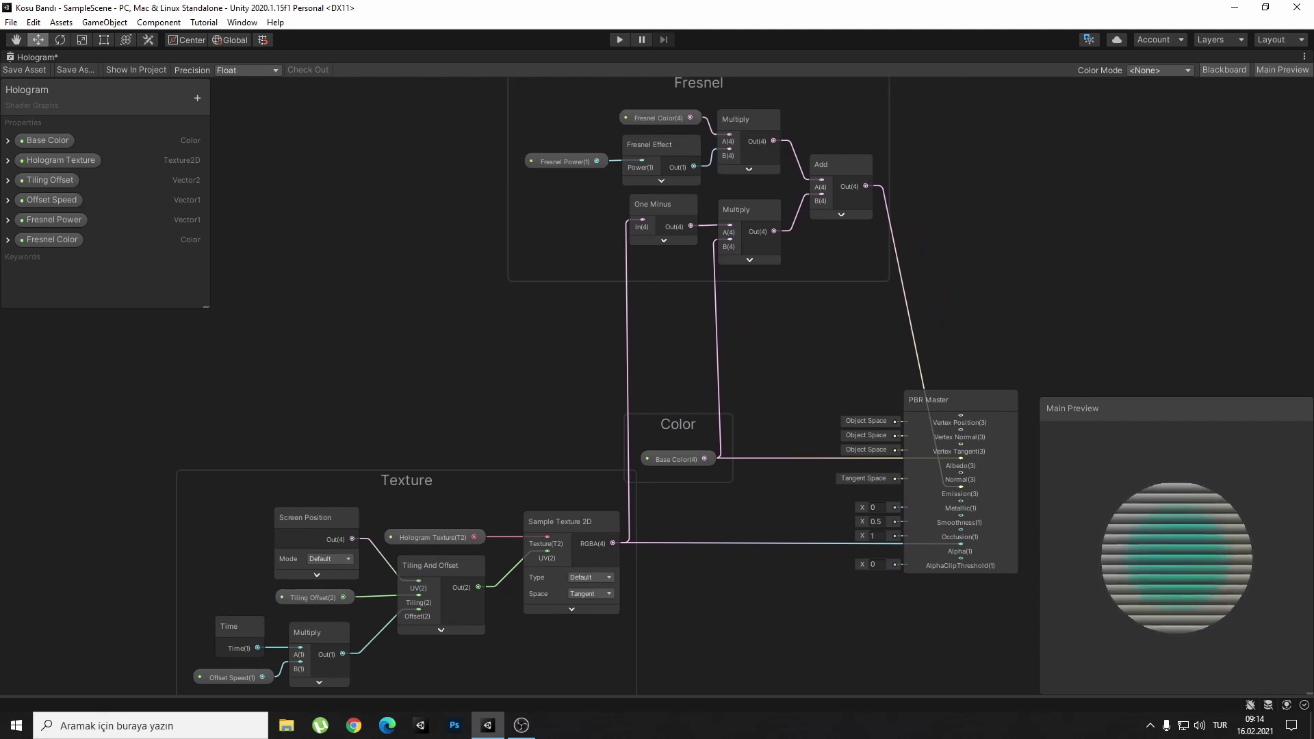
left_click_drag(698, 83, 760, 329)
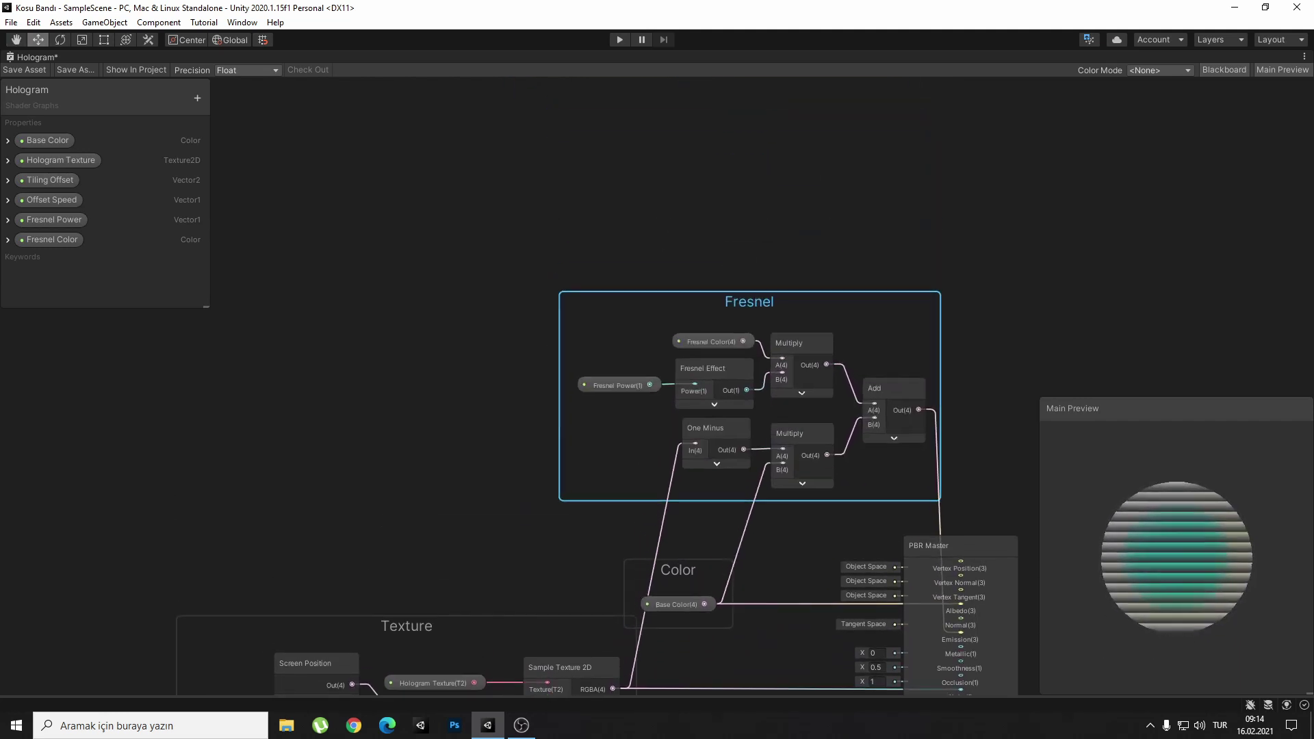
middle_click_drag(753, 411, 728, 251)
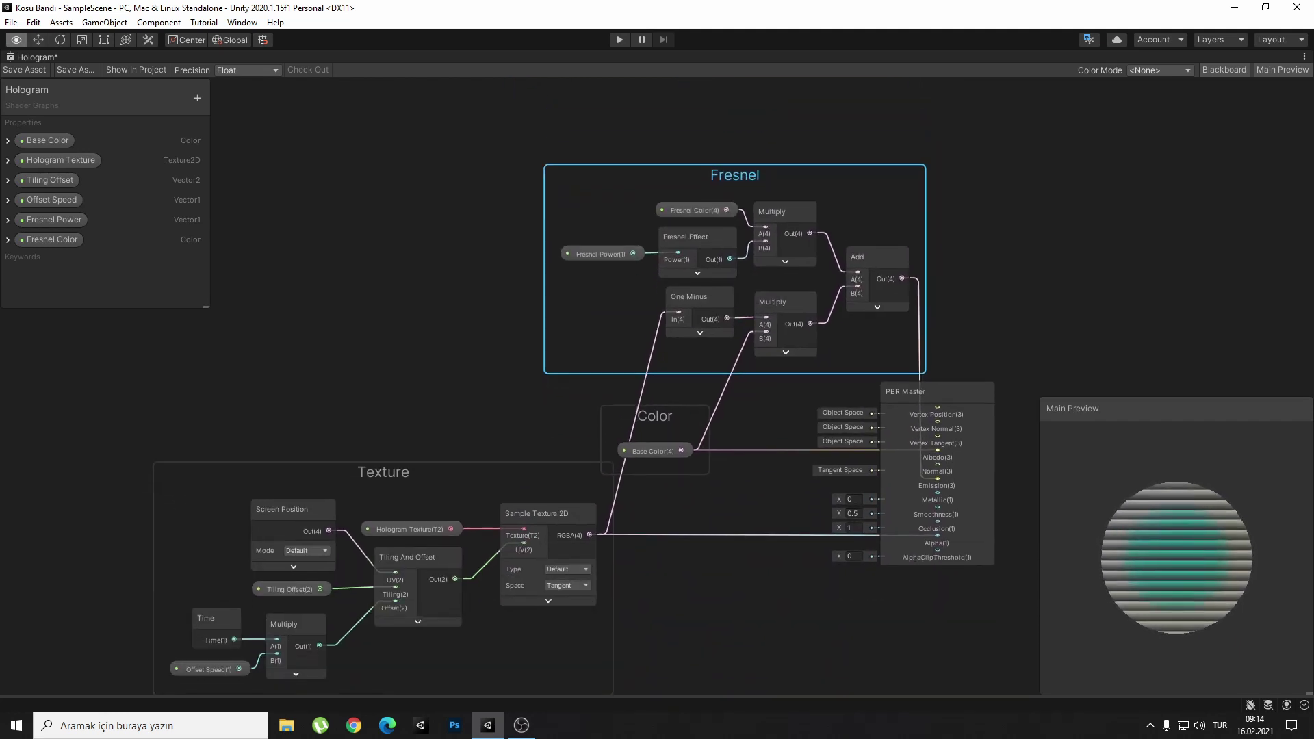
left_click_drag(655, 411, 709, 416)
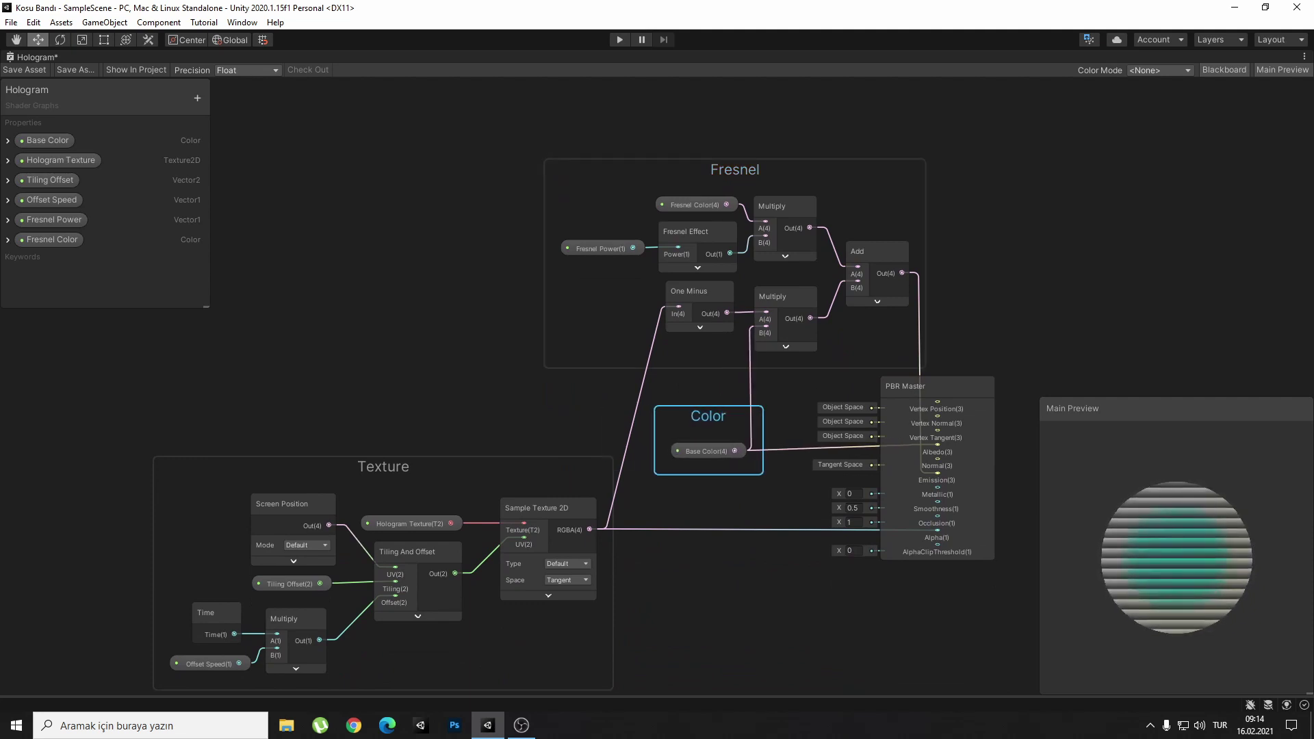
left_click_drag(383, 466, 436, 467)
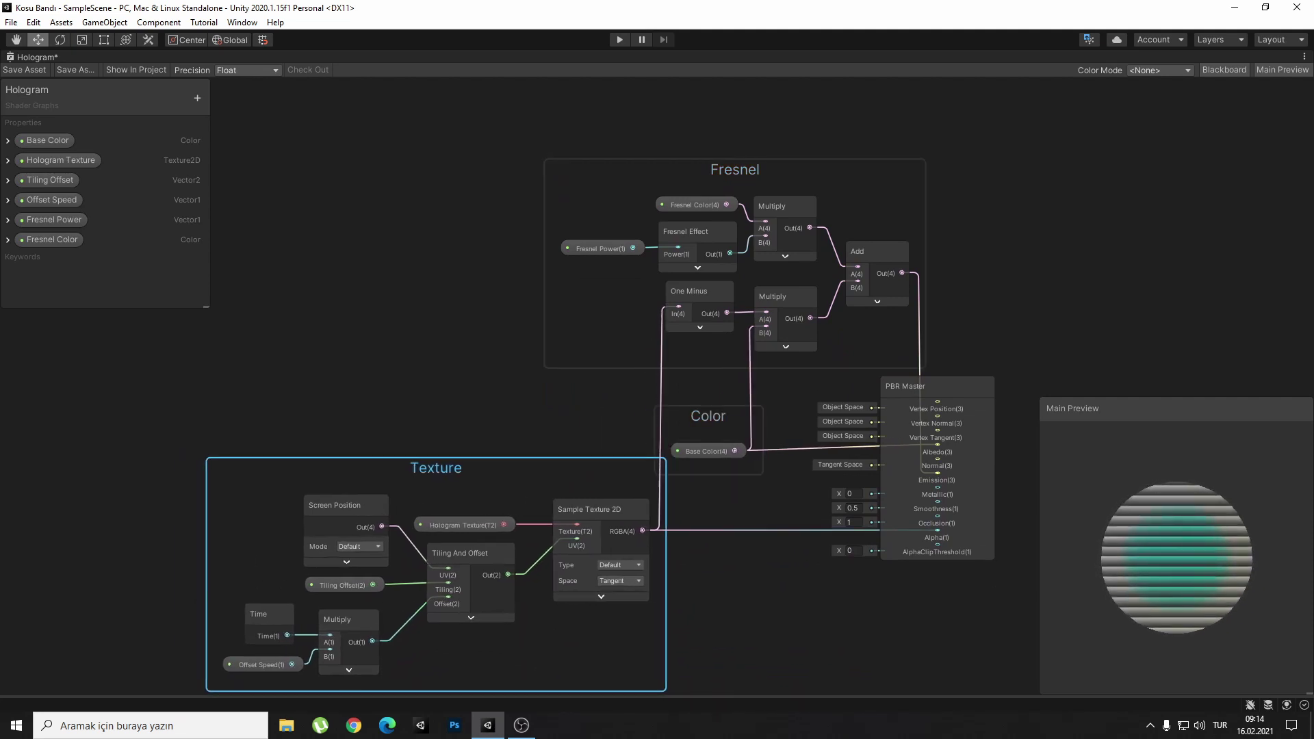
left_click(438, 340)
scroll(438, 340, "down", 2)
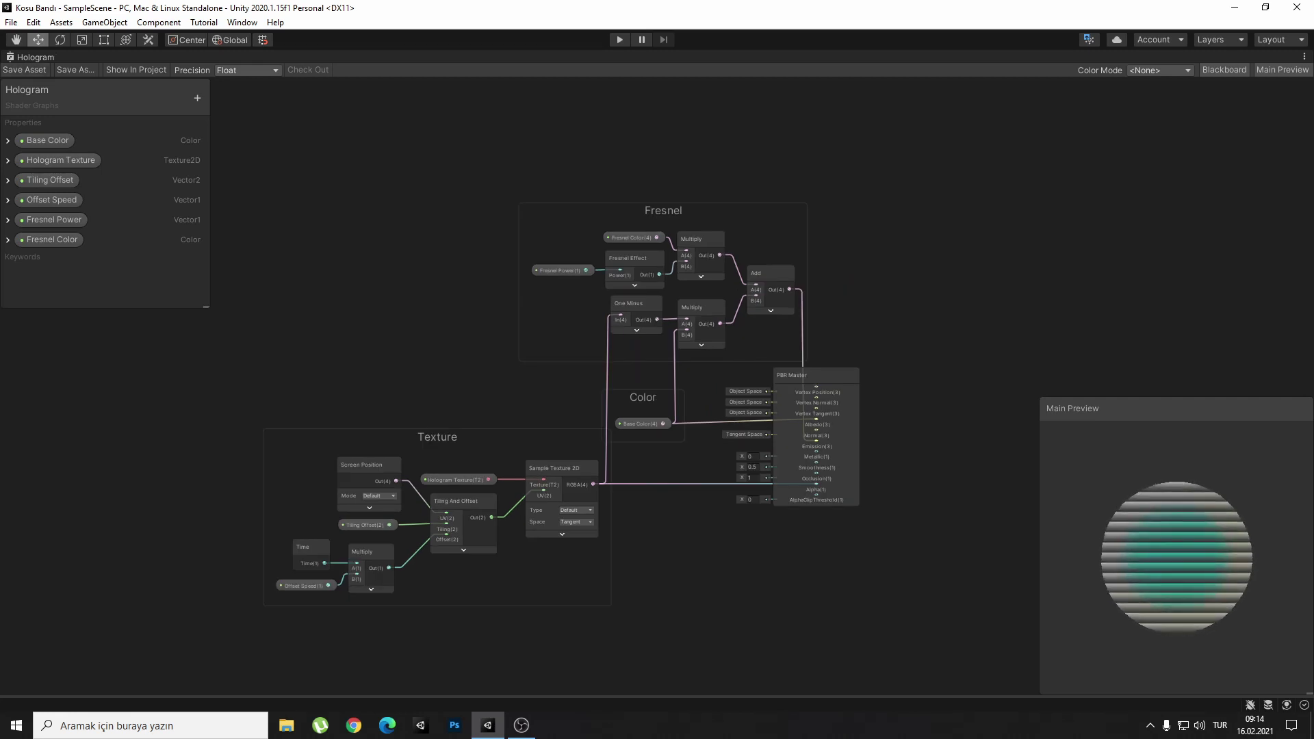
Restore the docked layout and create a material named Holo from the Hologram shader.
key("shift+space")
key("ctrl+1")
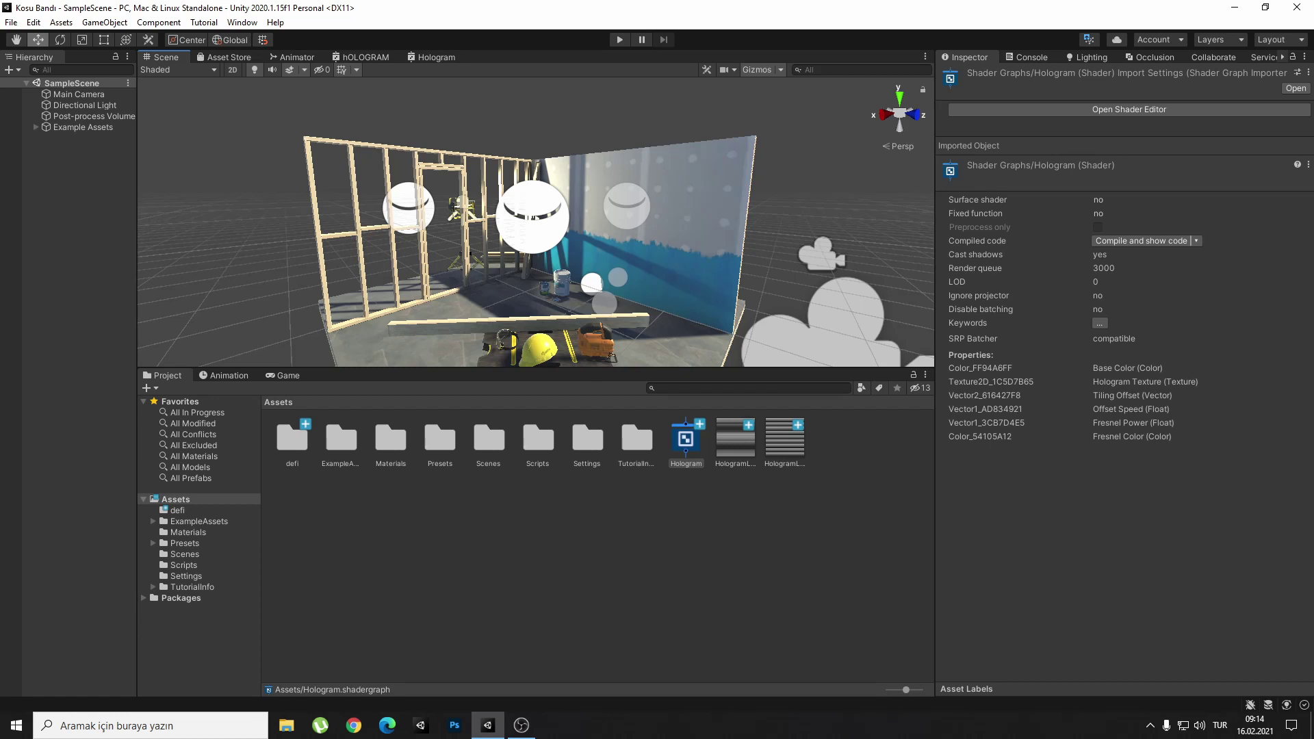
right_click(685, 443)
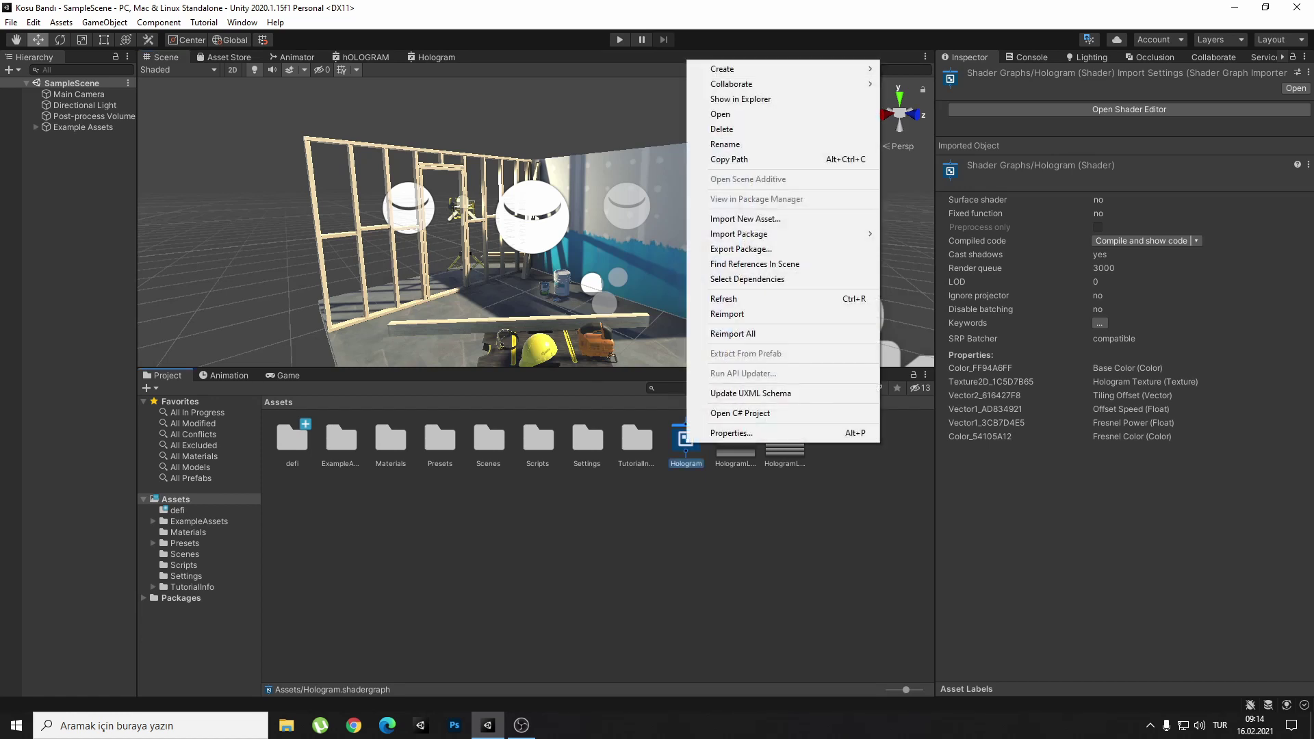
mouse_move(787, 68)
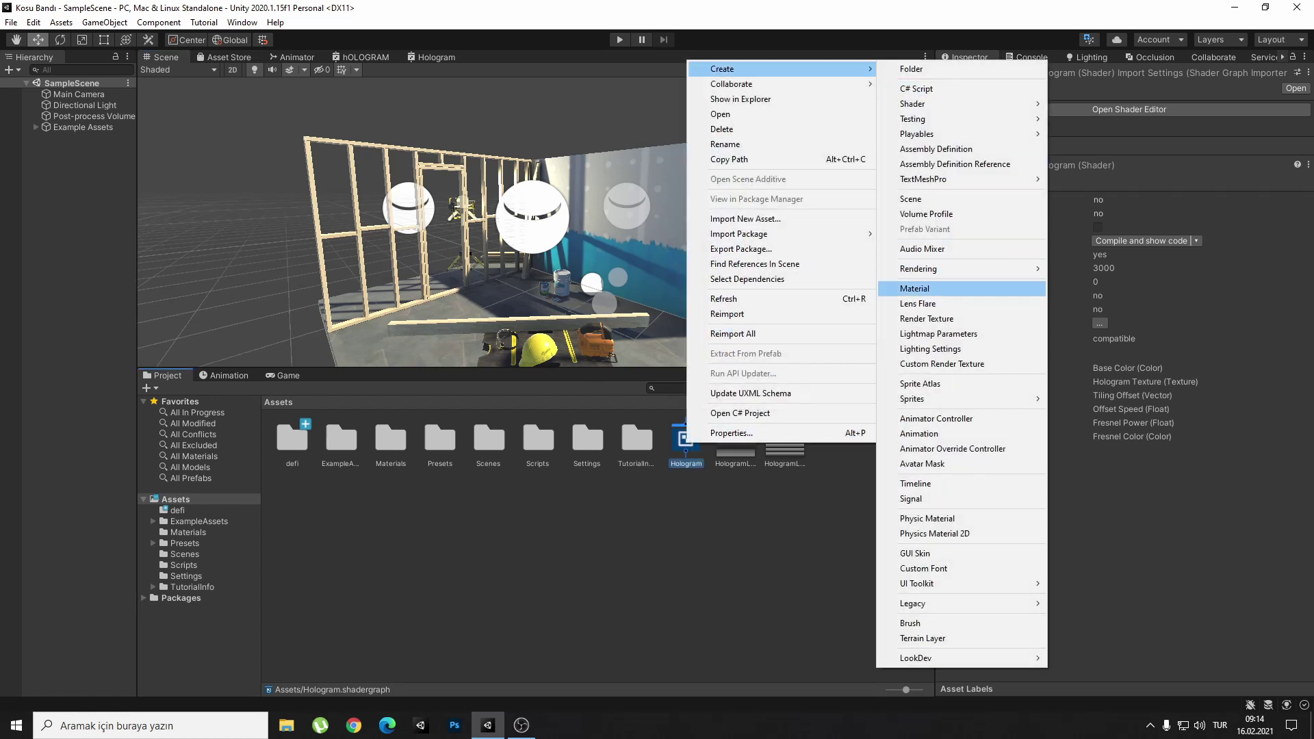
left_click(923, 288)
type("Holo")
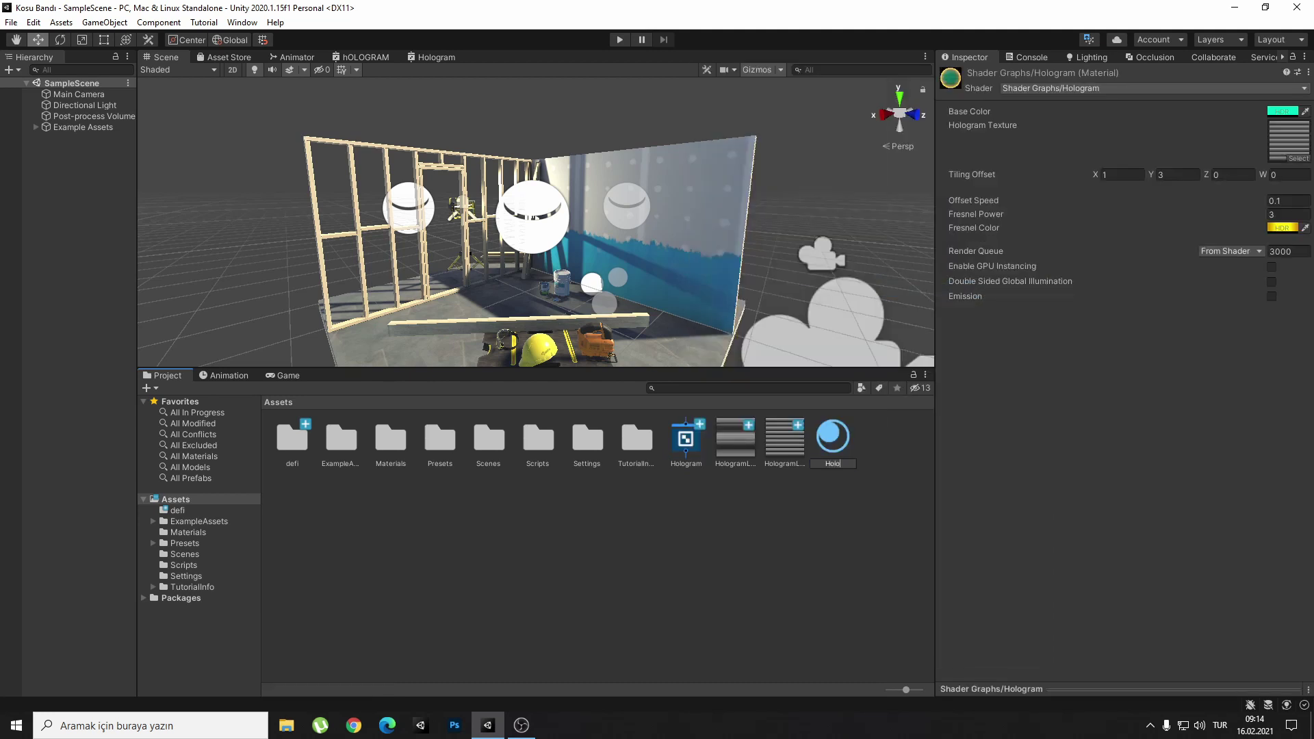
key("Return")
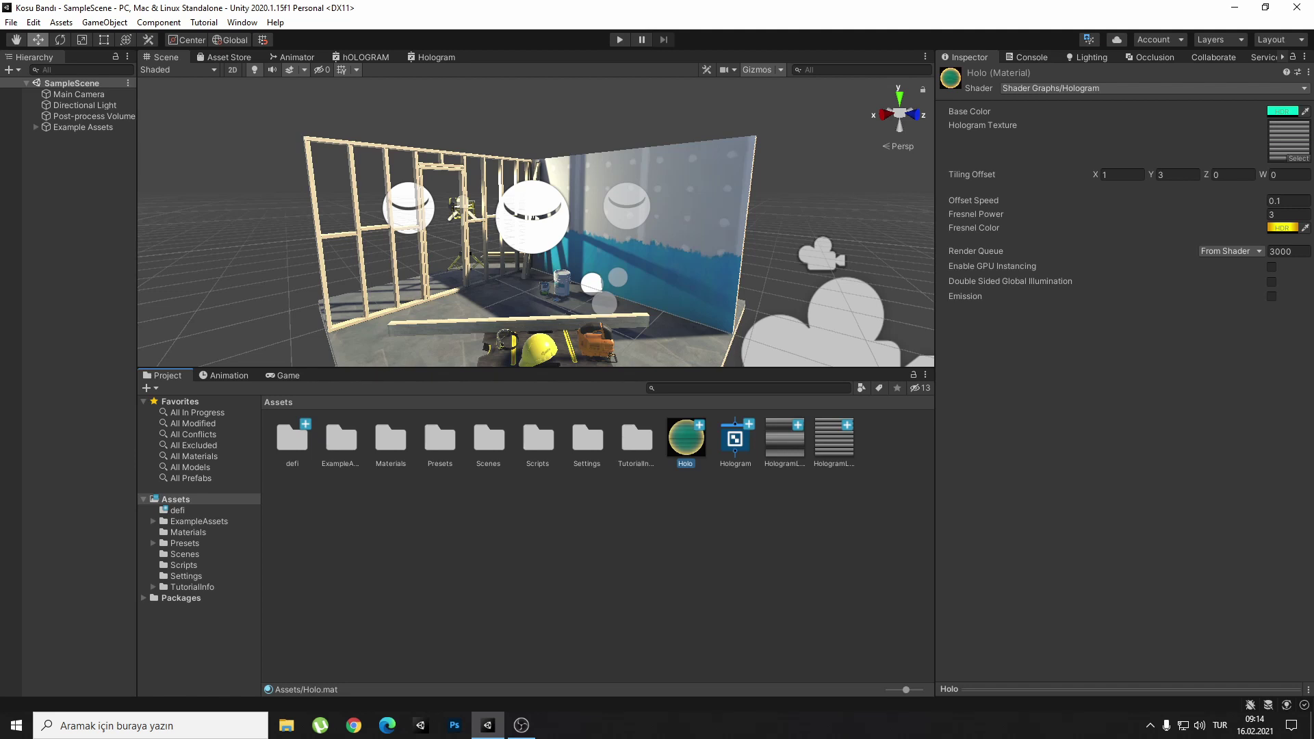
Add a sphere, lower it in front of the blue wall, and give it the Holo material.
left_click(105, 22)
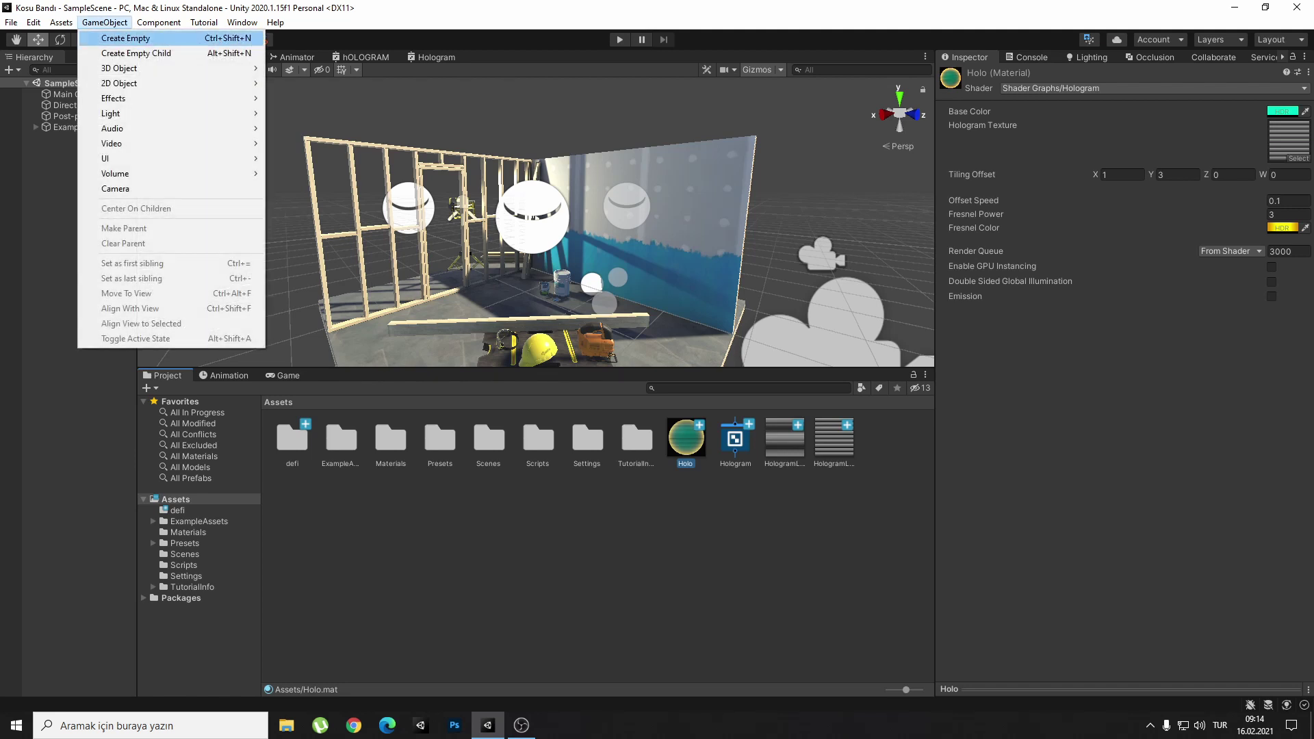
mouse_move(171, 67)
left_click(308, 83)
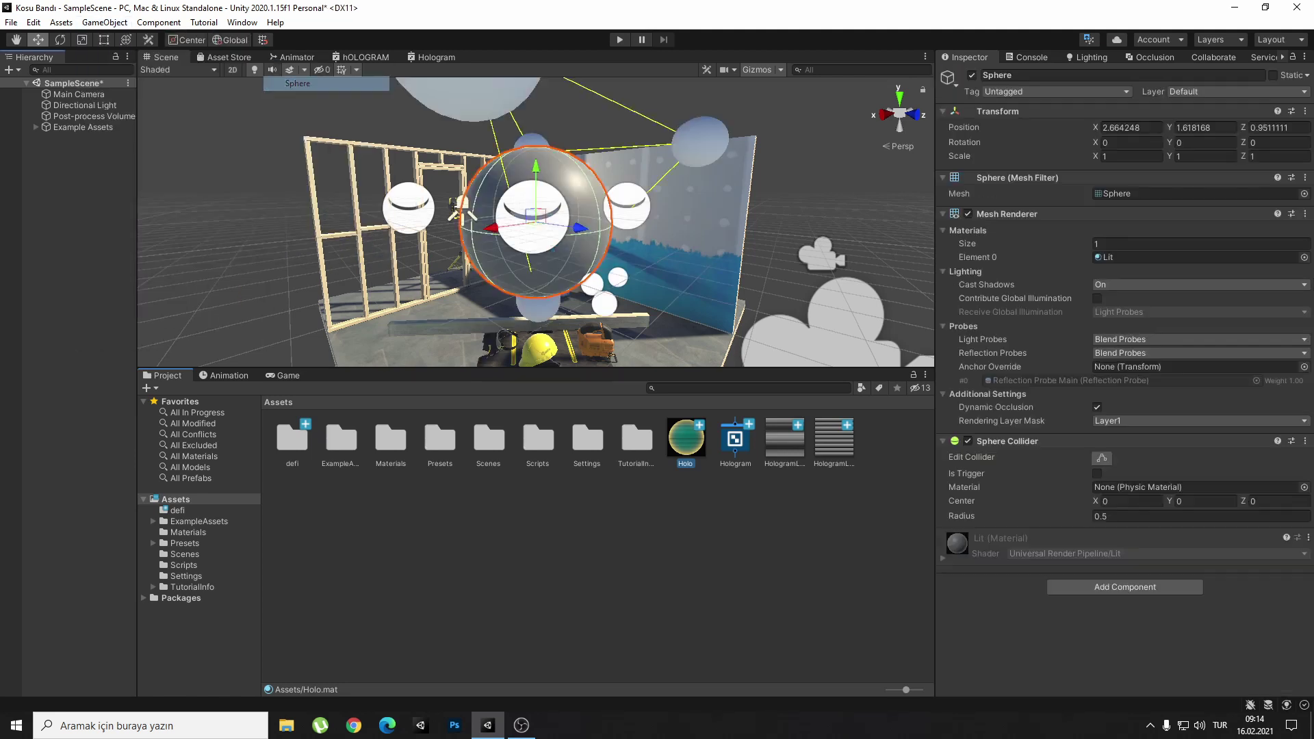
key("ctrl+2")
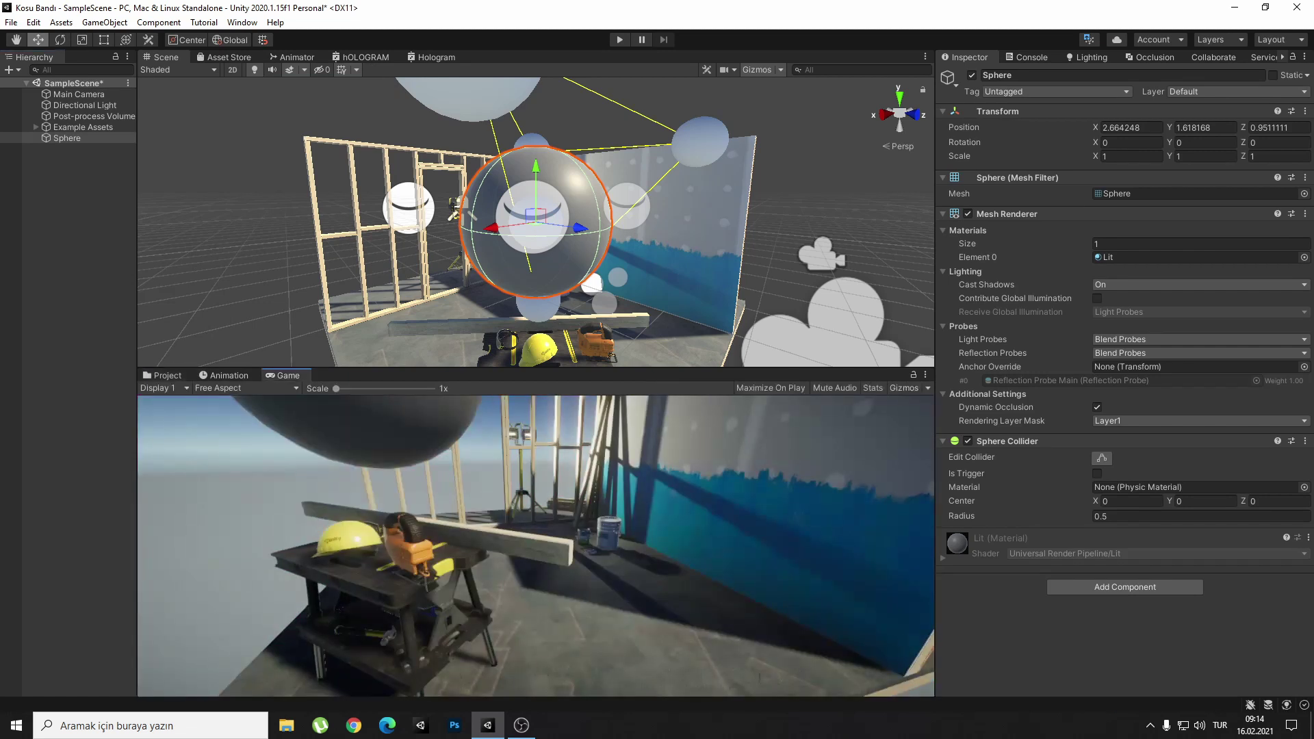
left_click_drag(1096, 127, 1054, 128)
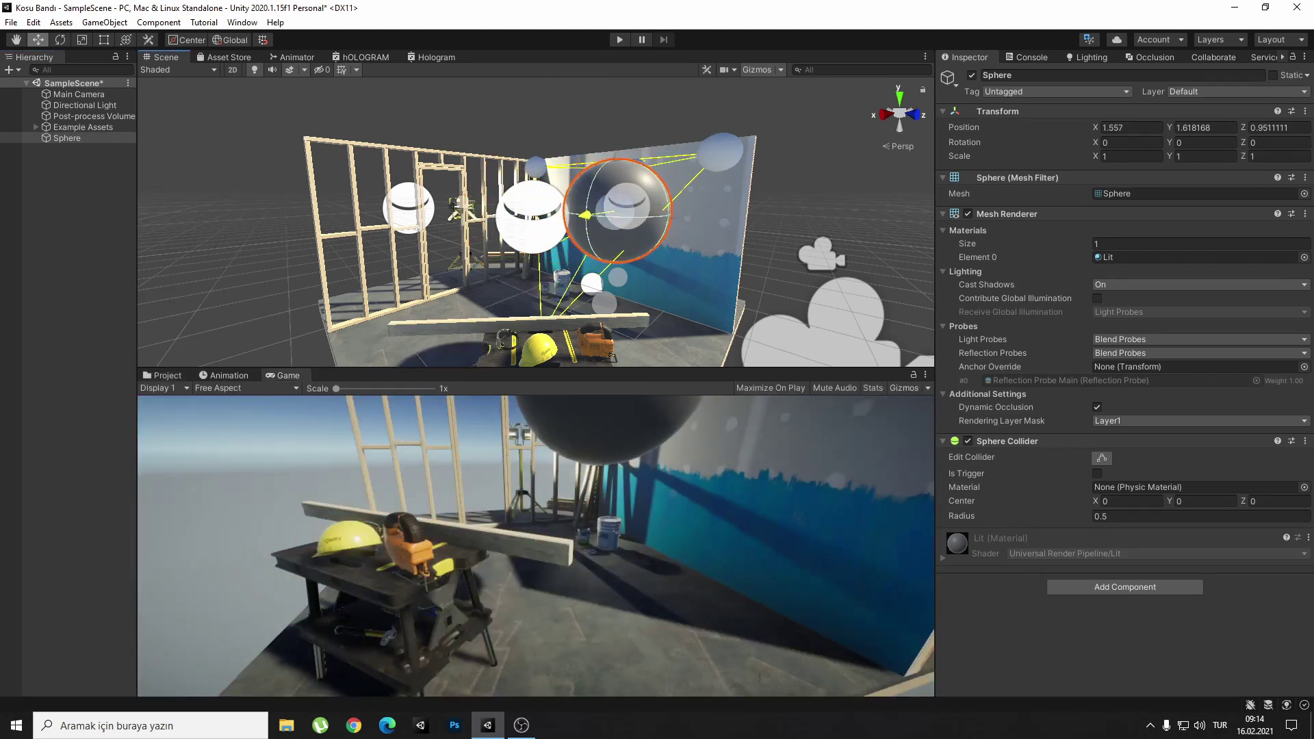
left_click_drag(614, 156, 610, 240)
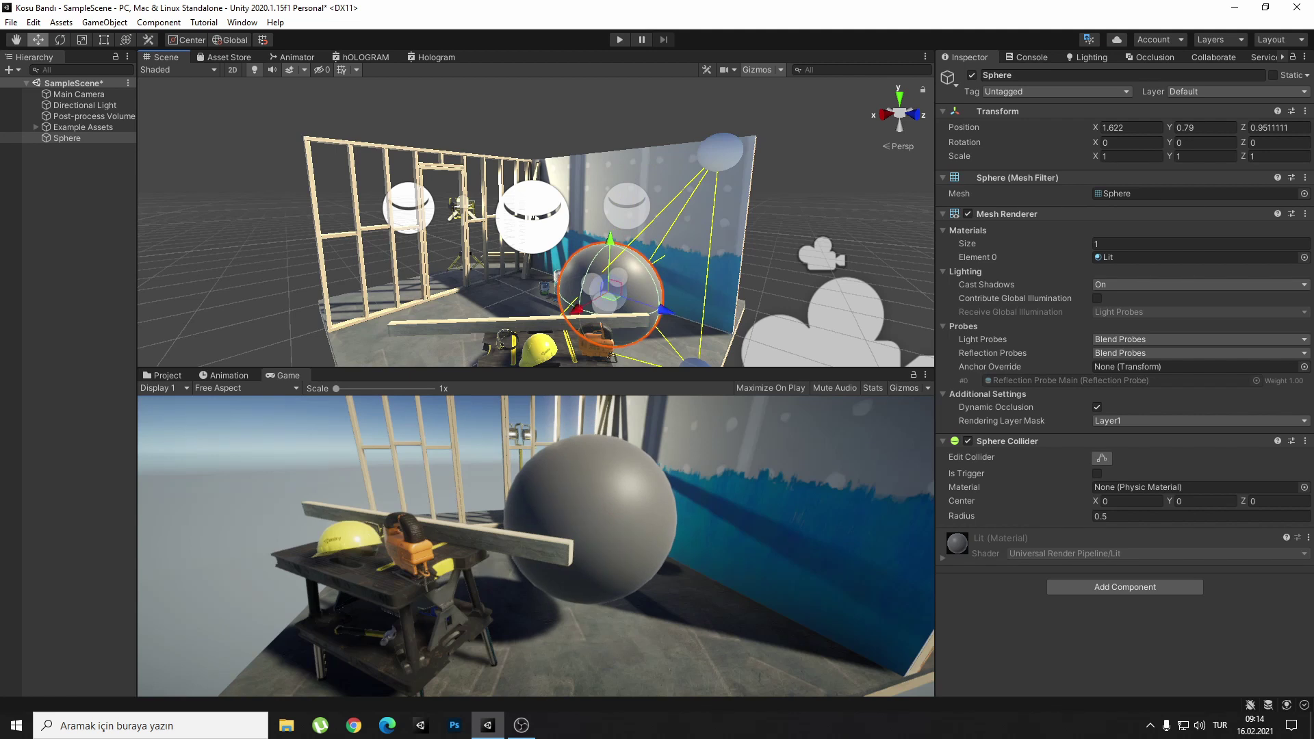
key("ctrl+5")
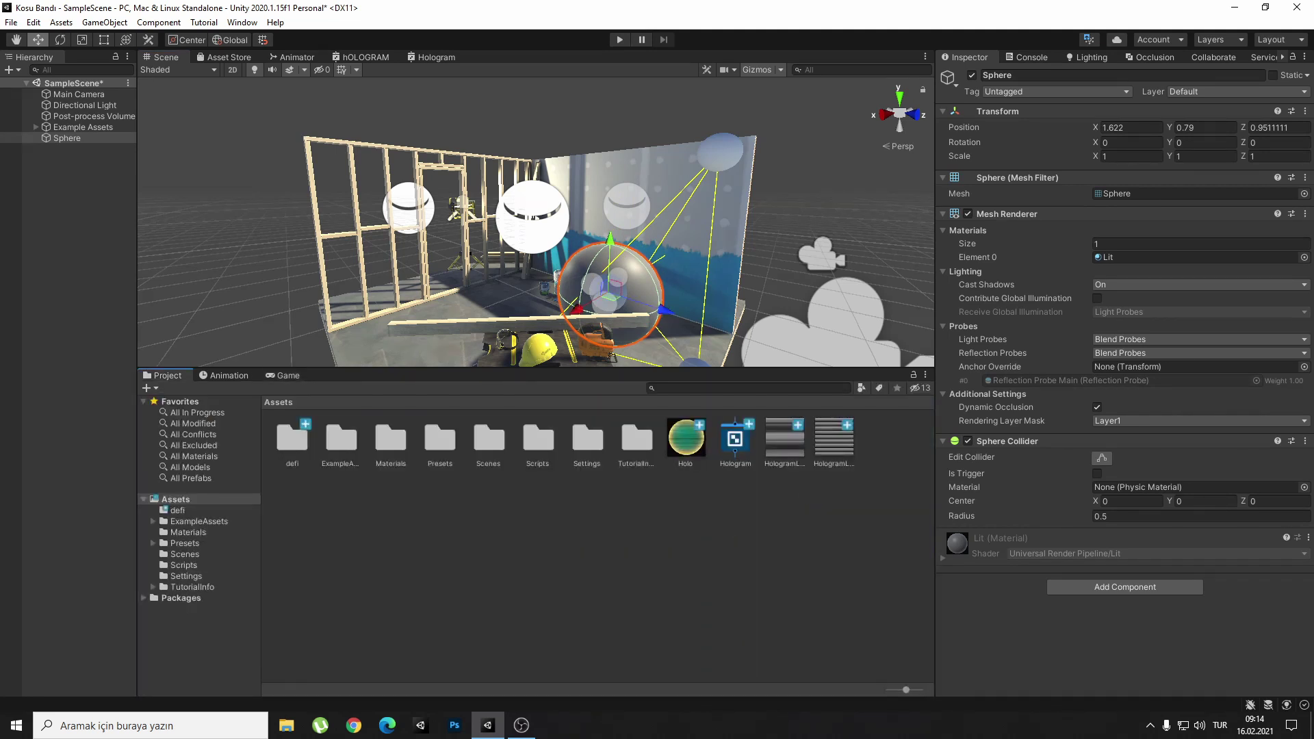
left_click_drag(685, 438, 609, 295)
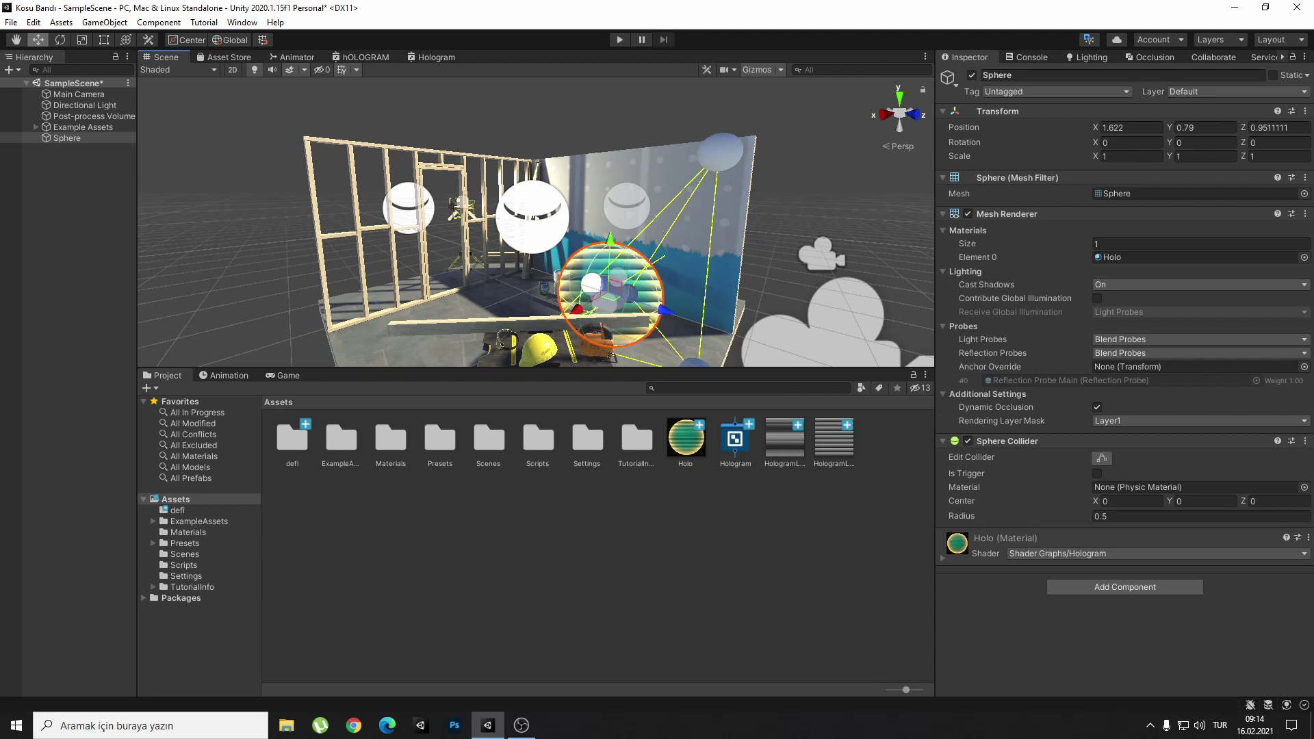
key("ctrl+2")
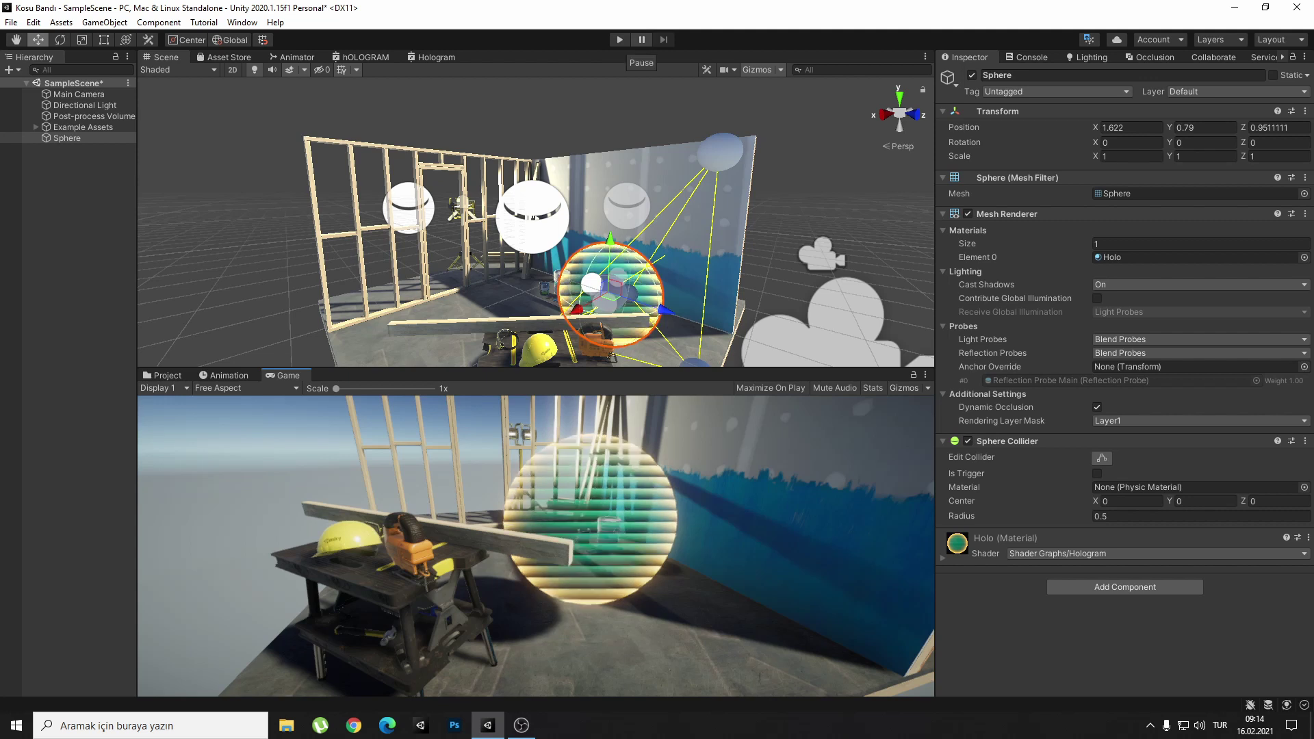
Enter play mode with Holo selected and nudge its cyan Base Color hue slightly.
key("ctrl+5")
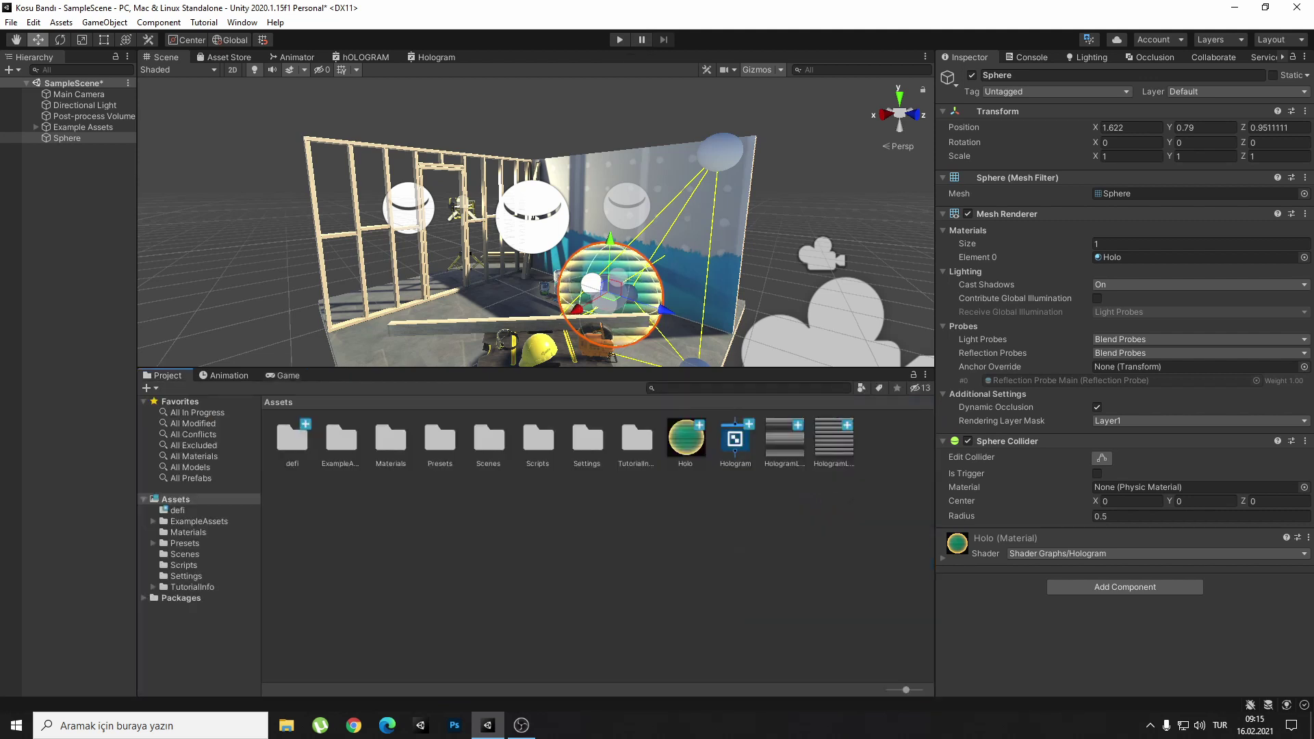
left_click(685, 438)
key("ctrl+p")
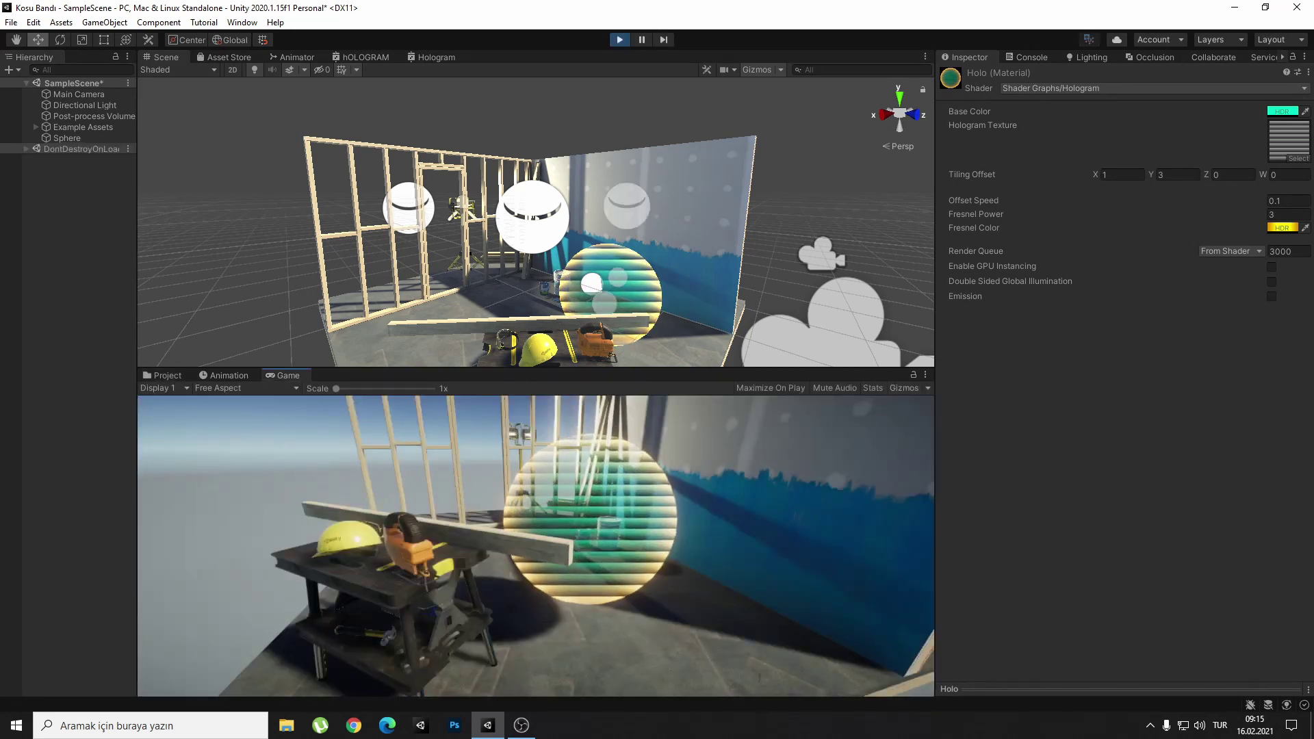
left_click_drag(534, 368, 533, 241)
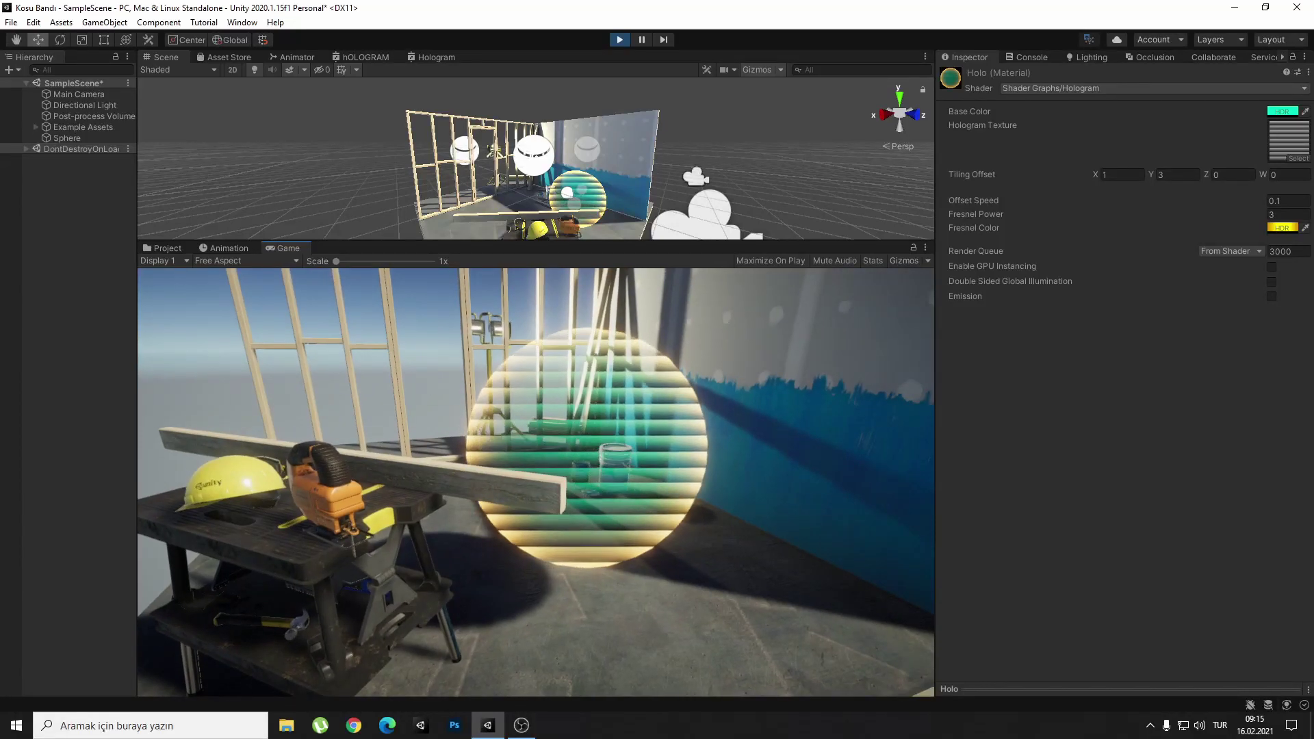
left_click(1283, 111)
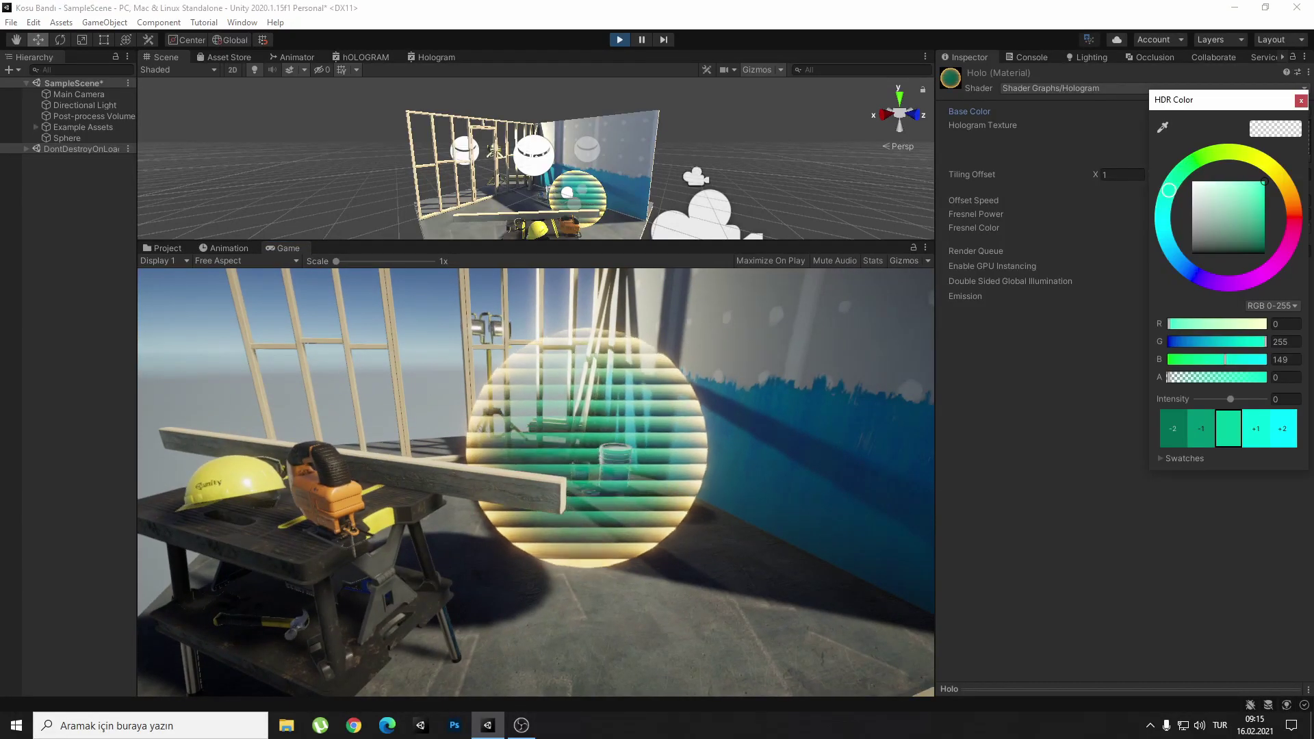
left_click_drag(1169, 190, 1172, 185)
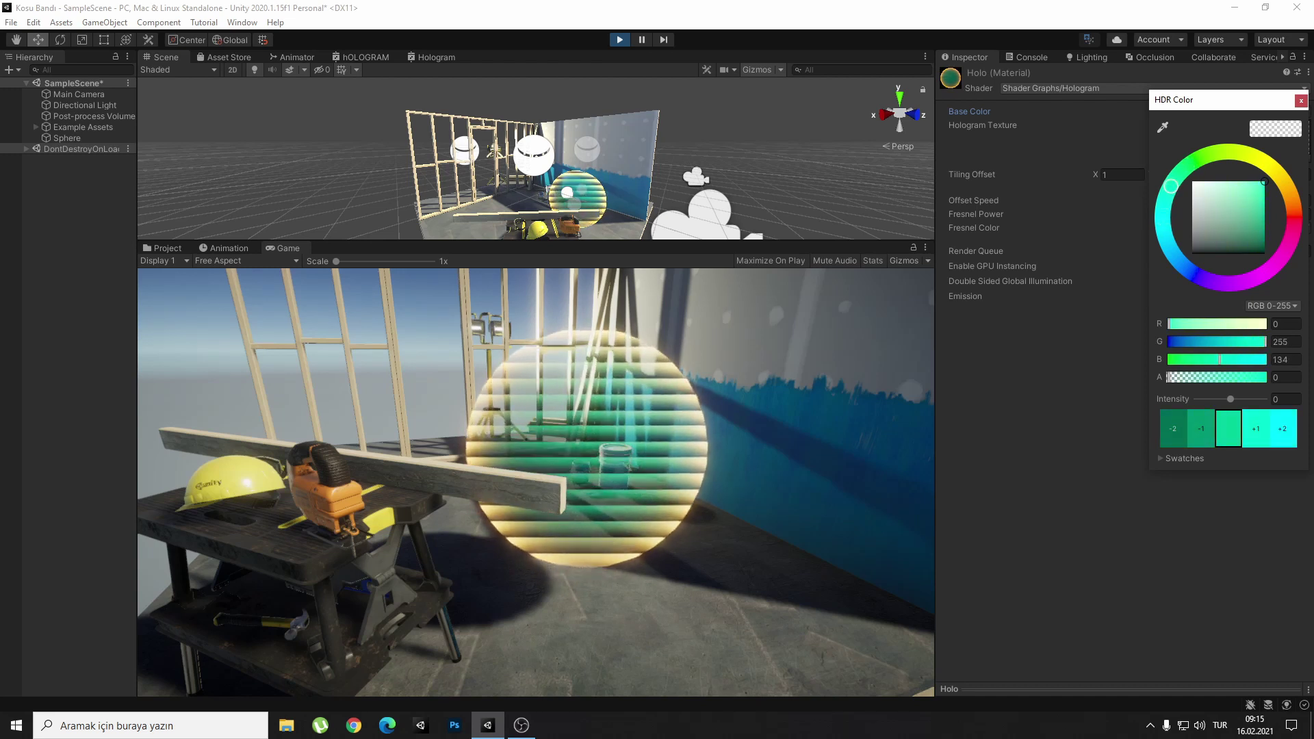
key("Return")
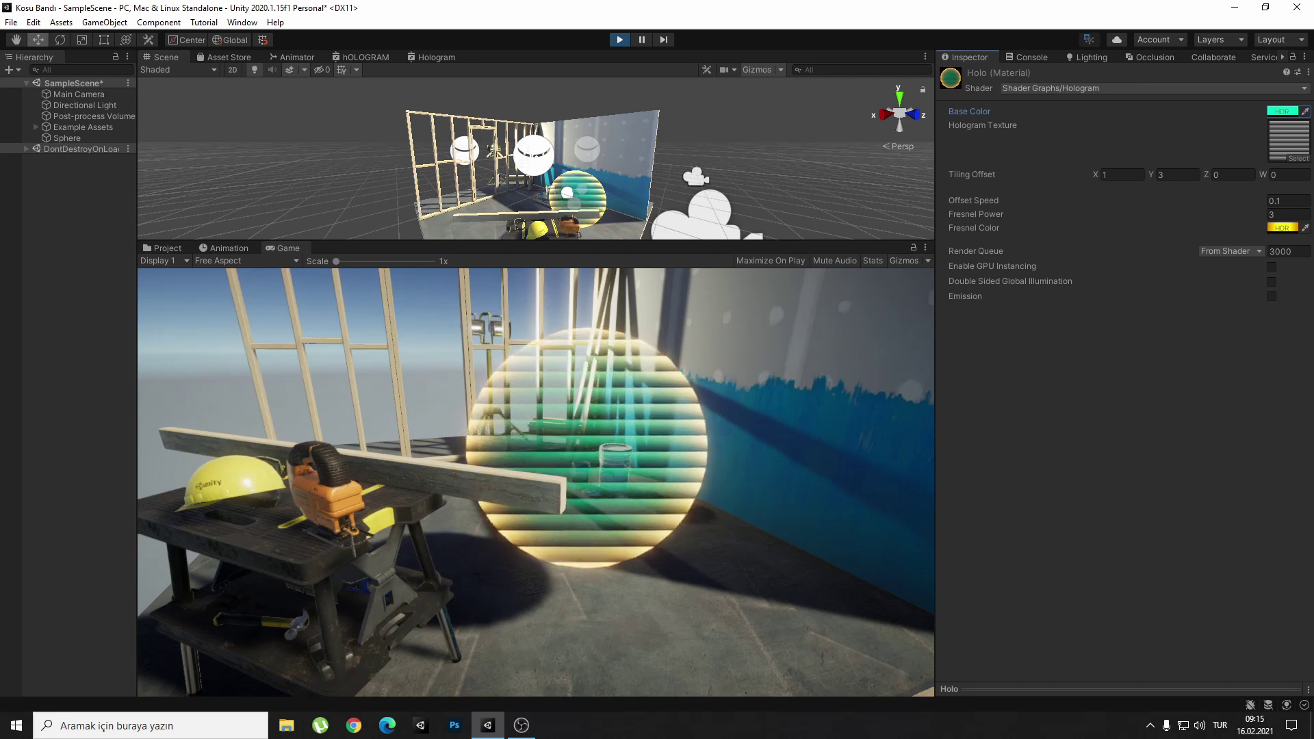
Assign HologramLines_Cool as the Hologram Texture and adjust its Y tiling toward 4.
left_click(1298, 158)
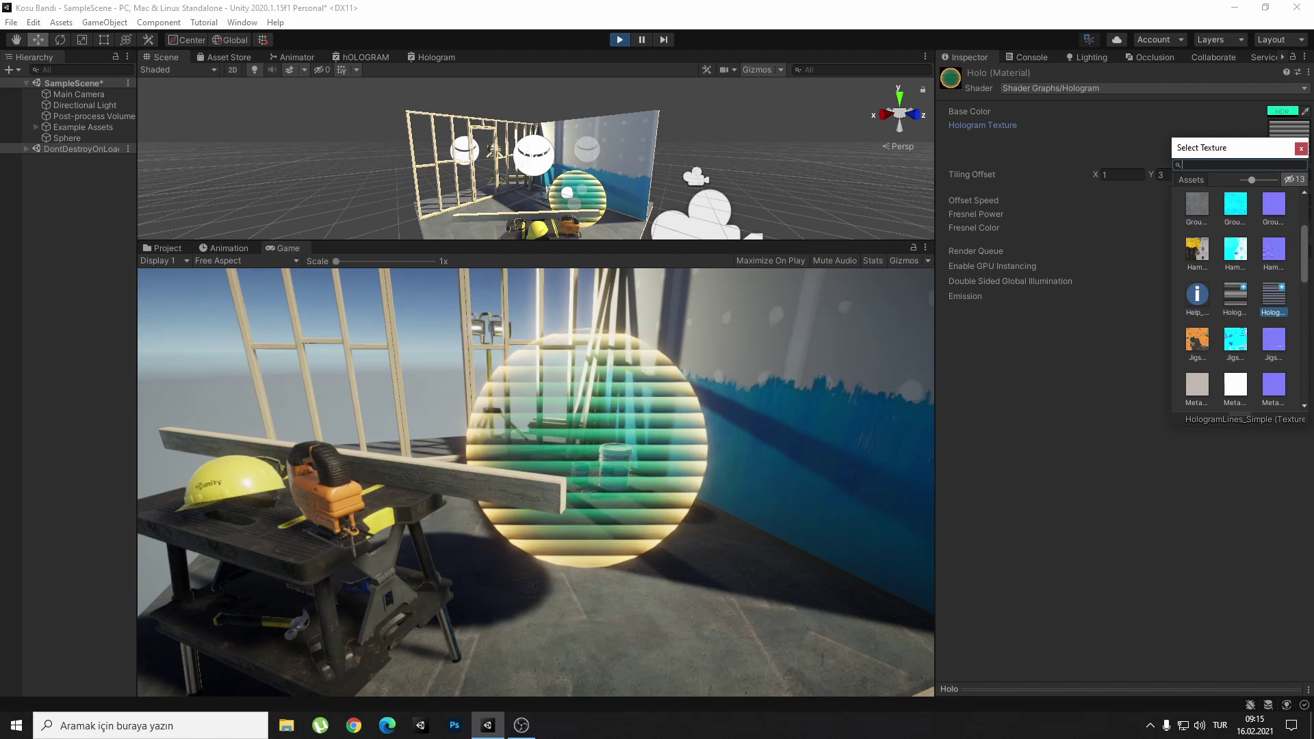
left_click(1235, 296)
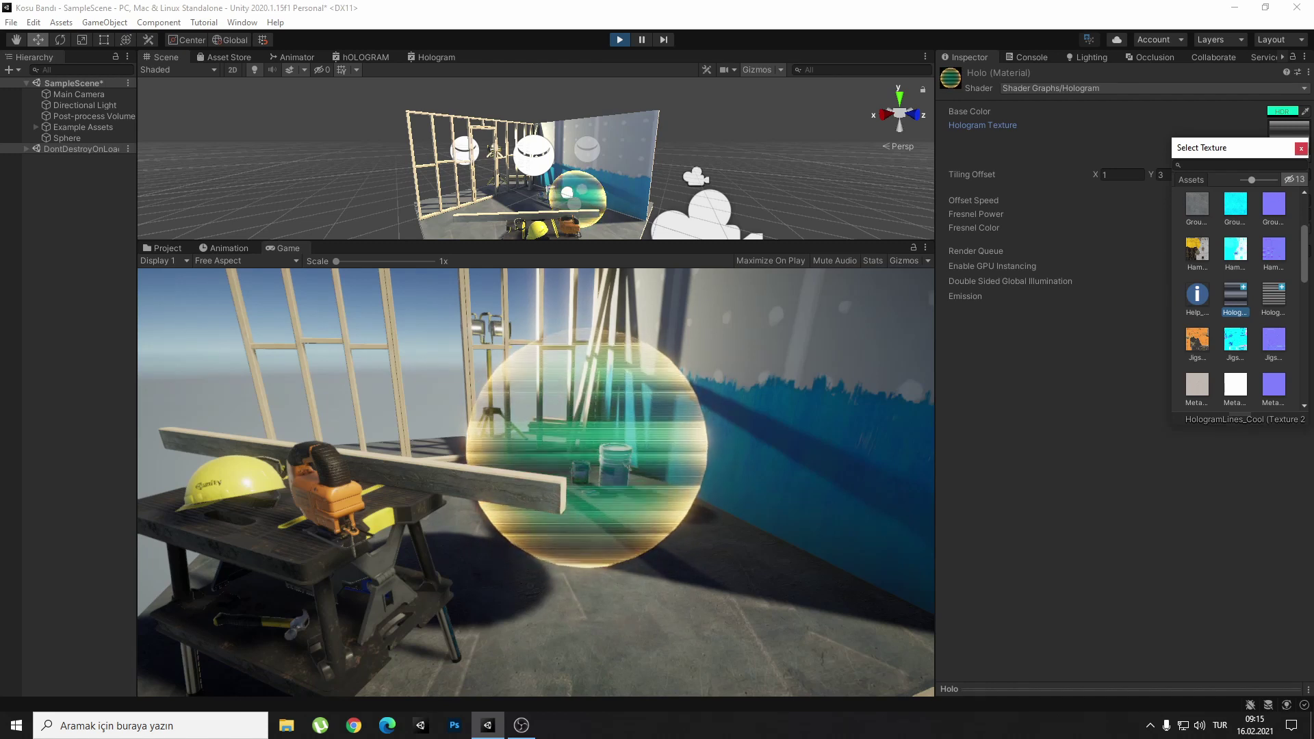
left_click(1301, 149)
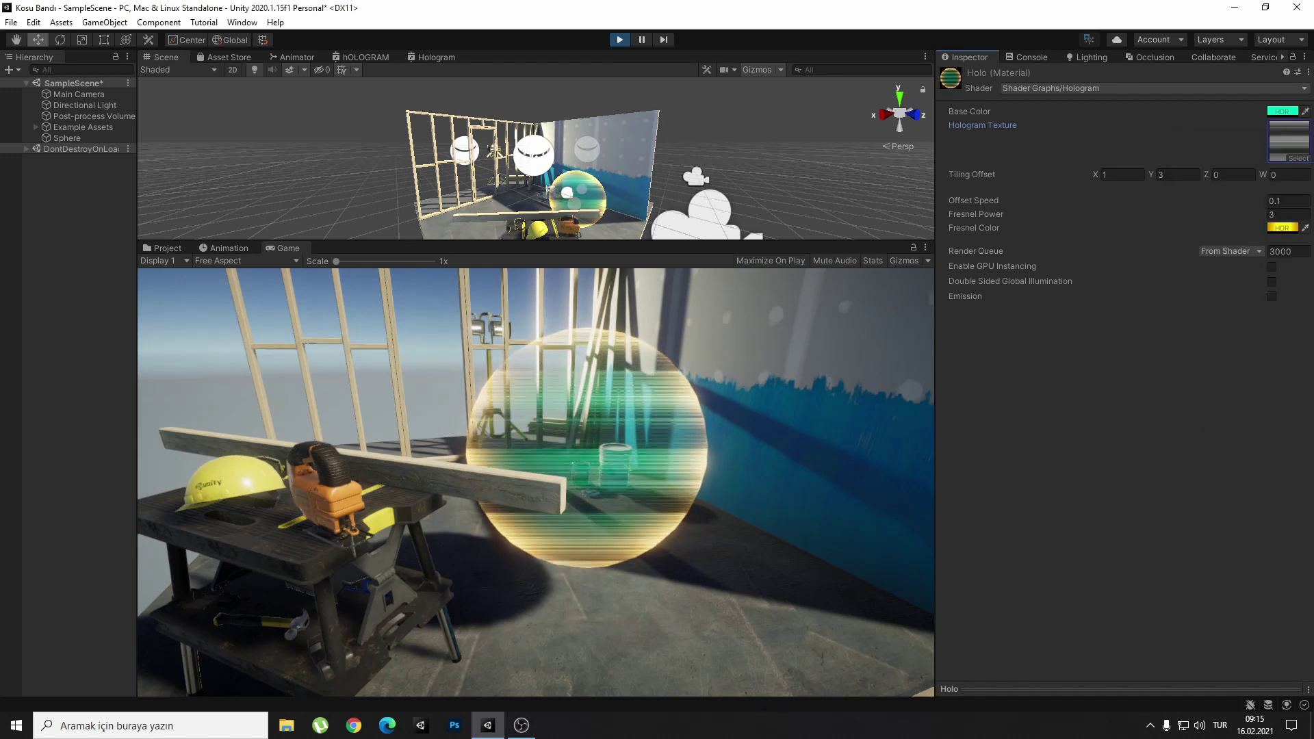
left_click(1177, 175)
type("3.36")
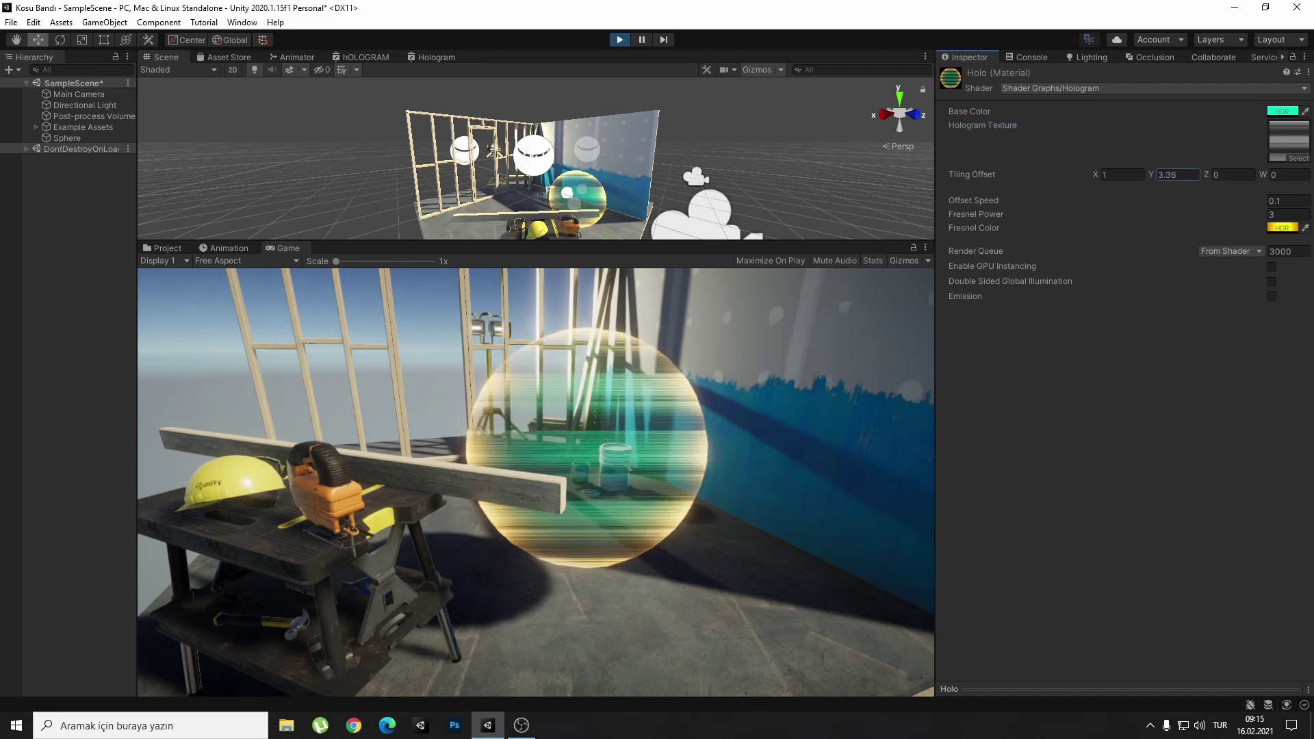
key("BackSpace")
key("BackSpace")
key("BackSpace")
type("4.99")
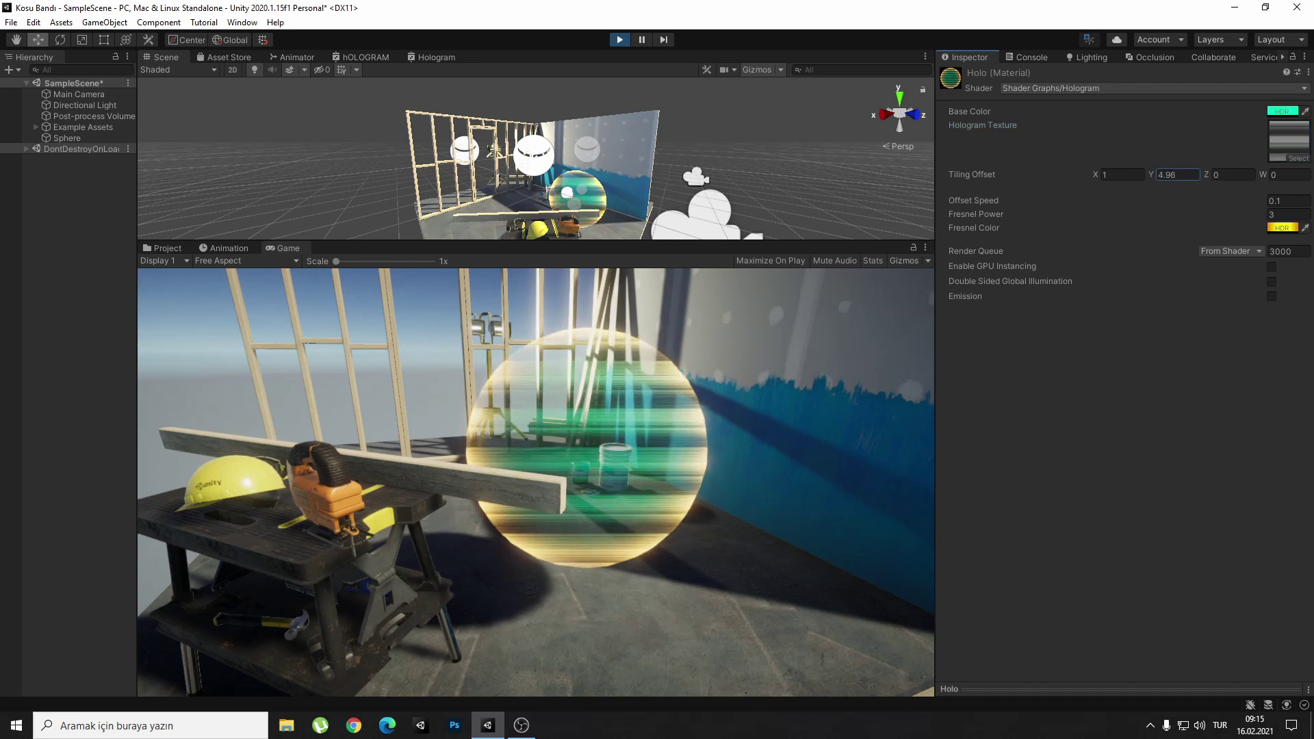
key("BackSpace")
key("BackSpace")
key("BackSpace")
type("1.81")
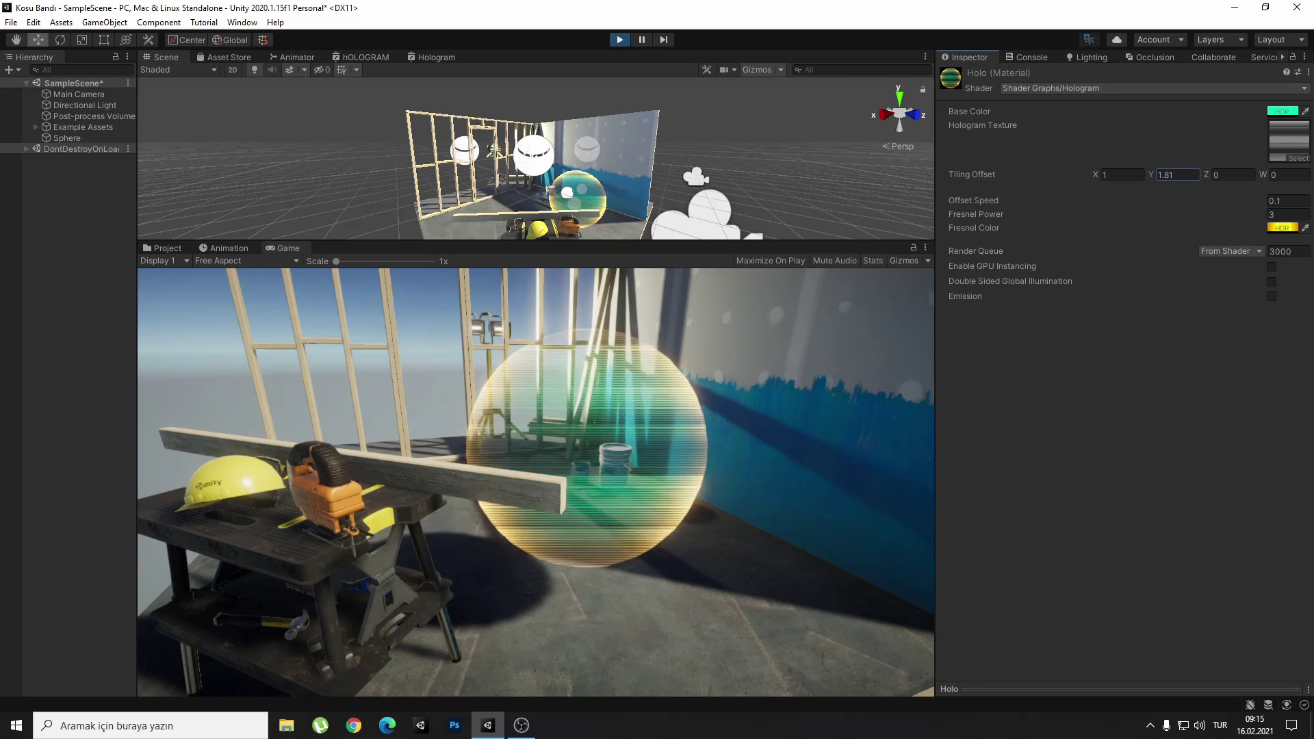
key("BackSpace")
key("BackSpace")
key("BackSpace")
type("2.8")
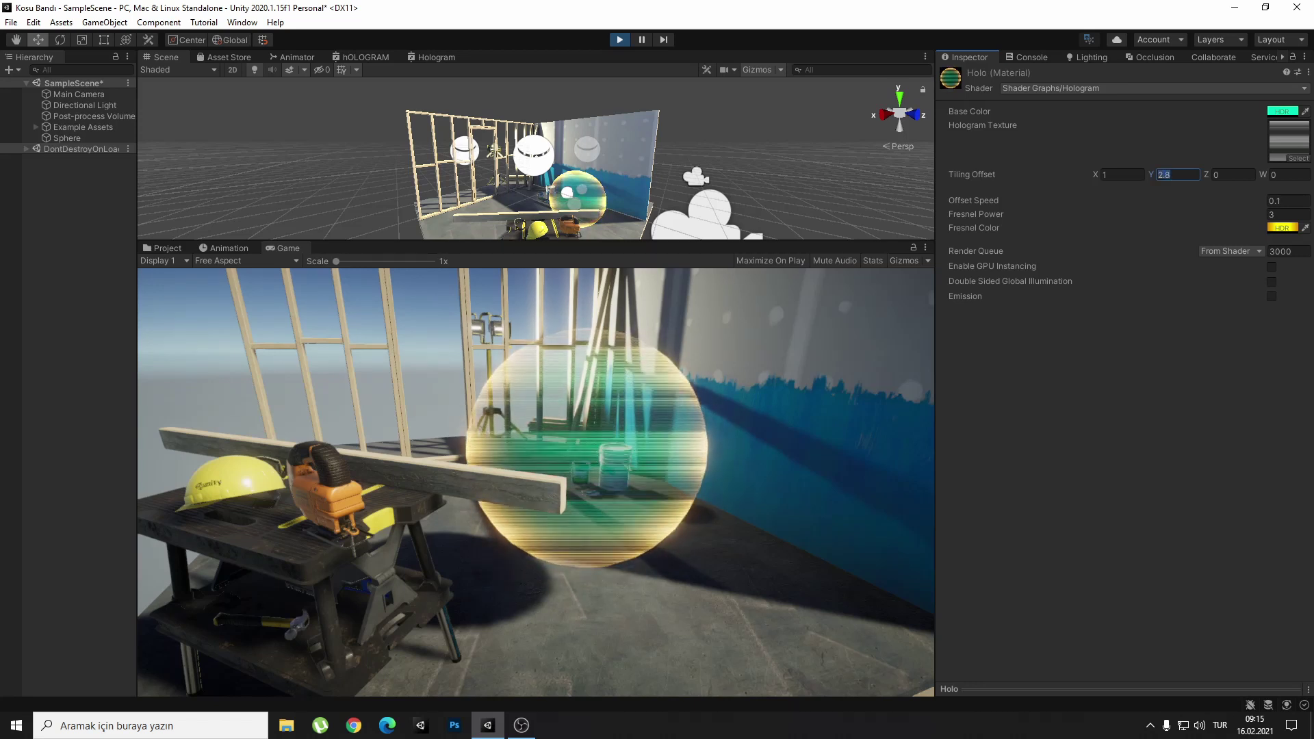
type("4")
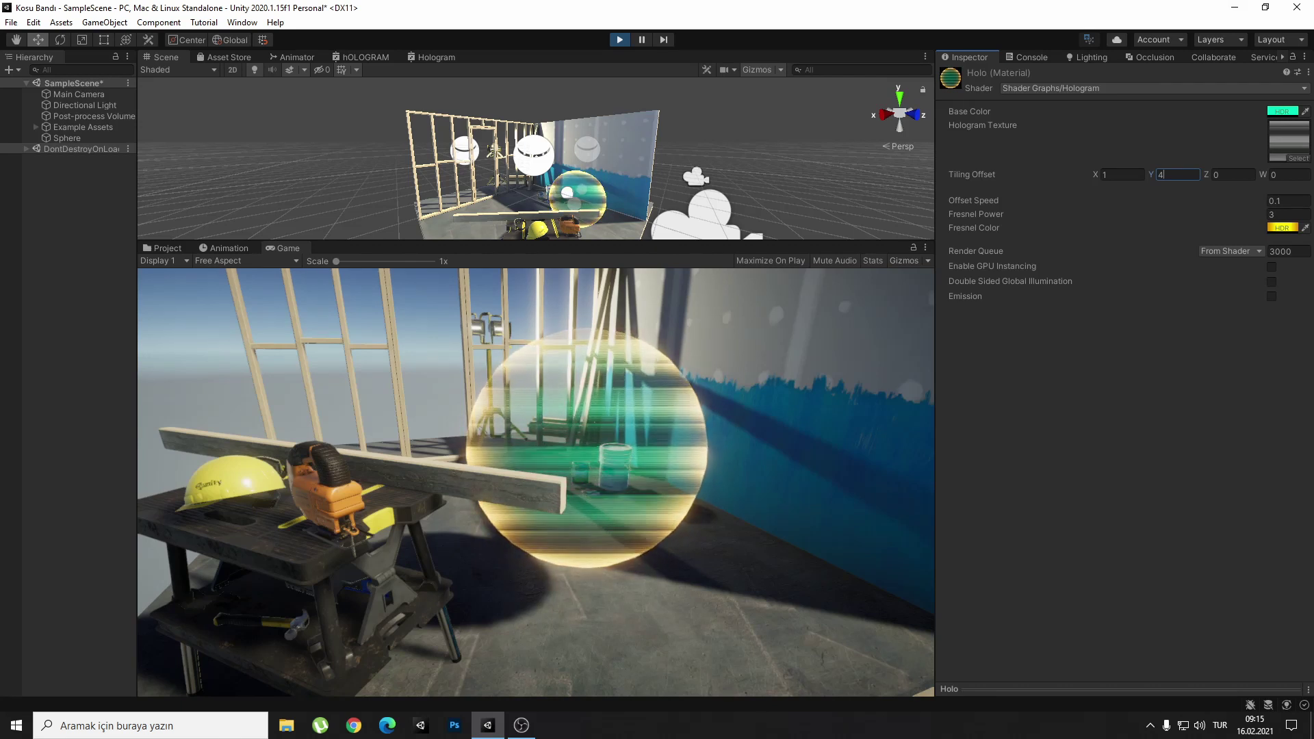
Set Offset Speed to 0.5 and Fresnel Power to 5.07.
left_click(1287, 201)
type("0.8")
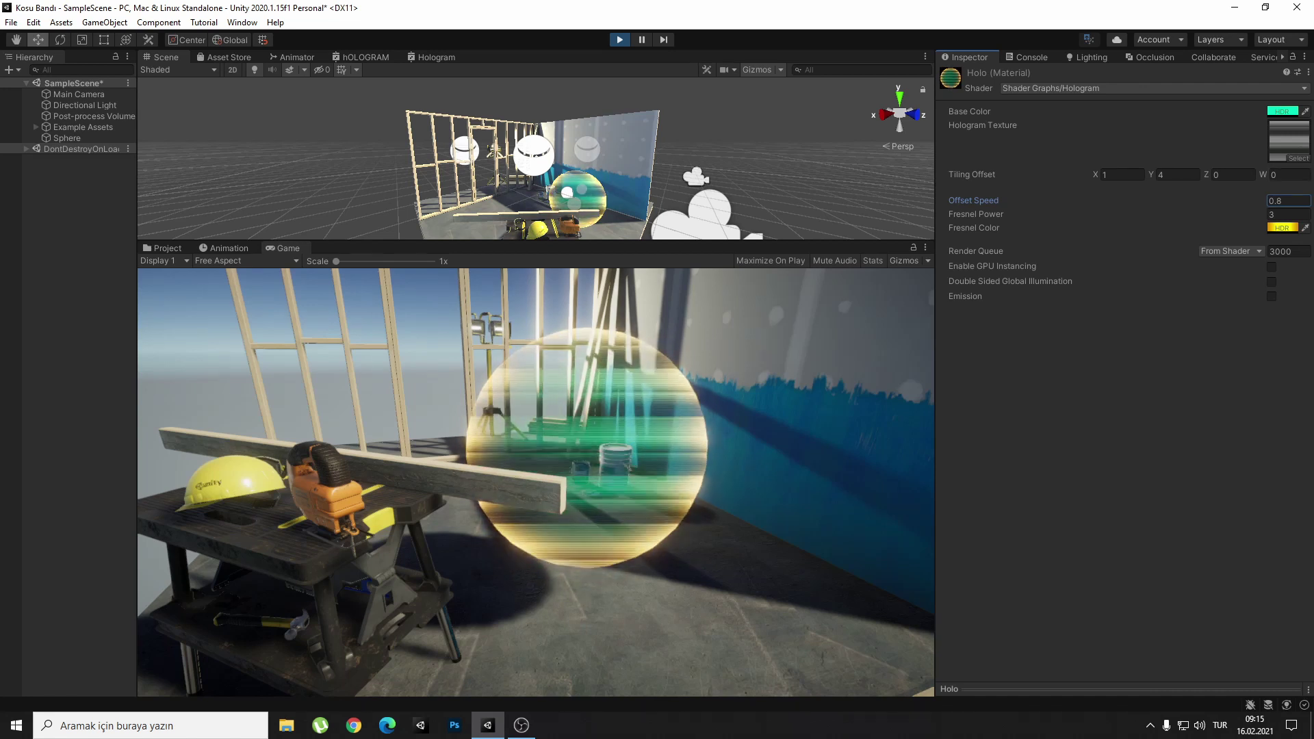
key("BackSpace")
type("3")
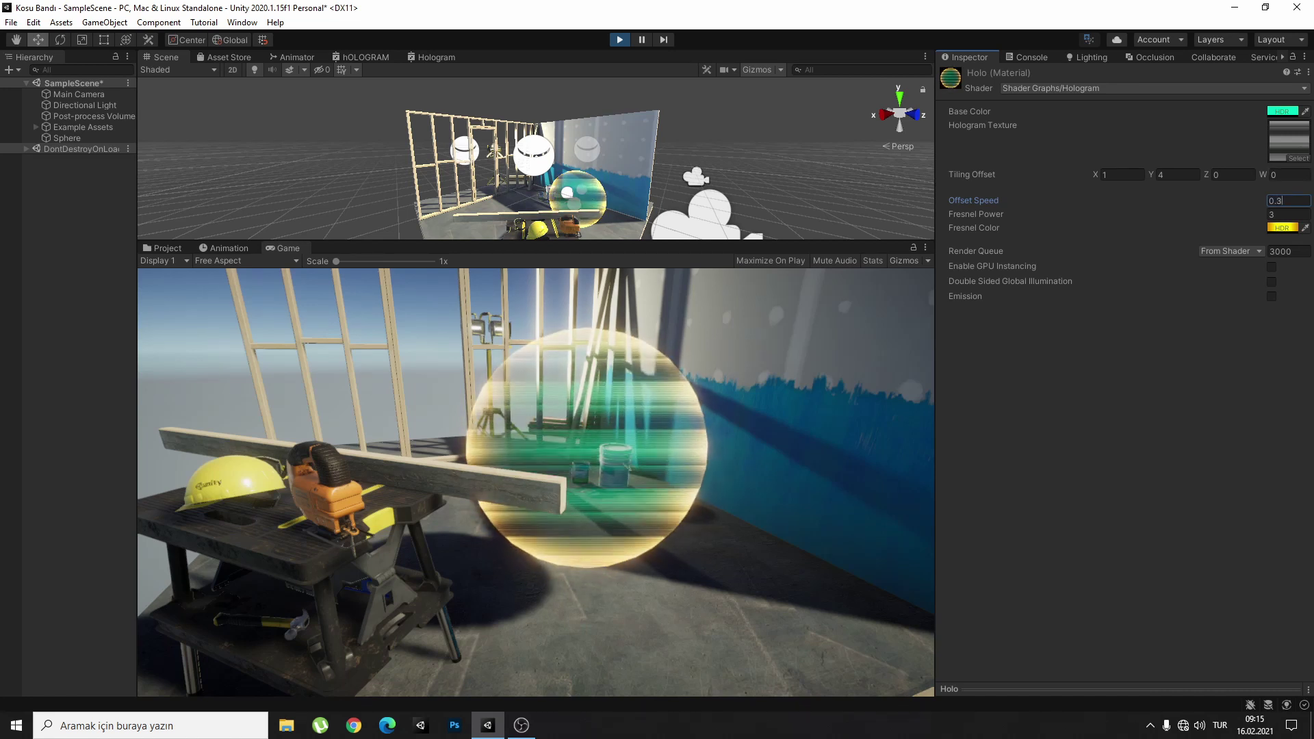
type(".5")
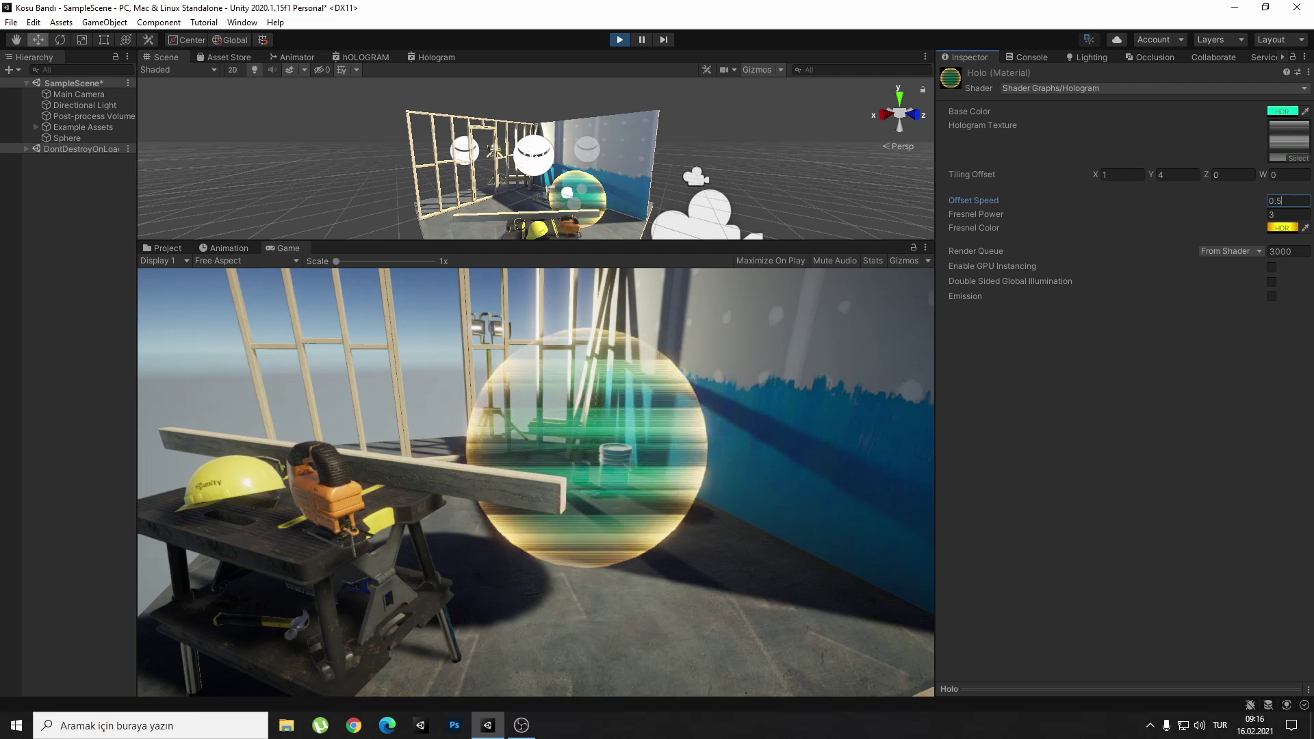
key("Tab")
type("5.07")
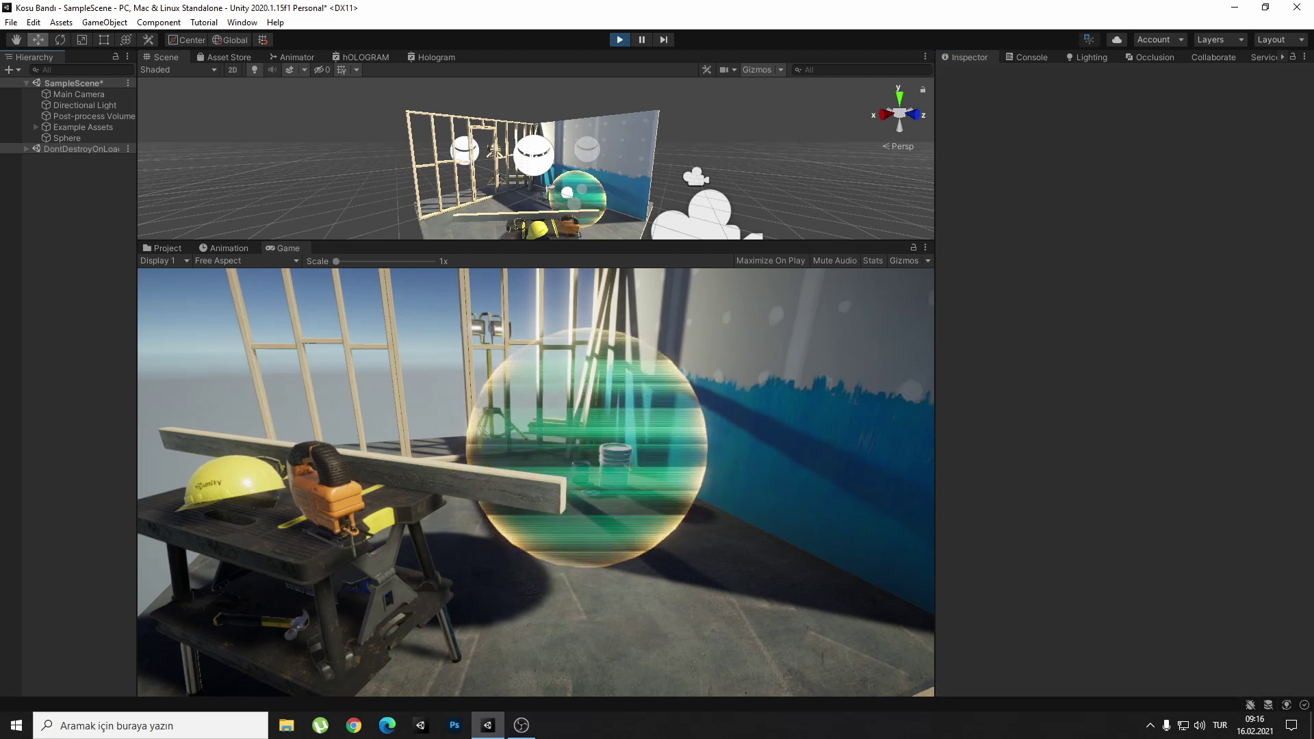
Reselect the Holo material and try lower Fresnel Power values while the sphere plays.
left_click(577, 197)
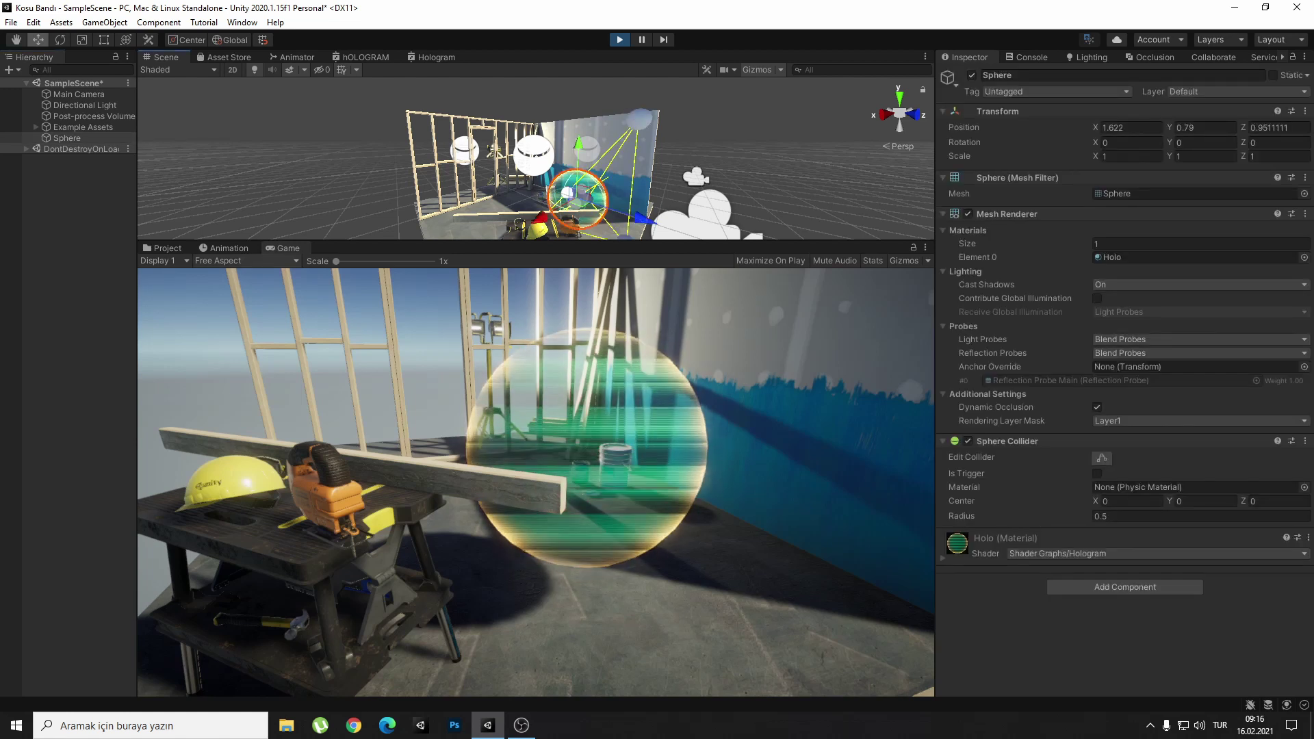
key("ctrl+5")
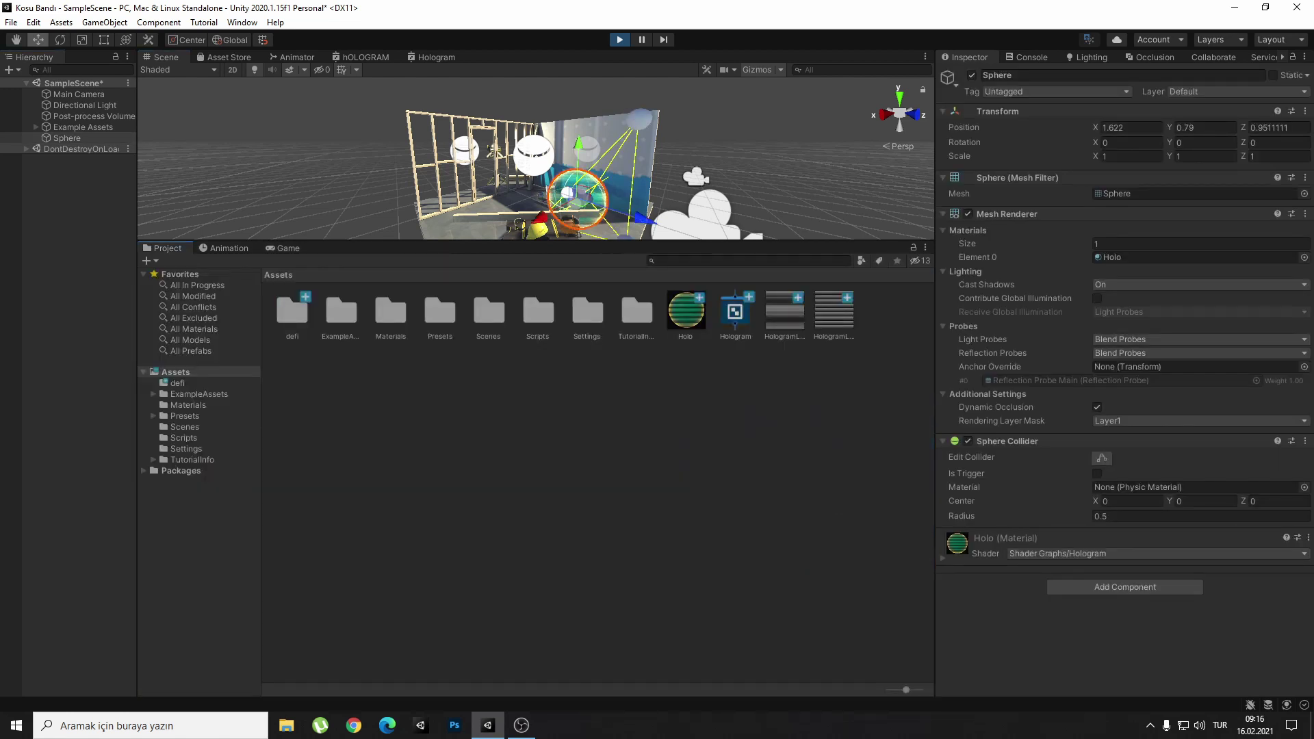
left_click(685, 311)
key("ctrl+2")
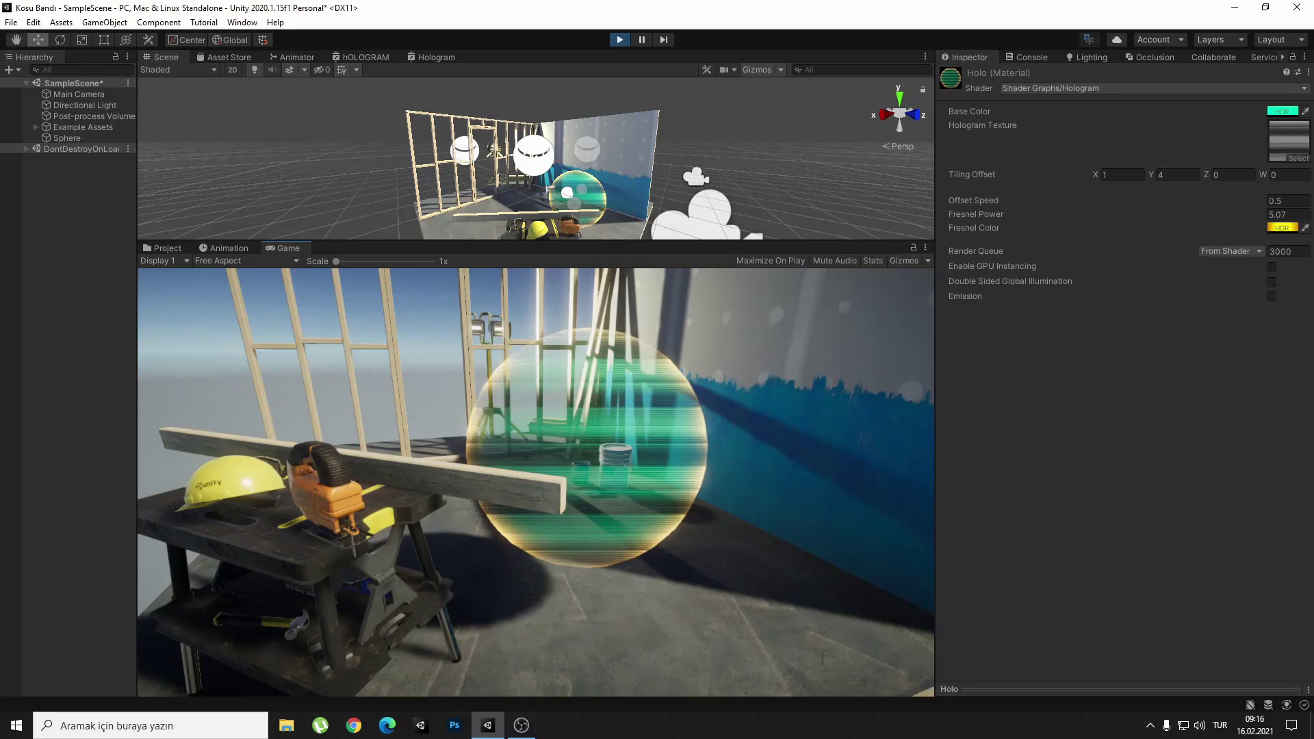
type("1.63")
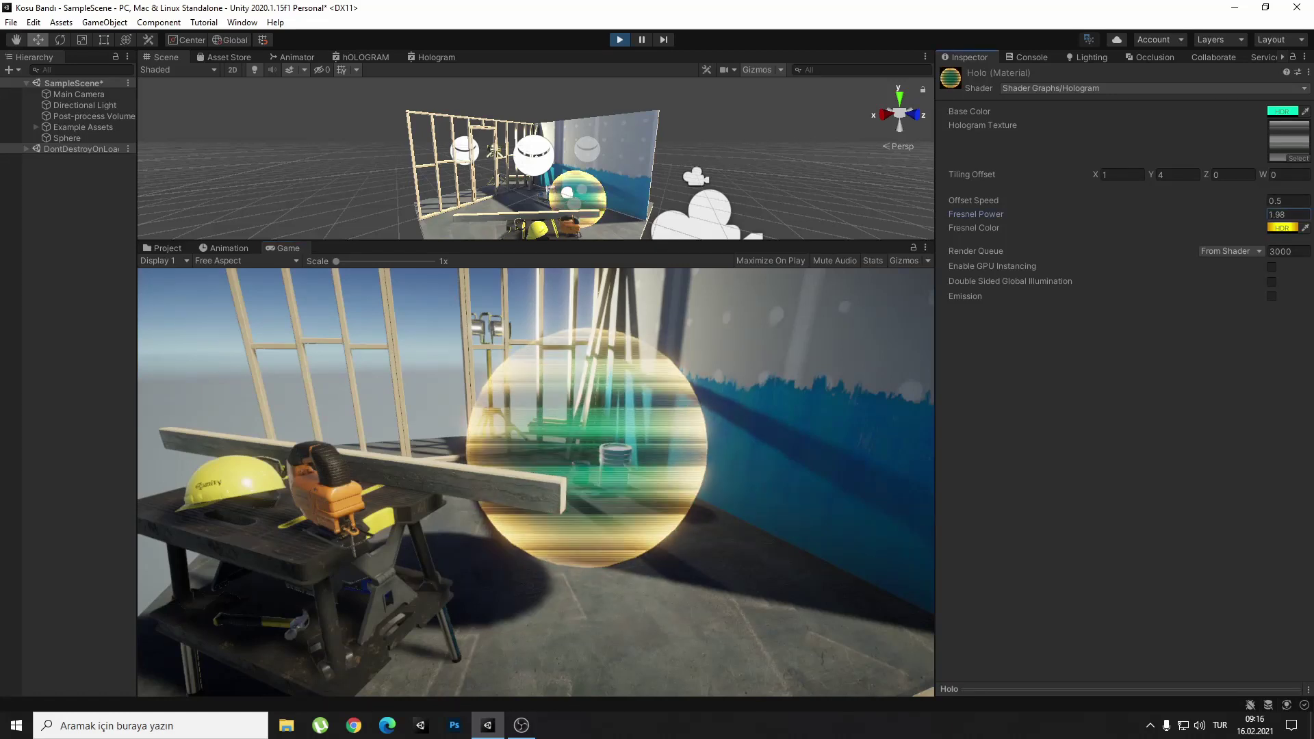
type("0.23")
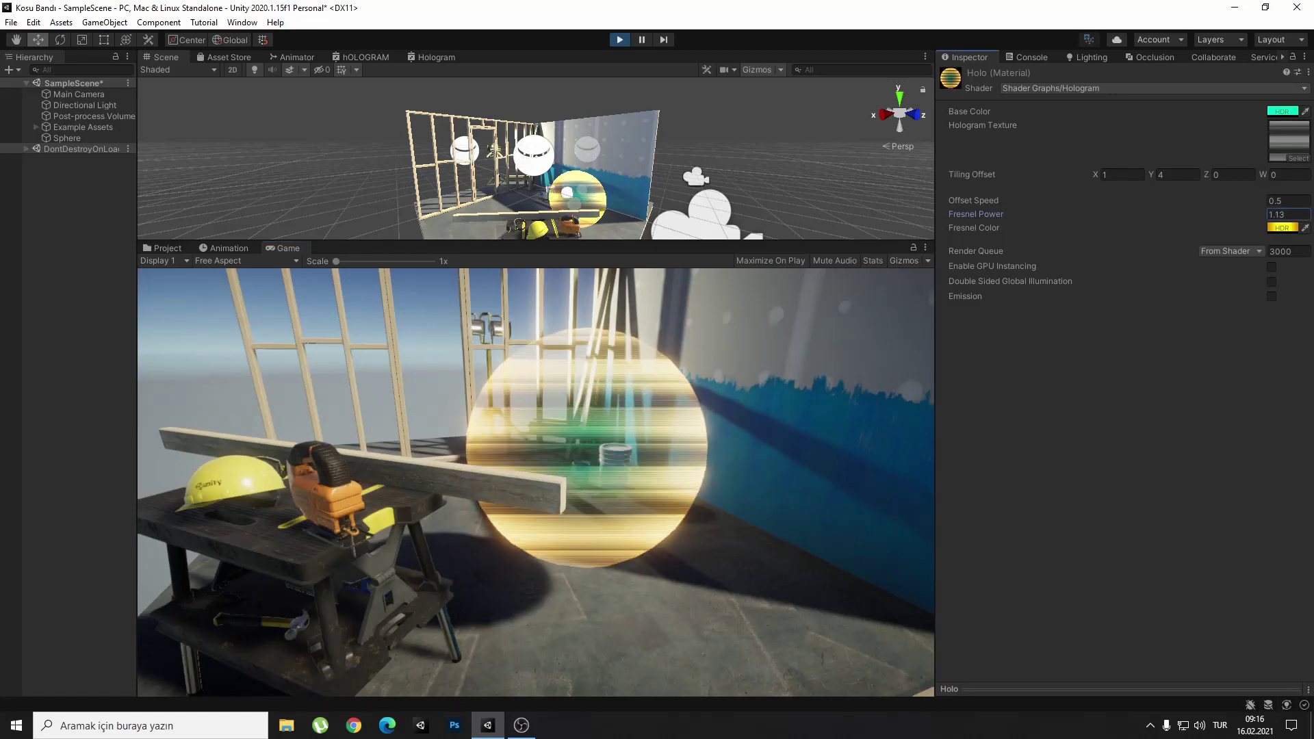
type("0.33")
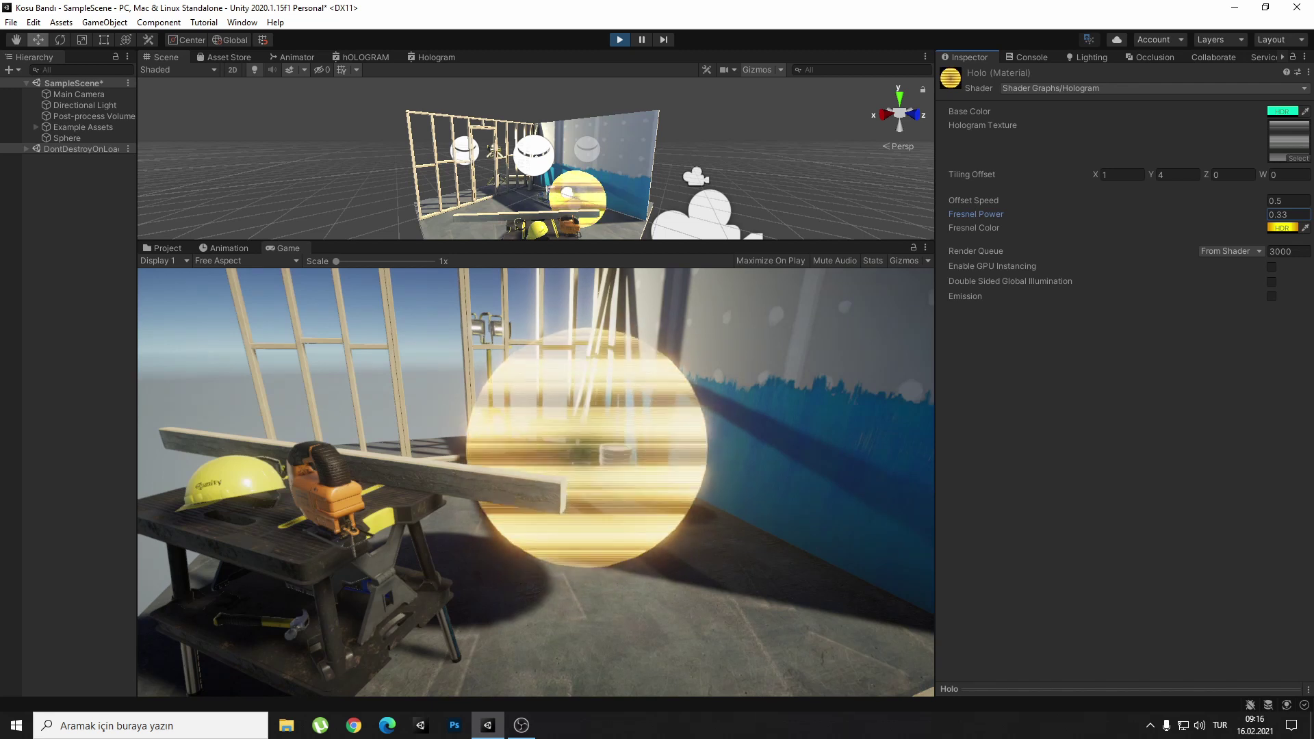
type("0.75")
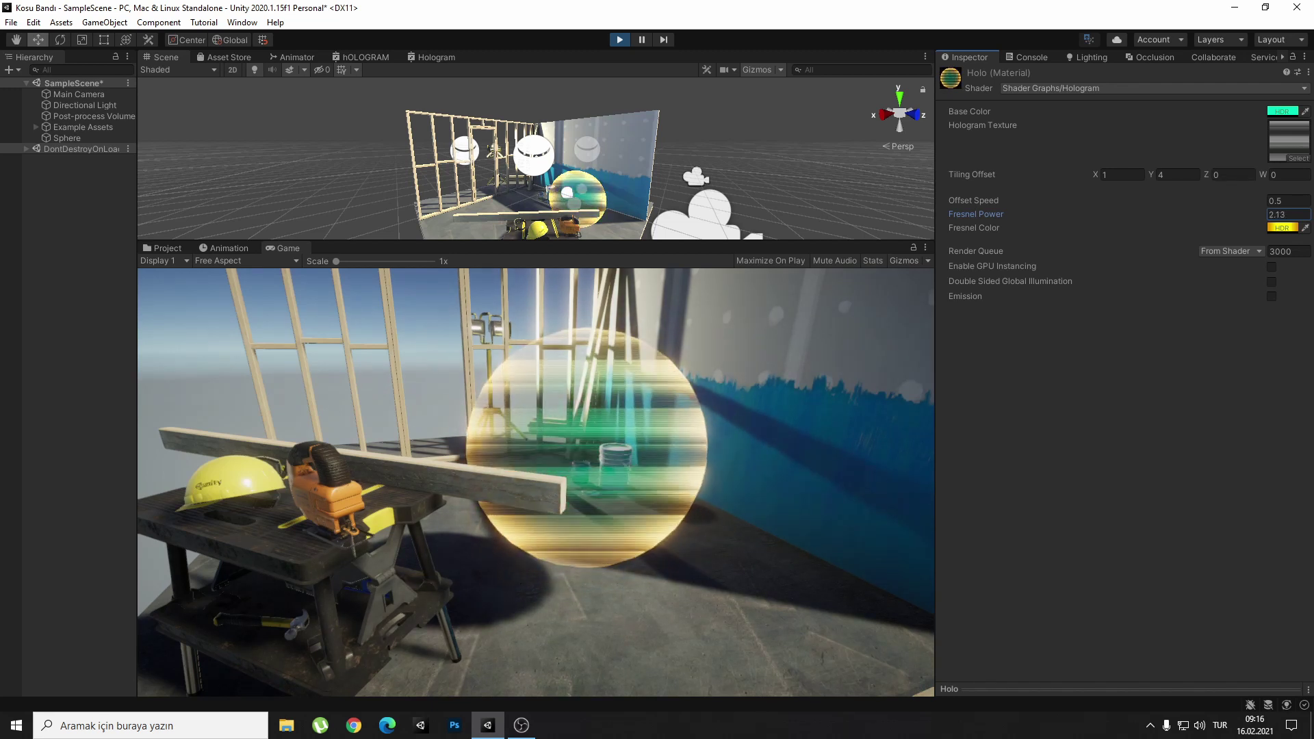
type("2.13")
type("4")
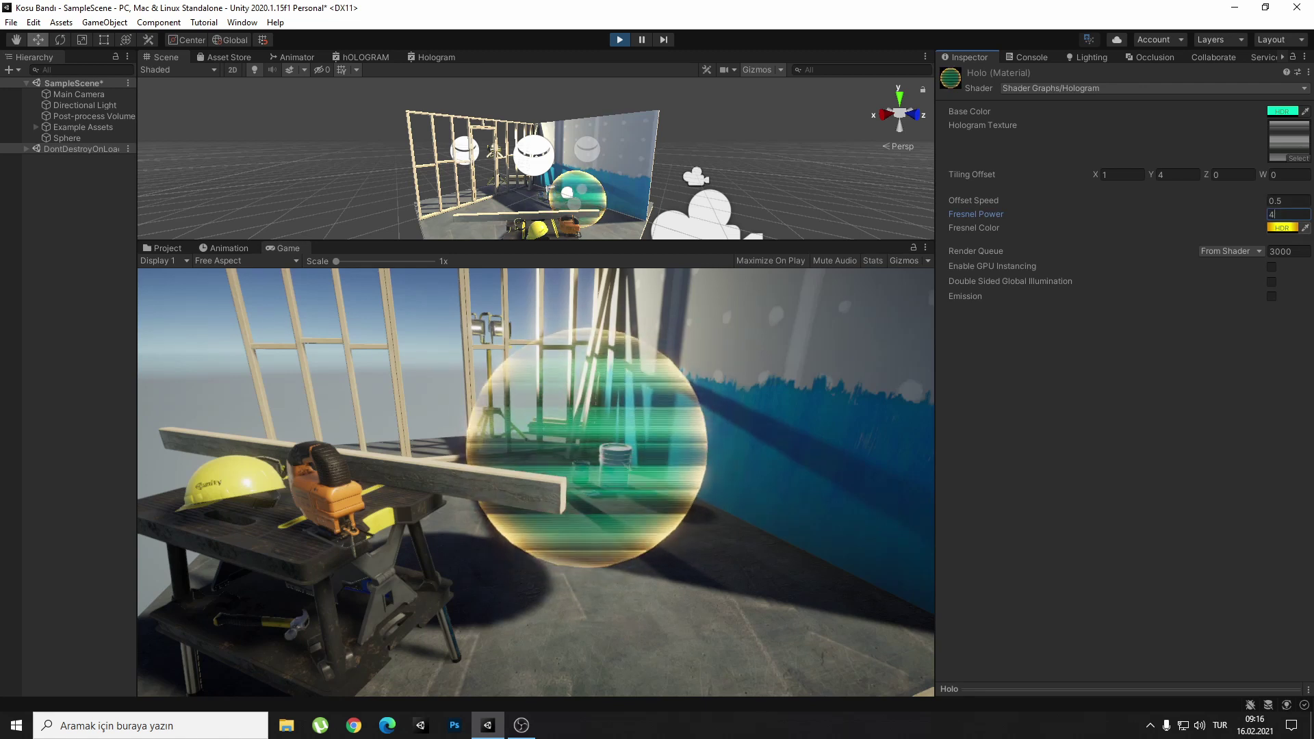
Raise the Fresnel Color HDR intensity to 6.
left_click(1282, 228)
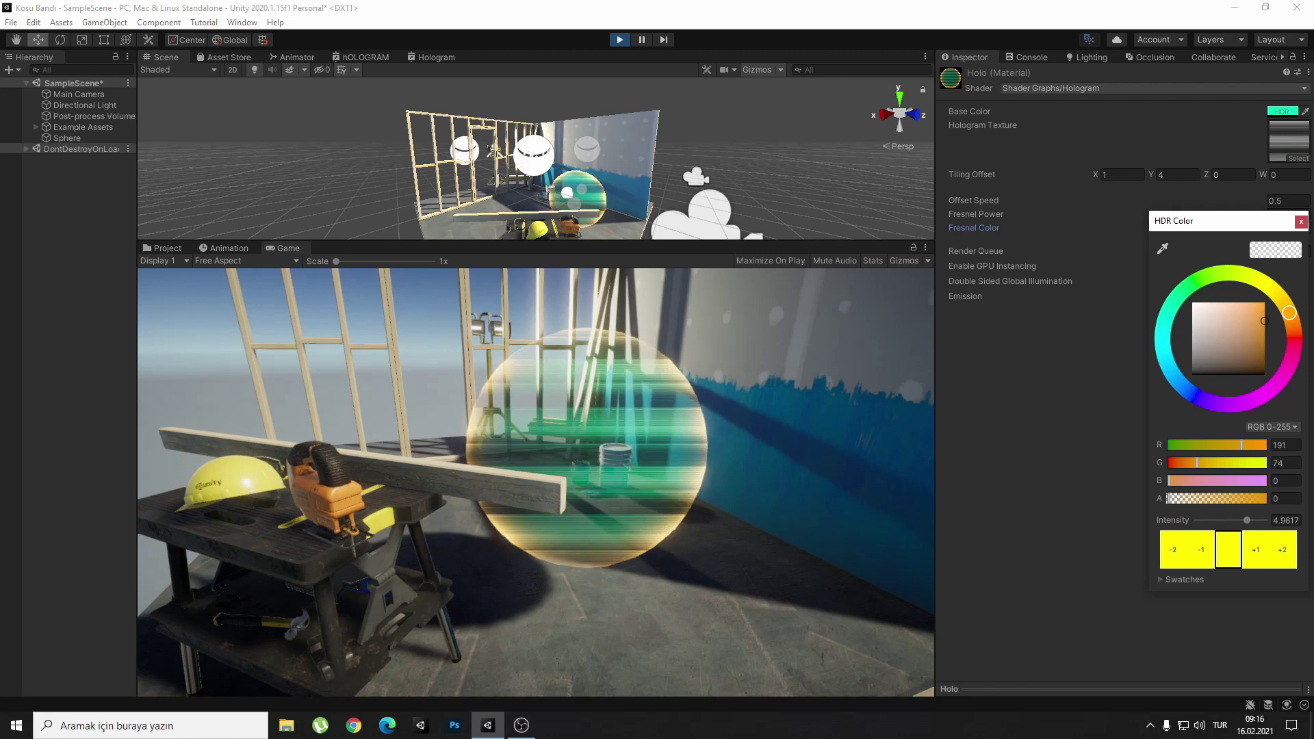
left_click(1256, 550)
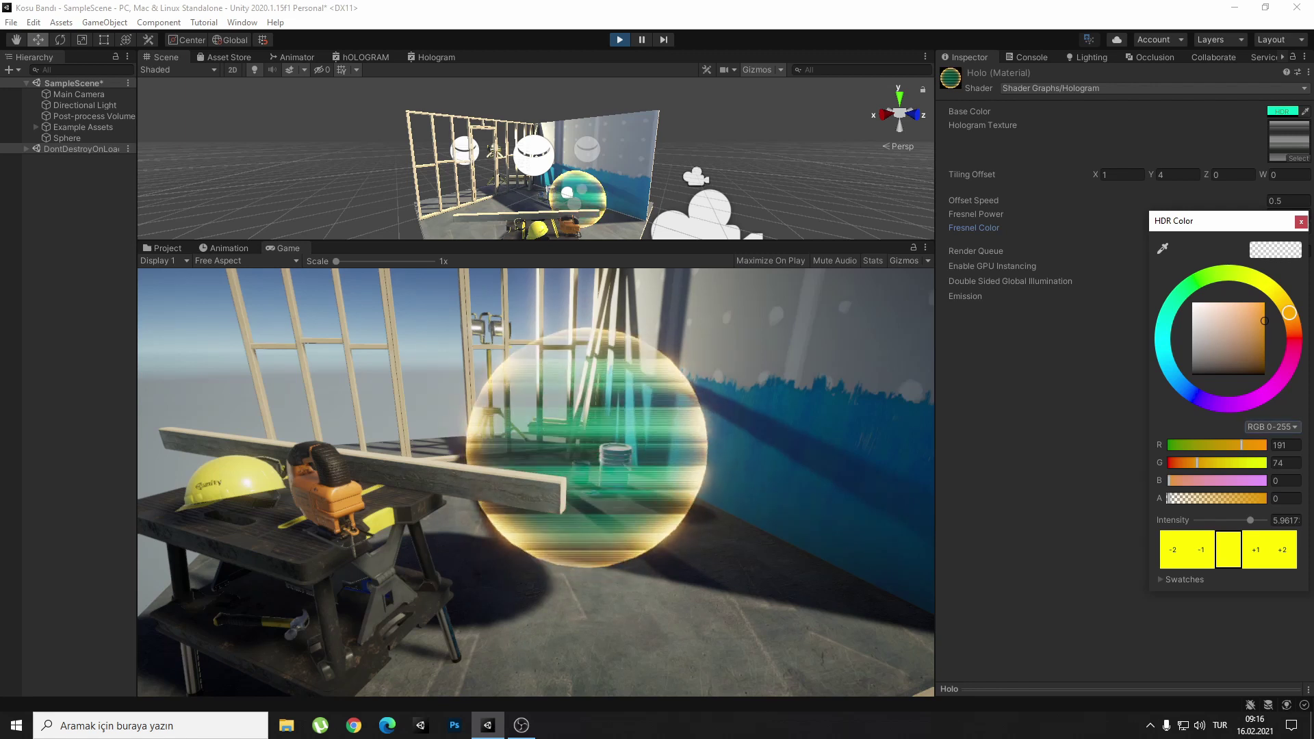
left_click(1286, 520)
type("7")
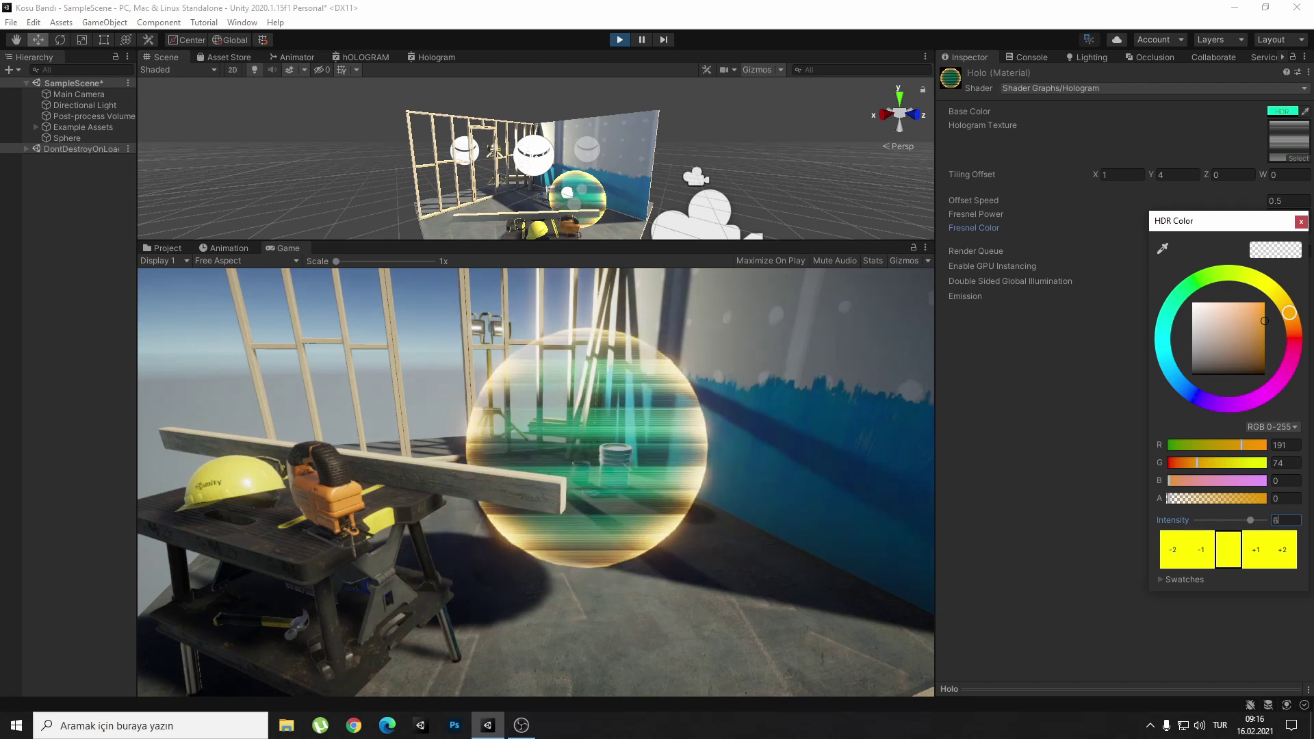
key("BackSpace")
type("6")
key("Return")
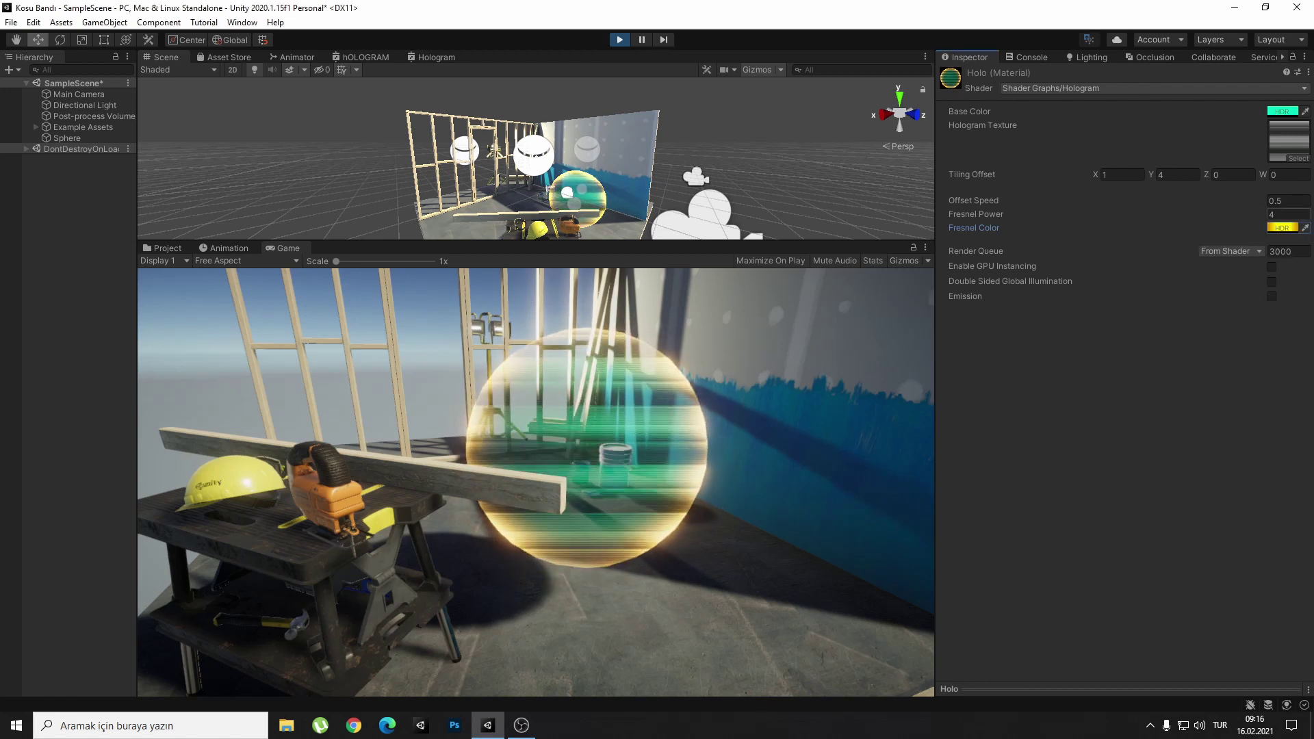
Set Fresnel Power to 5 and stop play mode.
left_click(1288, 214)
type("5")
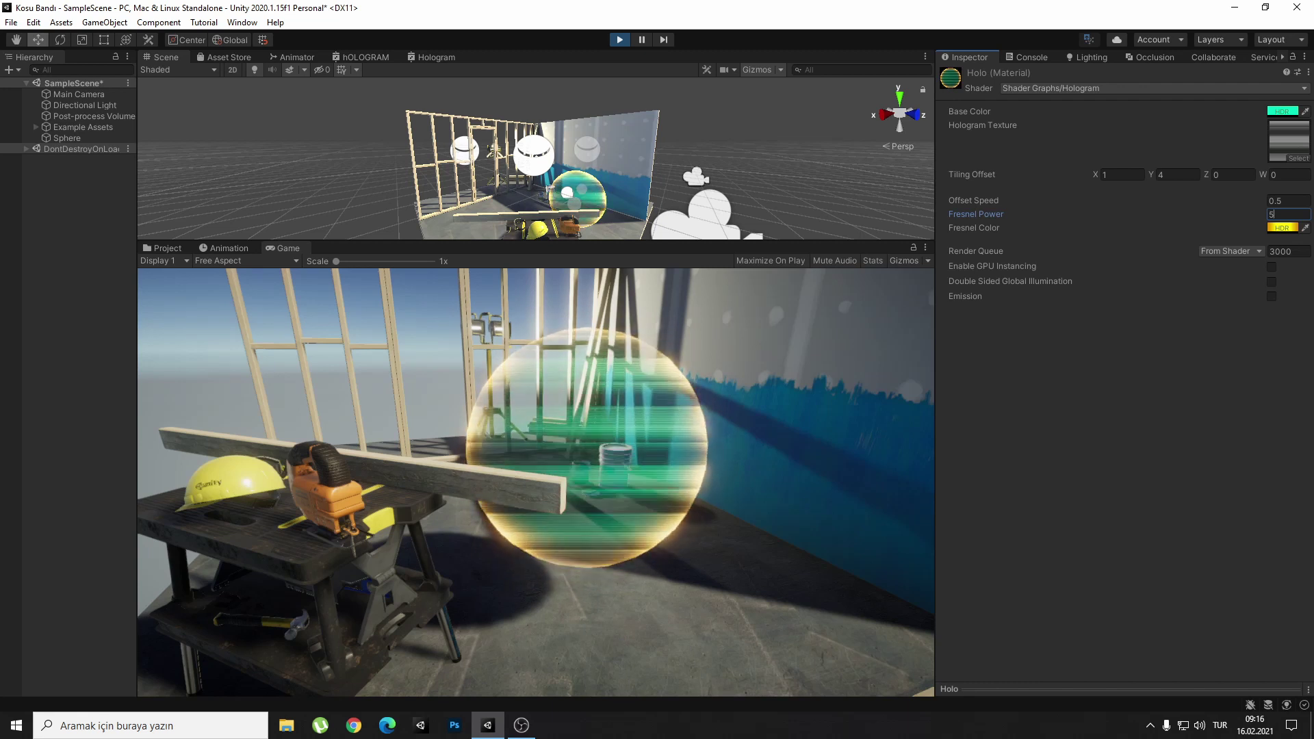
key("Return")
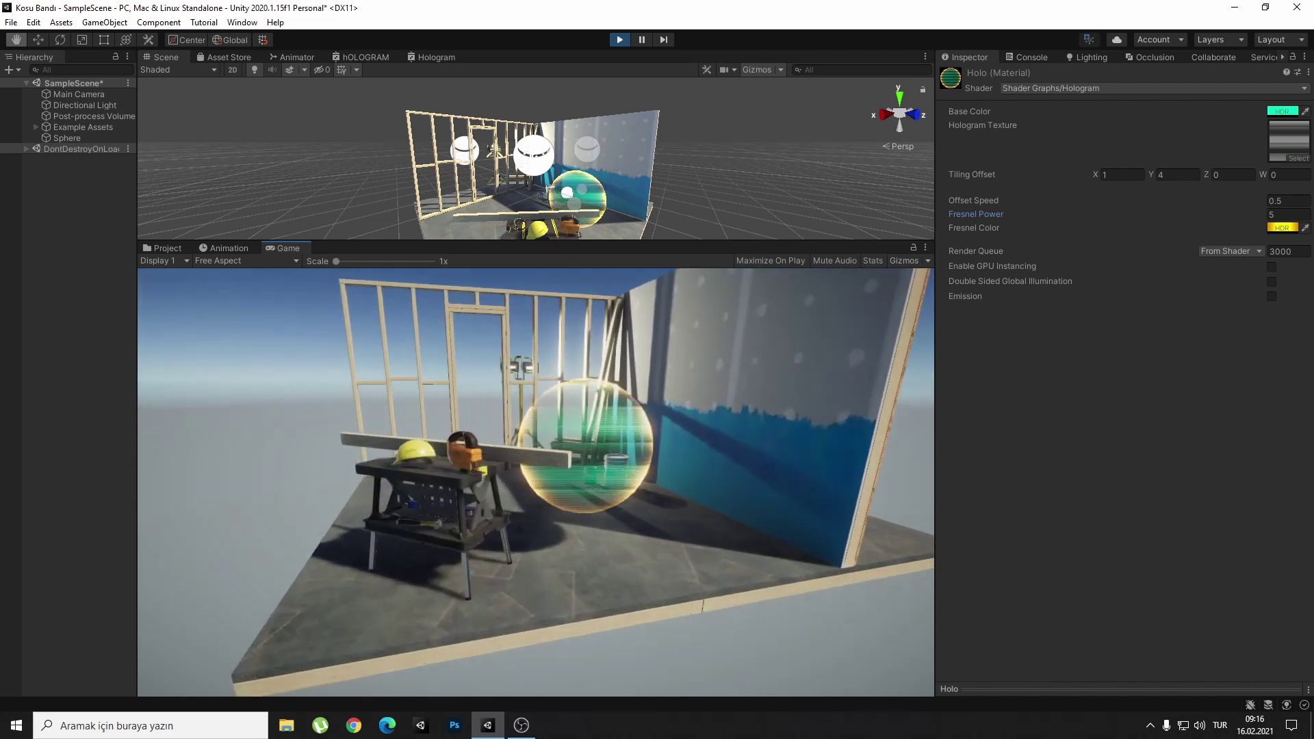
key("w")
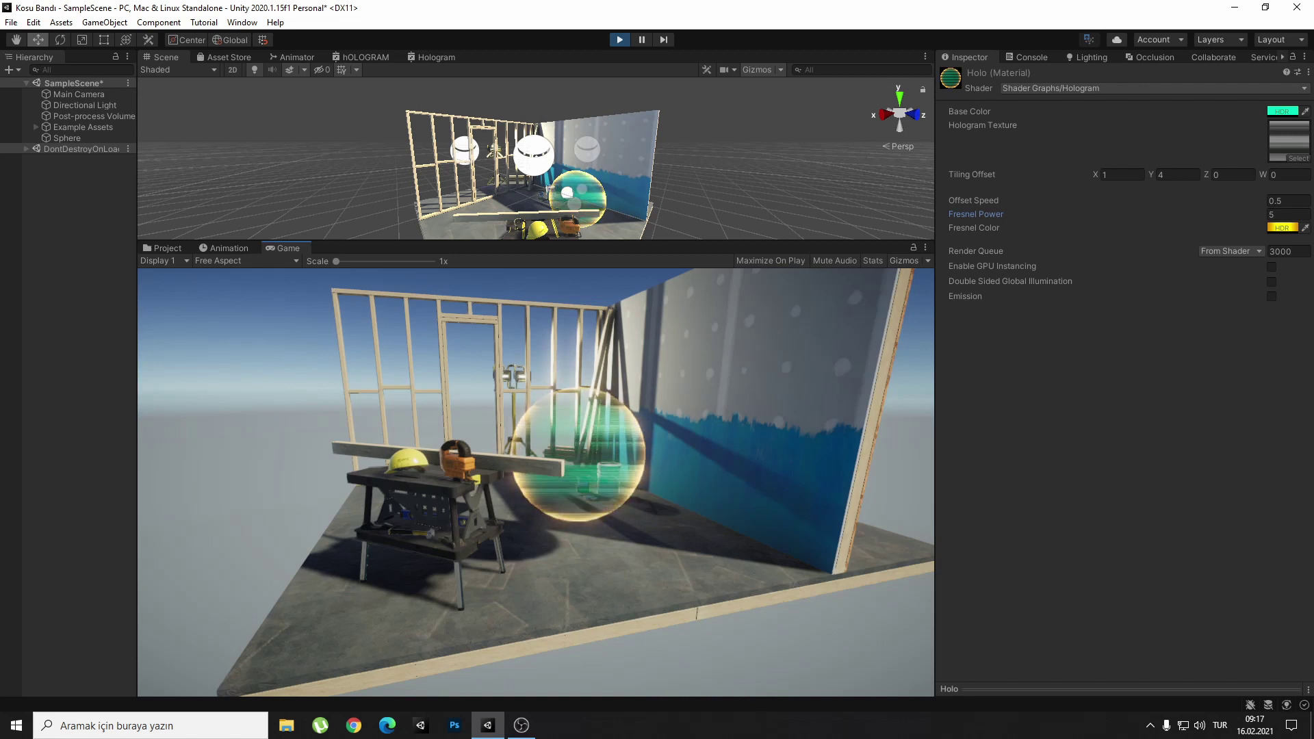
key("q")
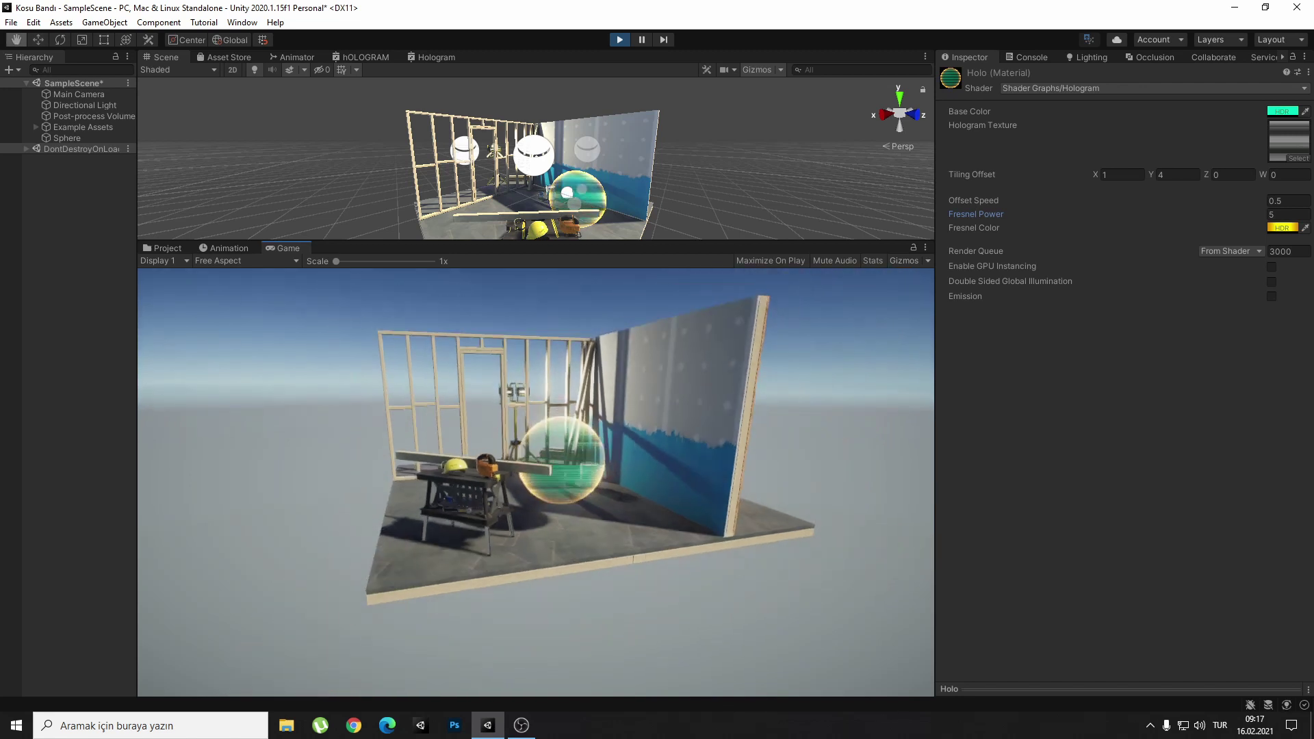
key("w")
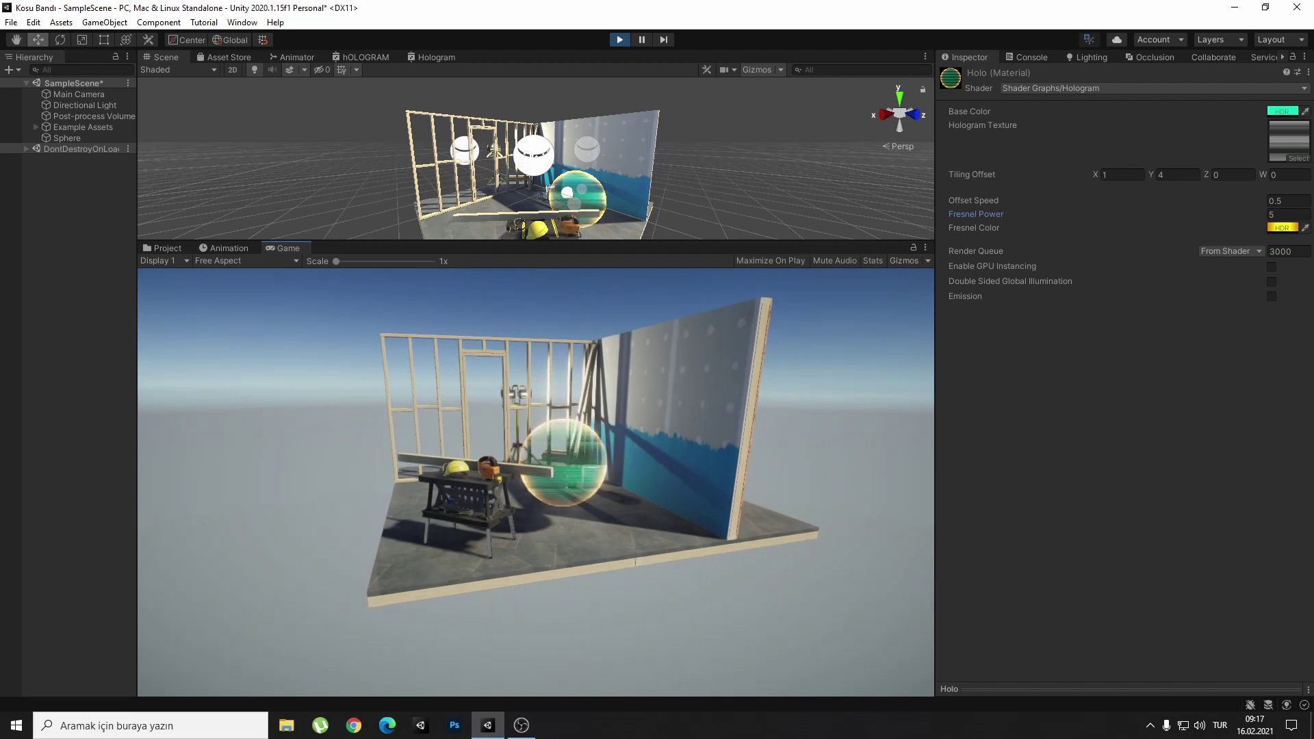
key("ctrl+p")
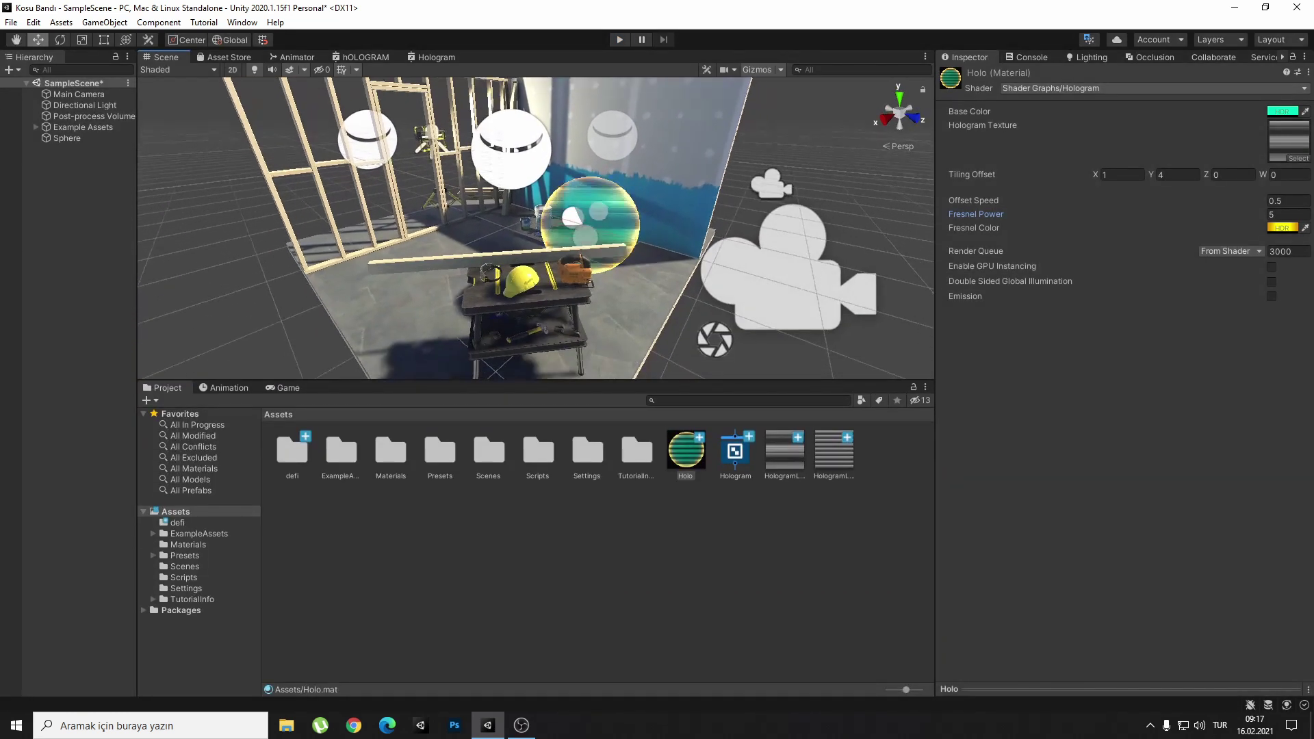
Duplicate the jigsaw as Jigsaw (1) and run the scene in the Game view.
left_click(564, 259)
left_click(565, 258)
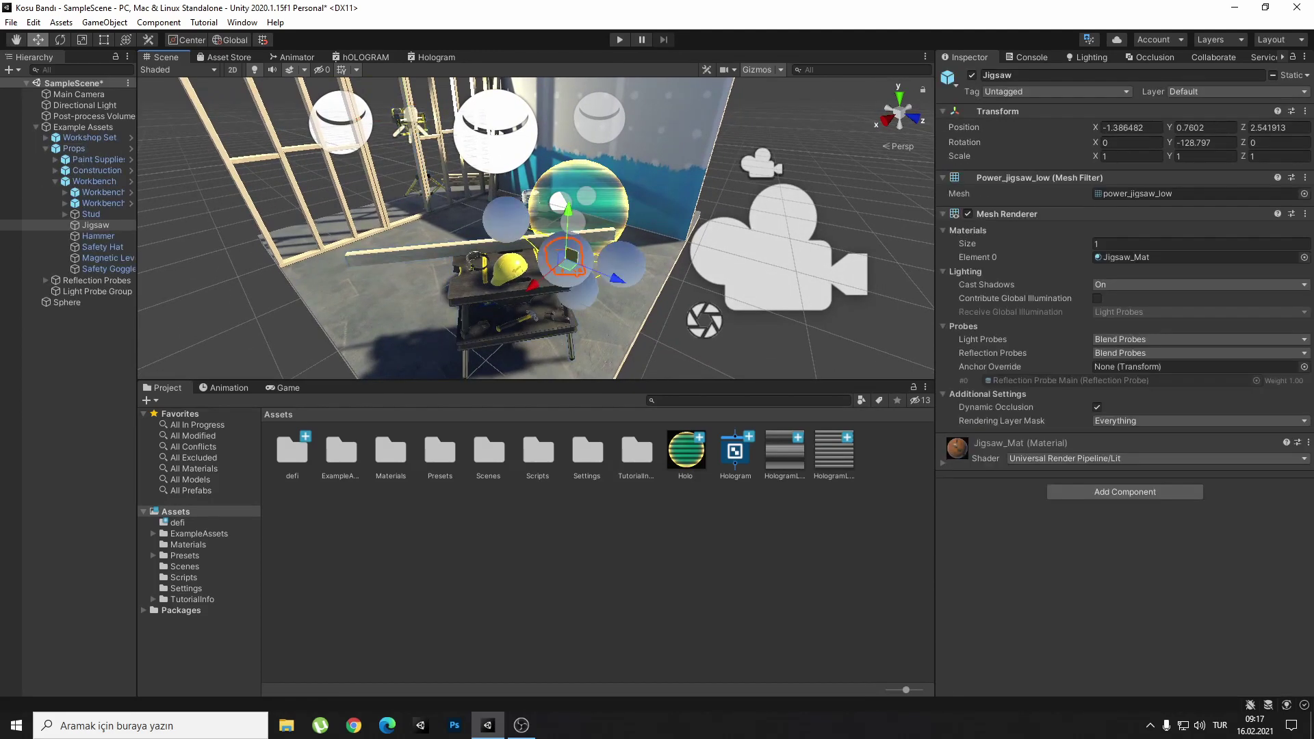
key("ctrl+d")
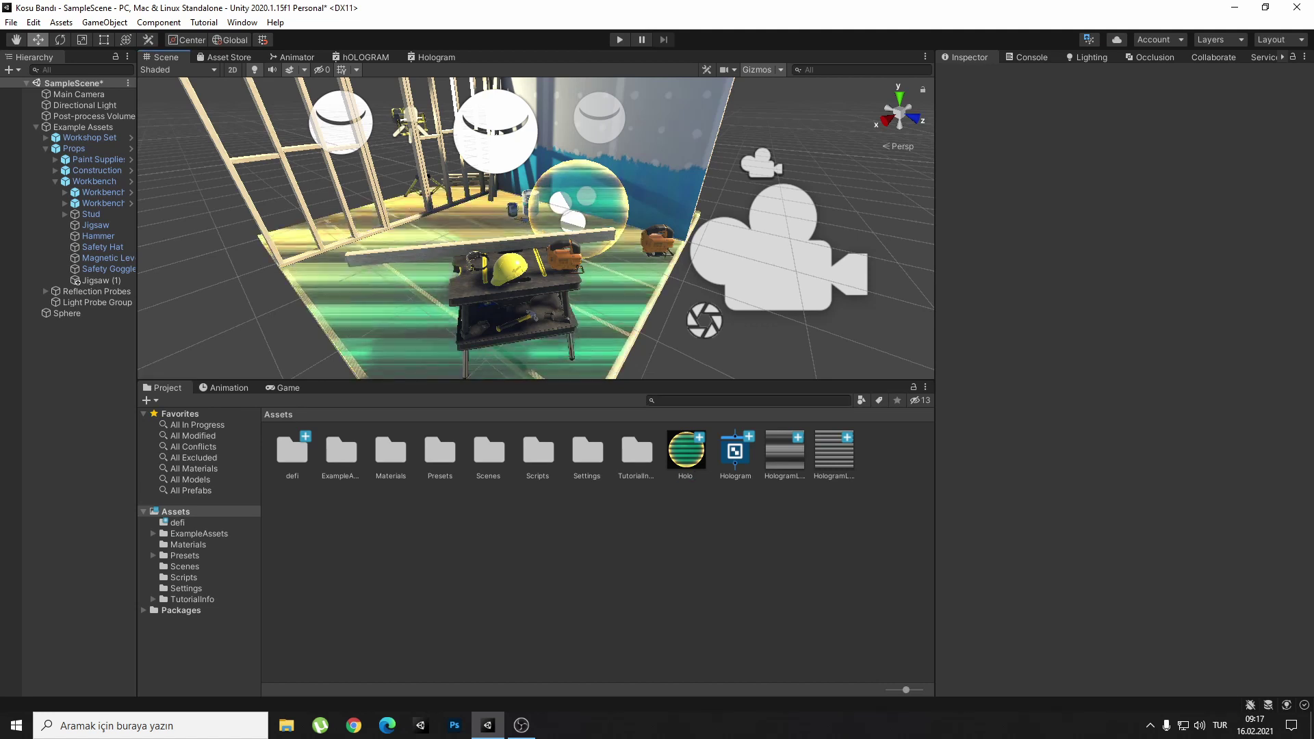
left_click(286, 387)
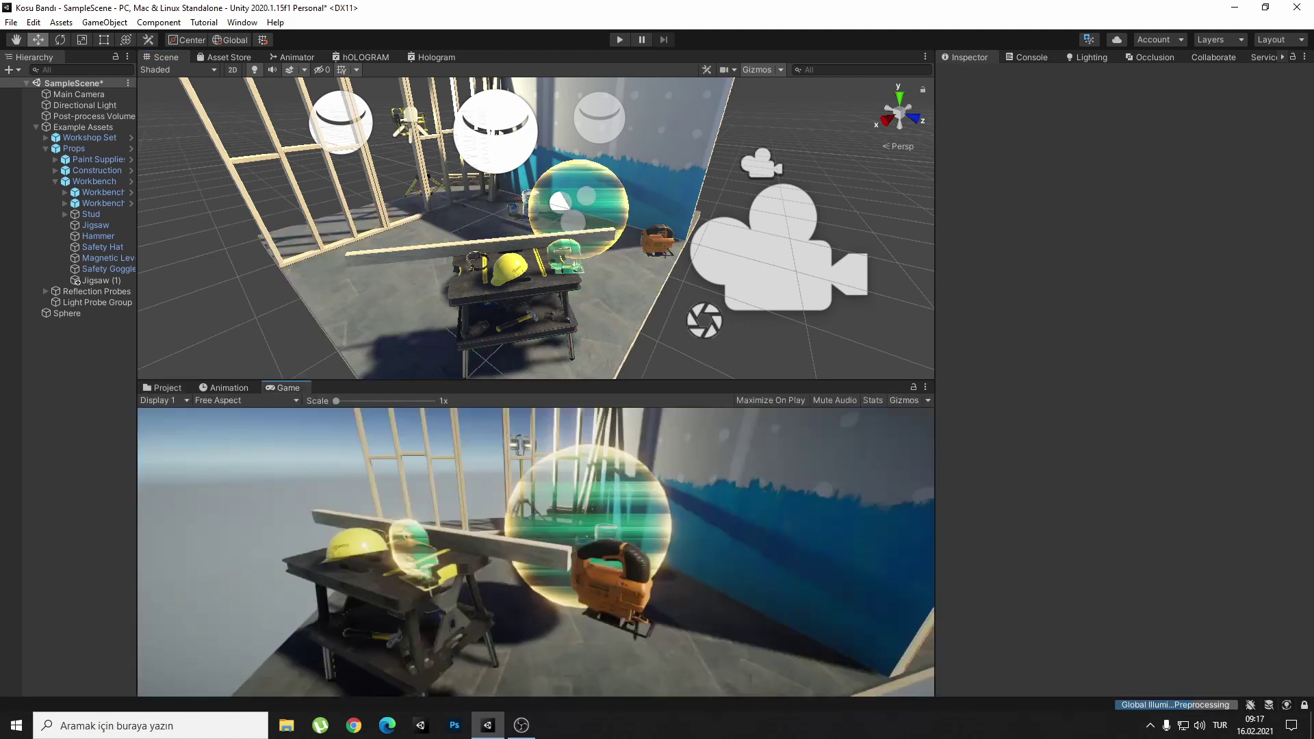
left_click(620, 39)
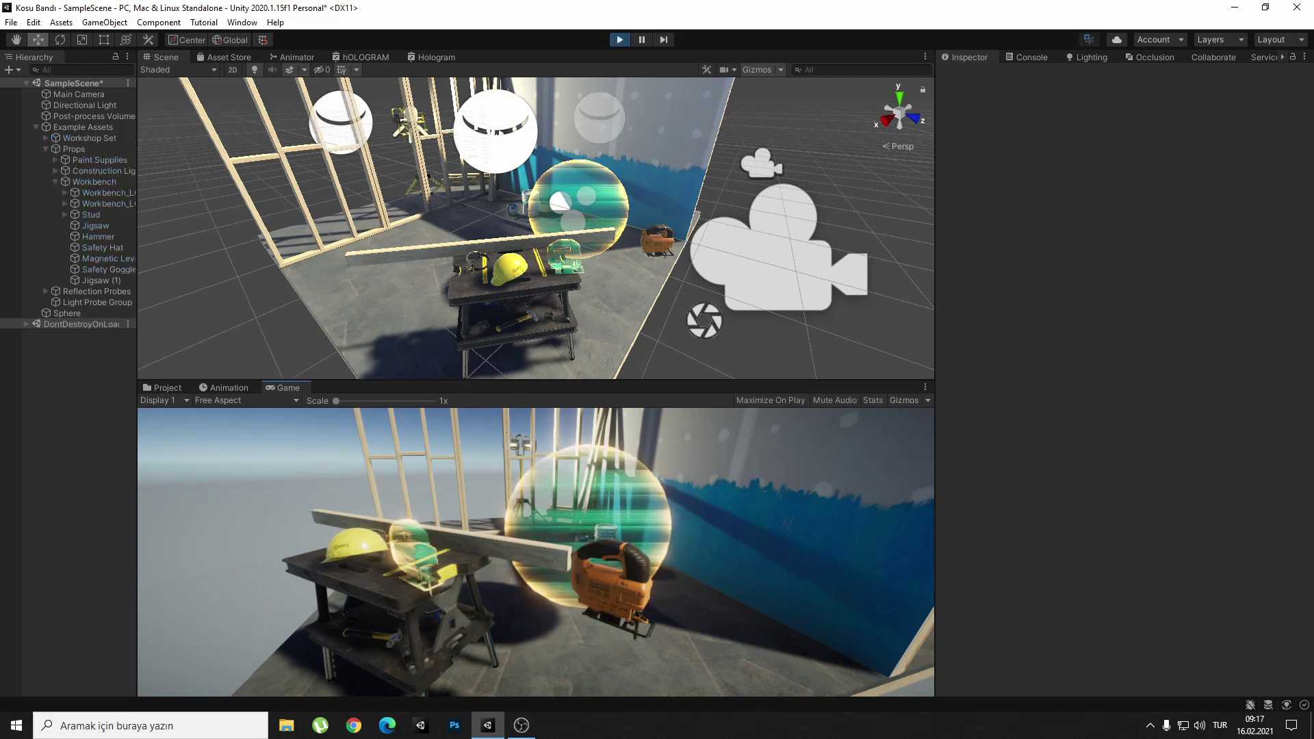
Enlarge the game view and select the Holo material among the project's assets.
left_click_drag(536, 381, 536, 247)
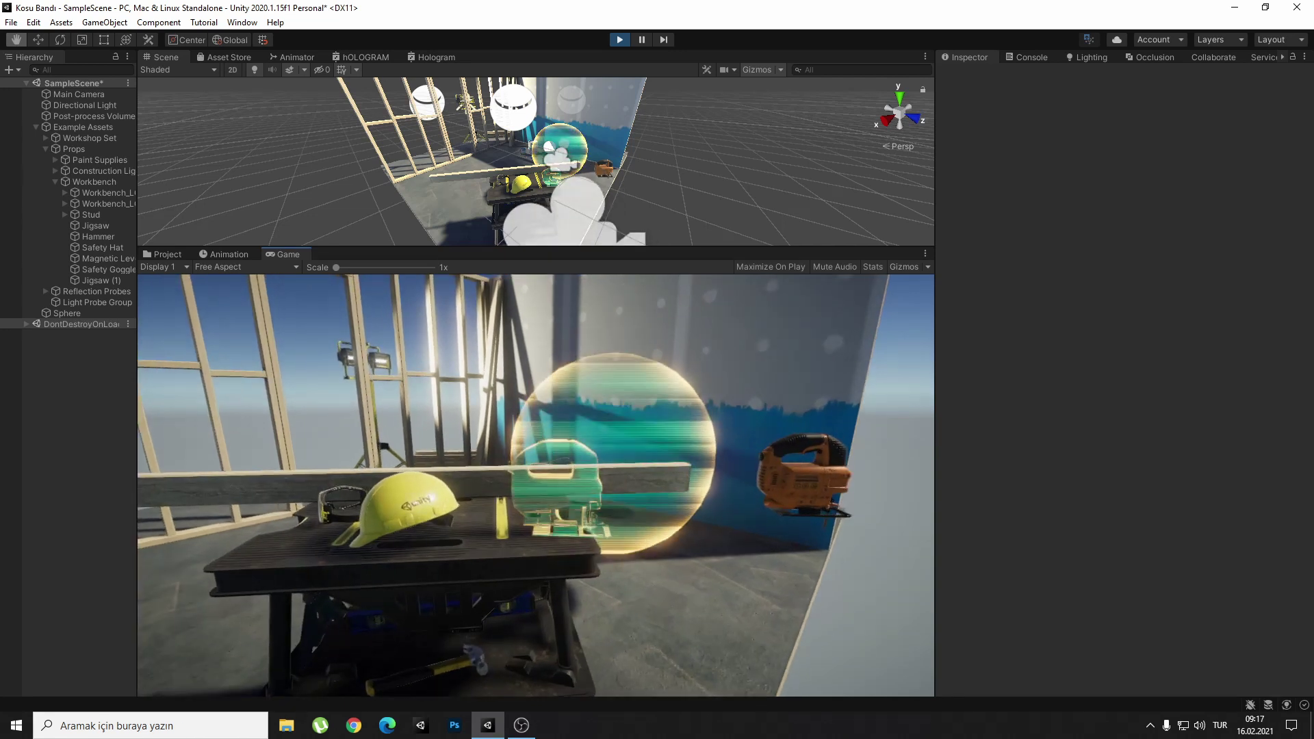
left_click(164, 253)
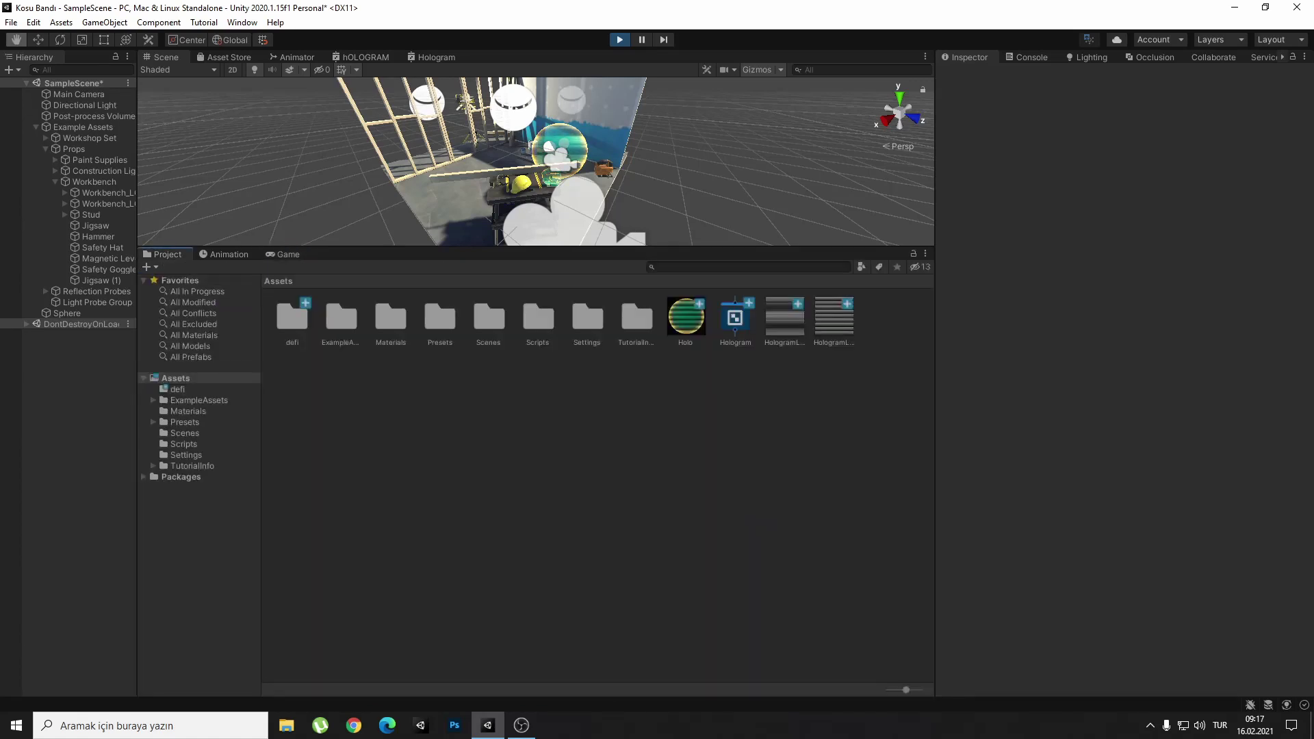
left_click(685, 316)
left_click(284, 254)
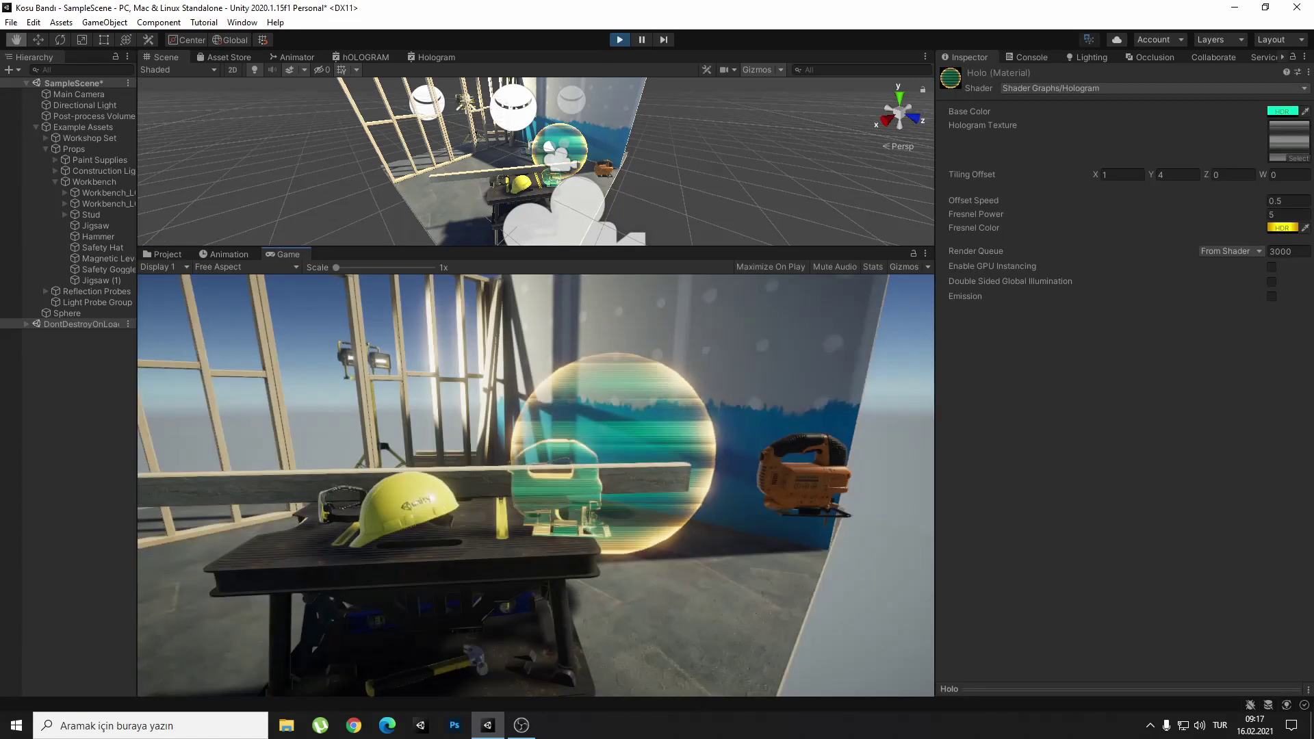
Set Holo's Offset Speed to 0 and keep HologramLines_Cool as its hologram texture.
left_click(1288, 201)
type("0")
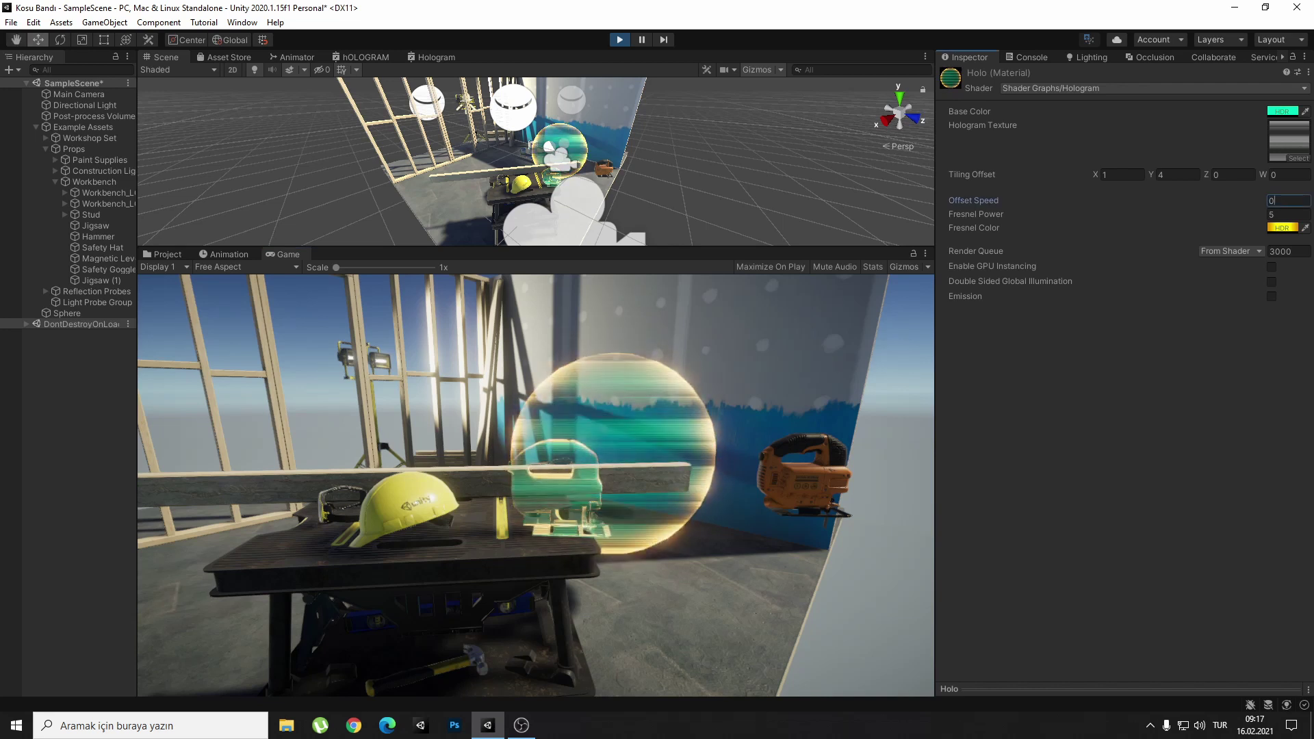
left_click(1298, 158)
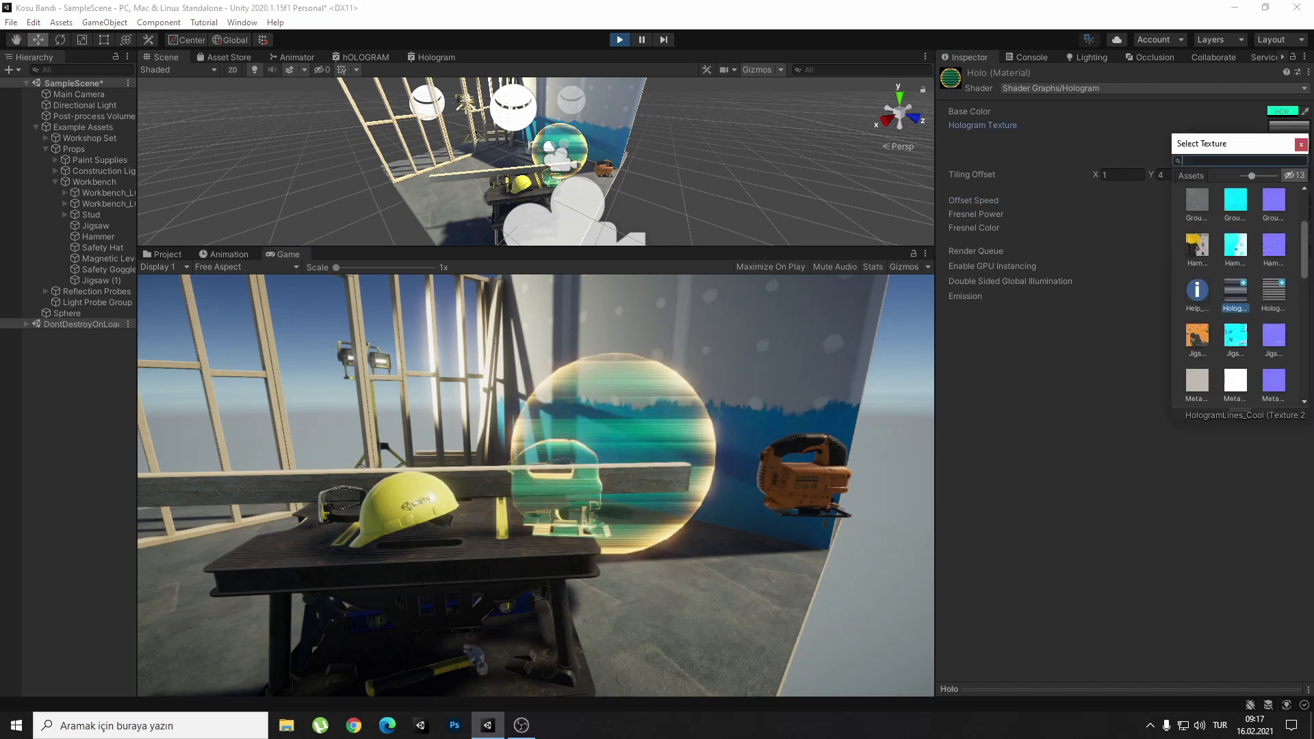
left_click(1273, 291)
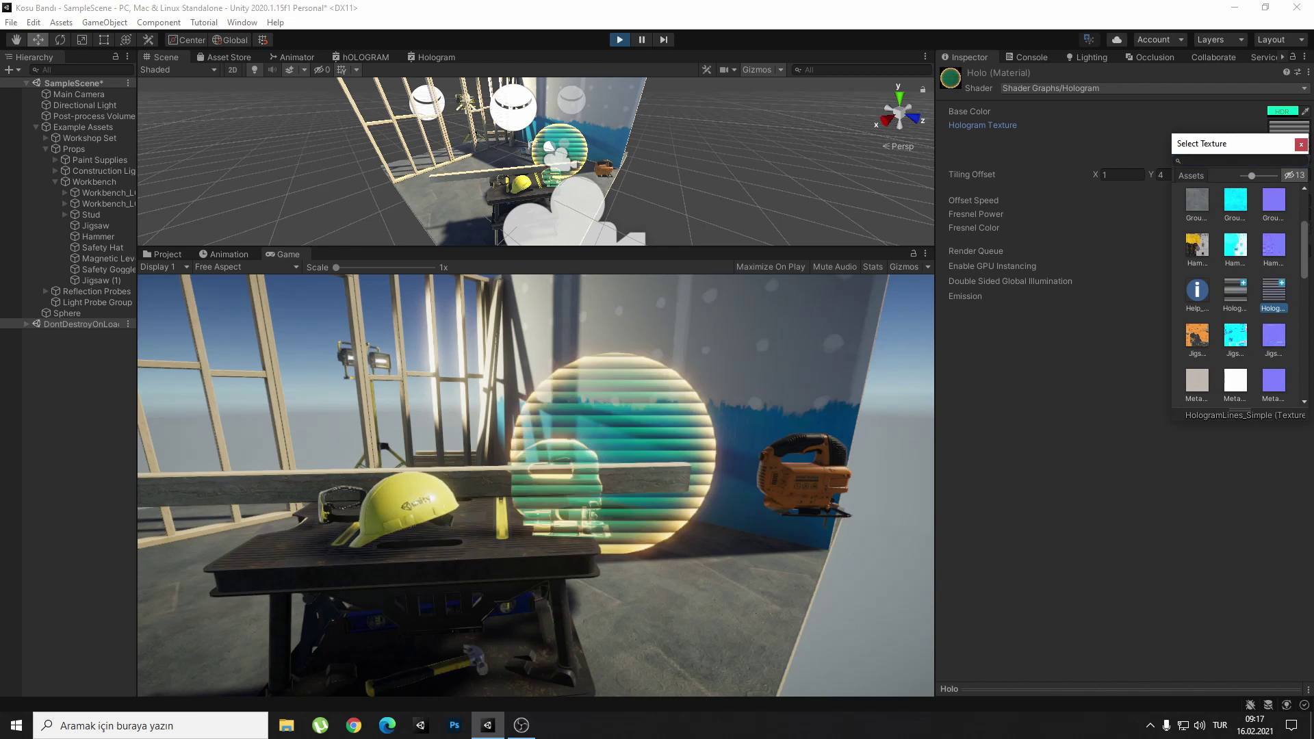
left_click(1235, 291)
key("Return")
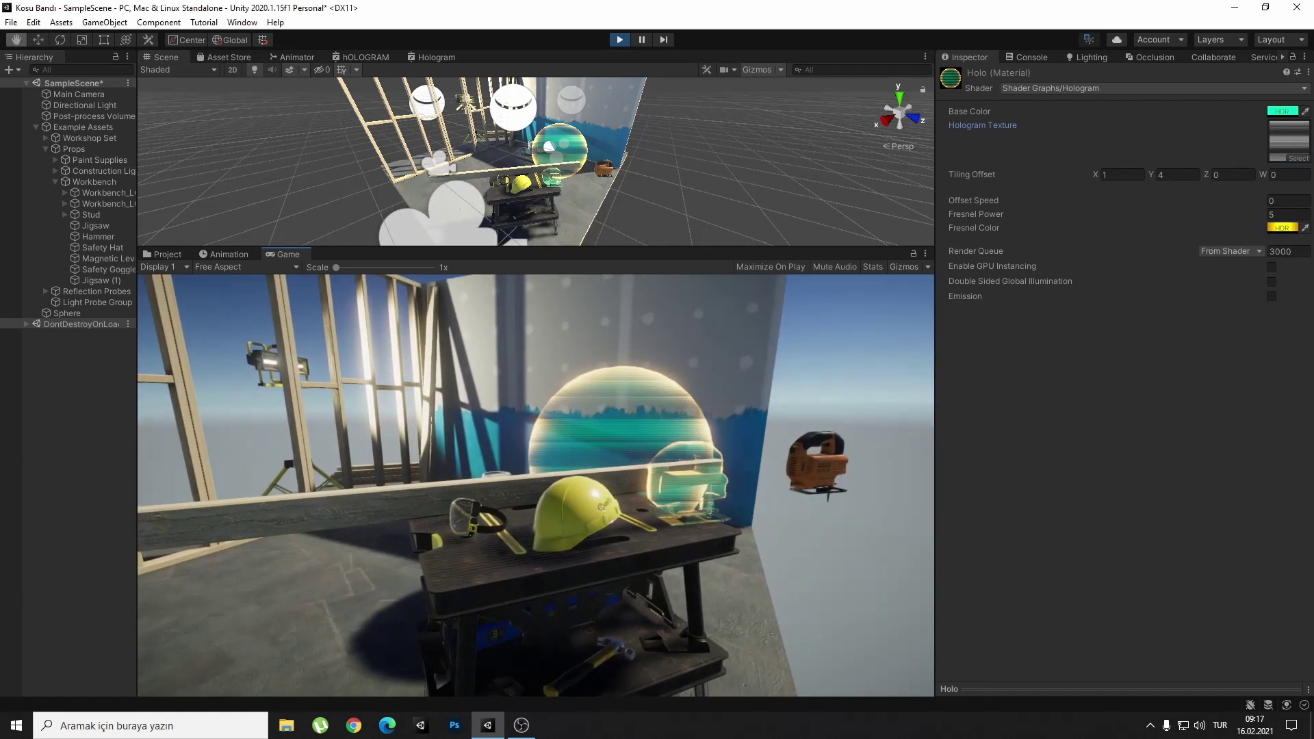
Delete the hologram Sphere from the running scene and select Jigsaw (1) to view it.
left_click(559, 150)
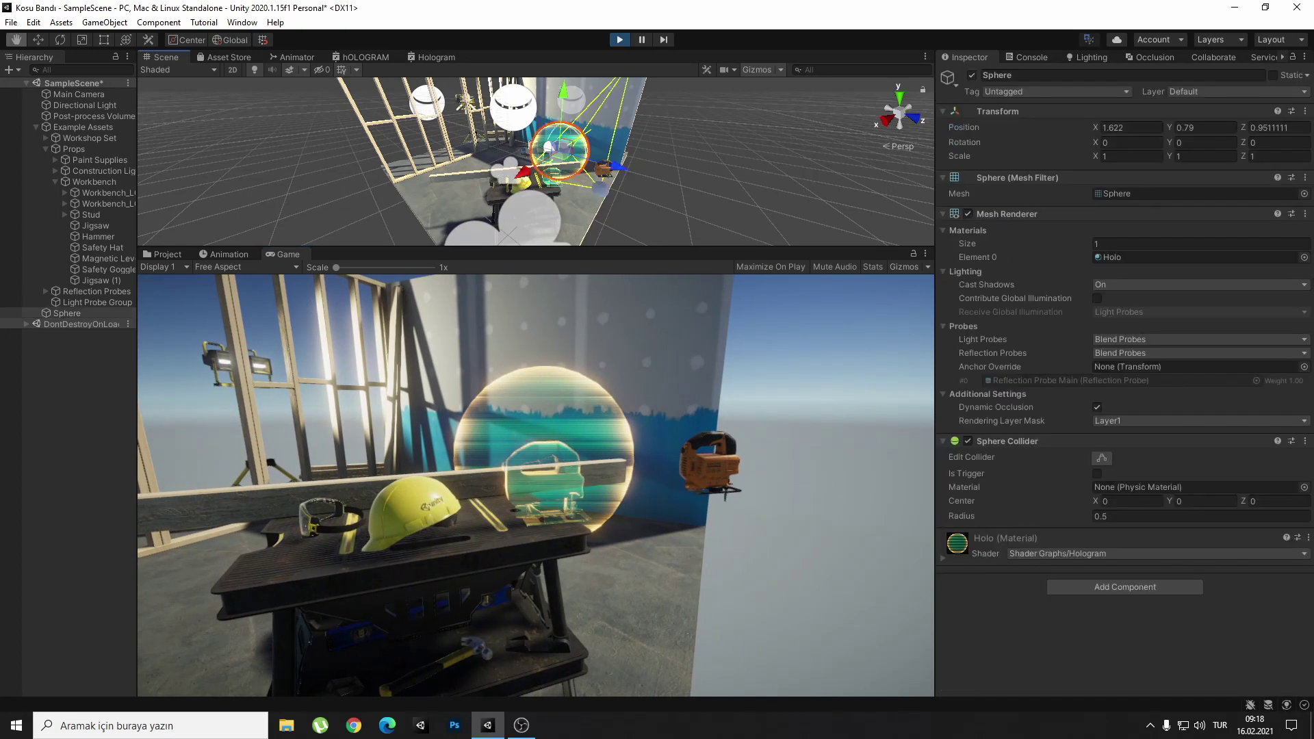
key("Delete")
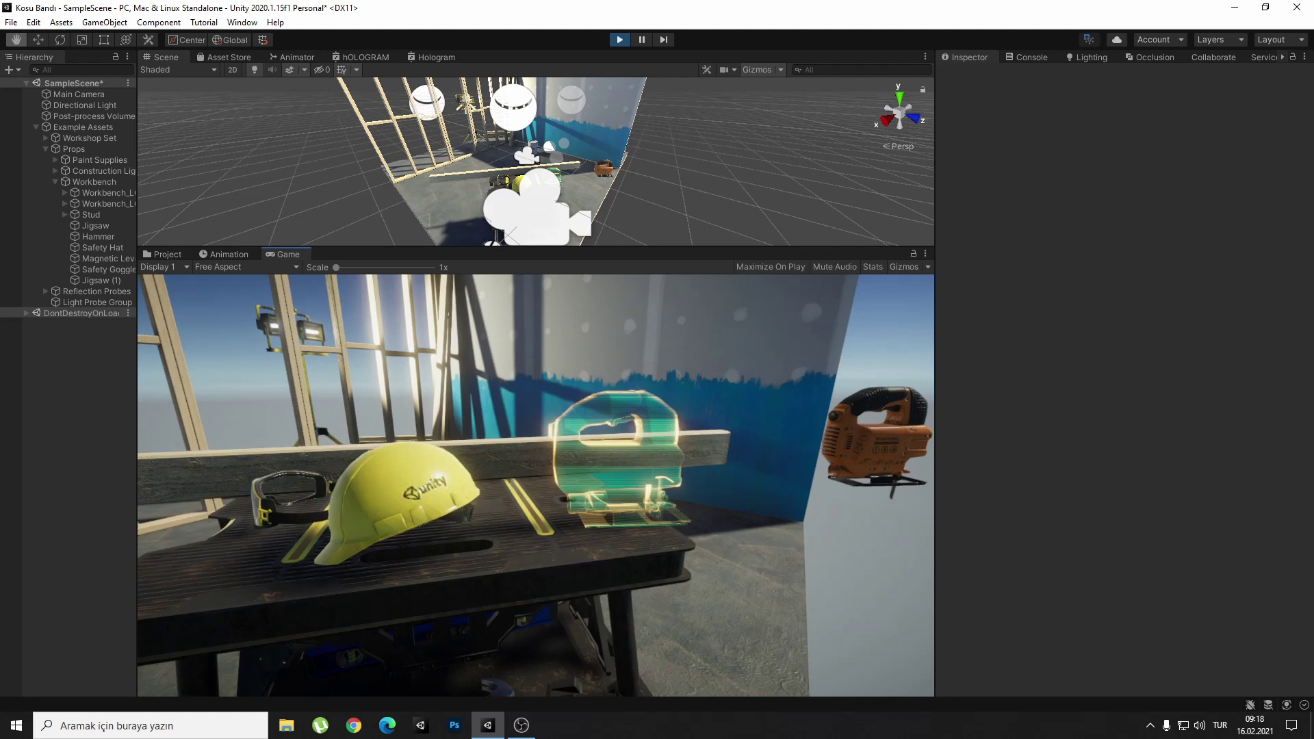
left_click(101, 280)
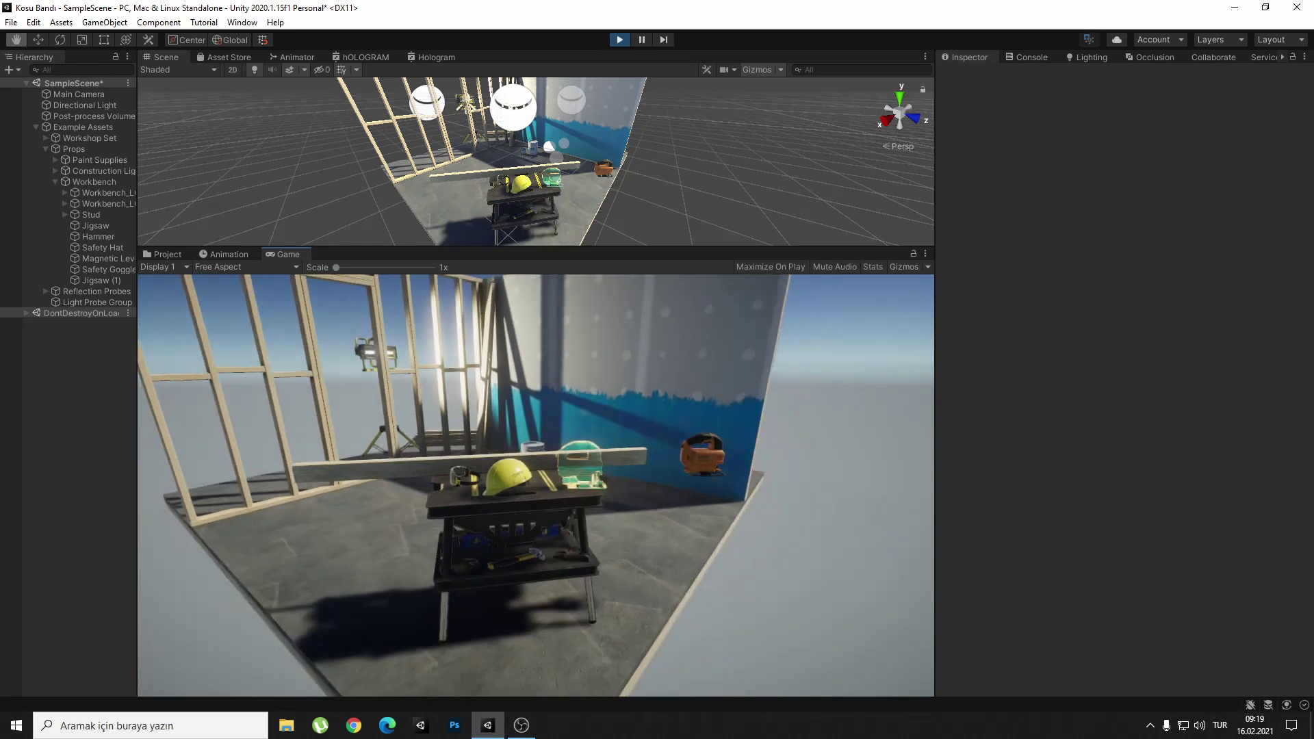
Switch to the Move tool and exit play mode with Ctrl+P.
key("w")
key("ctrl+p")
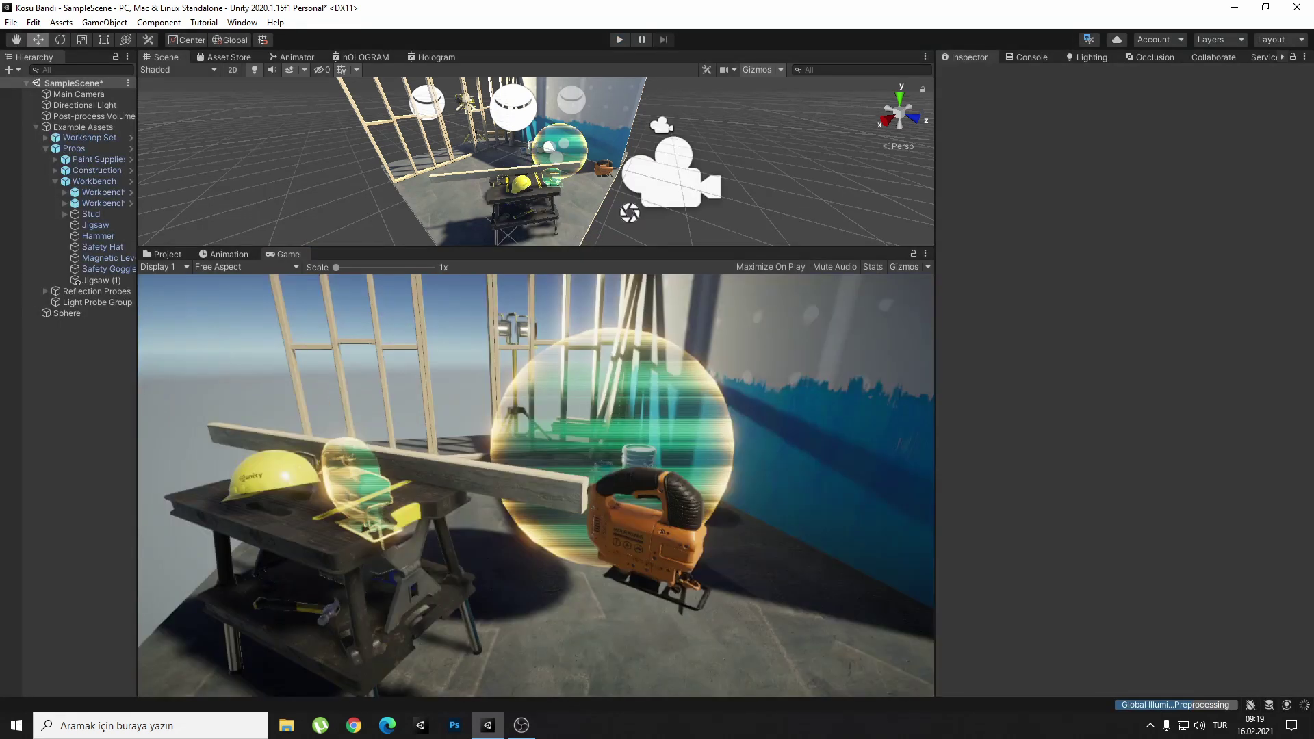